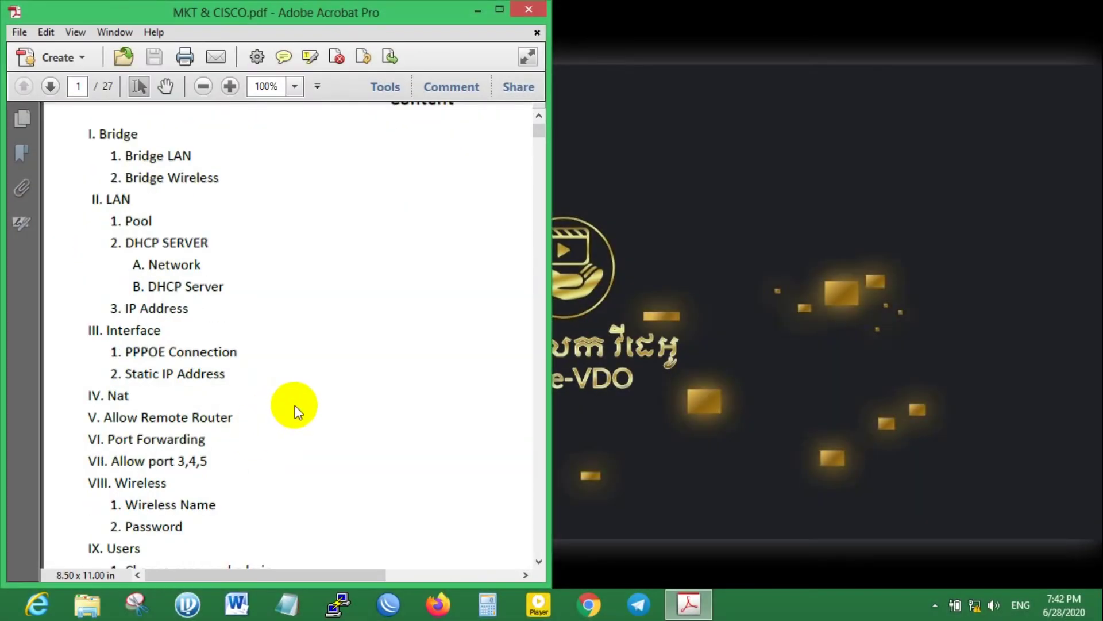
pyautogui.rightClick(560, 304)
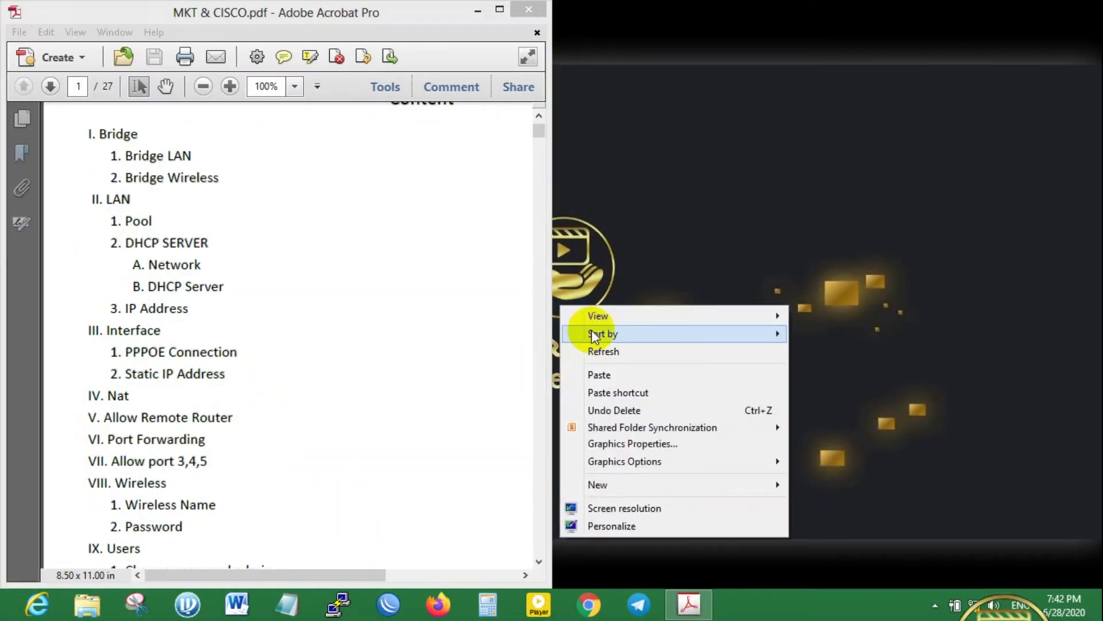
pyautogui.rightClick(555, 247)
pyautogui.click(615, 292)
pyautogui.rightClick(615, 286)
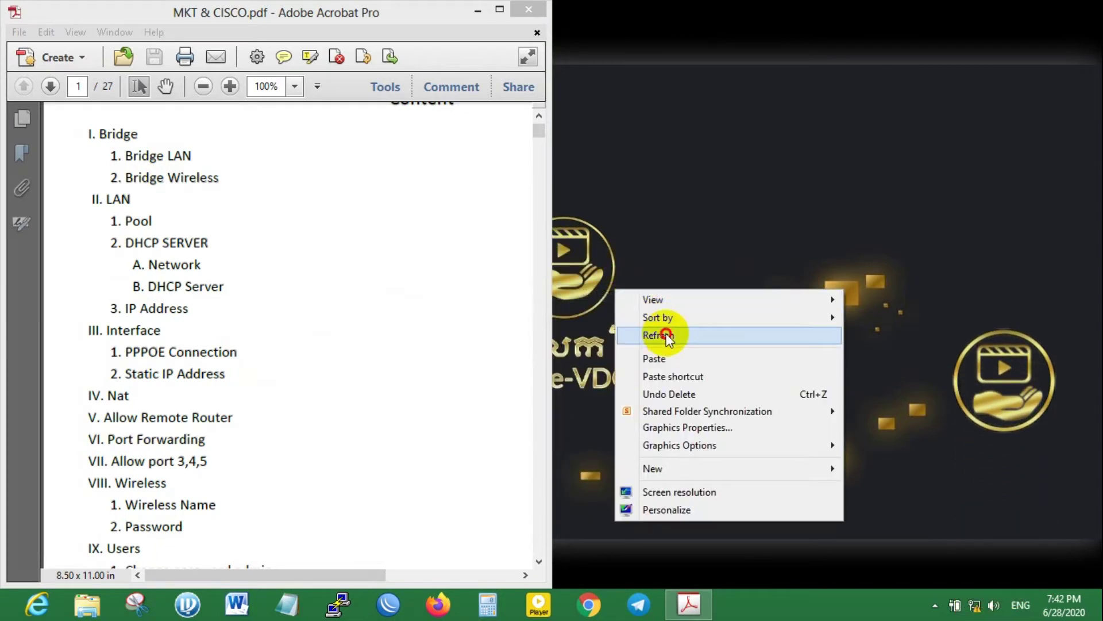
pyautogui.click(661, 330)
pyautogui.rightClick(615, 218)
pyautogui.click(653, 262)
pyautogui.rightClick(658, 254)
pyautogui.click(702, 308)
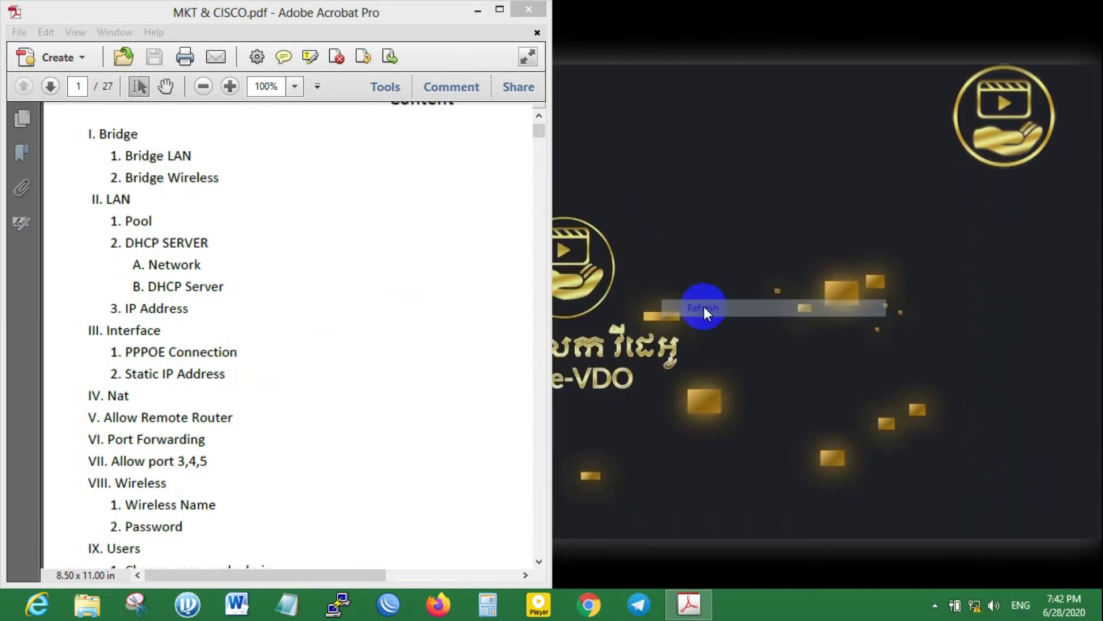
# Mark the "II. LAN" heading in the PDF's contents list.
pyautogui.click(88, 198)
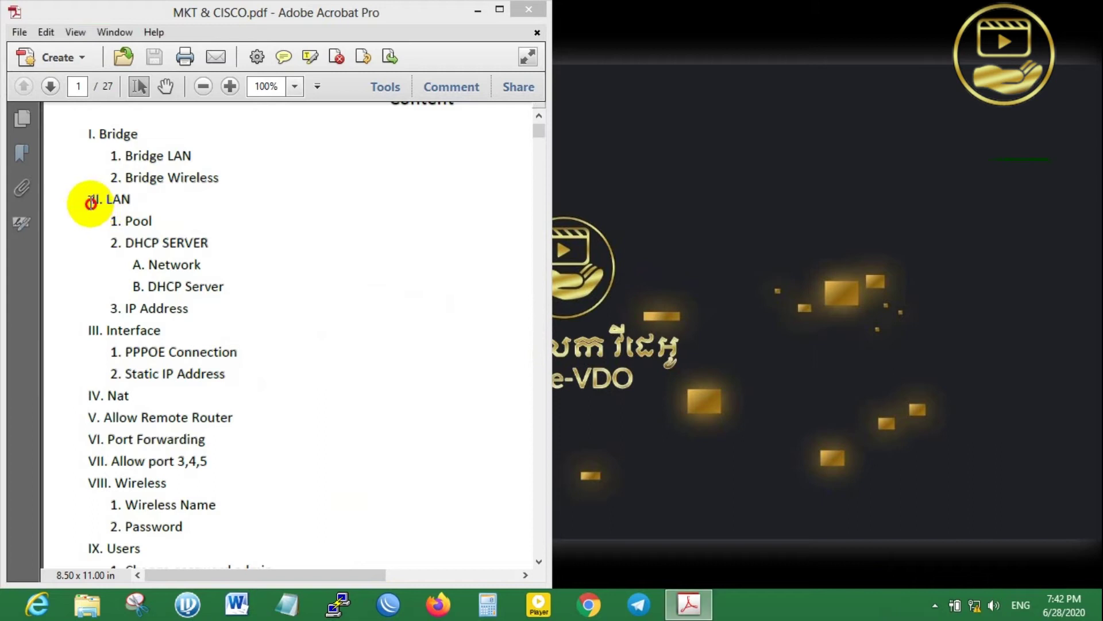
pyautogui.moveTo(87, 198); pyautogui.dragTo(133, 198)
pyautogui.click(125, 202)
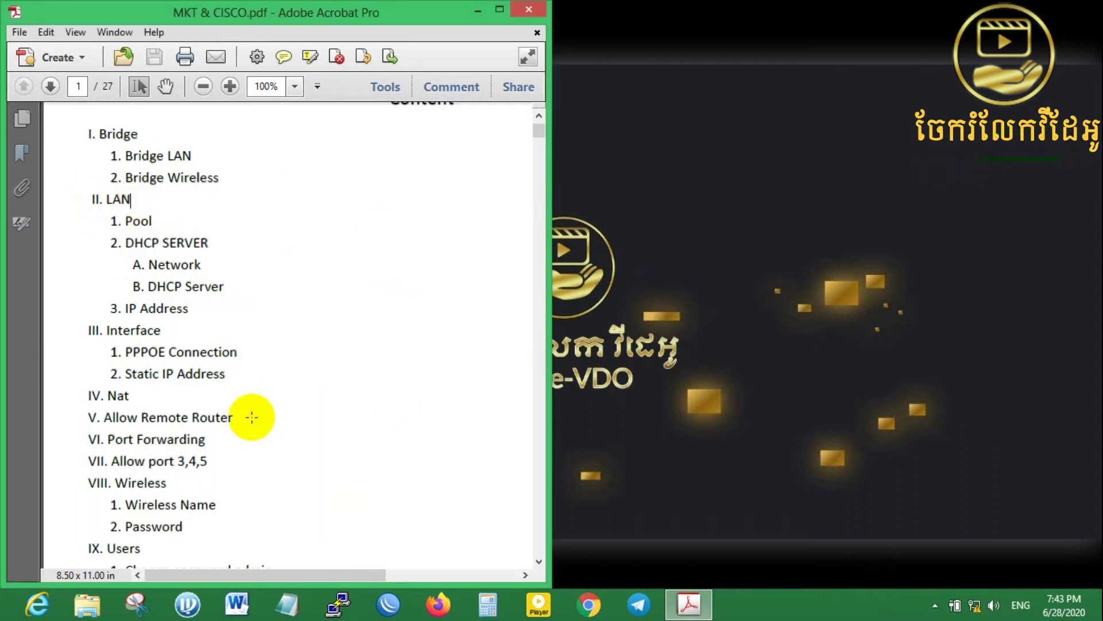
# Open the Network and Sharing Center and bring up the Ethernet connection's network details.
pyautogui.click(979, 605)
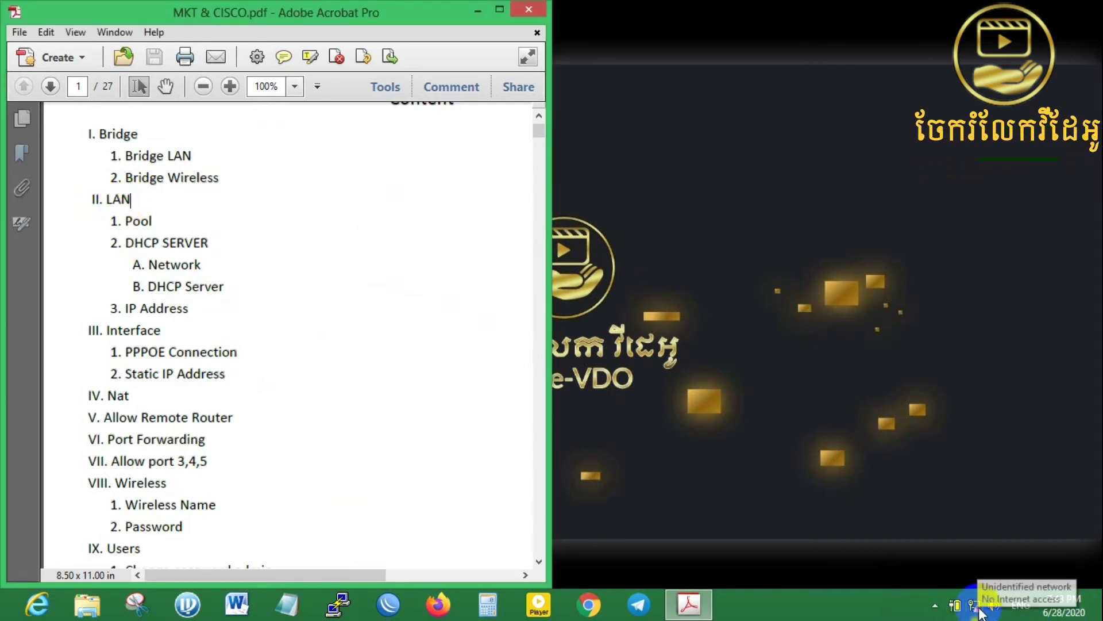
pyautogui.rightClick(977, 604)
pyautogui.click(976, 594)
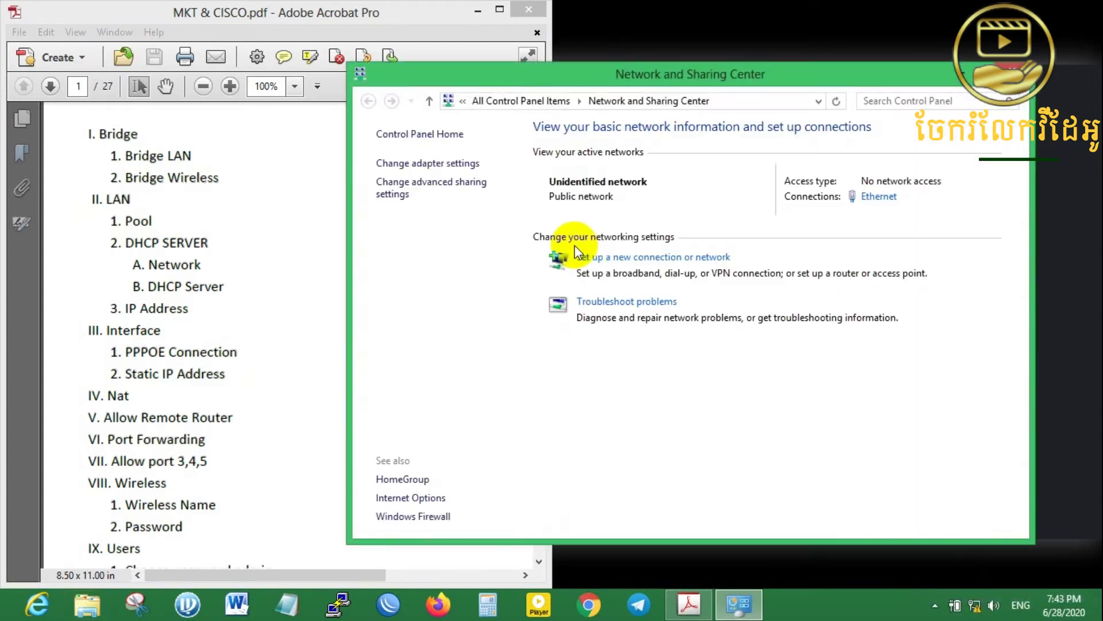
pyautogui.click(880, 197)
pyautogui.click(476, 290)
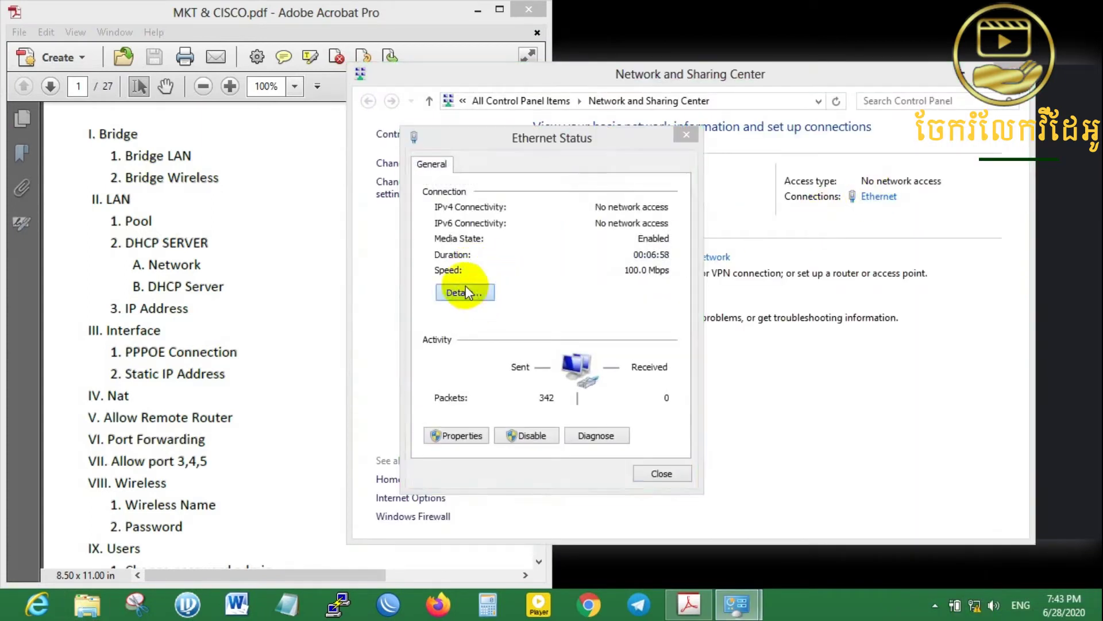
pyautogui.moveTo(578, 168); pyautogui.dragTo(661, 160)
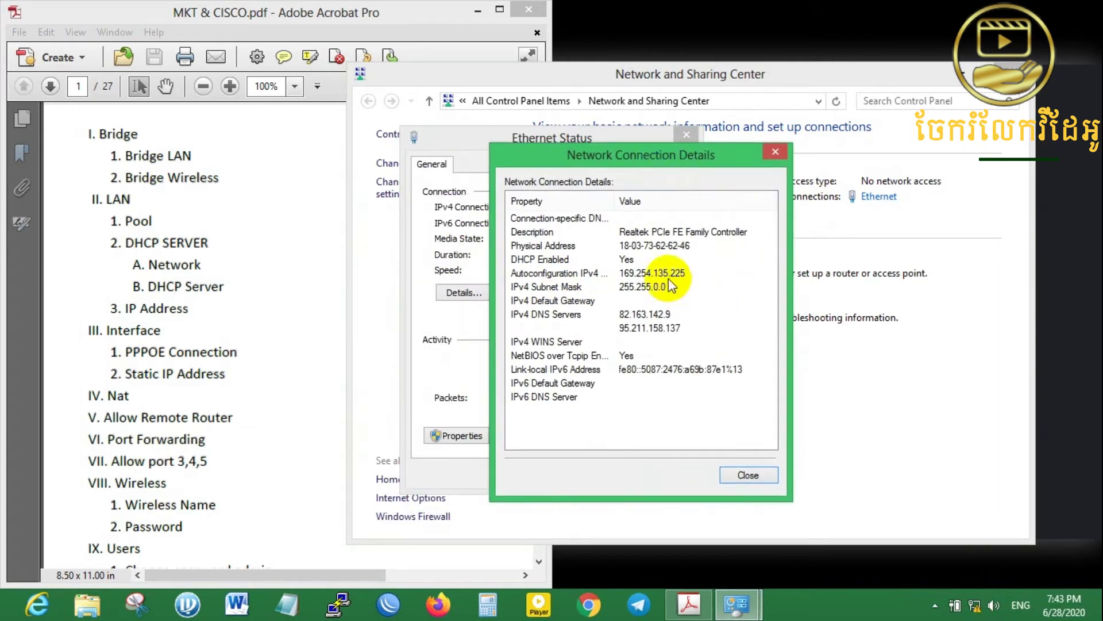
# Examine the autoconfiguration IPv4 address and IPv4 subnet mask entries of the Ethernet connection, and close the details.
pyautogui.click(571, 276)
pyautogui.click(569, 286)
pyautogui.click(661, 276)
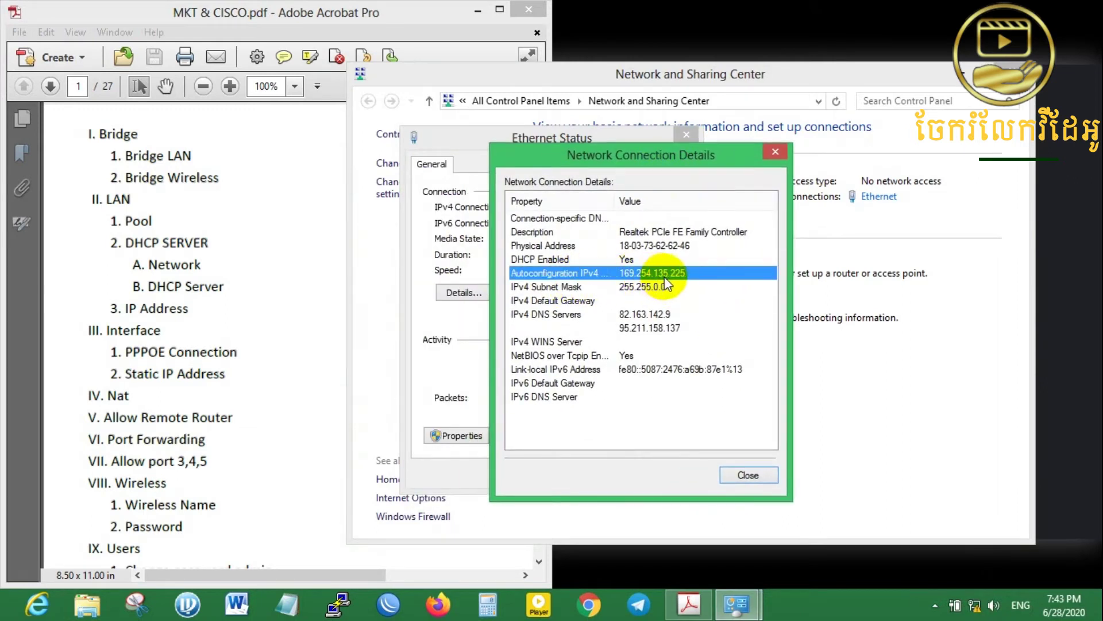
pyautogui.click(585, 273)
pyautogui.click(583, 286)
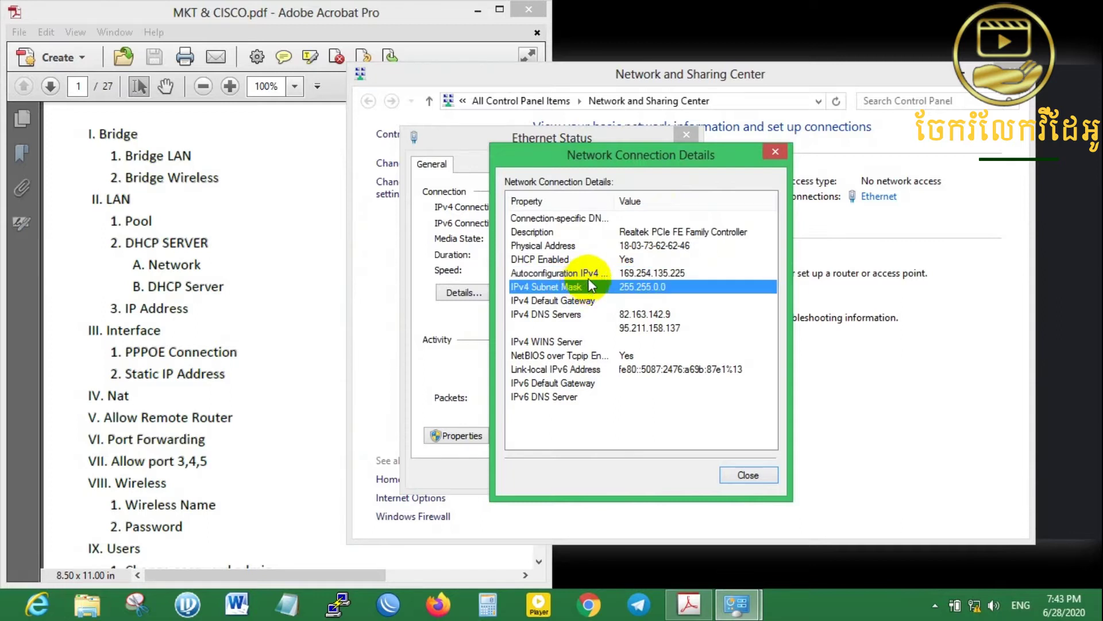
pyautogui.click(592, 274)
pyautogui.click(593, 285)
pyautogui.click(597, 274)
pyautogui.click(600, 286)
pyautogui.click(600, 273)
pyautogui.click(600, 287)
pyautogui.press('Up')
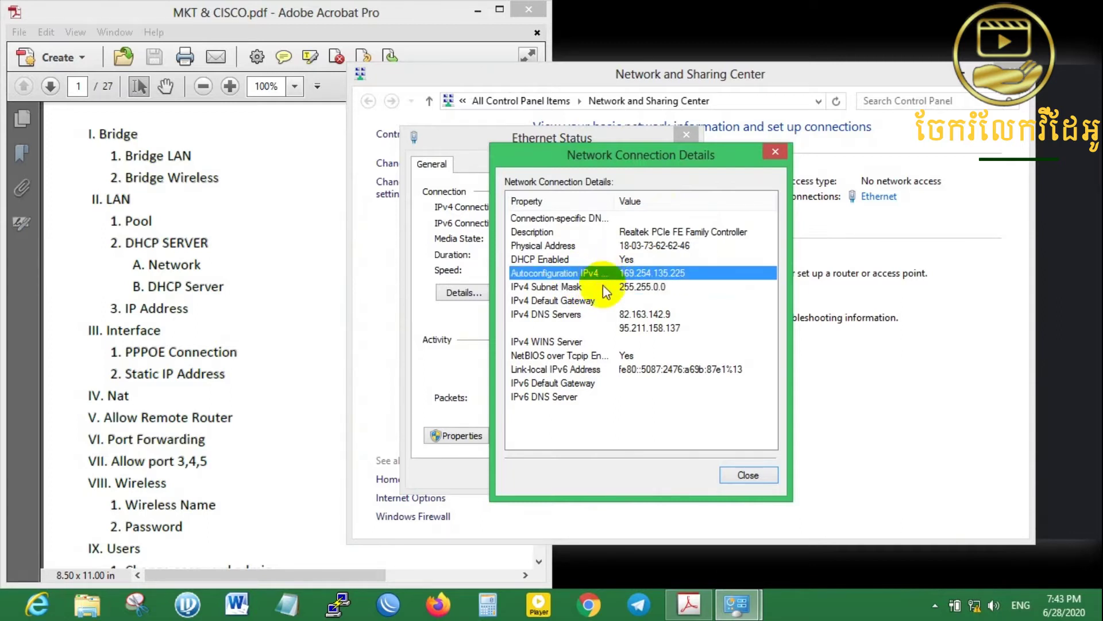
pyautogui.press('Down')
pyautogui.press('Up')
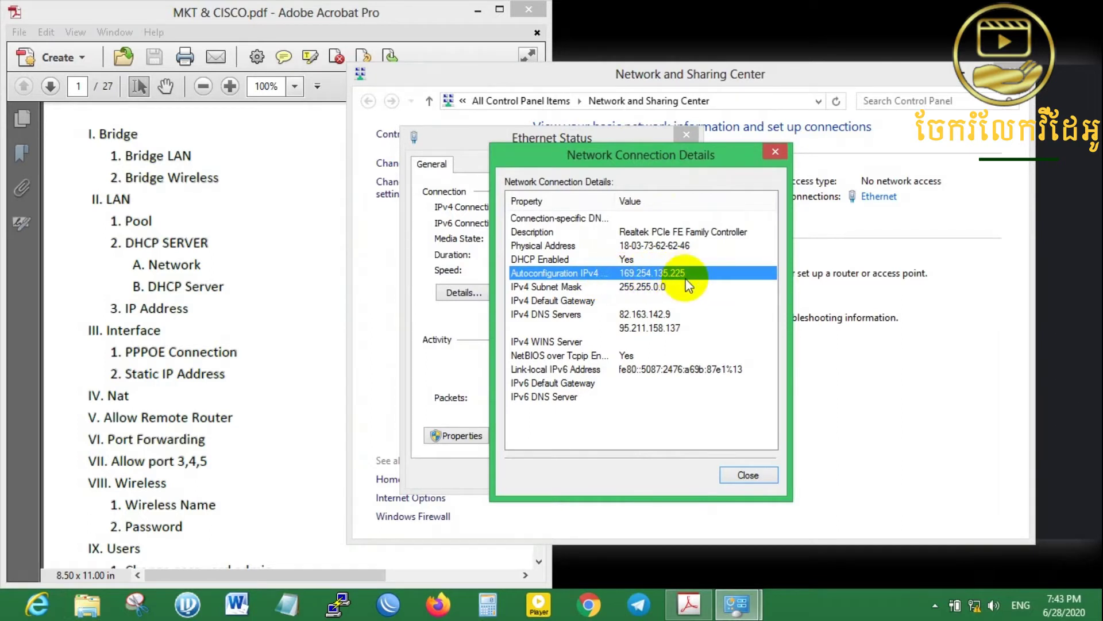
pyautogui.press('Down')
pyautogui.press('Down')
pyautogui.press('Up')
pyautogui.press('Up')
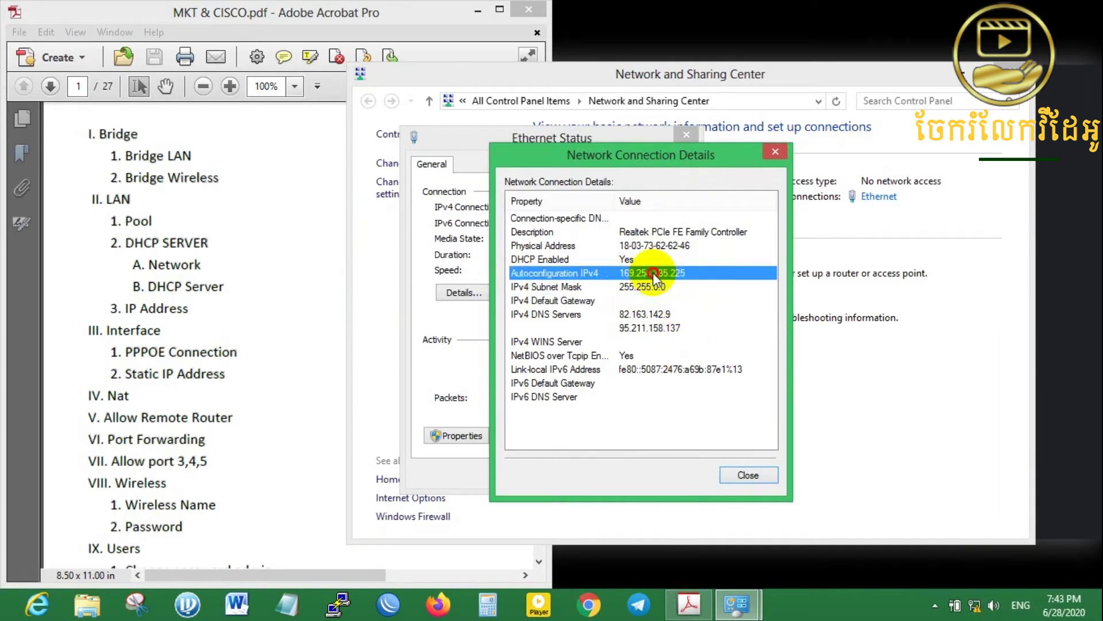
pyautogui.press('Down')
pyautogui.press('Up')
pyautogui.press('Down')
pyautogui.press('Up')
pyautogui.press('Down')
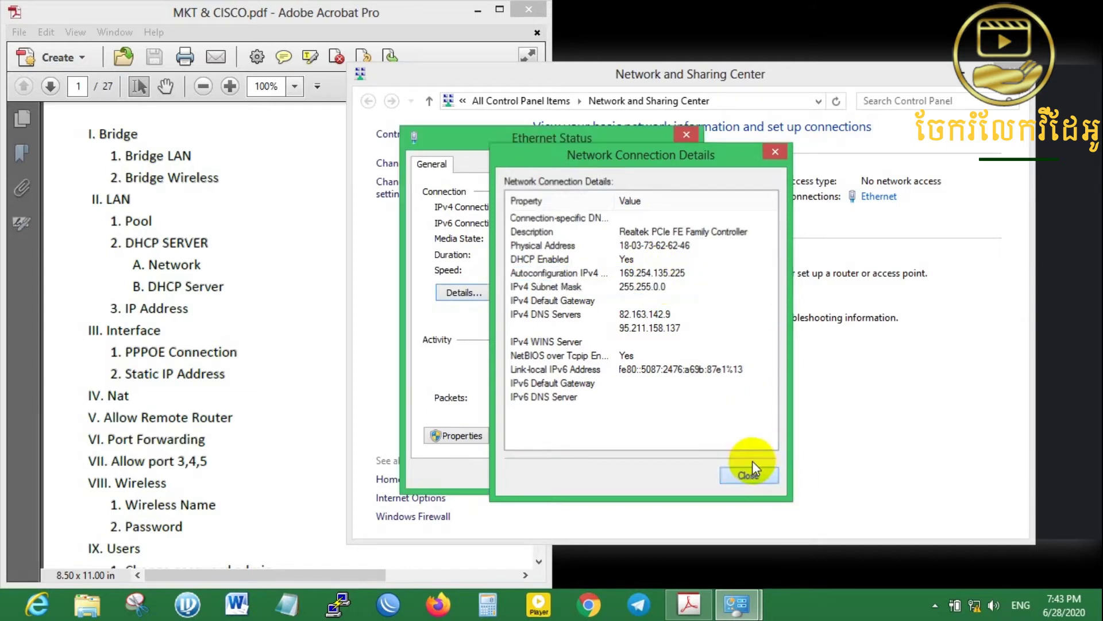
pyautogui.click(748, 473)
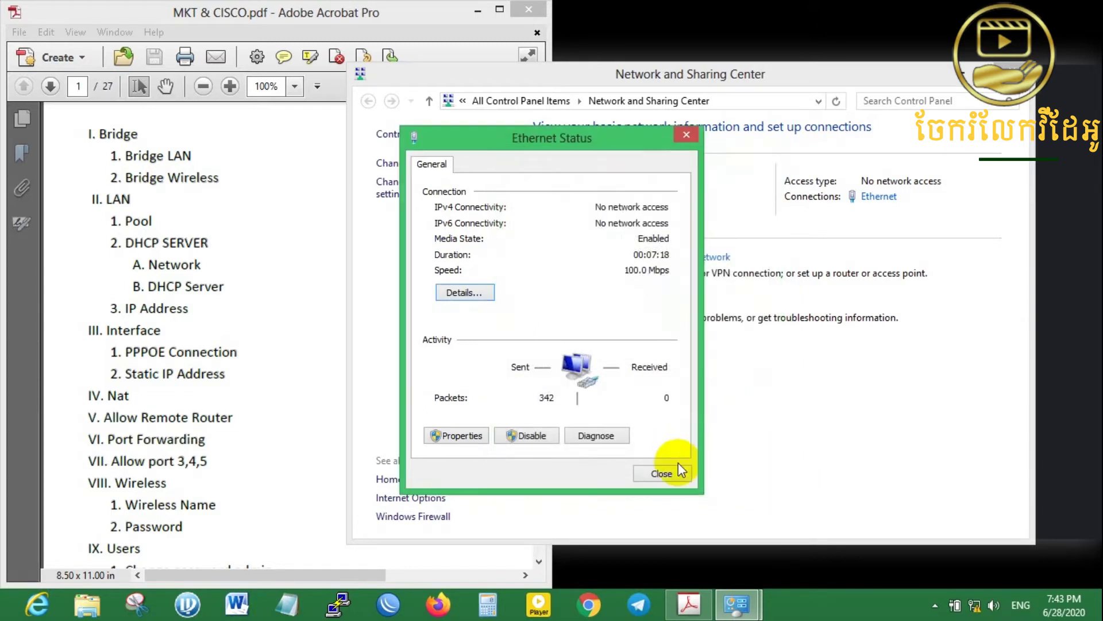
# Recheck the autoconfiguration IPv4 address in the Ethernet connection details, and close all the network windows.
pyautogui.click(467, 292)
pyautogui.click(501, 281)
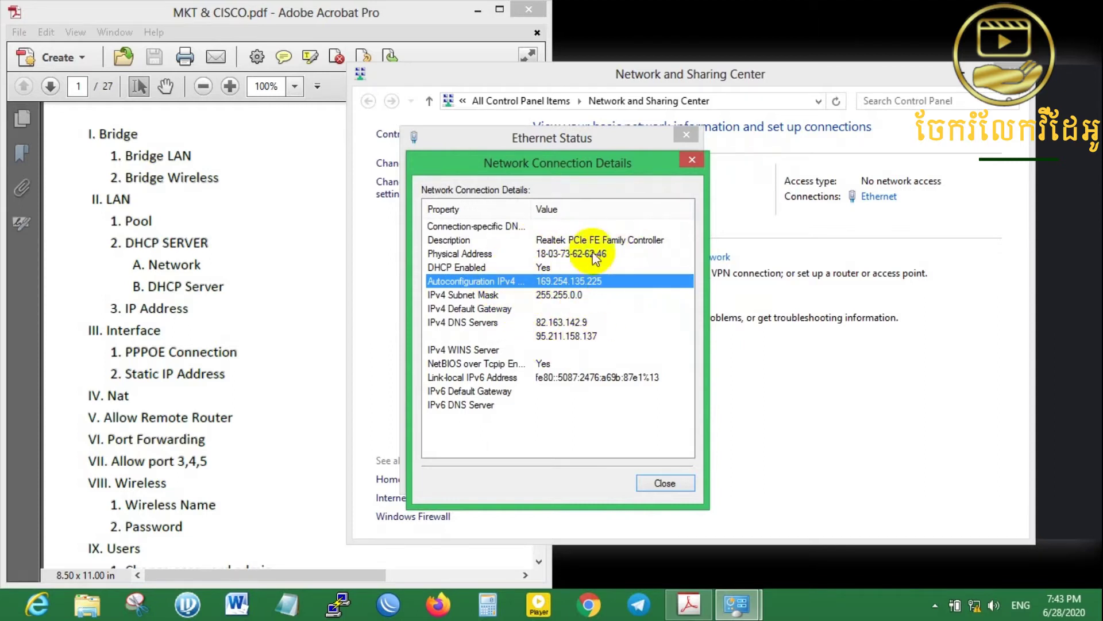
pyautogui.click(692, 159)
pyautogui.click(683, 138)
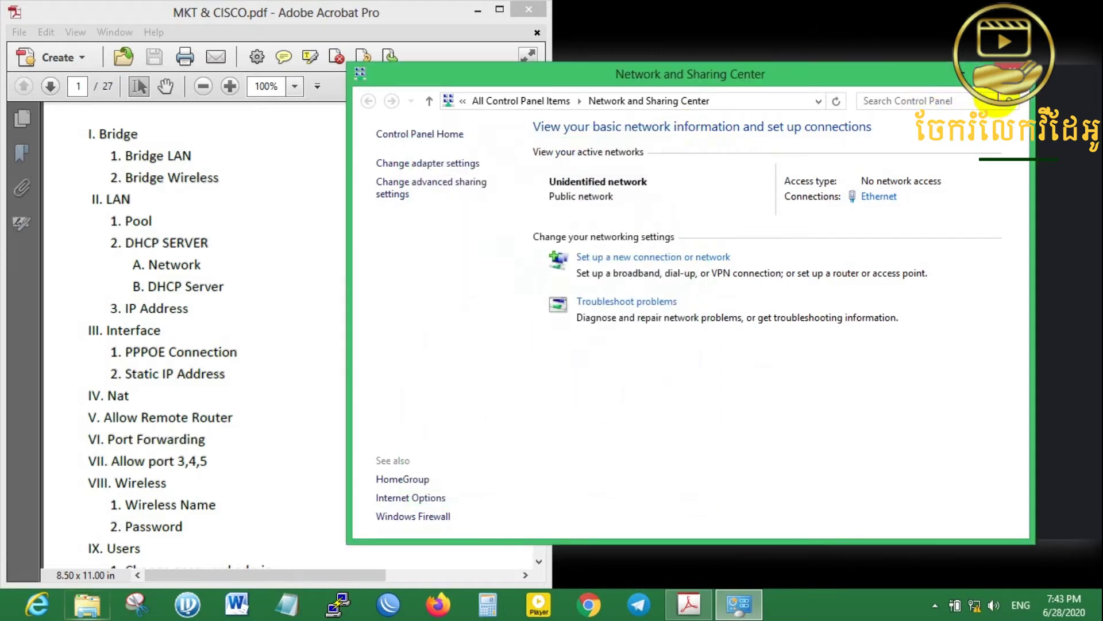
pyautogui.click(1017, 73)
pyautogui.rightClick(801, 132)
pyautogui.click(874, 177)
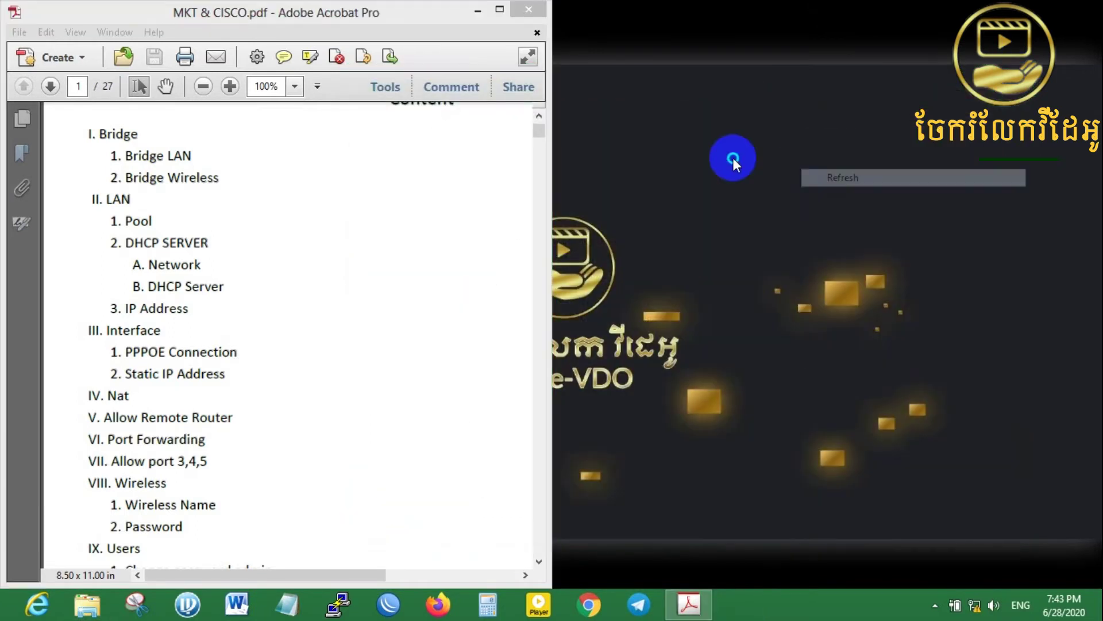
pyautogui.rightClick(734, 93)
pyautogui.click(788, 208)
# Switch to WinBox and connect to the neighbouring MikroTik RB2011UiAS-2HnD router as admin with the password left blank.
pyautogui.click(390, 605)
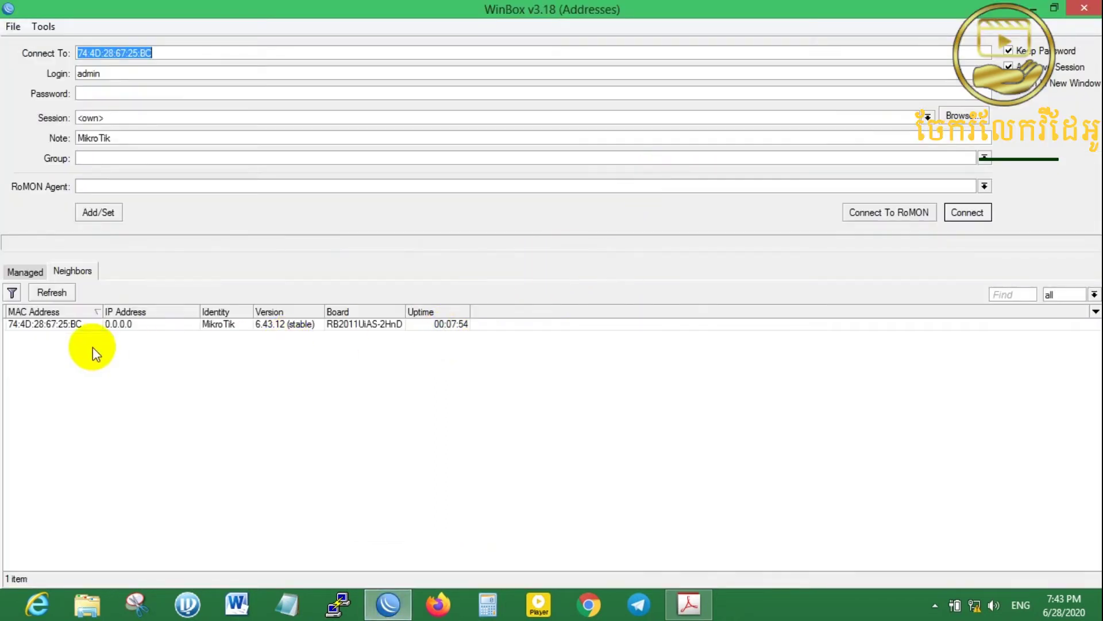
pyautogui.click(58, 325)
pyautogui.click(208, 93)
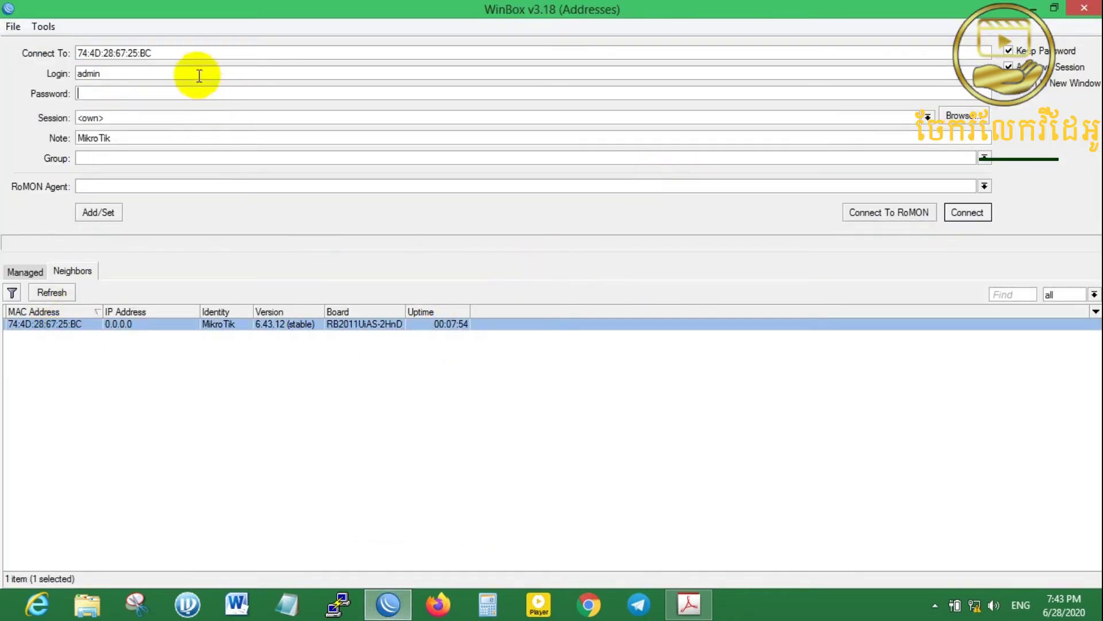
pyautogui.moveTo(199, 75); pyautogui.dragTo(68, 77)
pyautogui.click(126, 97)
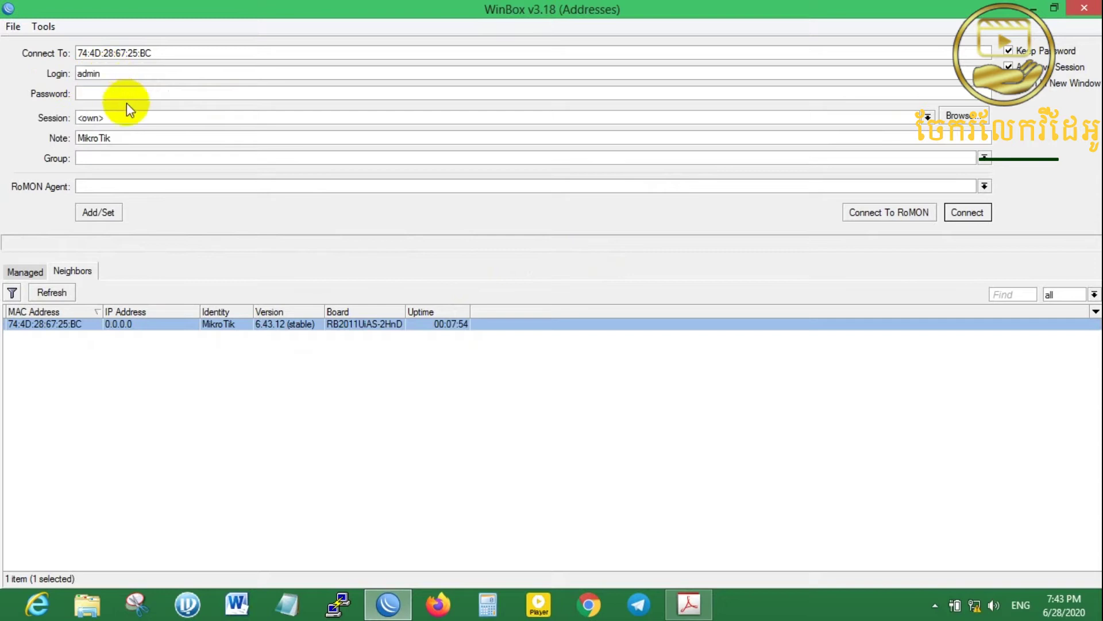
pyautogui.click(965, 213)
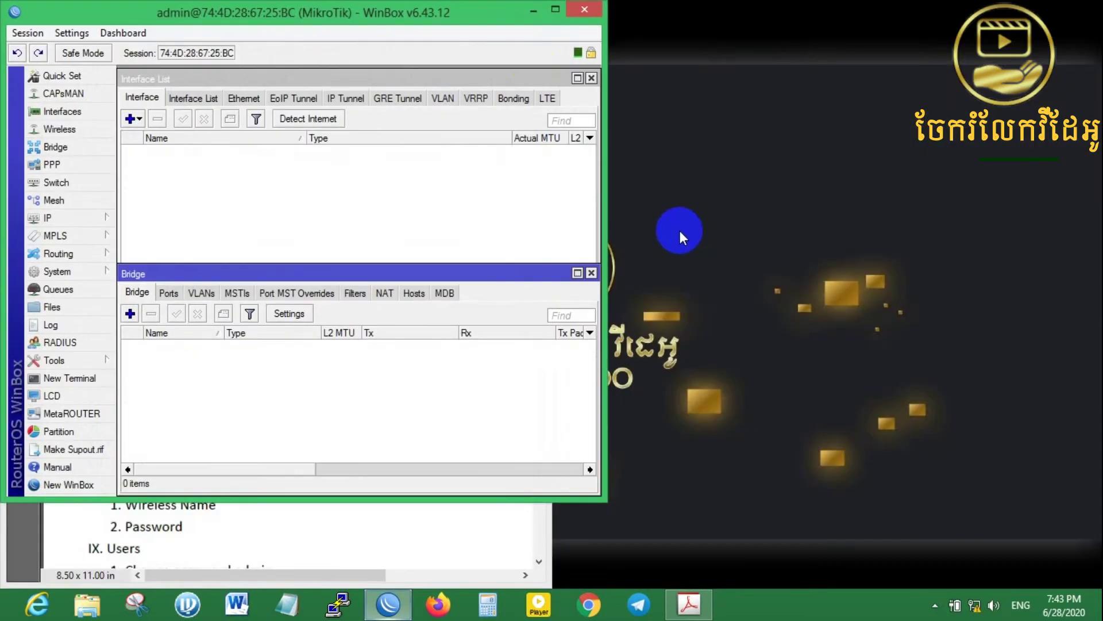
# Maximize the router session window and close the Bridge and Interface List windows.
pyautogui.moveTo(504, 15); pyautogui.dragTo(704, 37)
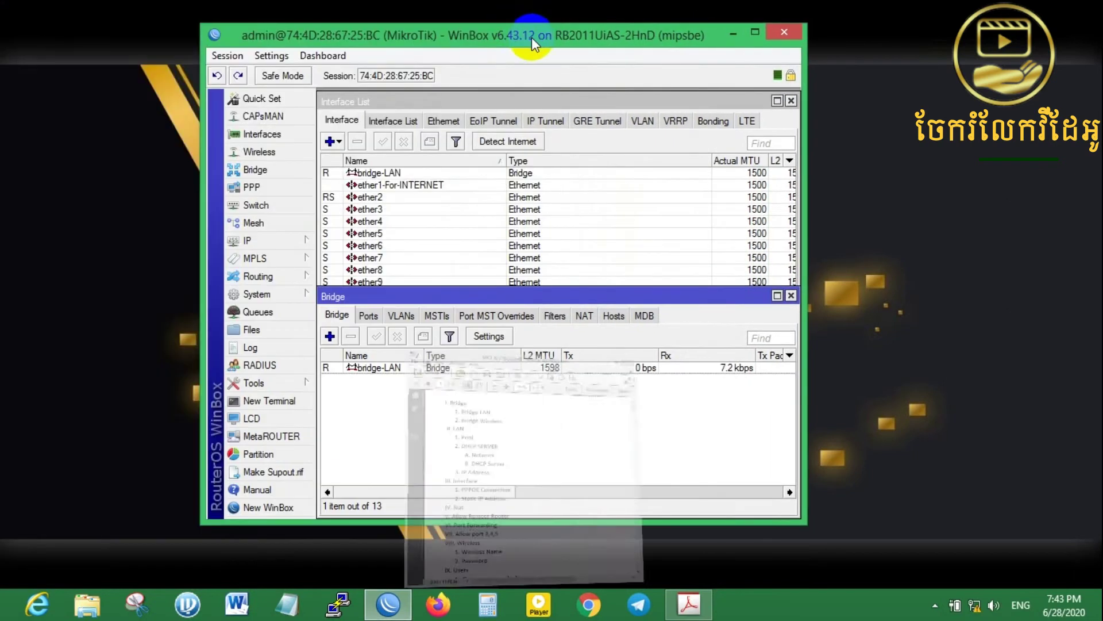
pyautogui.doubleClick(533, 37)
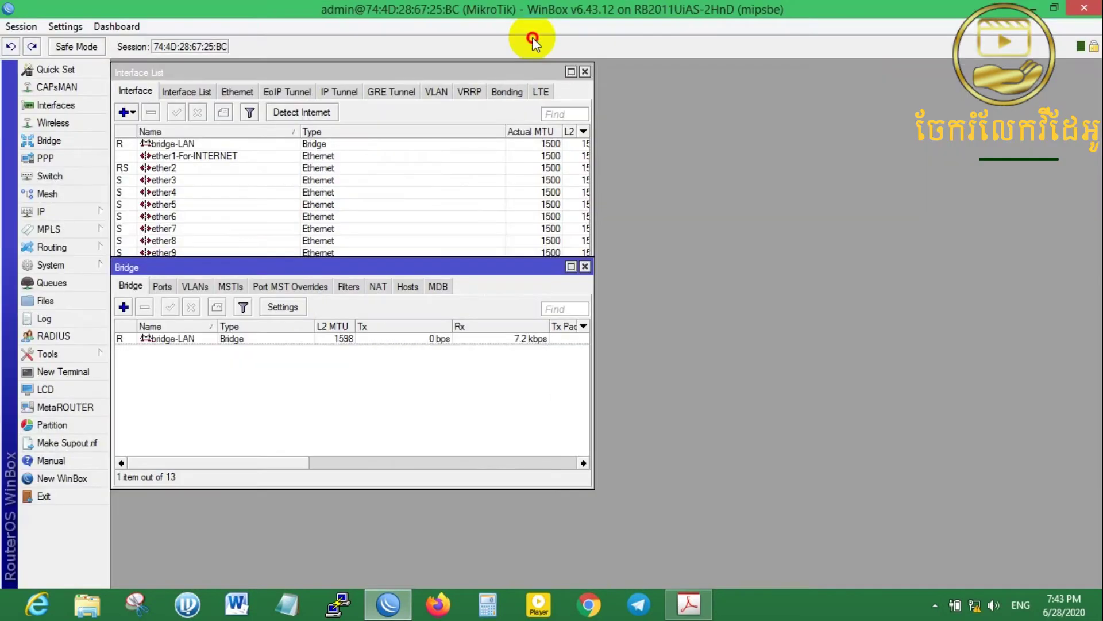
pyautogui.click(585, 268)
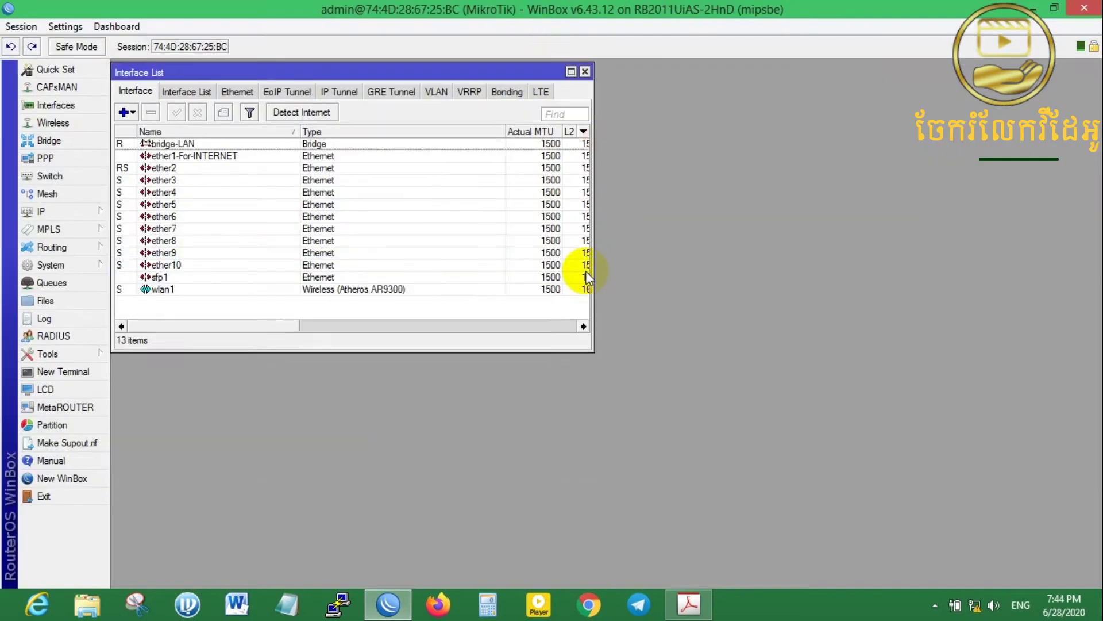
pyautogui.click(585, 72)
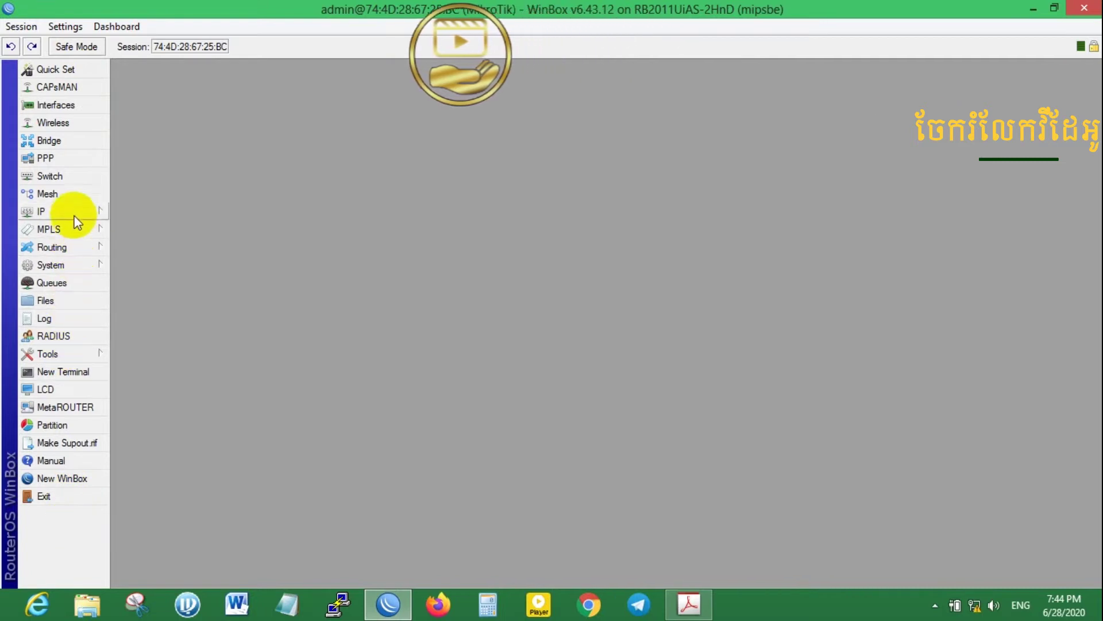
pyautogui.click(50, 217)
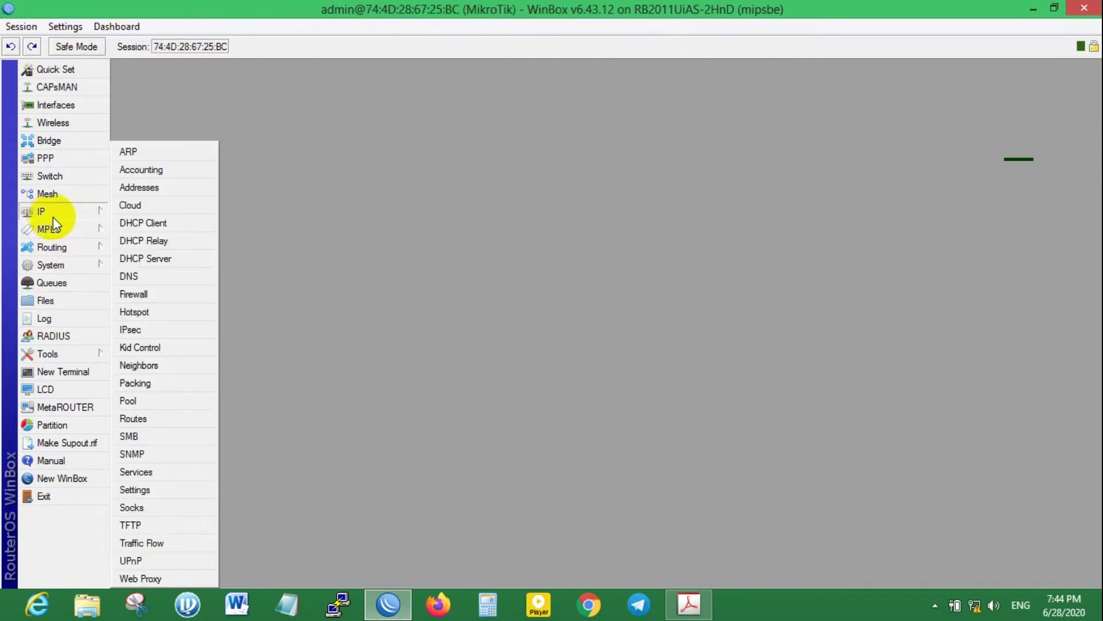
pyautogui.click(212, 105)
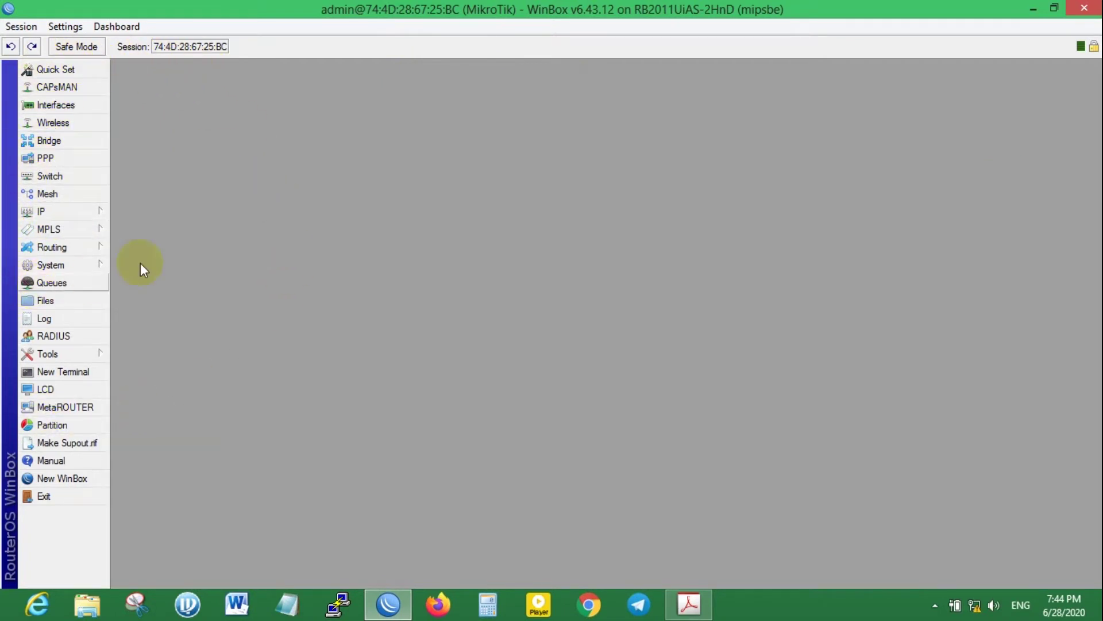
# Review the bridge-LAN entry in a widened Bridge list, and close the list.
pyautogui.click(69, 142)
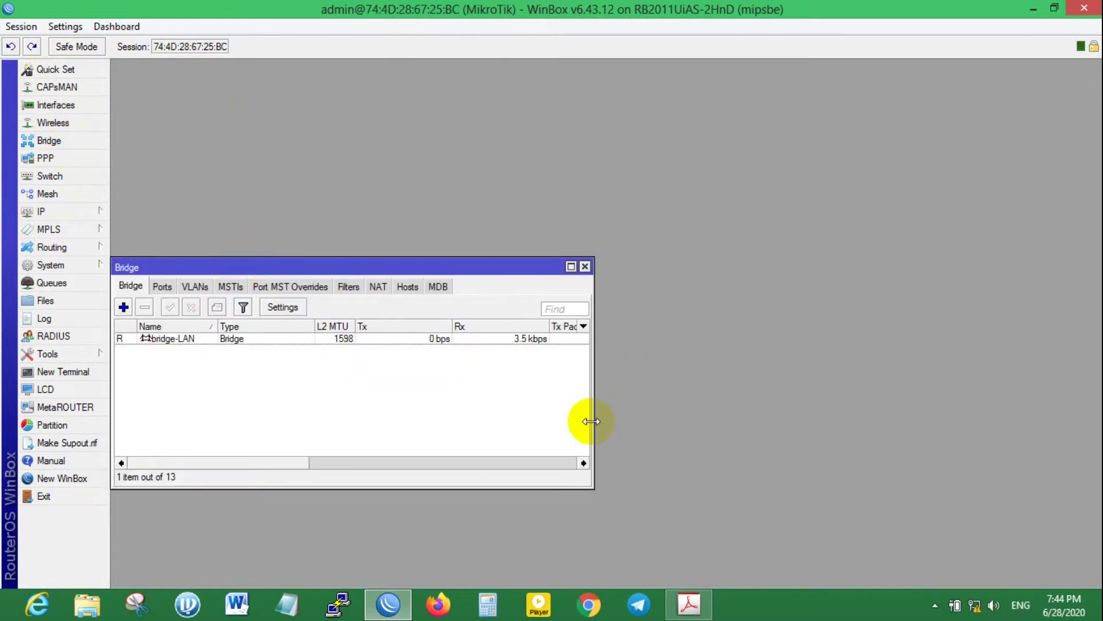
pyautogui.moveTo(592, 421); pyautogui.dragTo(839, 421)
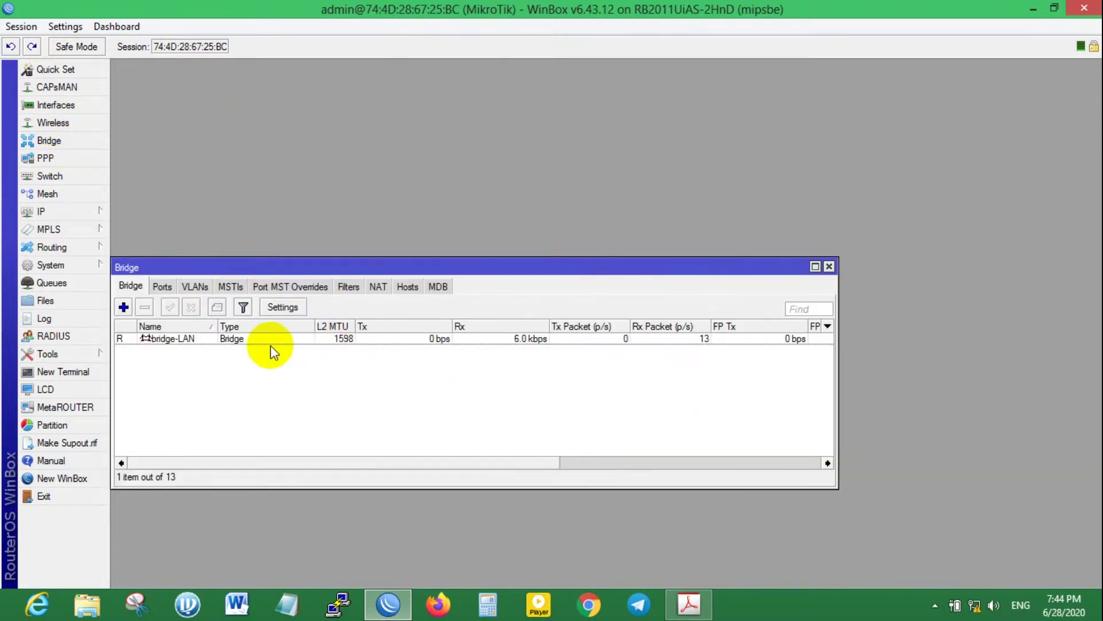
pyautogui.click(225, 338)
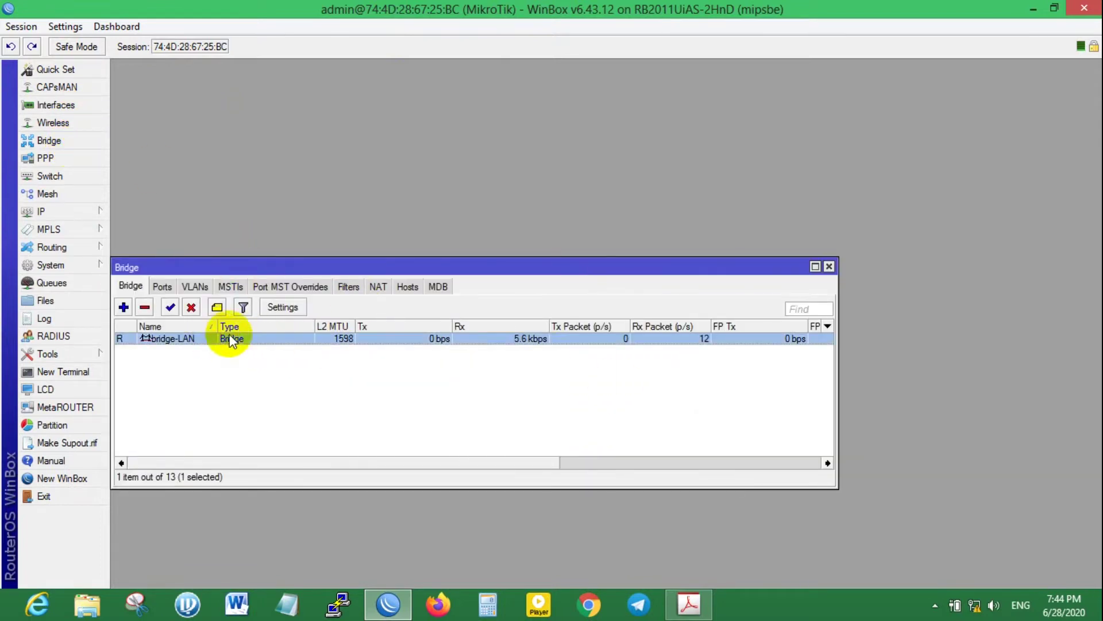
pyautogui.click(829, 267)
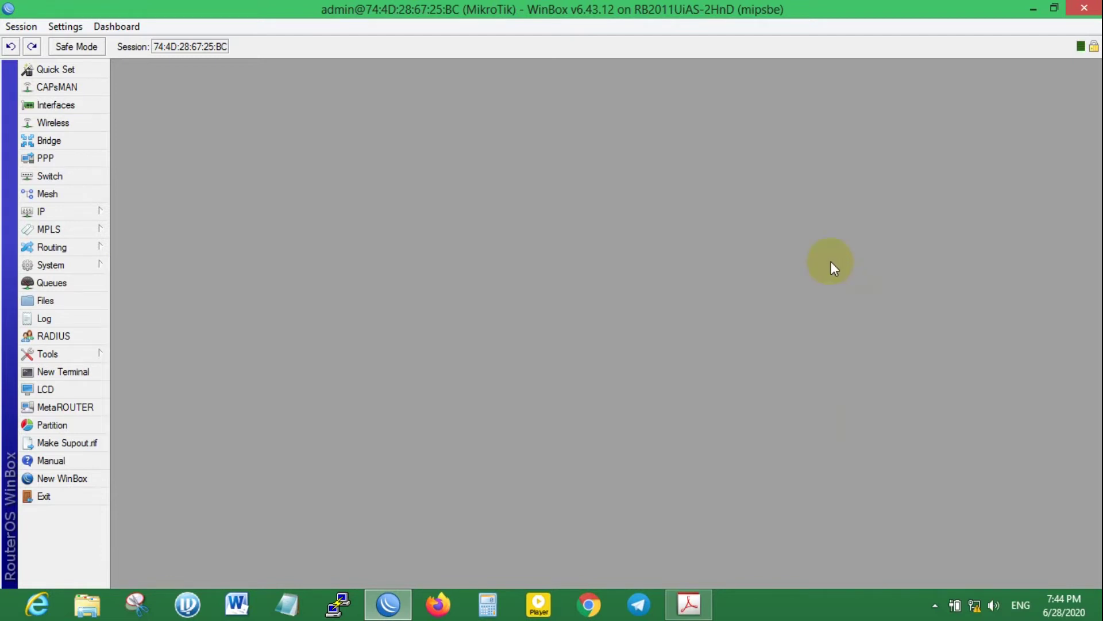
# Open the router's IP Address List, and reposition and widen its window.
pyautogui.click(41, 211)
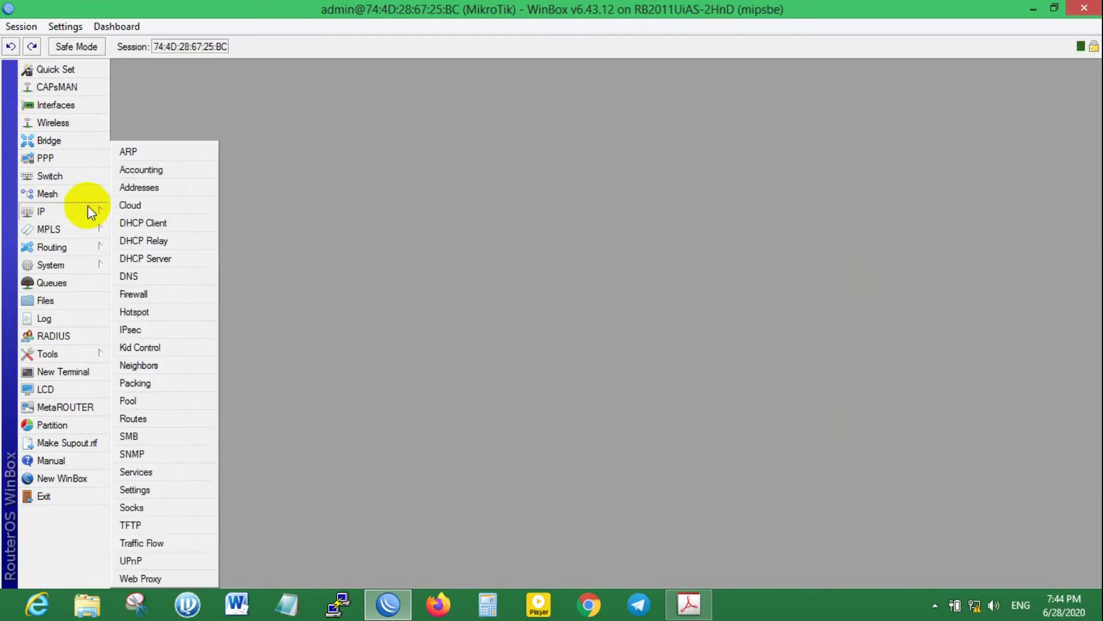
pyautogui.click(162, 189)
pyautogui.moveTo(512, 207); pyautogui.dragTo(247, 147)
pyautogui.moveTo(468, 205); pyautogui.dragTo(645, 205)
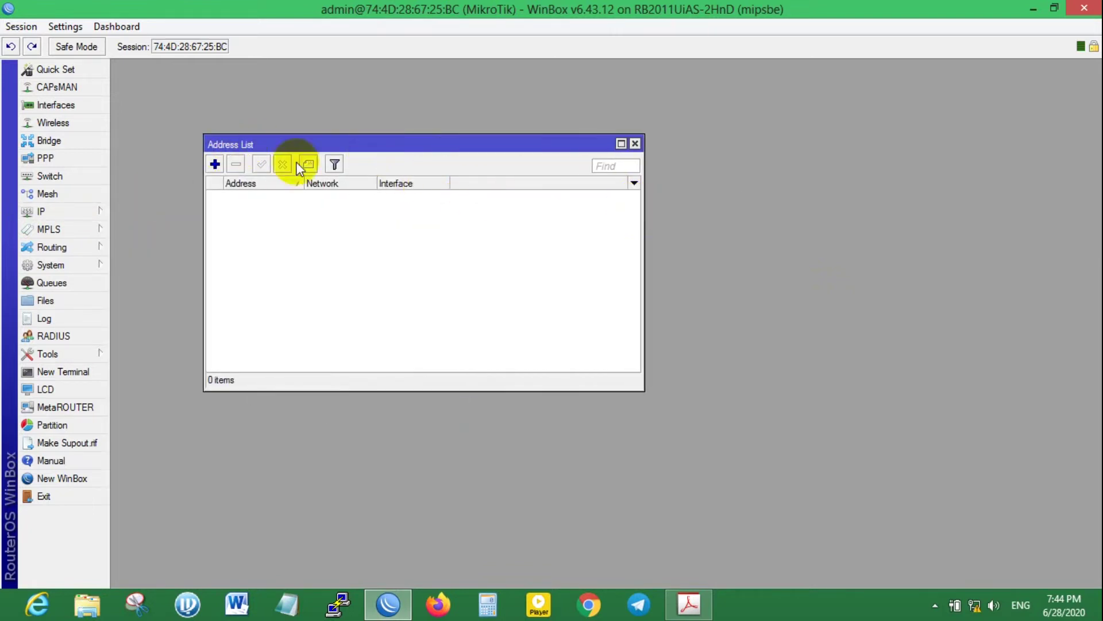
# Start a new IP address entry set to 192.168.1.1/24, and place its dialog beside the Address List.
pyautogui.moveTo(237, 143); pyautogui.dragTo(198, 127)
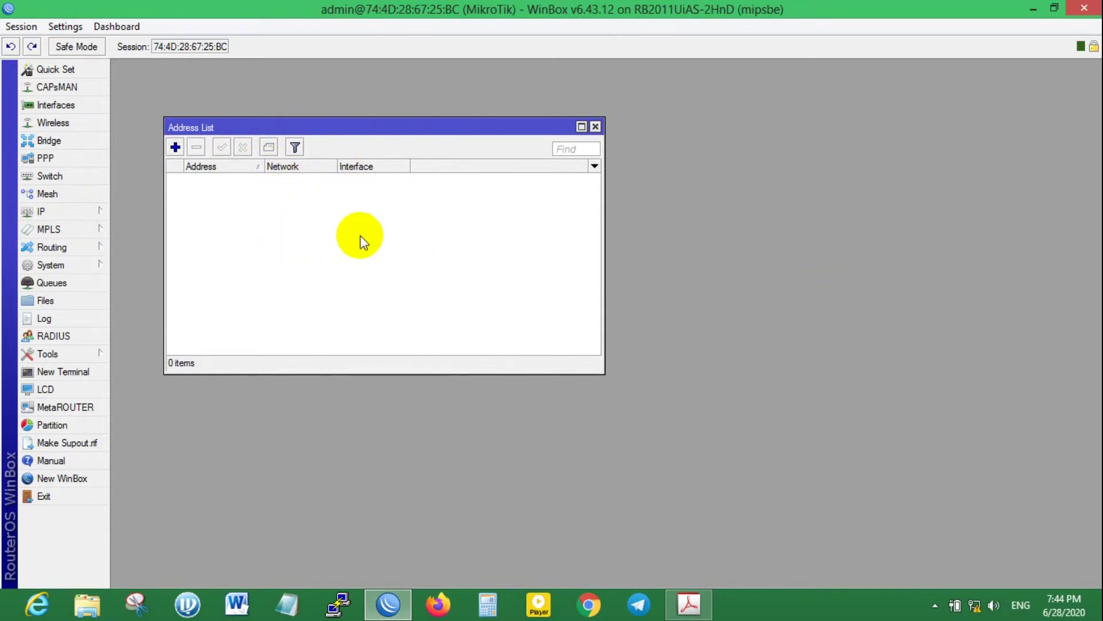
pyautogui.click(175, 147)
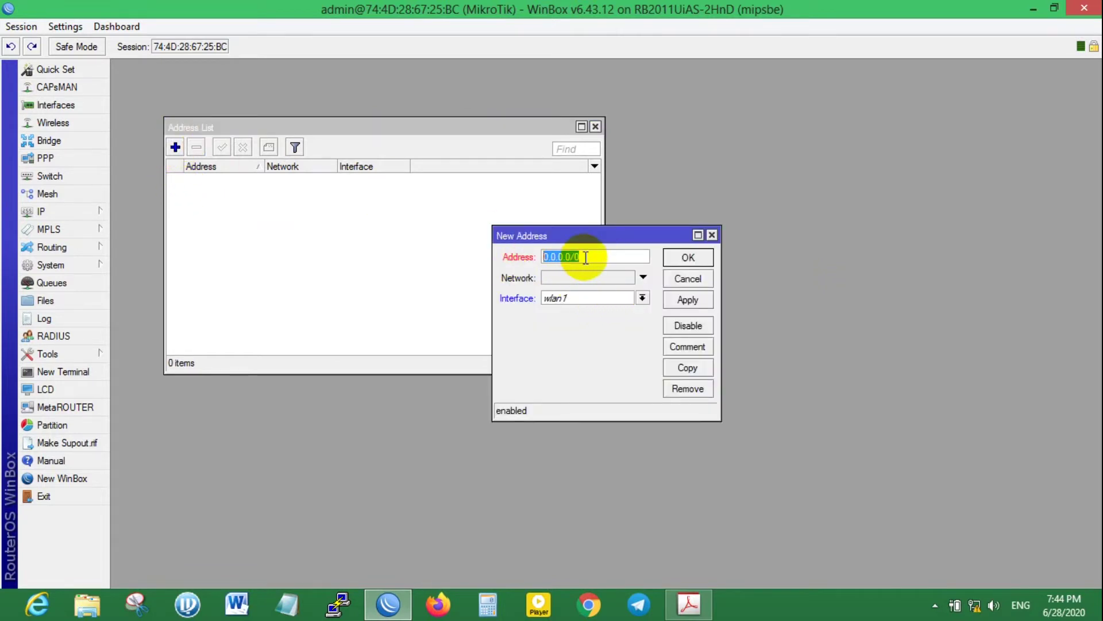
pyautogui.write('192.168.1.1/24')
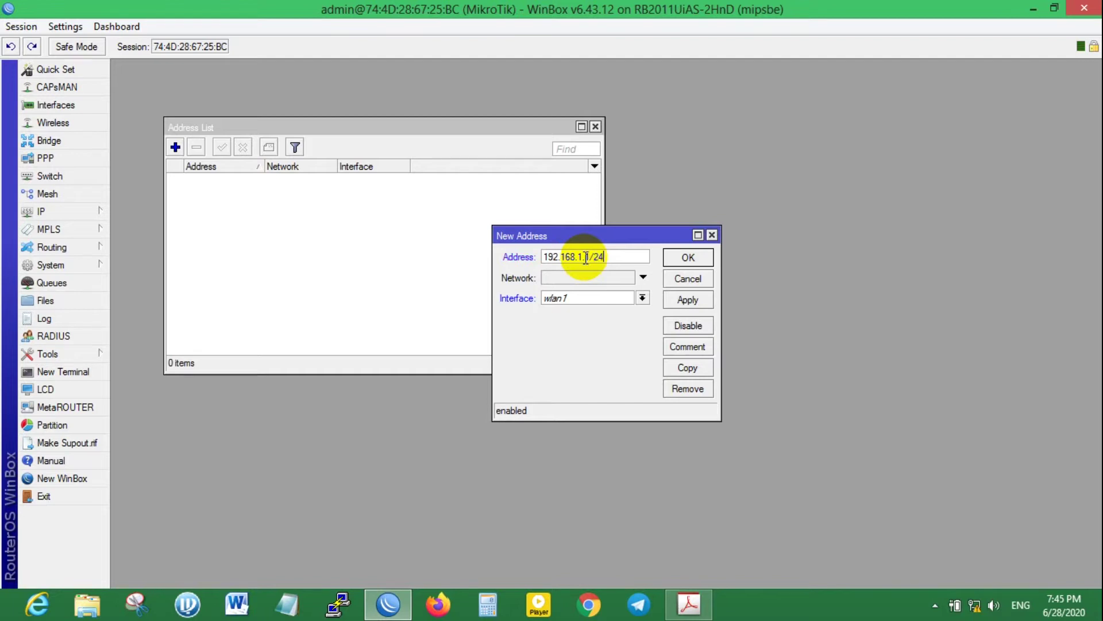
pyautogui.moveTo(591, 243); pyautogui.dragTo(763, 149)
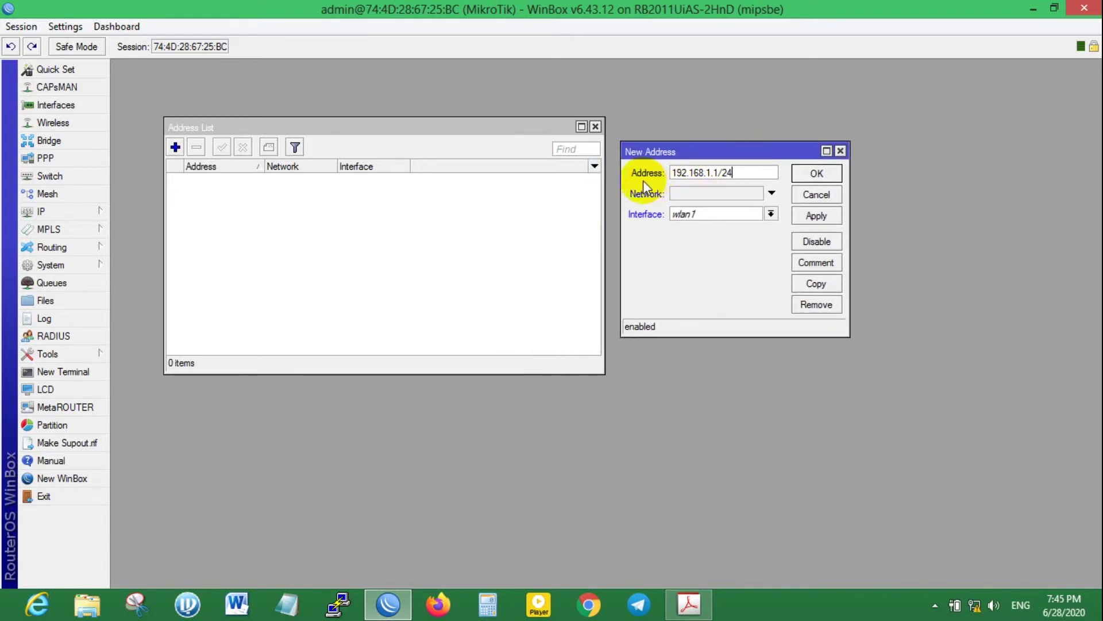
pyautogui.moveTo(675, 172); pyautogui.dragTo(752, 172)
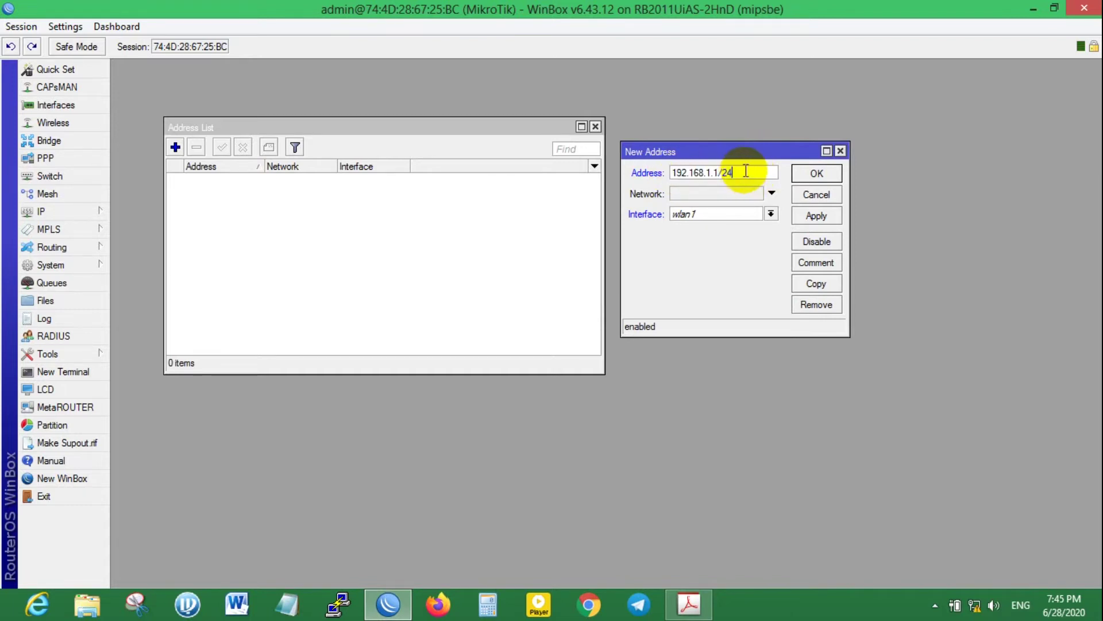
# Try a /16 prefix on the new address, and restore it to /24.
pyautogui.press('BackSpace')
pyautogui.press('BackSpace')
pyautogui.press('BackSpace')
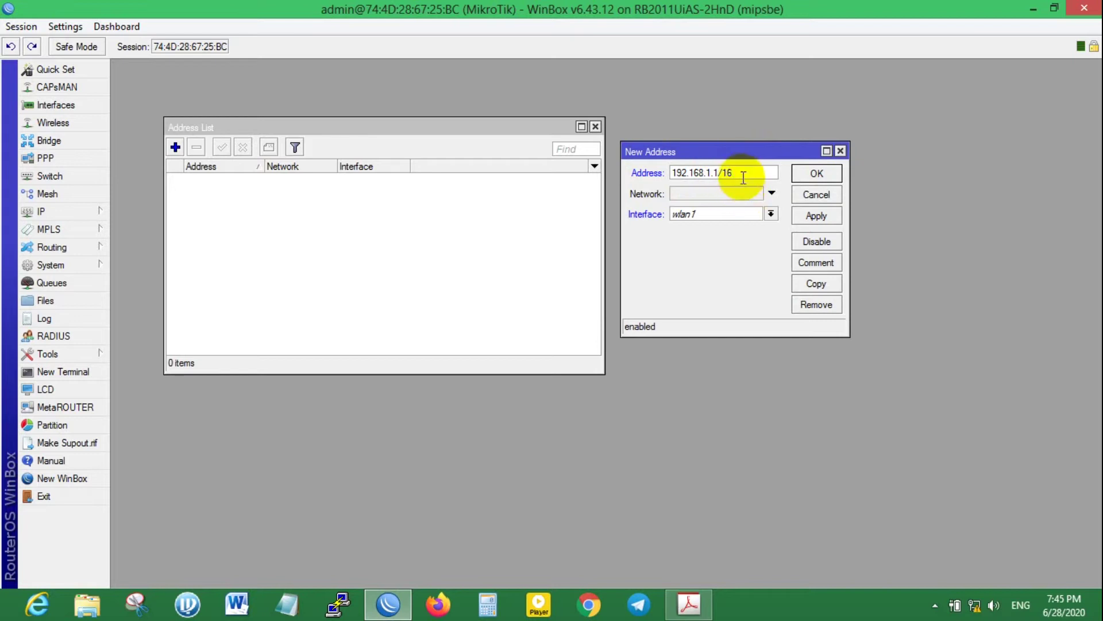
pyautogui.moveTo(734, 173); pyautogui.dragTo(723, 173)
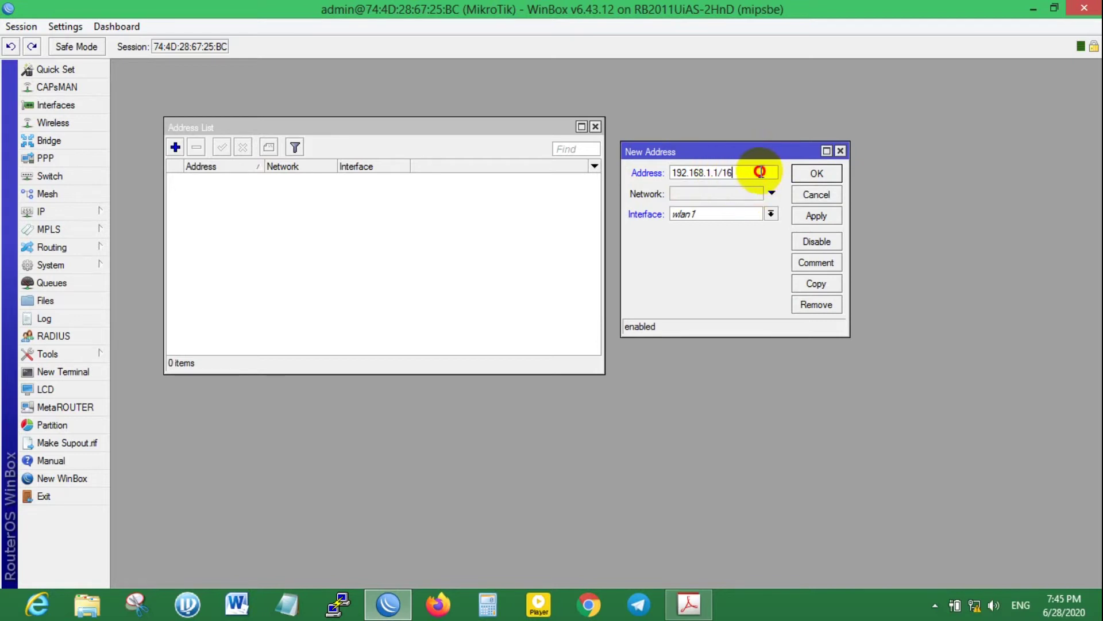
pyautogui.write('2')
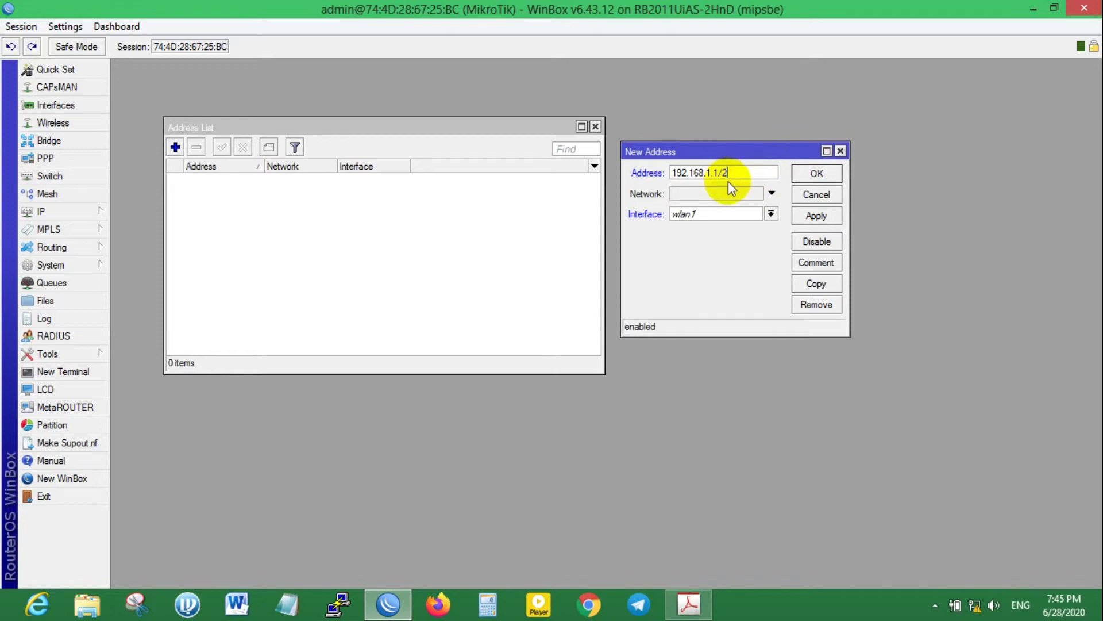
pyautogui.write('4')
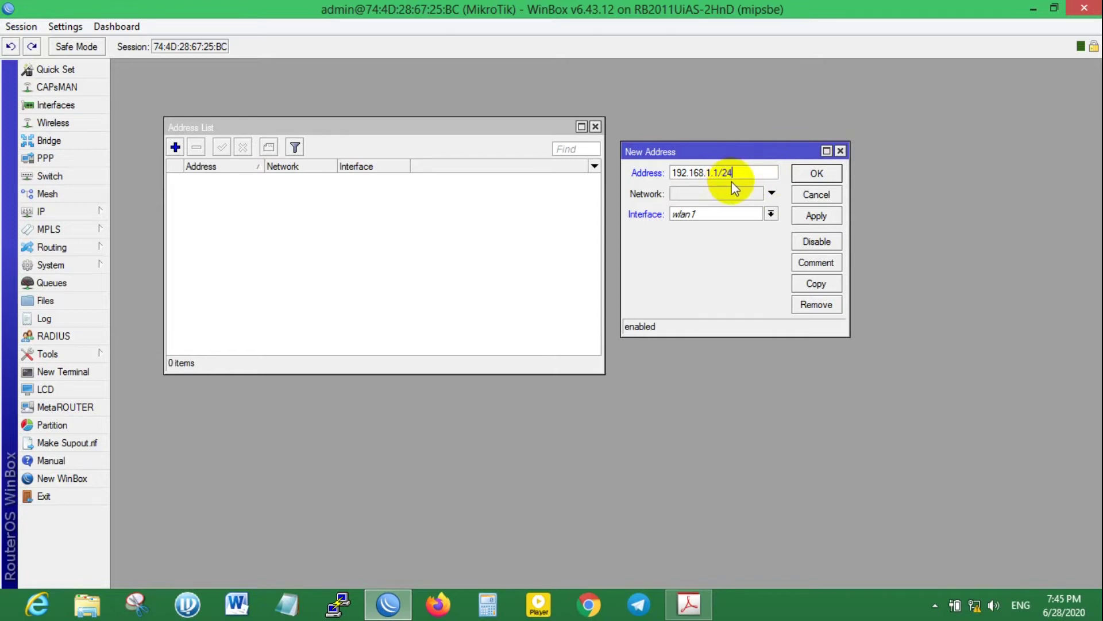
# Try 192.168.1.0 as the new address's network, and clear the Network field again.
pyautogui.click(699, 195)
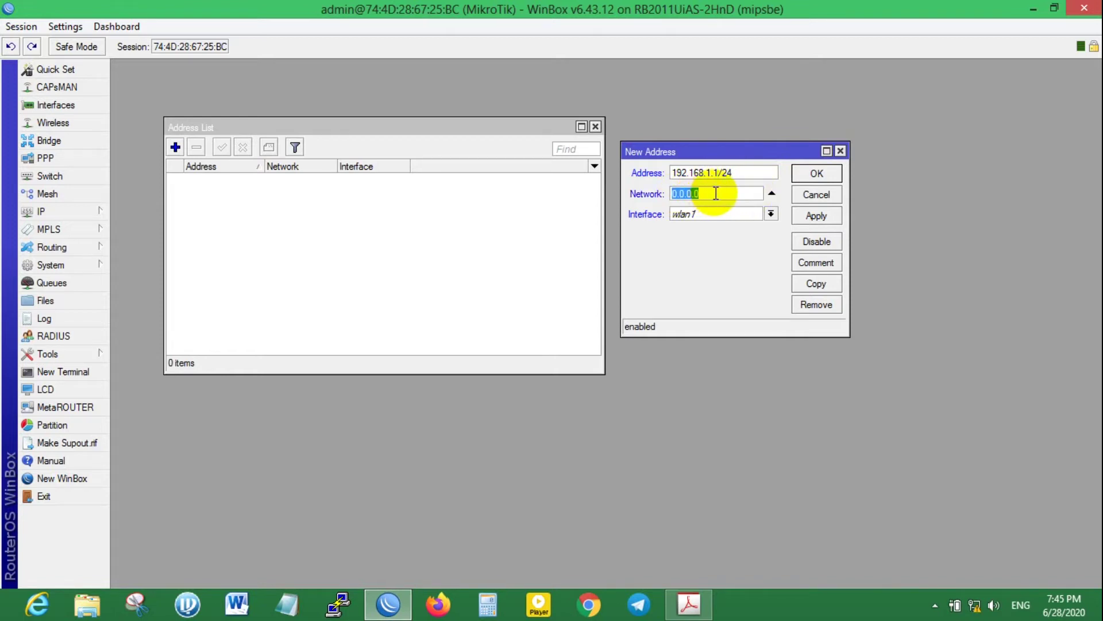
pyautogui.click(773, 195)
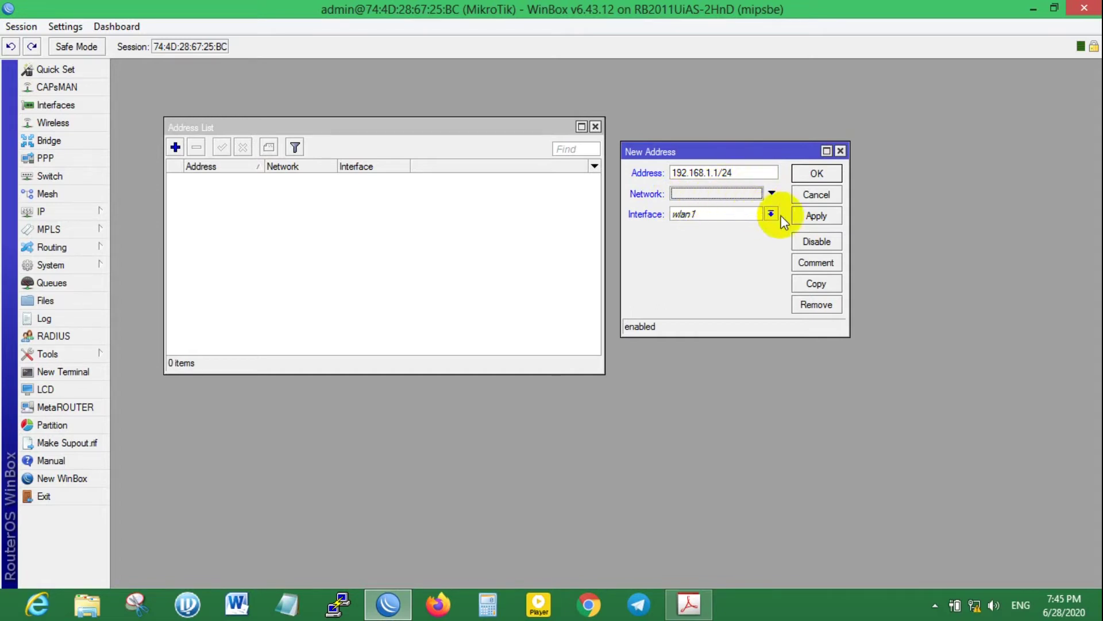
pyautogui.click(739, 193)
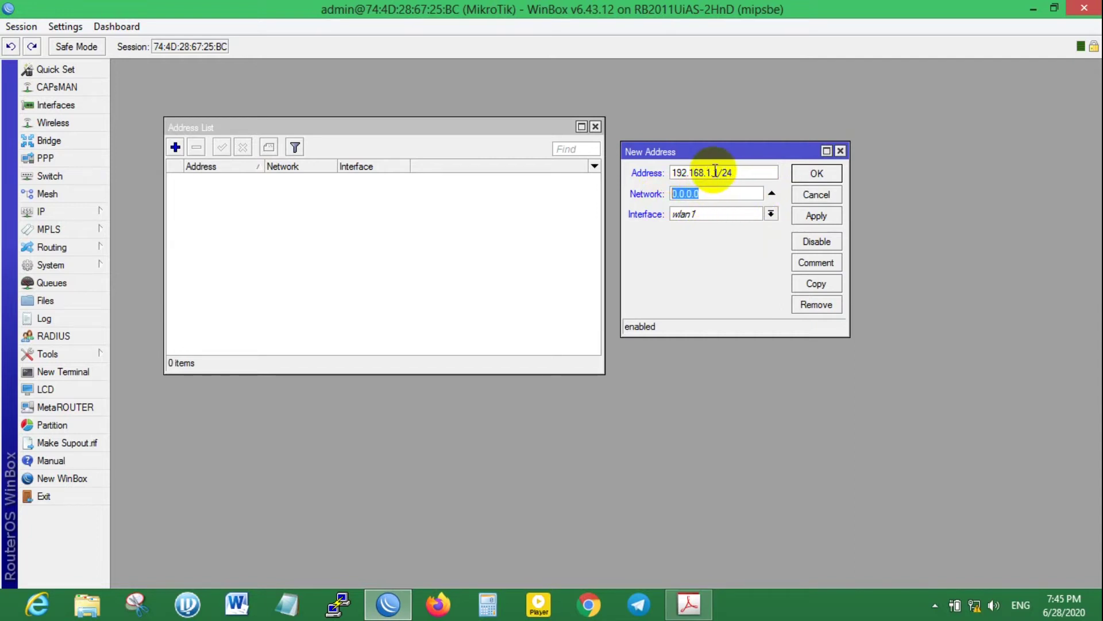
pyautogui.moveTo(715, 172); pyautogui.dragTo(643, 197)
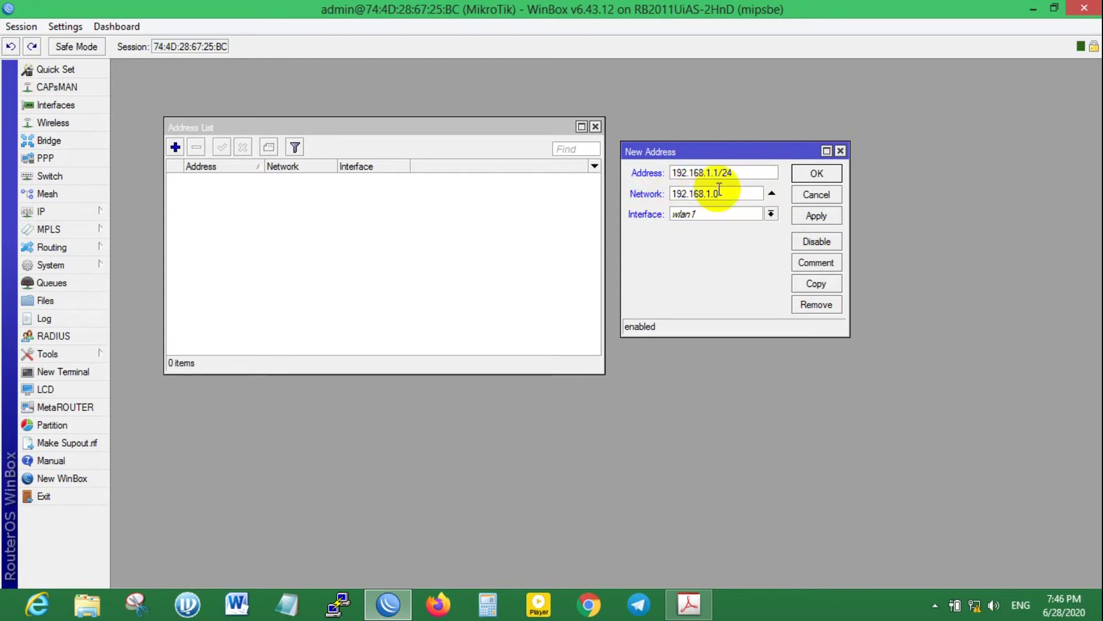
pyautogui.doubleClick(742, 194)
pyautogui.click(772, 193)
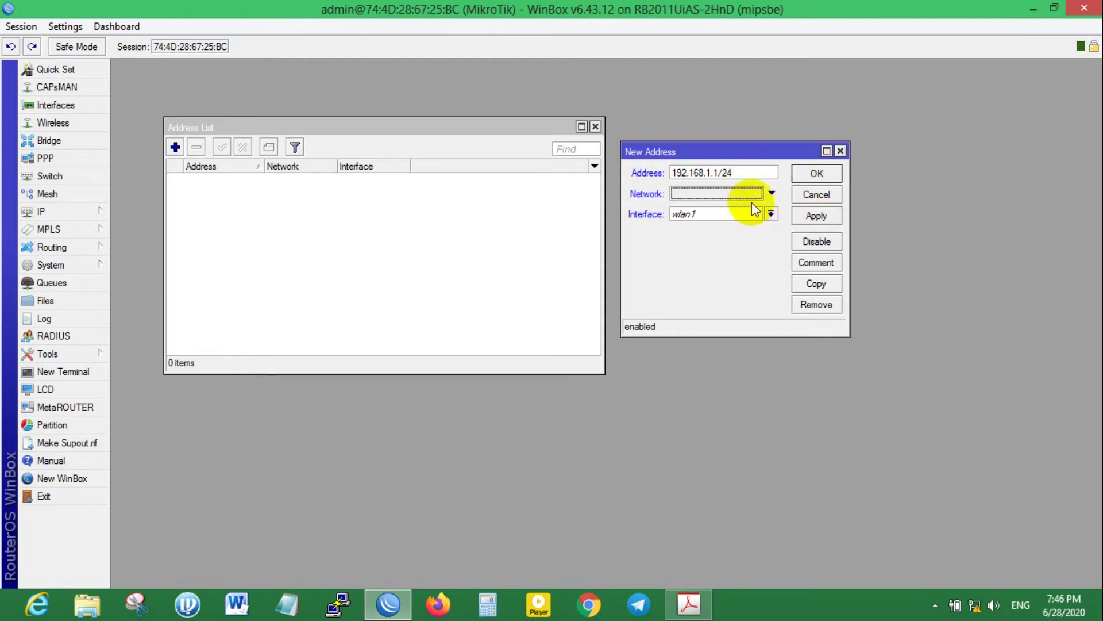
pyautogui.moveTo(745, 174); pyautogui.dragTo(719, 173)
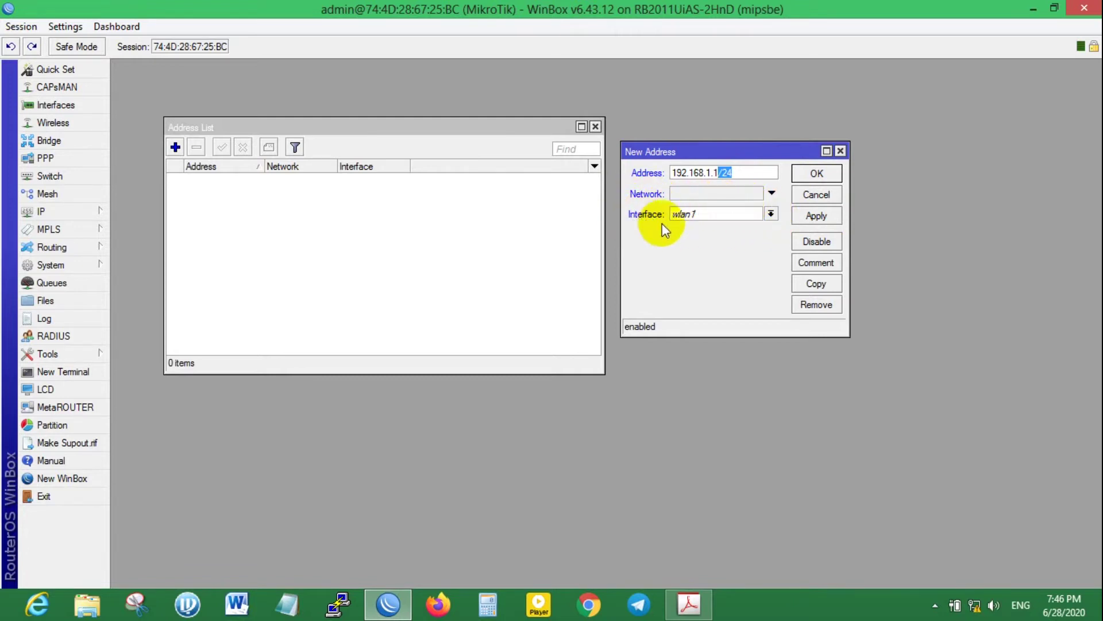
# Set the new address's interface to bridge-LAN, and move the Address List below the dialog.
pyautogui.click(770, 214)
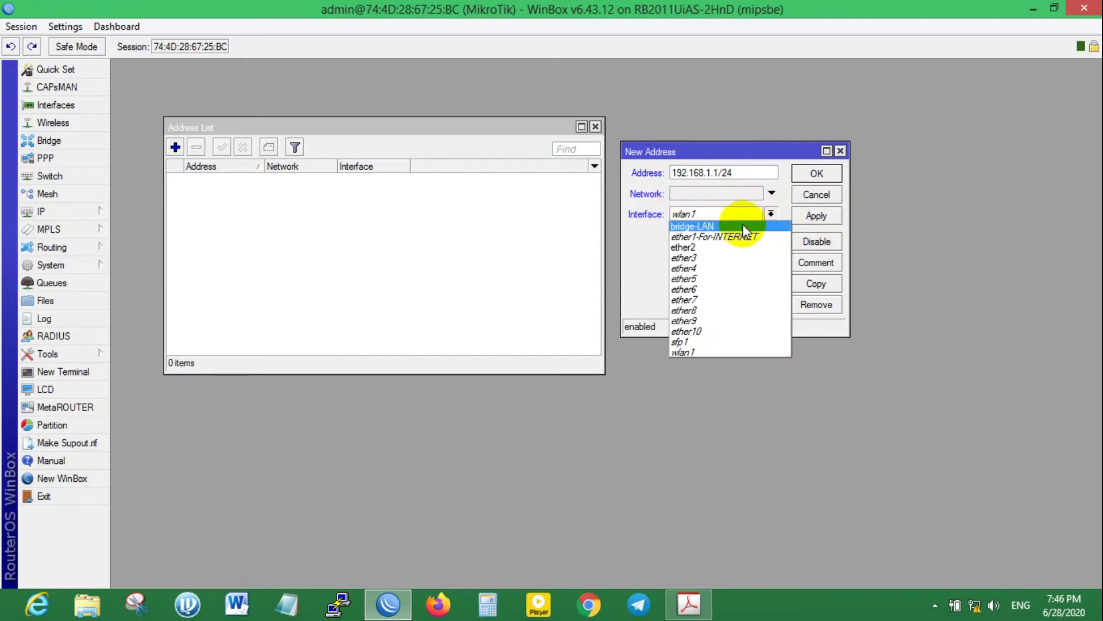
pyautogui.click(711, 228)
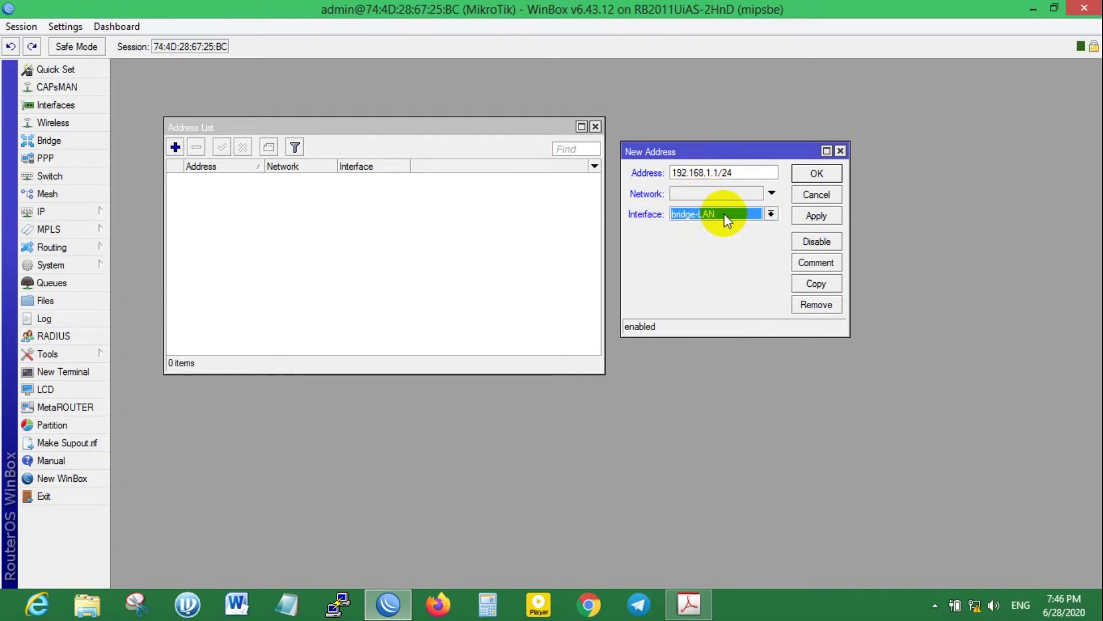
pyautogui.moveTo(546, 131); pyautogui.dragTo(958, 356)
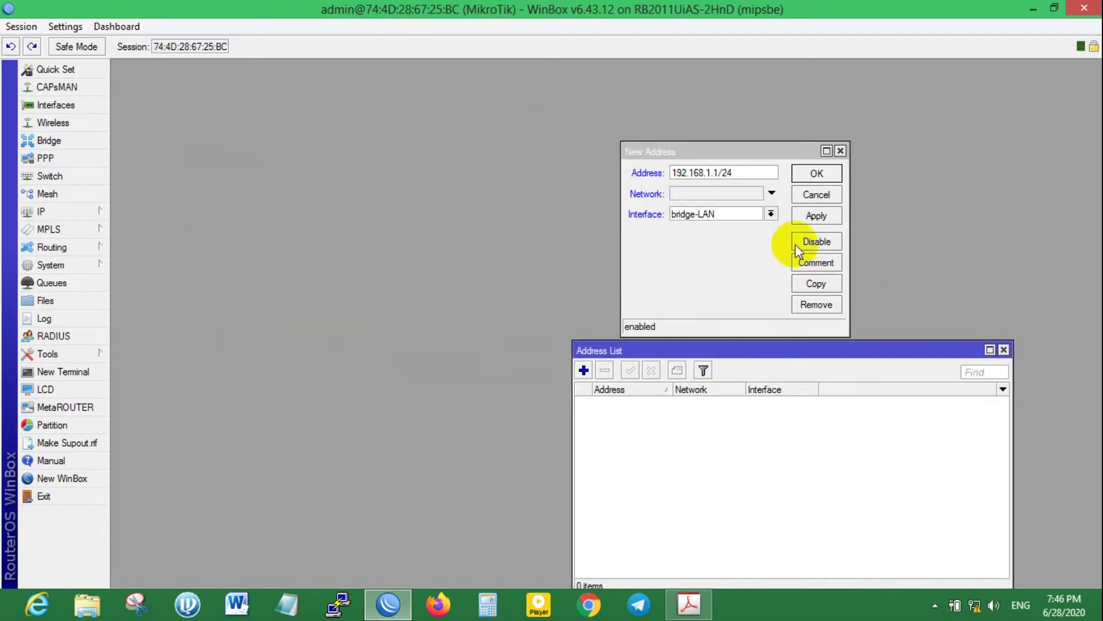
# Try ether2 as the new address's interface, and switch it back to bridge-LAN.
pyautogui.click(771, 214)
pyautogui.click(708, 247)
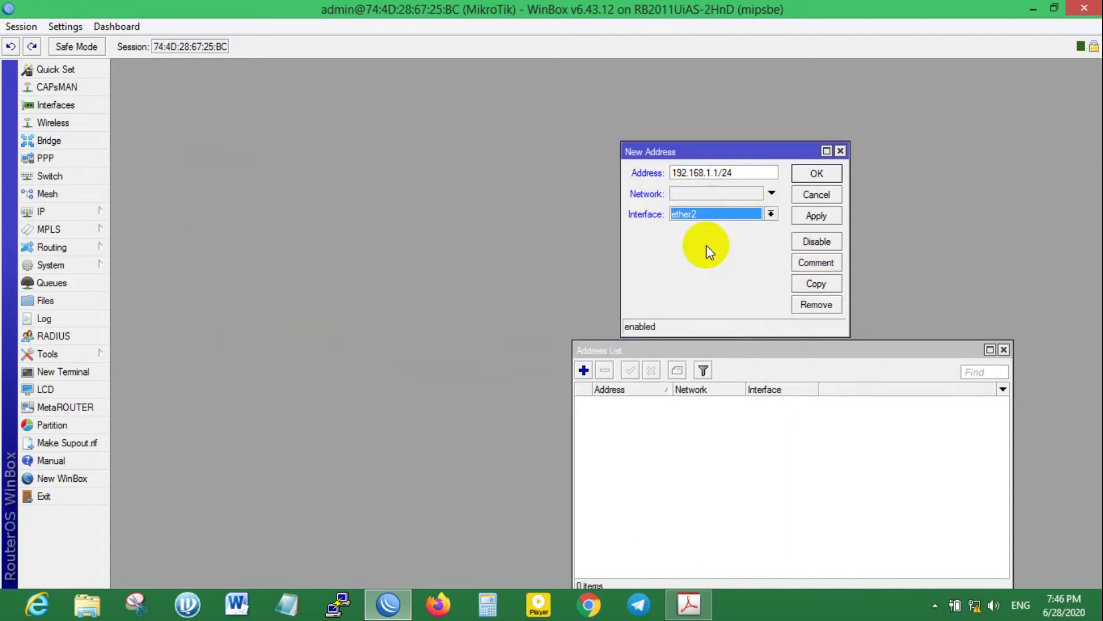
pyautogui.click(767, 214)
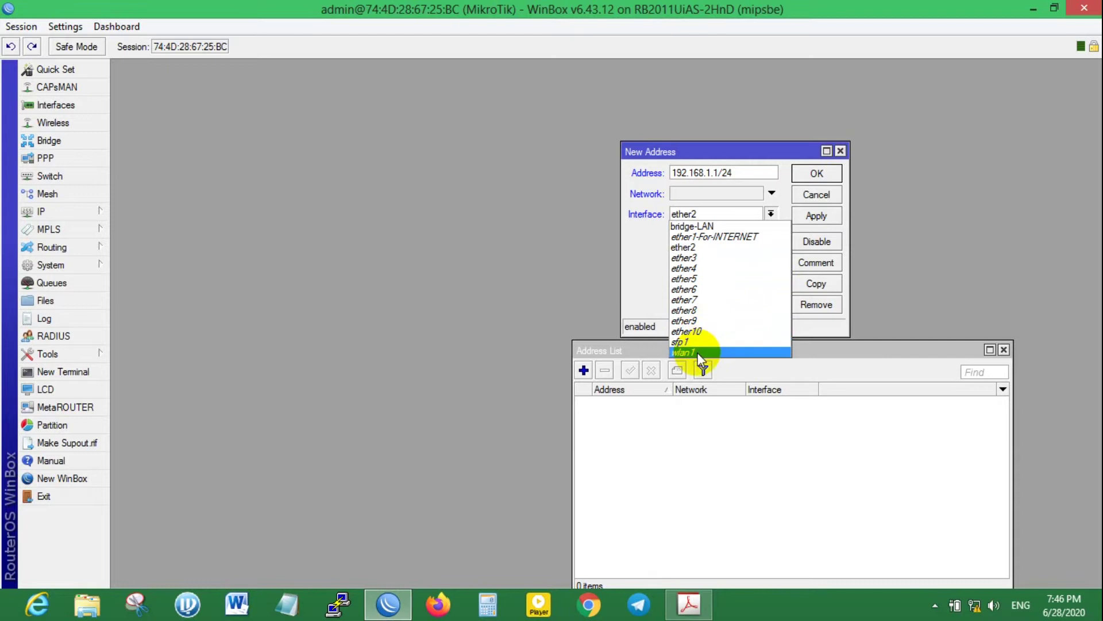
pyautogui.click(724, 226)
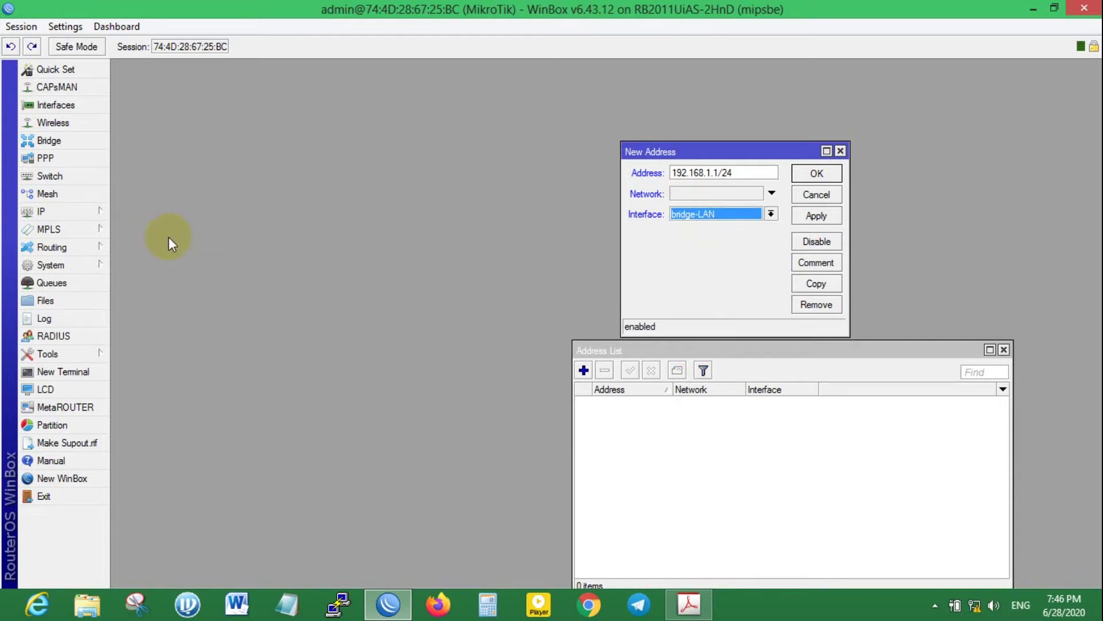
# Examine which ports belong to bridge-LAN in a resized Bridge window, compare with the new address, and close the window.
pyautogui.click(66, 146)
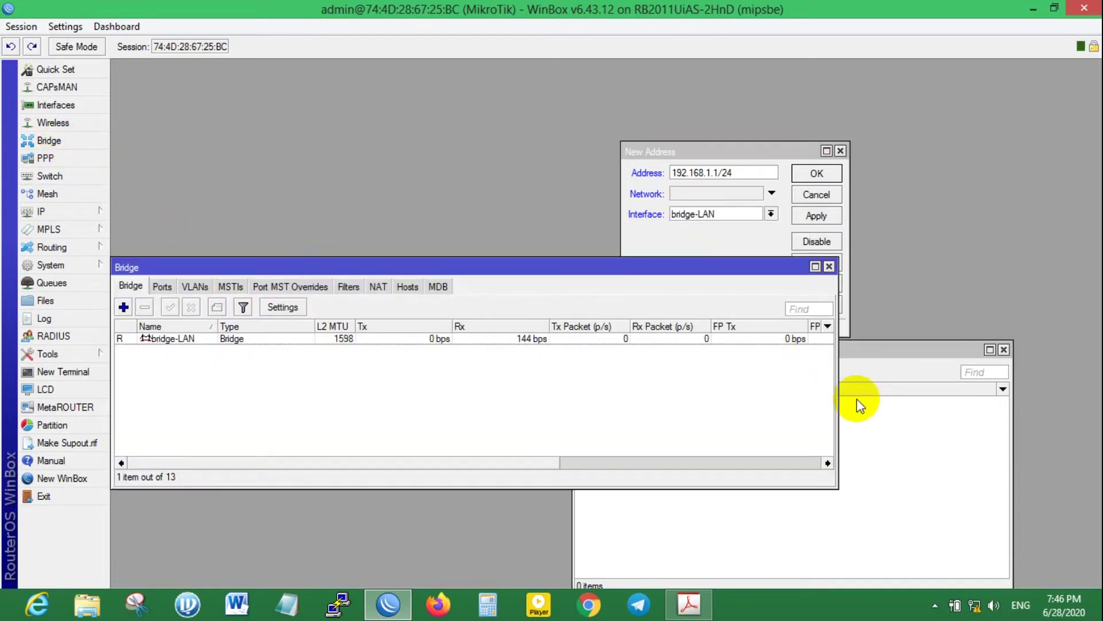
pyautogui.moveTo(837, 384); pyautogui.dragTo(457, 386)
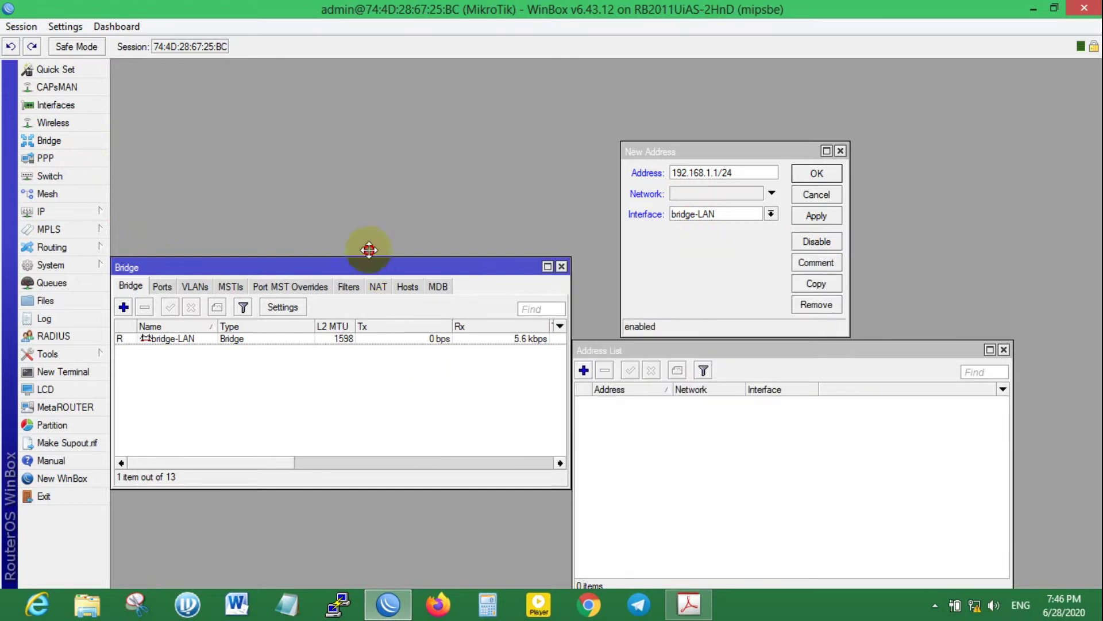
pyautogui.moveTo(374, 268); pyautogui.dragTo(394, 111)
pyautogui.click(183, 168)
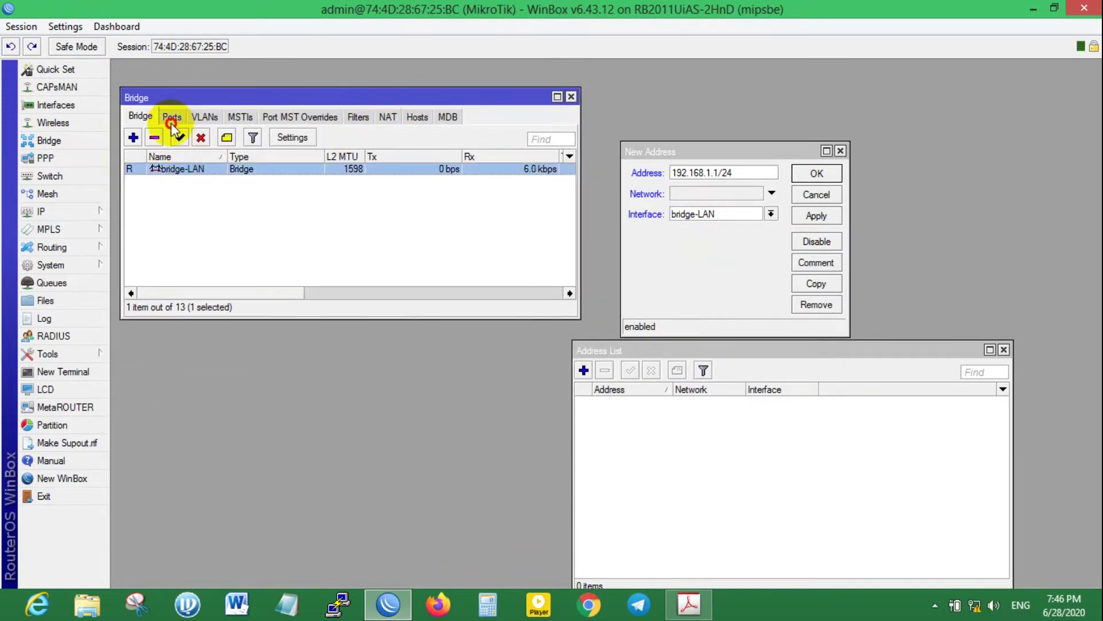
pyautogui.click(172, 118)
pyautogui.moveTo(208, 320); pyautogui.dragTo(196, 395)
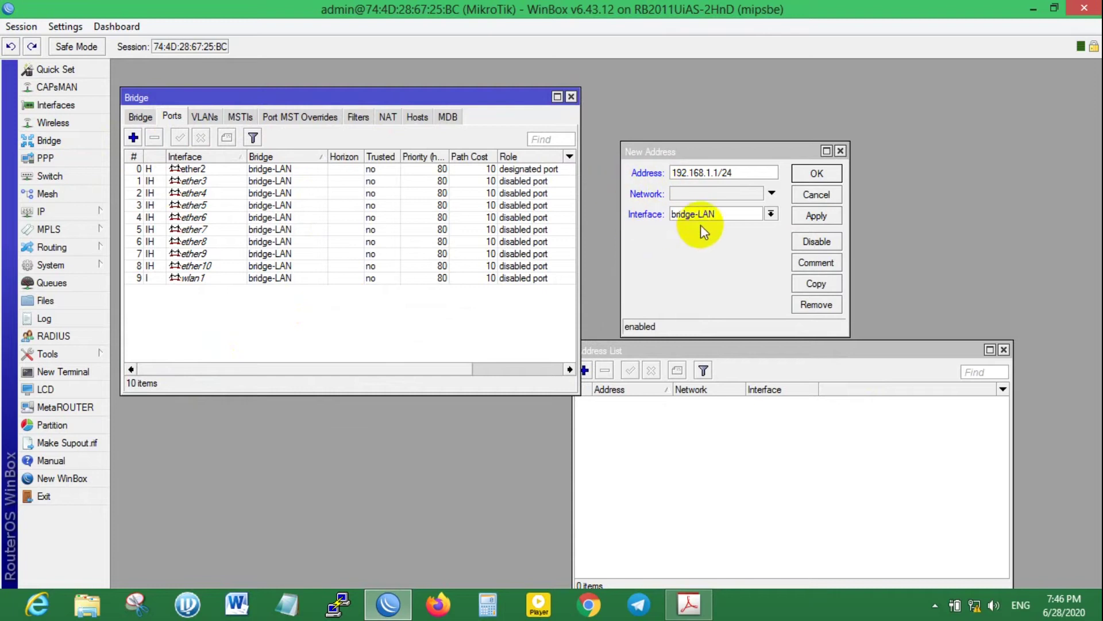
pyautogui.click(719, 175)
pyautogui.moveTo(683, 173); pyautogui.dragTo(724, 172)
pyautogui.click(722, 171)
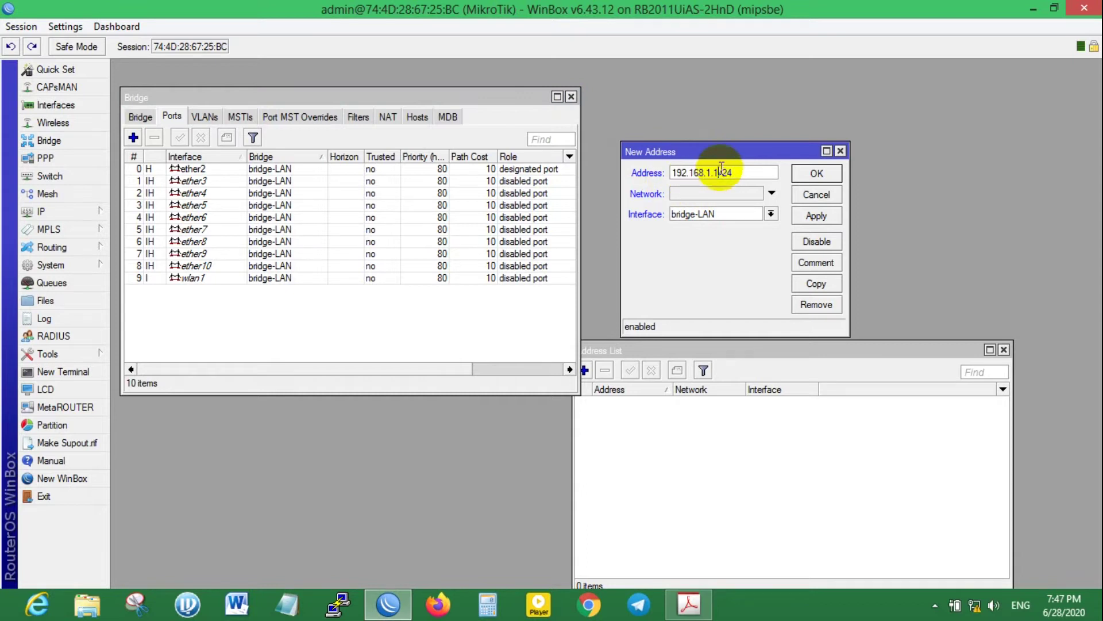
pyautogui.click(570, 97)
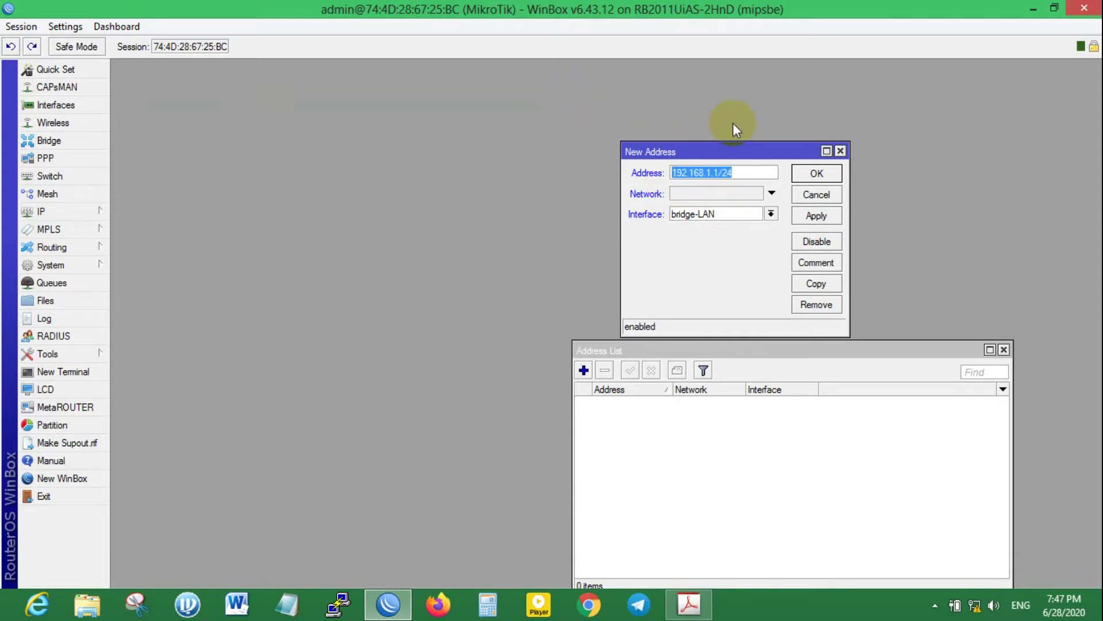
# Arrange the Address List and New Address windows side by side, and save the new address entry.
pyautogui.moveTo(736, 155); pyautogui.dragTo(860, 105)
pyautogui.moveTo(817, 345); pyautogui.dragTo(434, 133)
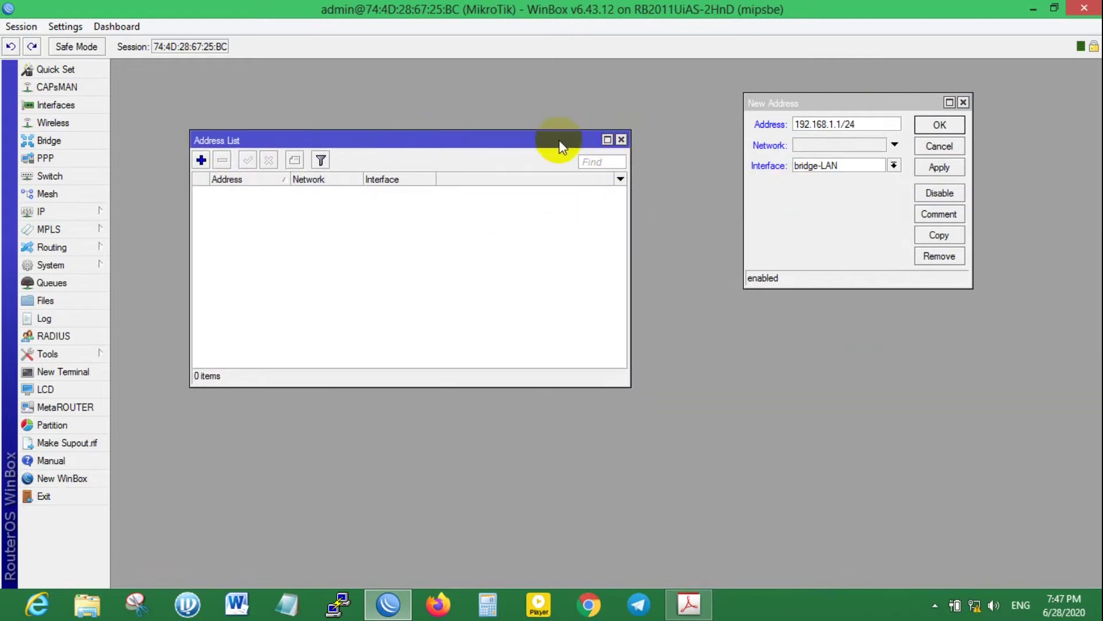
pyautogui.moveTo(560, 140); pyautogui.dragTo(496, 122)
pyautogui.moveTo(776, 105); pyautogui.dragTo(664, 112)
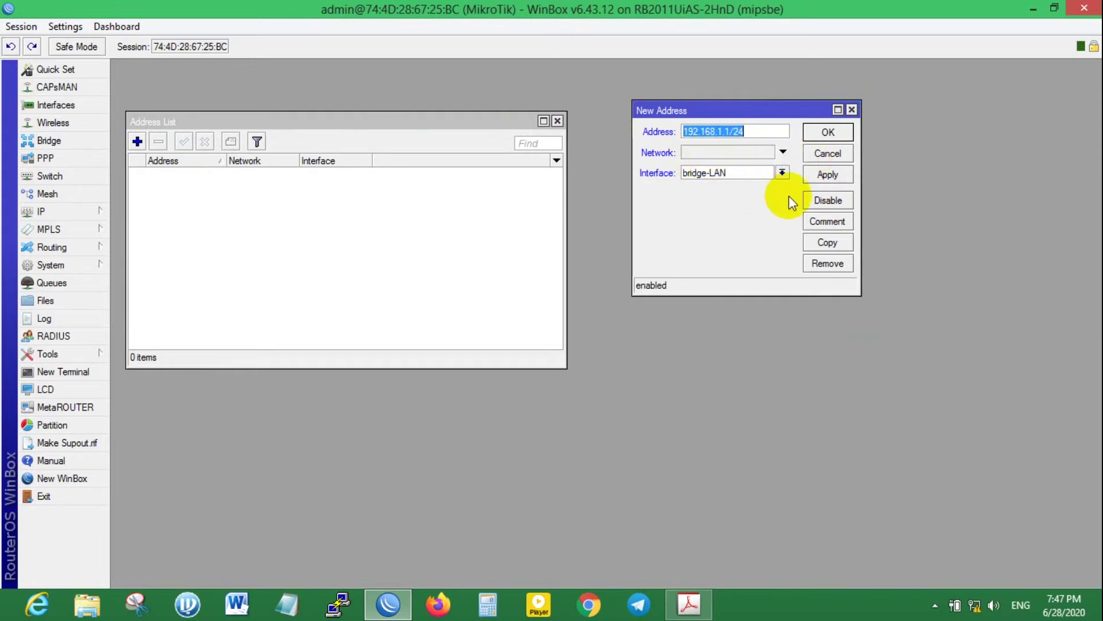
pyautogui.click(826, 175)
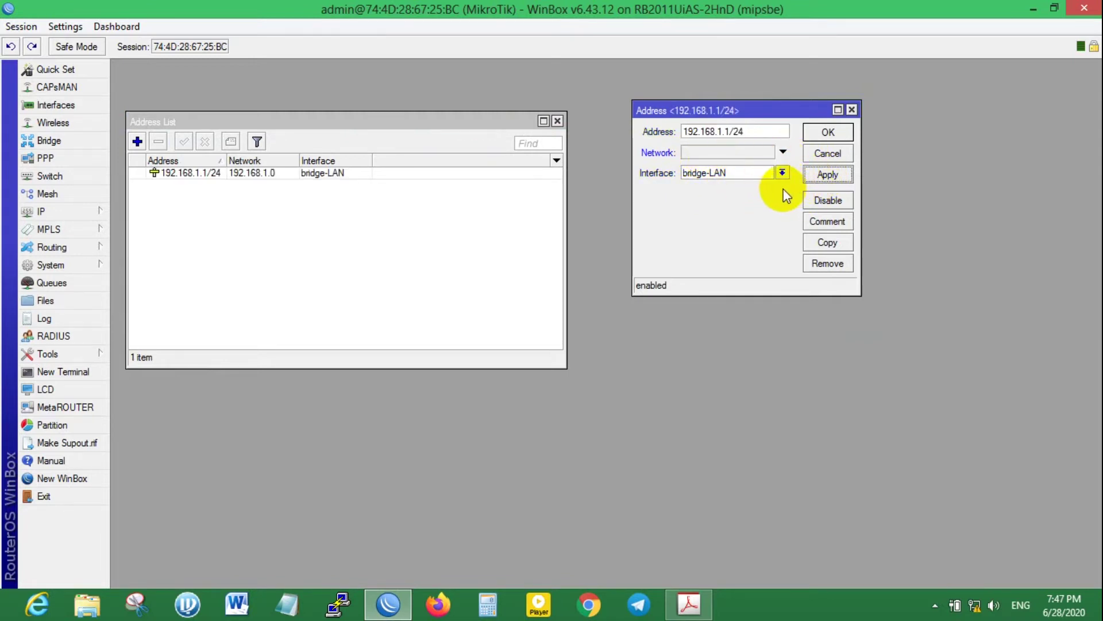
pyautogui.click(828, 132)
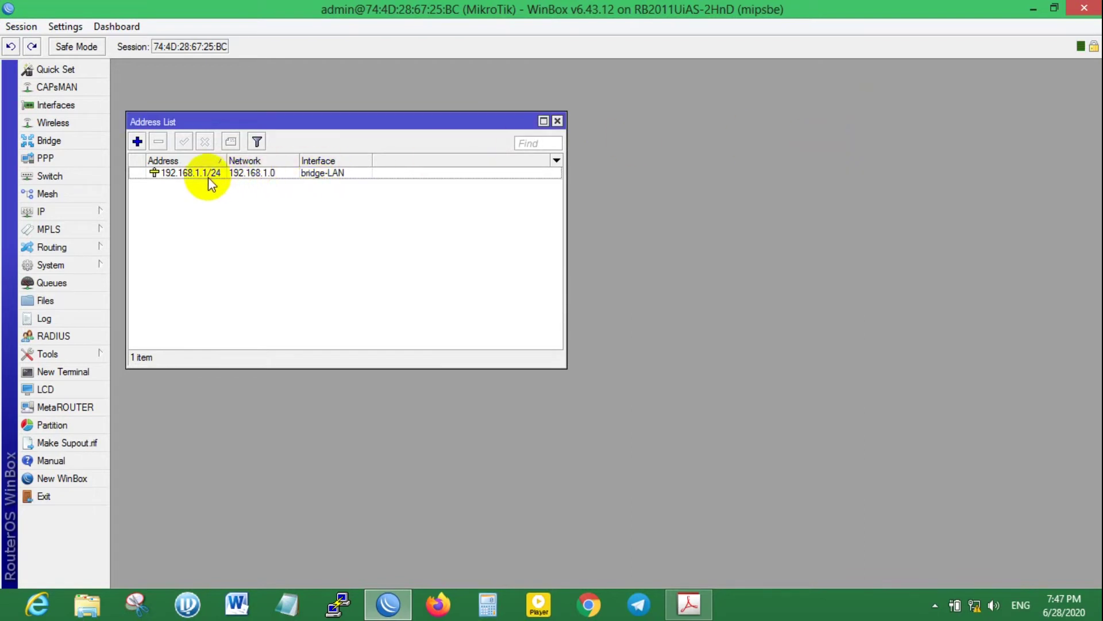
# Move and widen the Address List, and open the saved 192.168.1.1/24 entry to inspect its network value.
pyautogui.moveTo(322, 121); pyautogui.dragTo(324, 103)
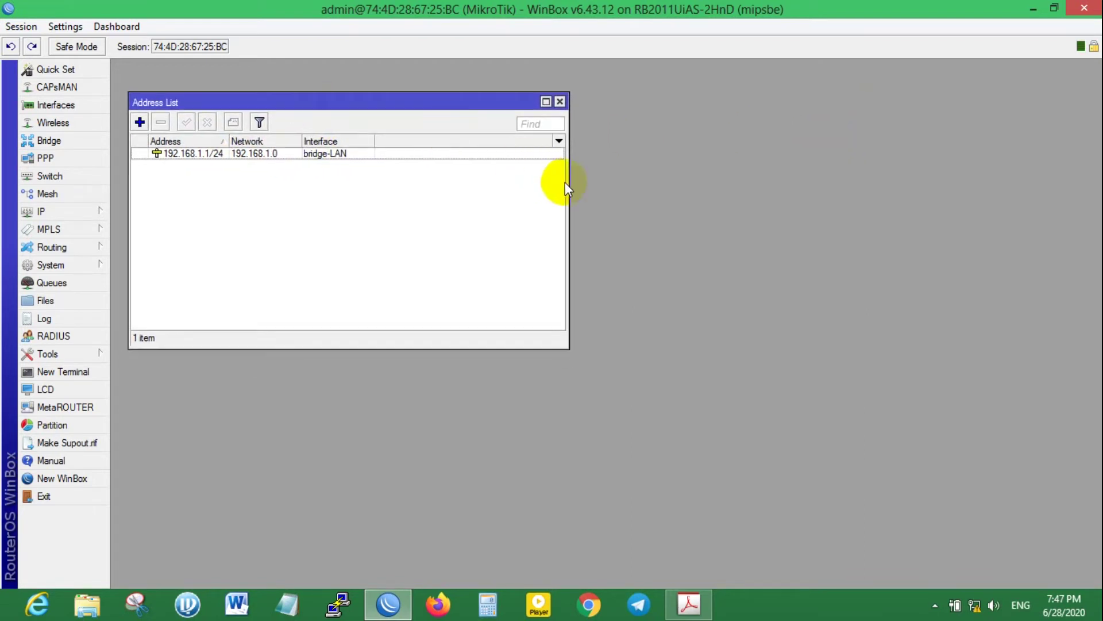
pyautogui.moveTo(567, 184); pyautogui.dragTo(619, 184)
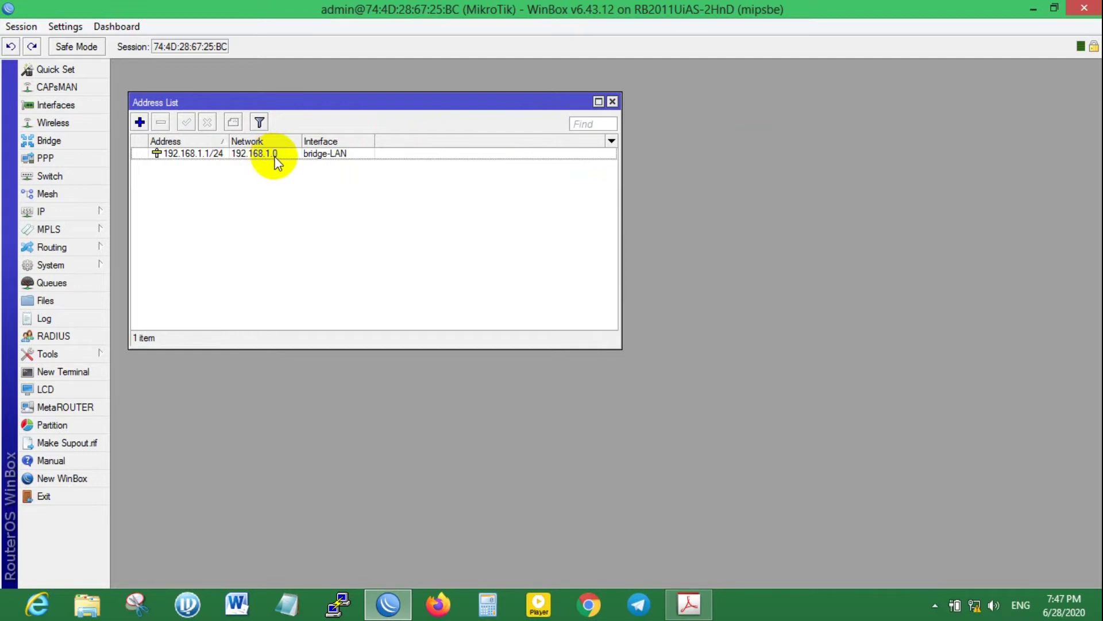
pyautogui.doubleClick(212, 156)
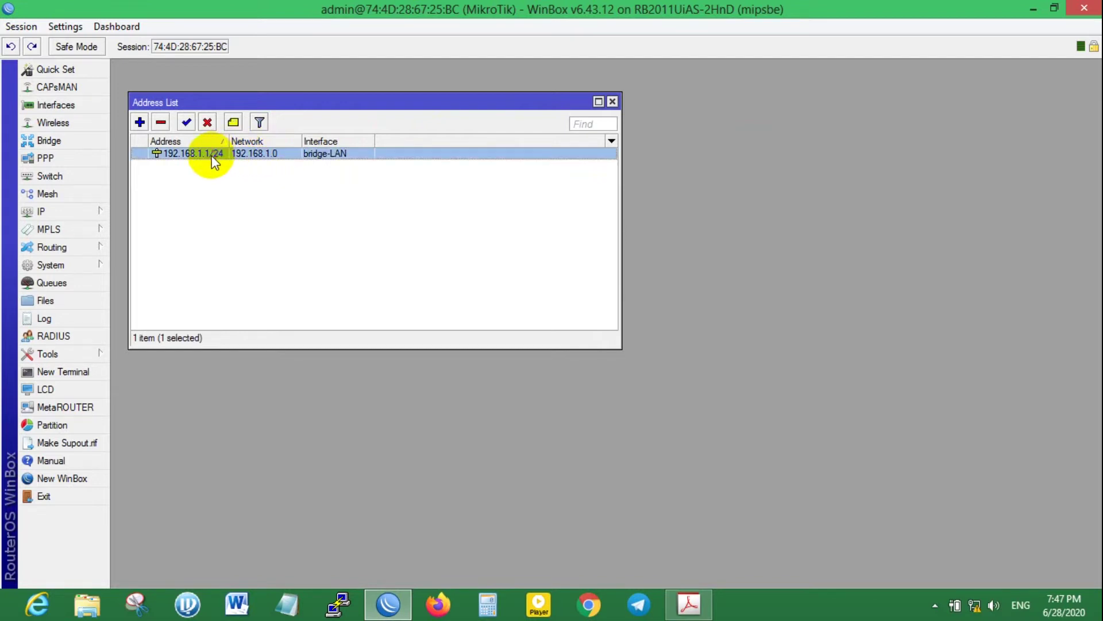
pyautogui.click(704, 153)
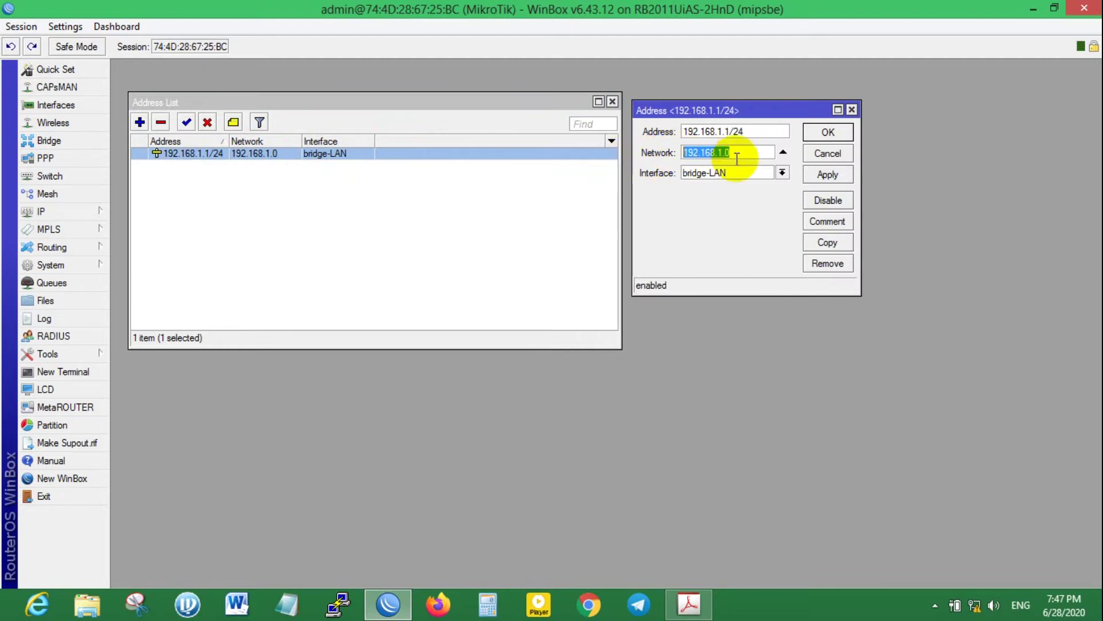
# Check the network value of the 192.168.1.1/24 entry, apply and close the entry, and reposition the Address List.
pyautogui.moveTo(747, 153); pyautogui.dragTo(650, 153)
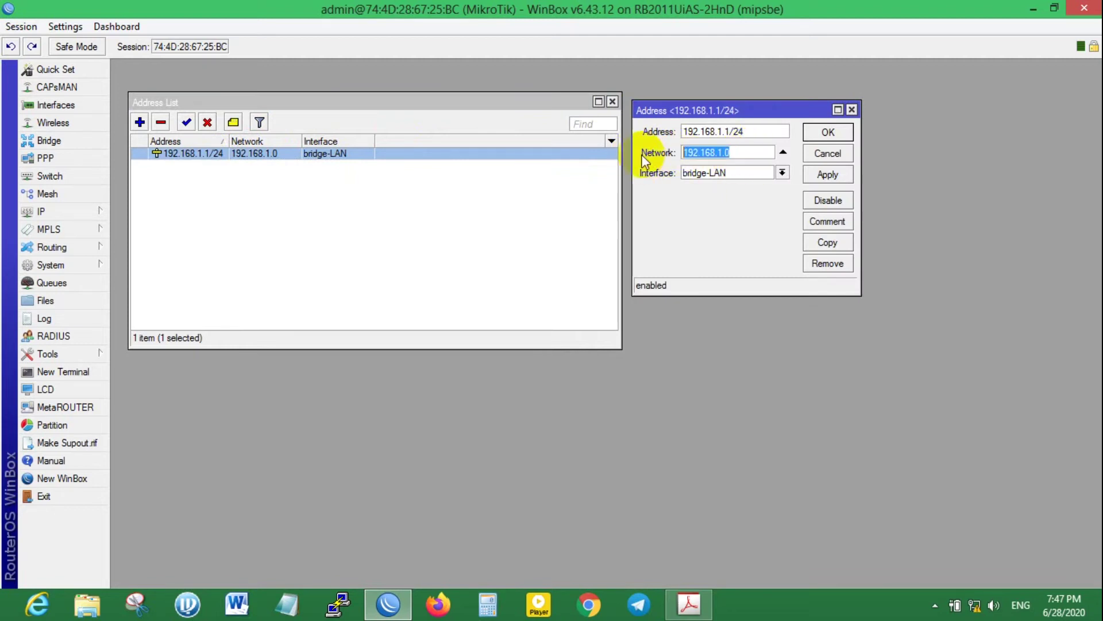
pyautogui.click(831, 176)
pyautogui.click(827, 131)
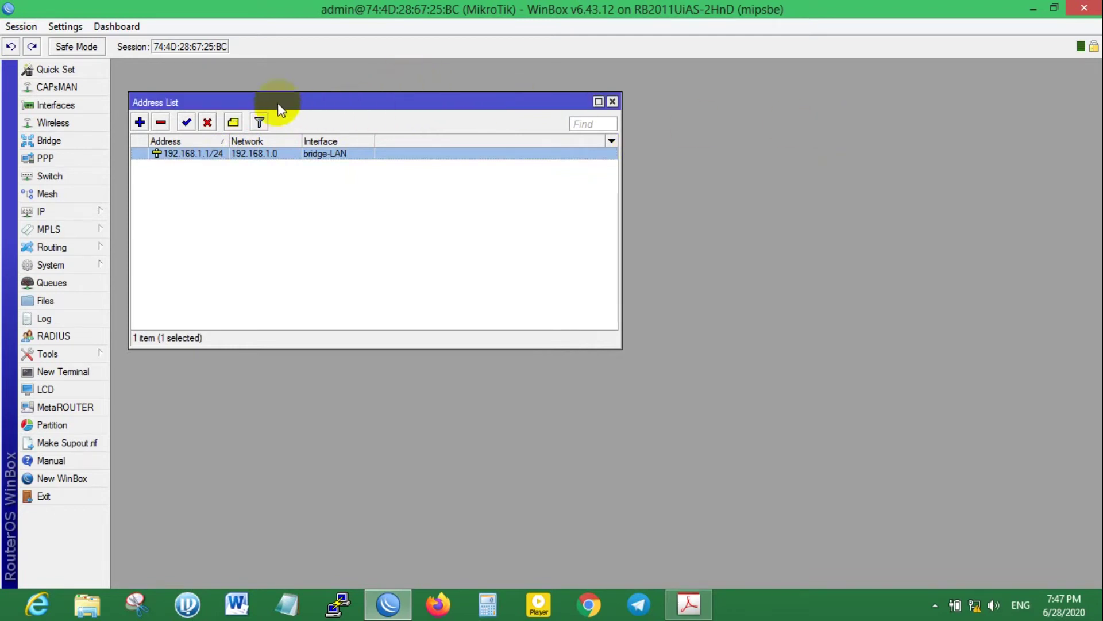
pyautogui.moveTo(302, 142); pyautogui.dragTo(291, 144)
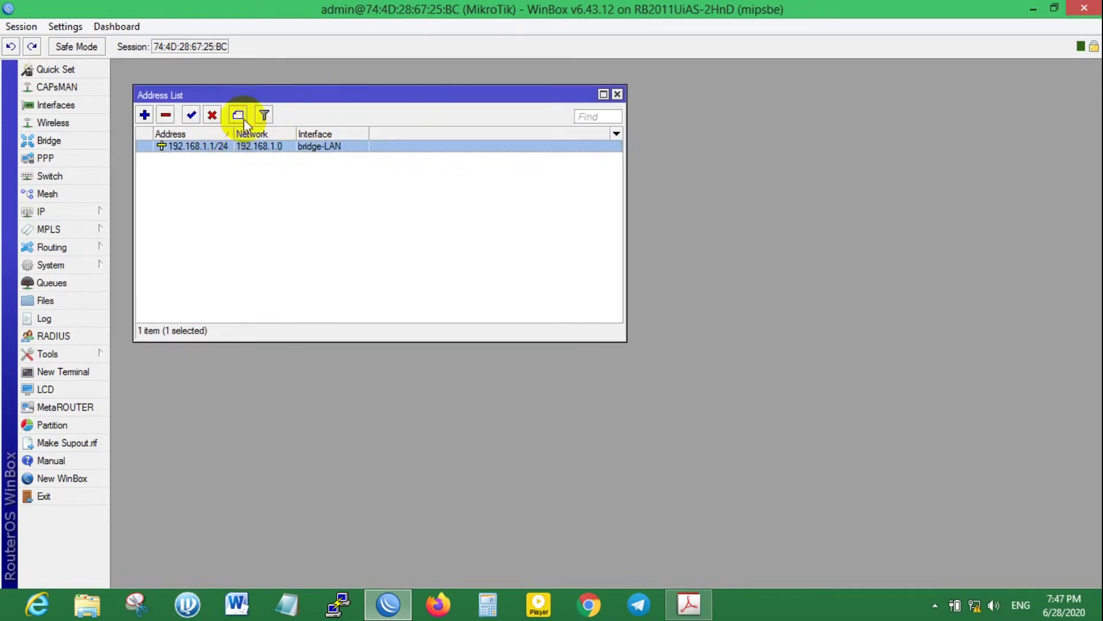
pyautogui.moveTo(265, 104); pyautogui.dragTo(261, 101)
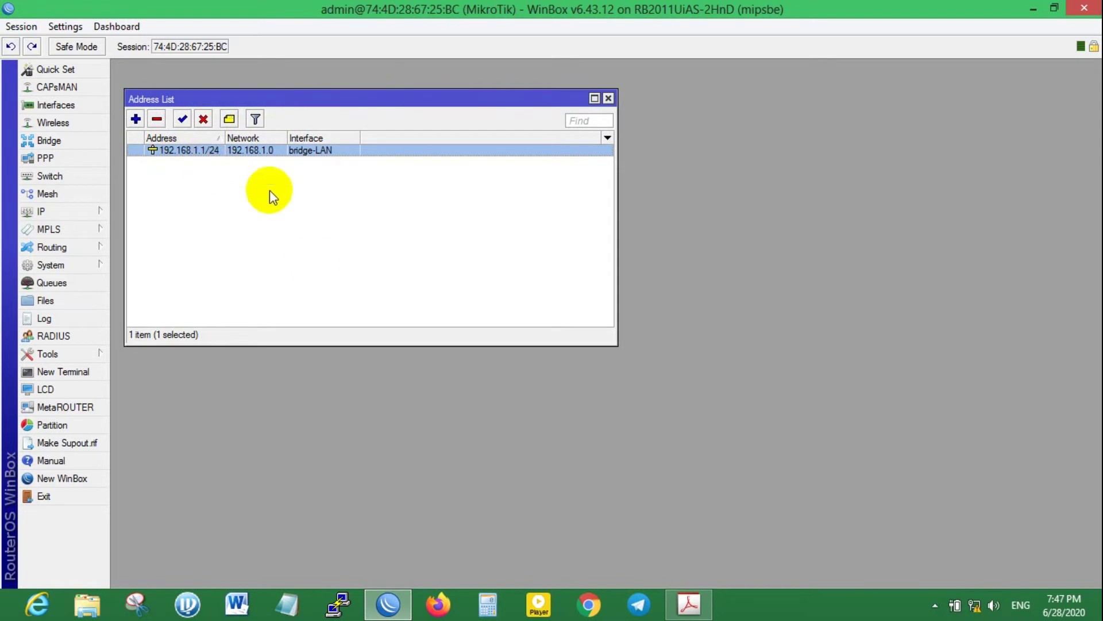
# Switch to the MKT & CISCO.pdf outline in Adobe Acrobat, examine the IP Address item under LAN, and return to WinBox.
pyautogui.click(693, 608)
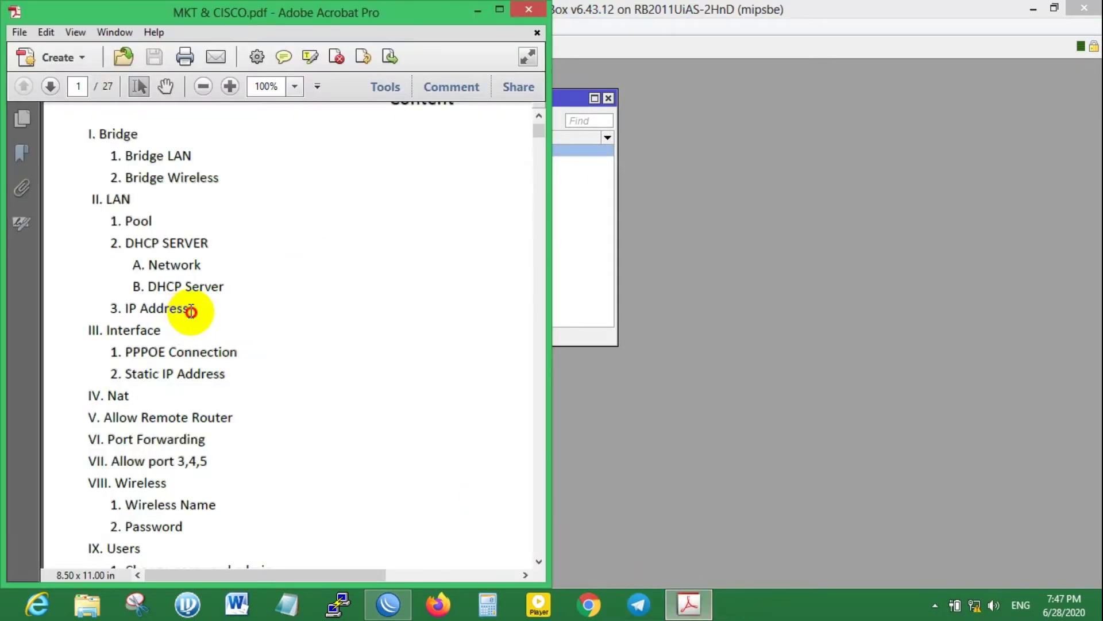
pyautogui.moveTo(201, 308); pyautogui.dragTo(111, 311)
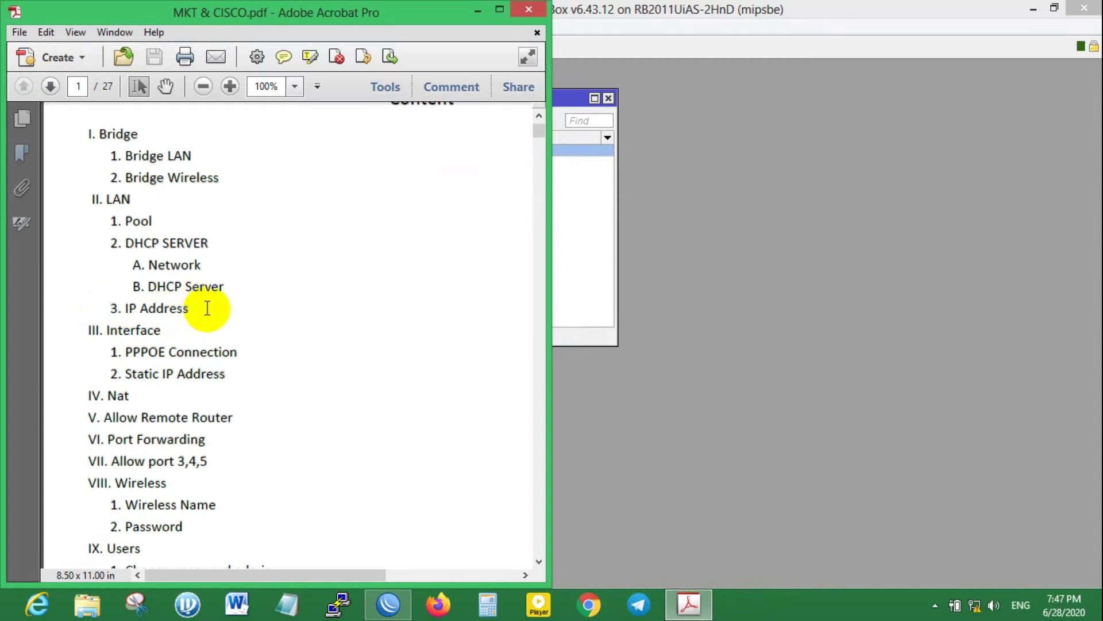
pyautogui.moveTo(209, 308); pyautogui.dragTo(110, 309)
pyautogui.click(150, 310)
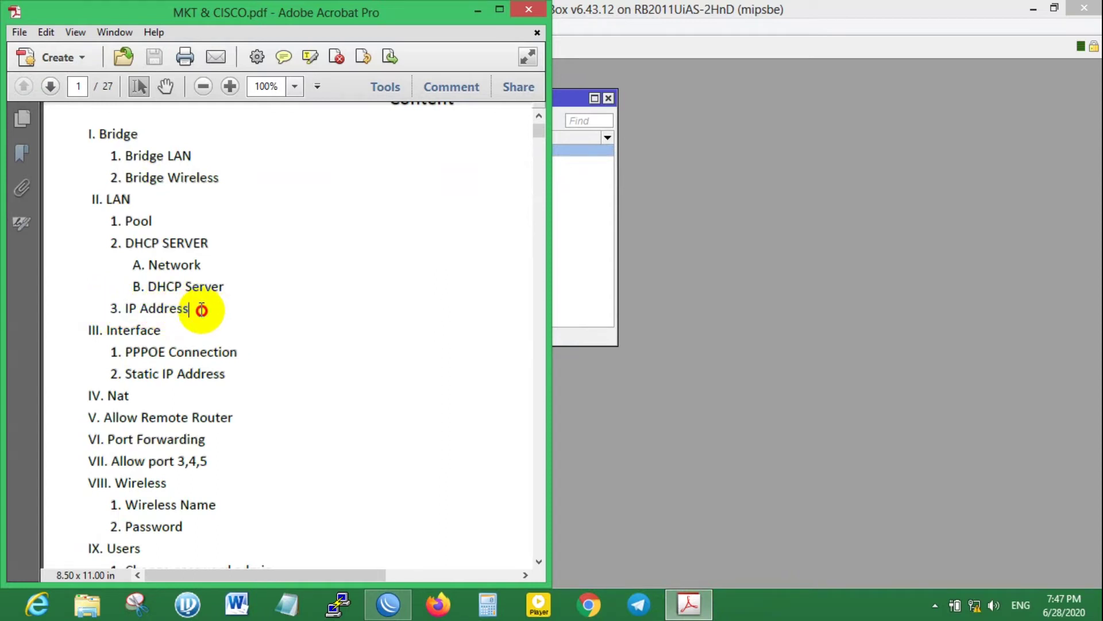
pyautogui.moveTo(205, 305); pyautogui.dragTo(118, 310)
pyautogui.click(118, 309)
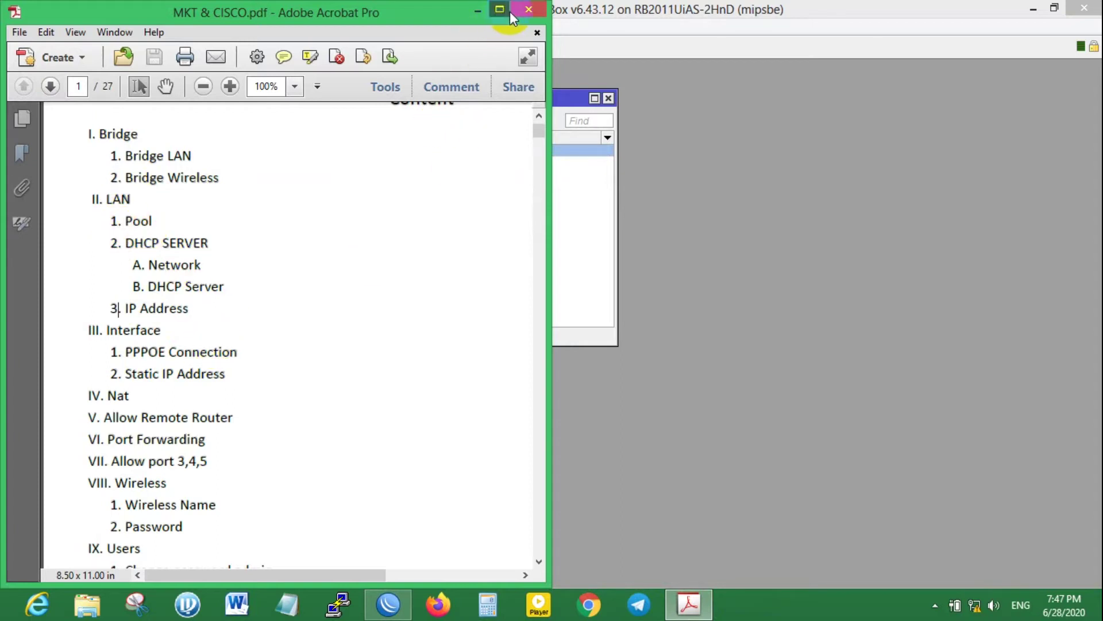
pyautogui.moveTo(194, 308); pyautogui.dragTo(108, 308)
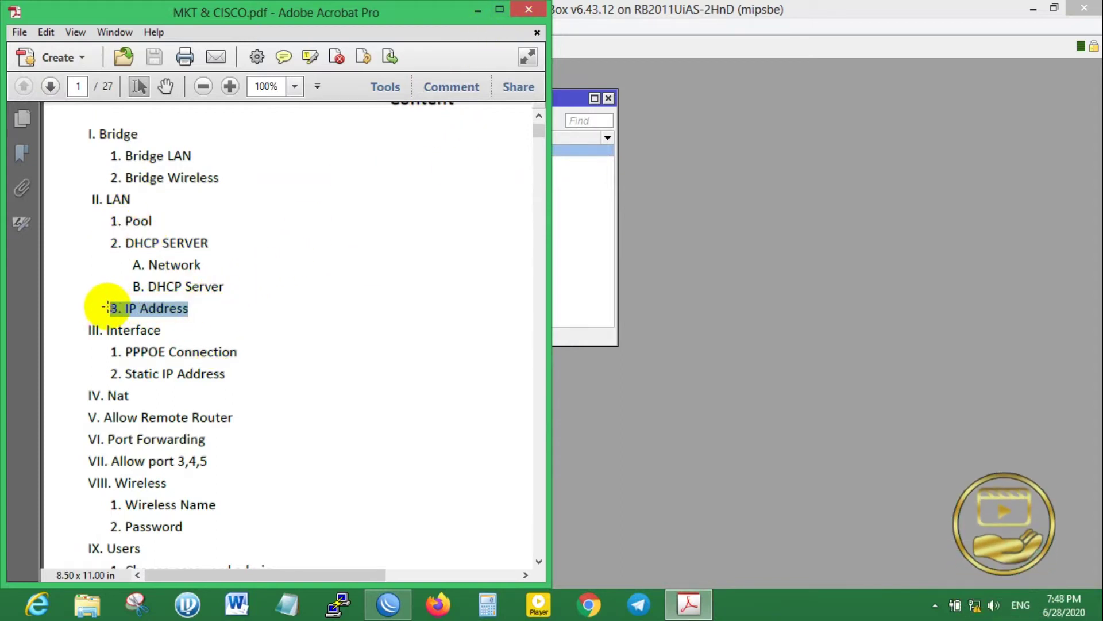
pyautogui.moveTo(195, 307); pyautogui.dragTo(110, 308)
pyautogui.click(210, 302)
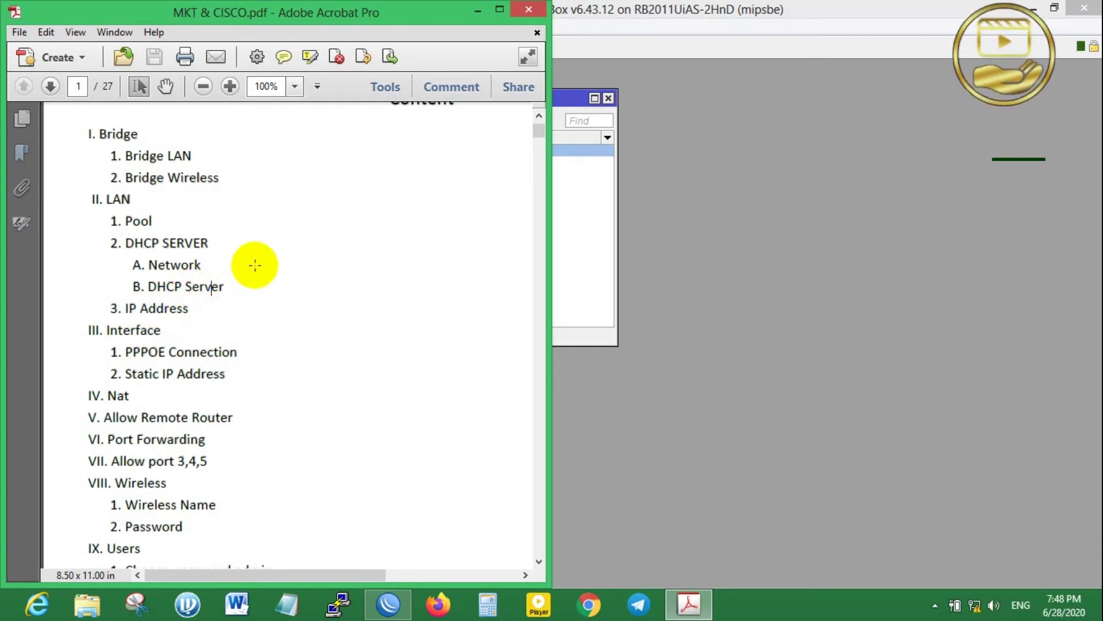
pyautogui.click(478, 9)
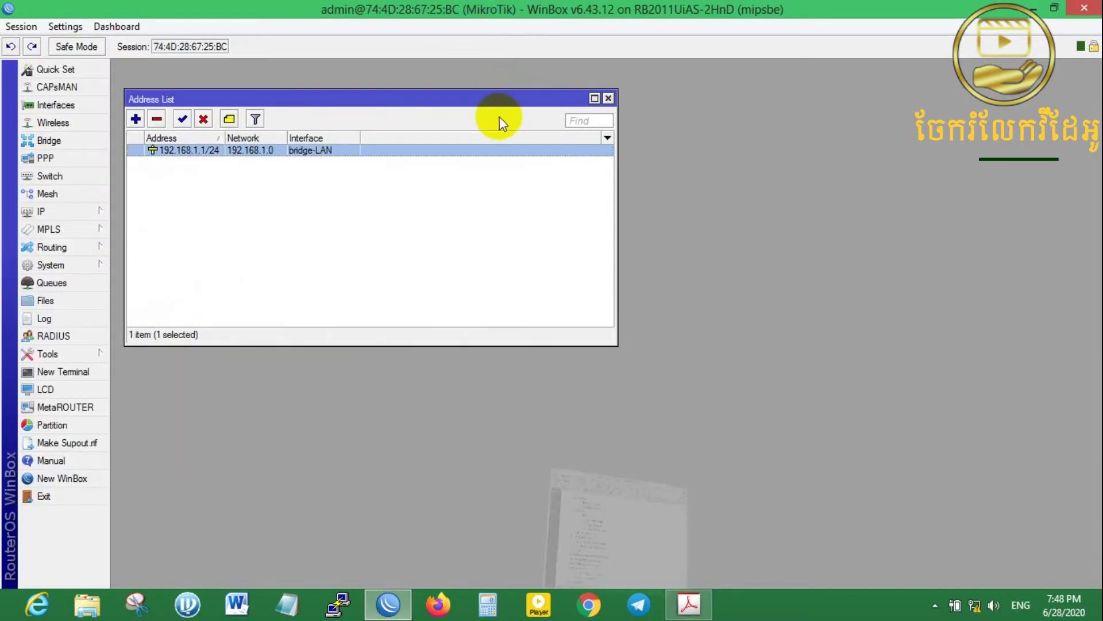
# Close the Address List, and open the IP Pool window higher up in the workspace.
pyautogui.moveTo(497, 96); pyautogui.dragTo(540, 91)
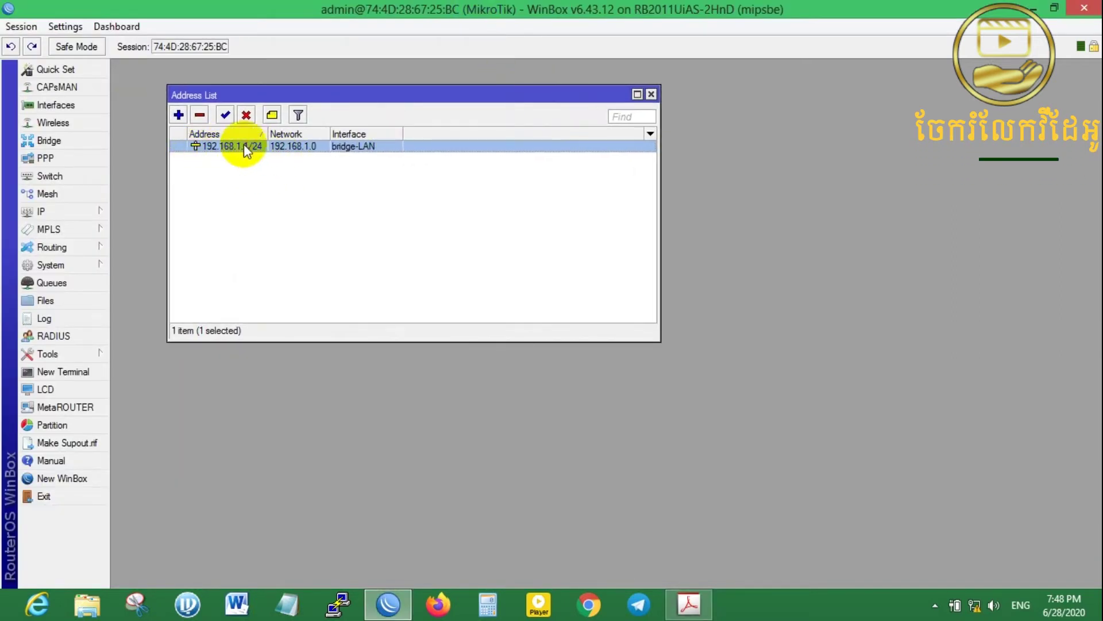
pyautogui.moveTo(614, 94); pyautogui.dragTo(600, 84)
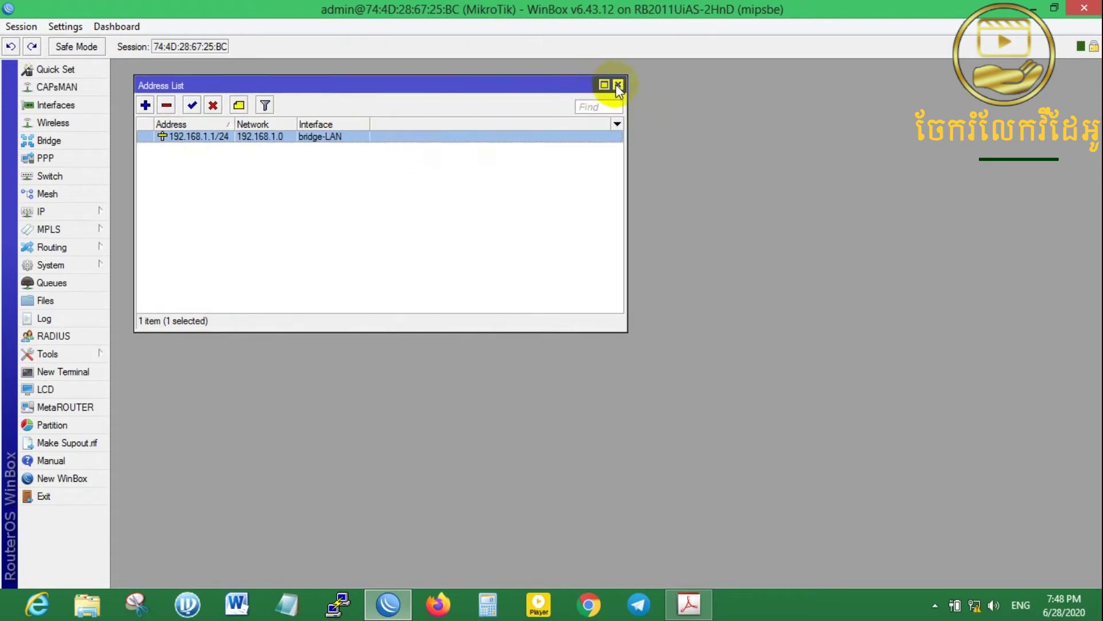
pyautogui.click(618, 85)
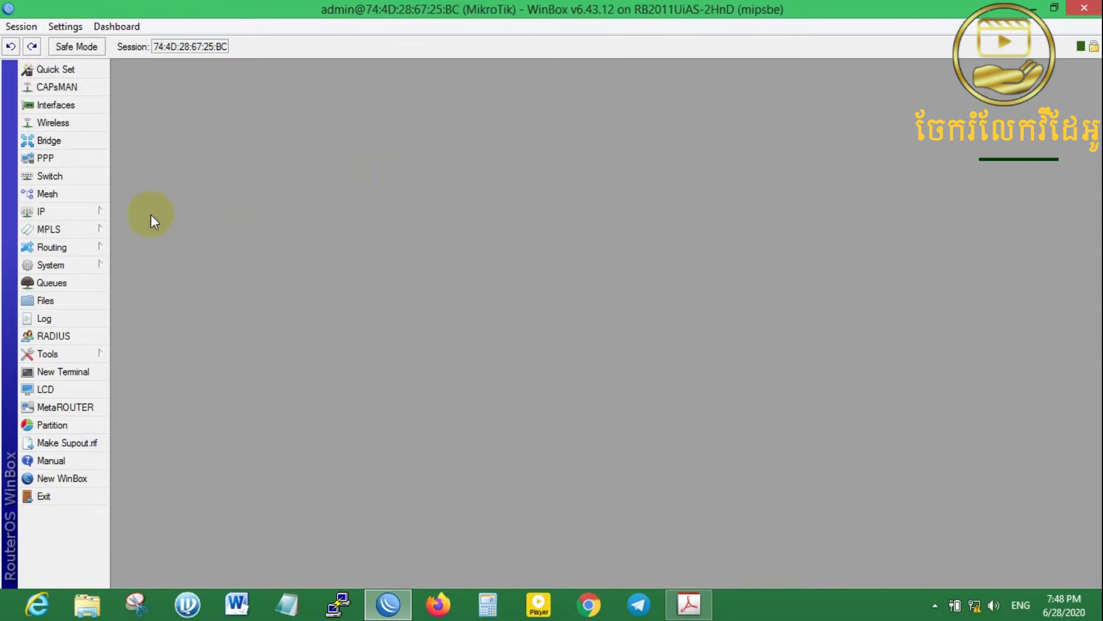
pyautogui.click(91, 211)
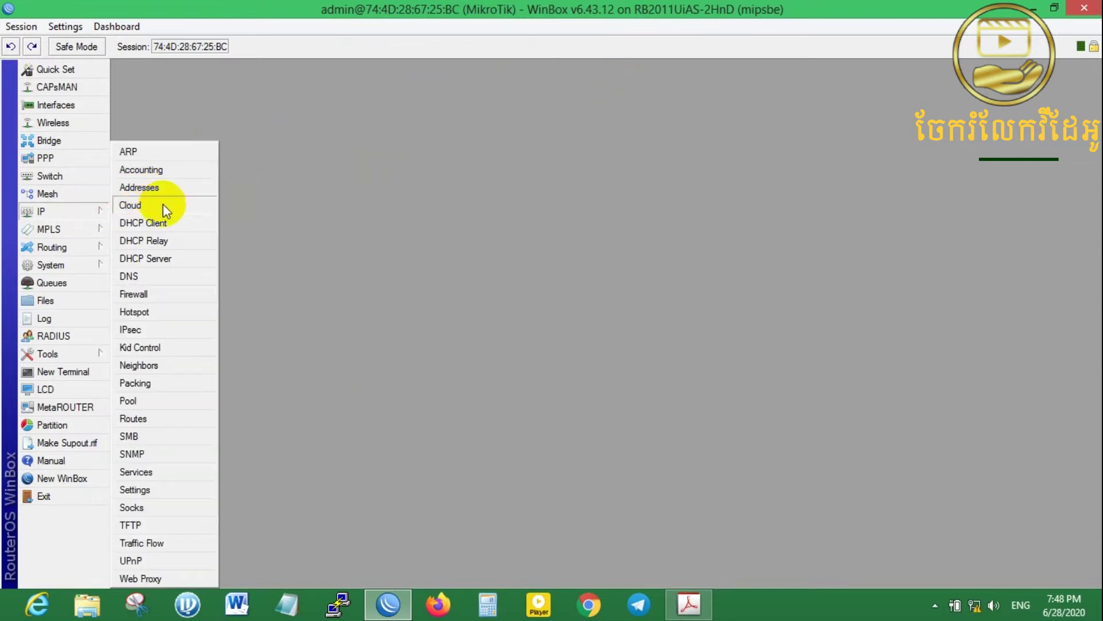
pyautogui.click(129, 401)
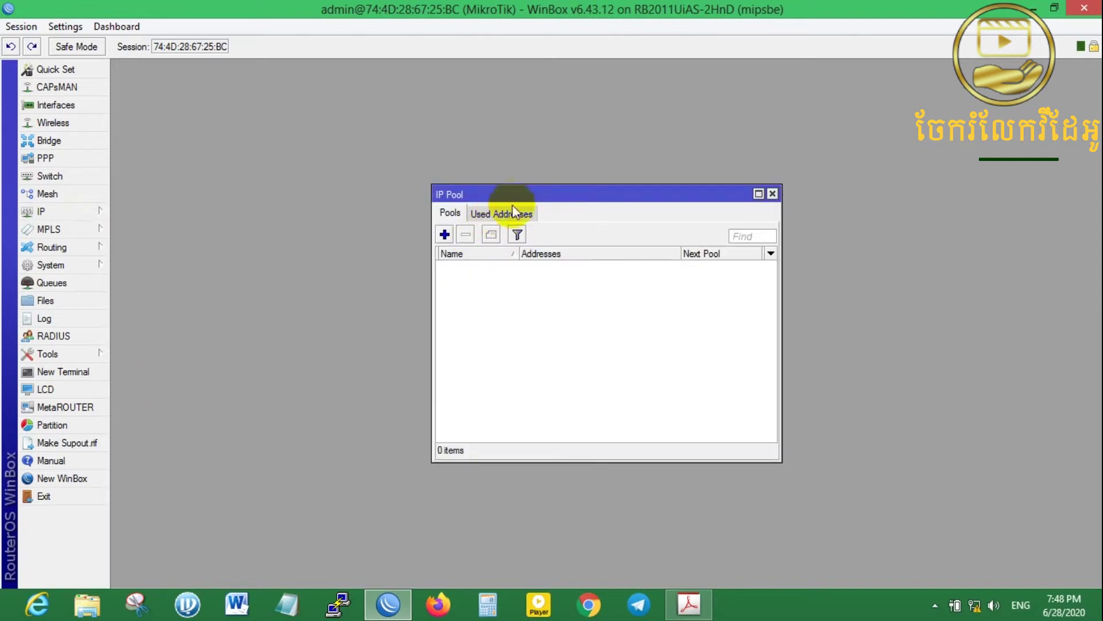
pyautogui.moveTo(520, 195); pyautogui.dragTo(509, 136)
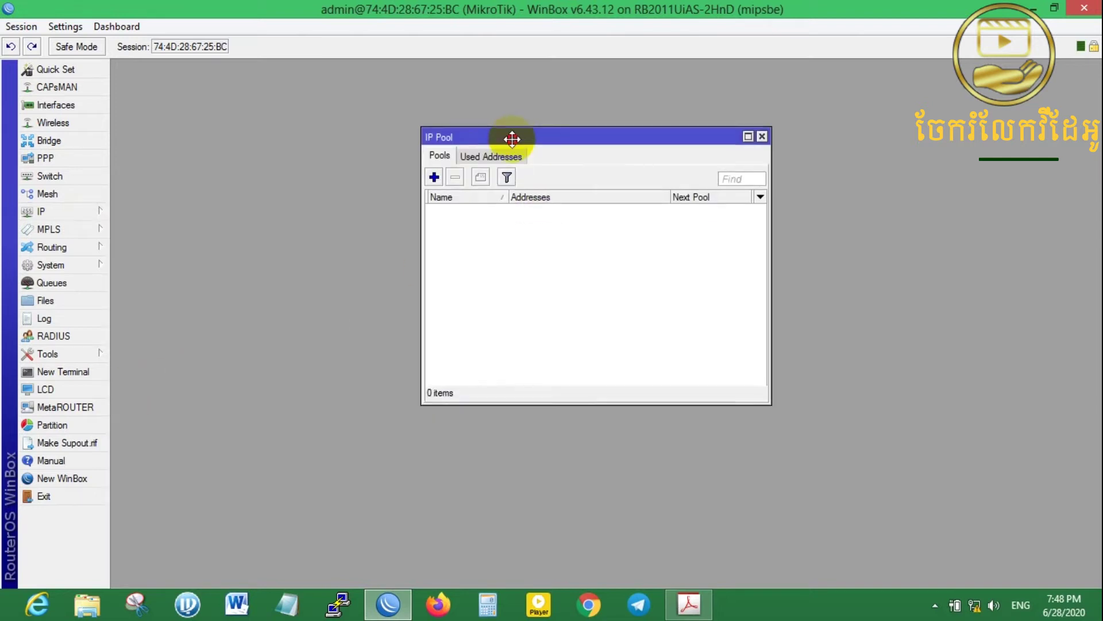
# Start a new IP pool and name it pool1-LAN, with its dialog beside the IP Pool window.
pyautogui.click(435, 176)
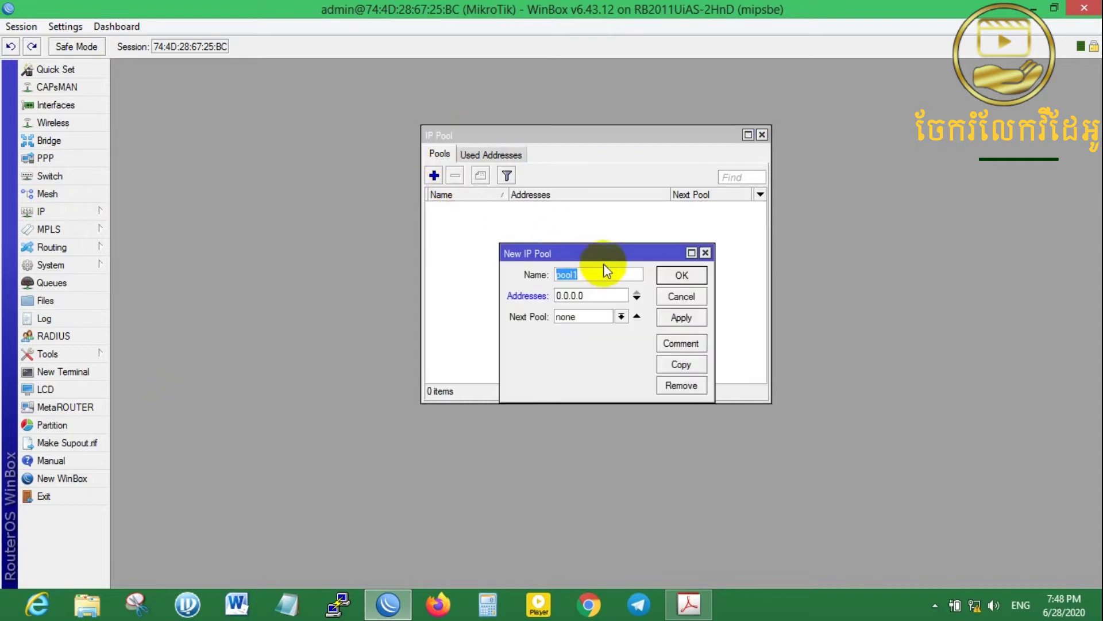
pyautogui.moveTo(590, 250); pyautogui.dragTo(301, 244)
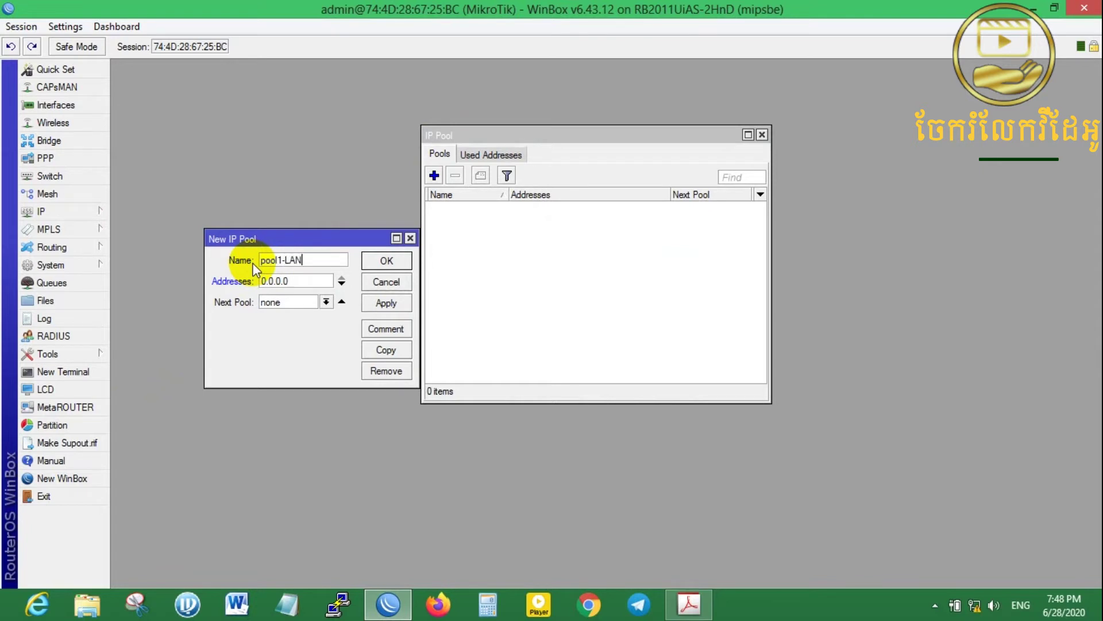
pyautogui.moveTo(262, 260); pyautogui.dragTo(314, 260)
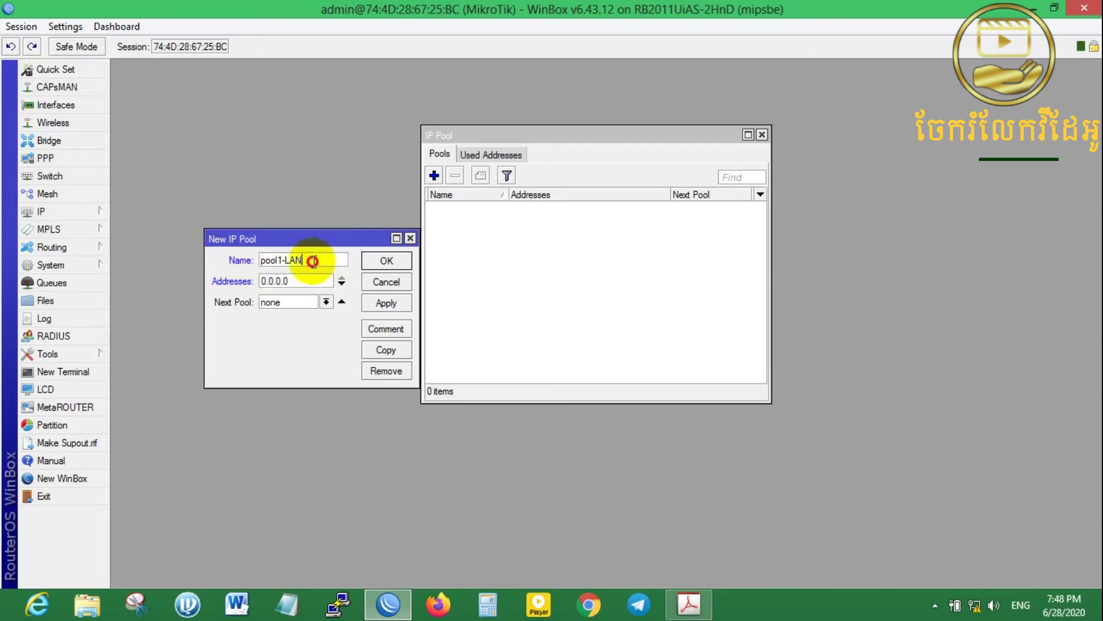
pyautogui.click(325, 258)
pyautogui.moveTo(324, 258); pyautogui.dragTo(165, 251)
pyautogui.click(291, 280)
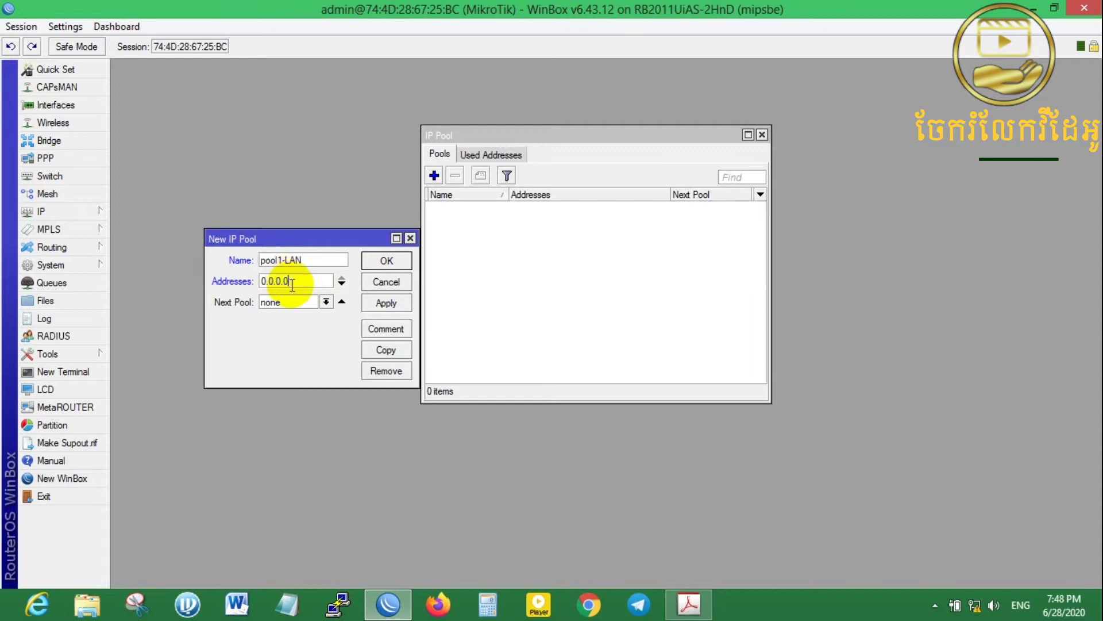
# Move and widen the New IP Pool dialog, and shift the IP Pool window clear of it.
pyautogui.moveTo(323, 239); pyautogui.dragTo(264, 212)
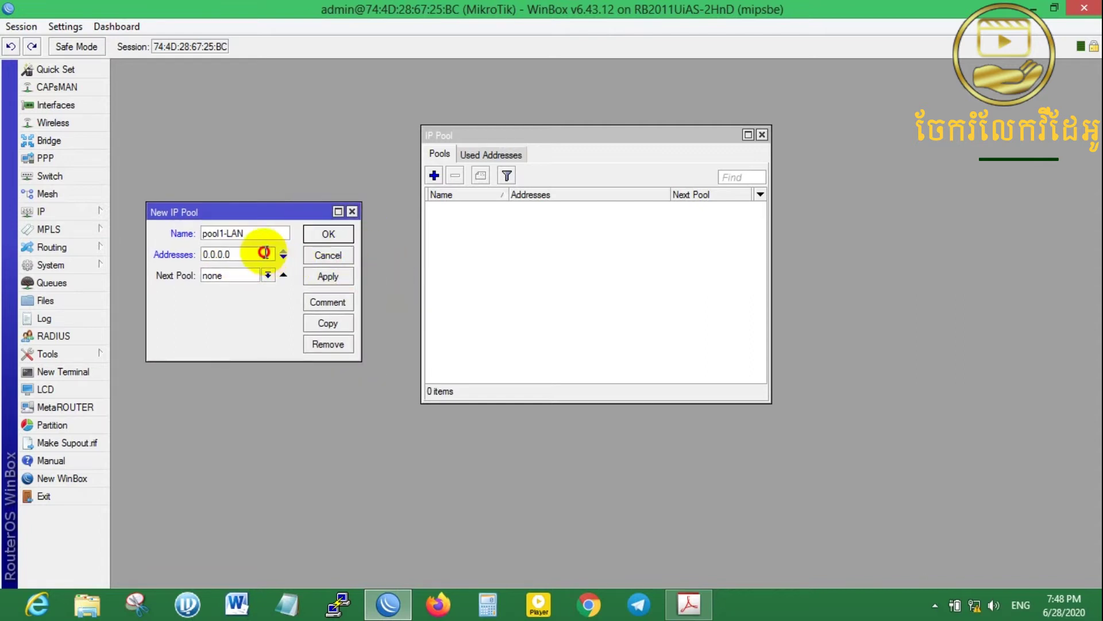
pyautogui.moveTo(264, 254); pyautogui.dragTo(217, 254)
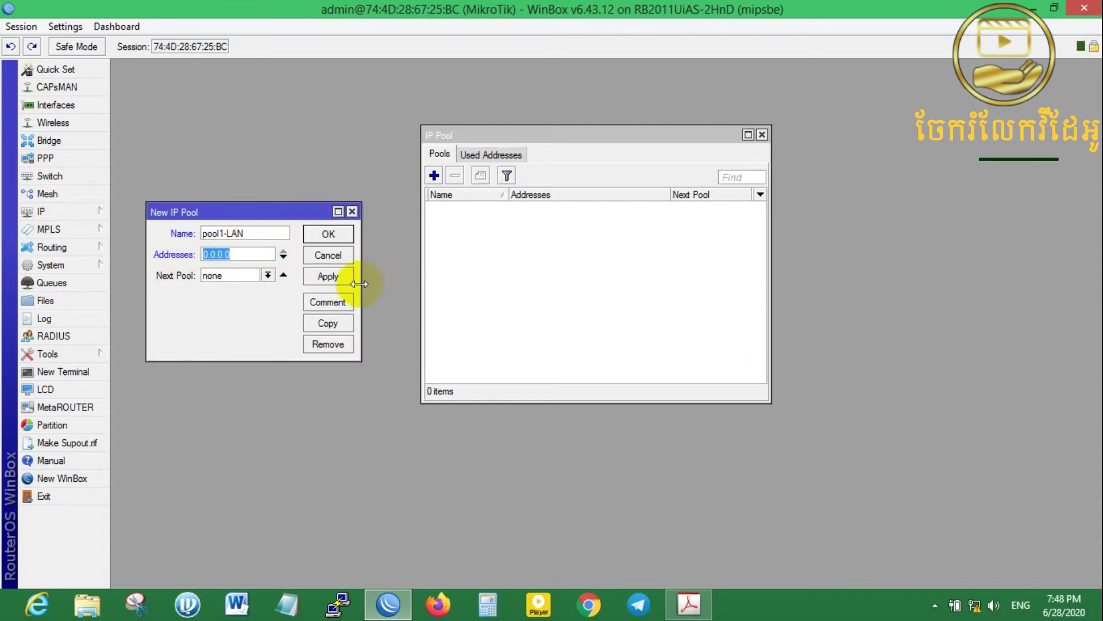
pyautogui.moveTo(360, 284); pyautogui.dragTo(415, 284)
pyautogui.moveTo(581, 133); pyautogui.dragTo(692, 147)
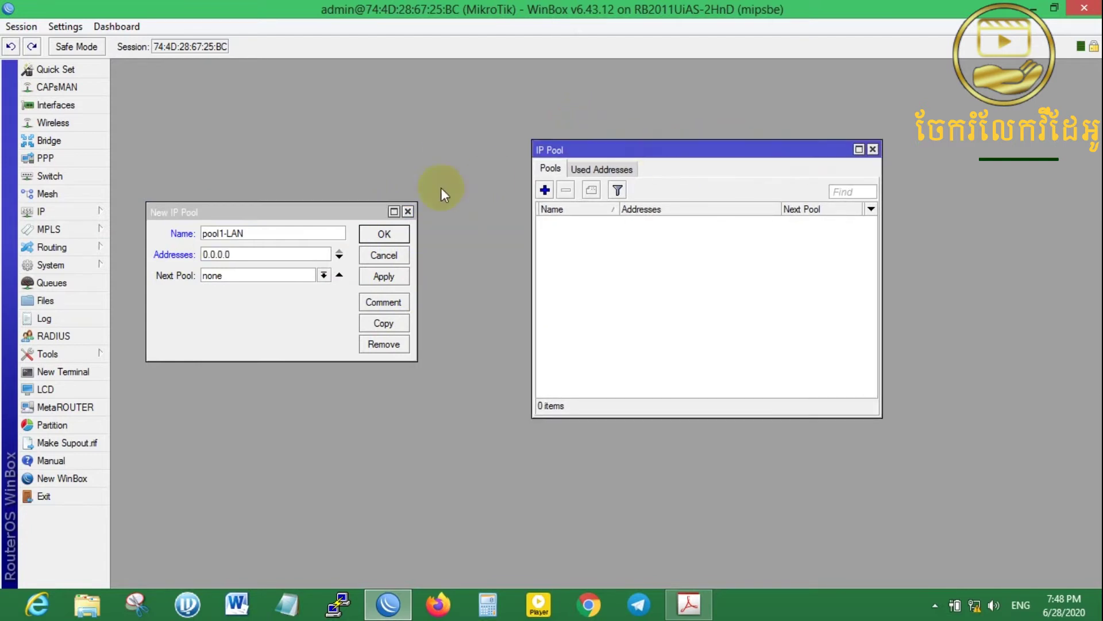
pyautogui.click(418, 241)
pyautogui.moveTo(417, 241); pyautogui.dragTo(476, 241)
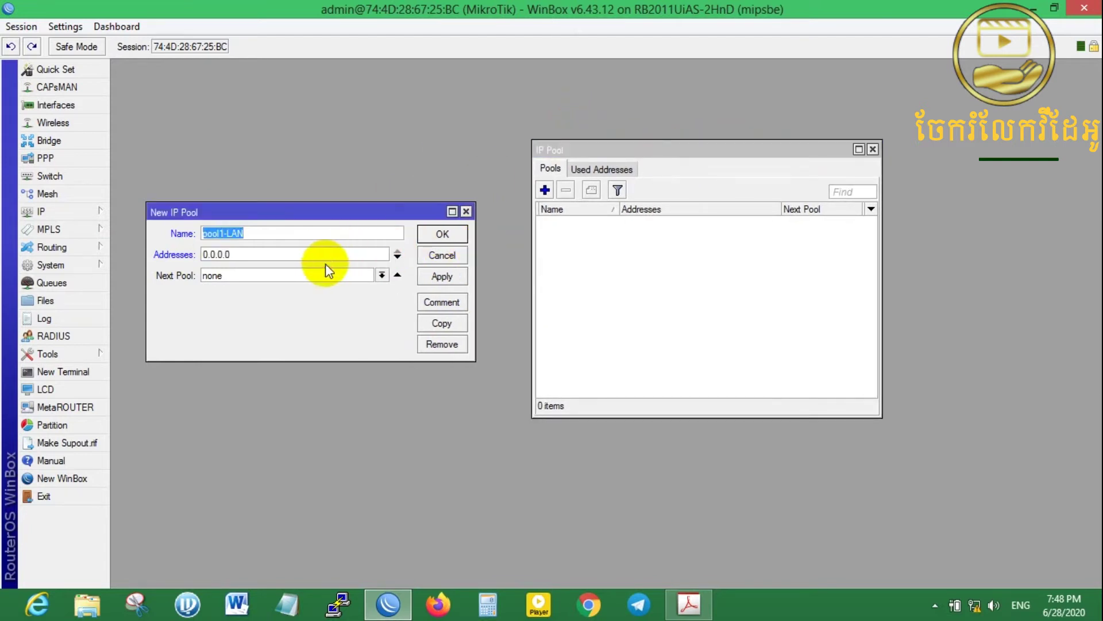
# Set the addresses of pool1-LAN to 192.168.1.100-192.168.1.200, and review the entered range.
pyautogui.moveTo(316, 255); pyautogui.dragTo(194, 257)
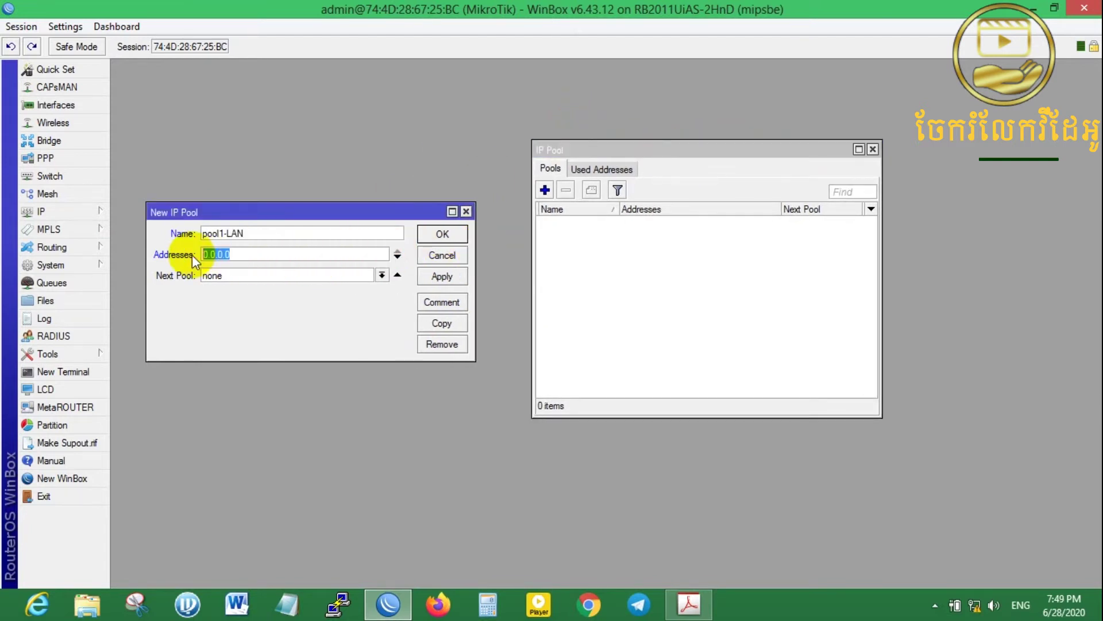
pyautogui.write('192.168.1.100-192.16')
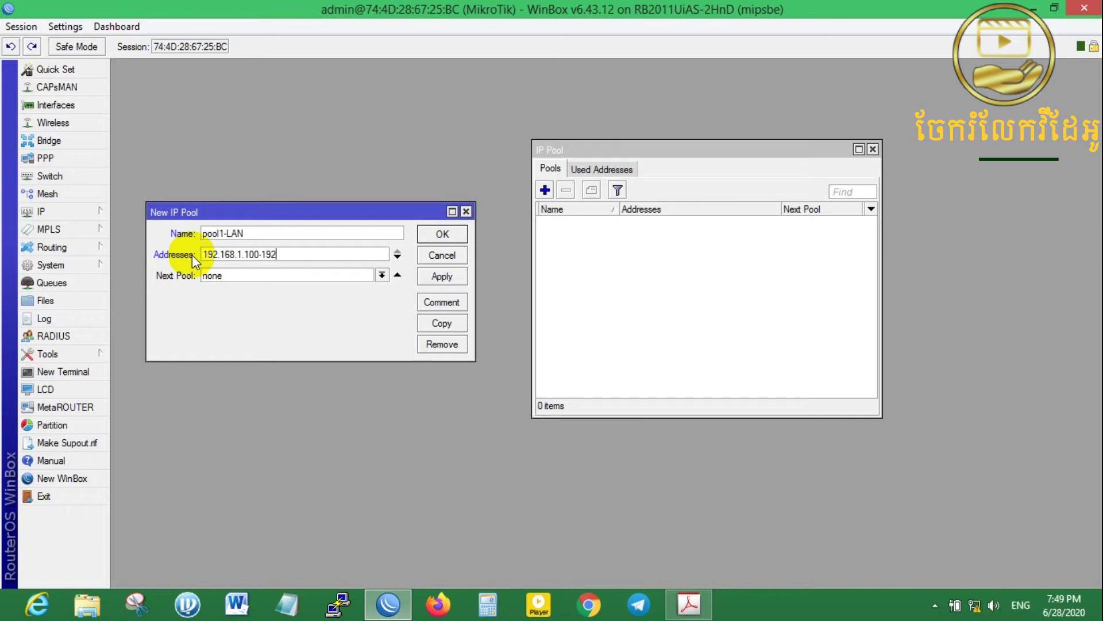
pyautogui.write('8.1.')
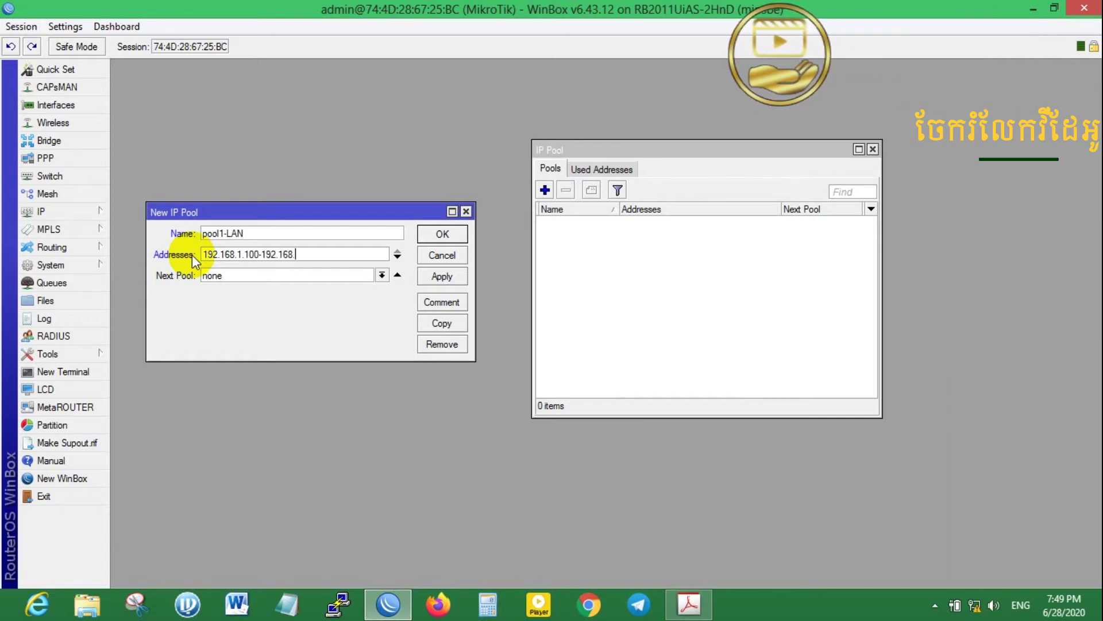
pyautogui.write('200')
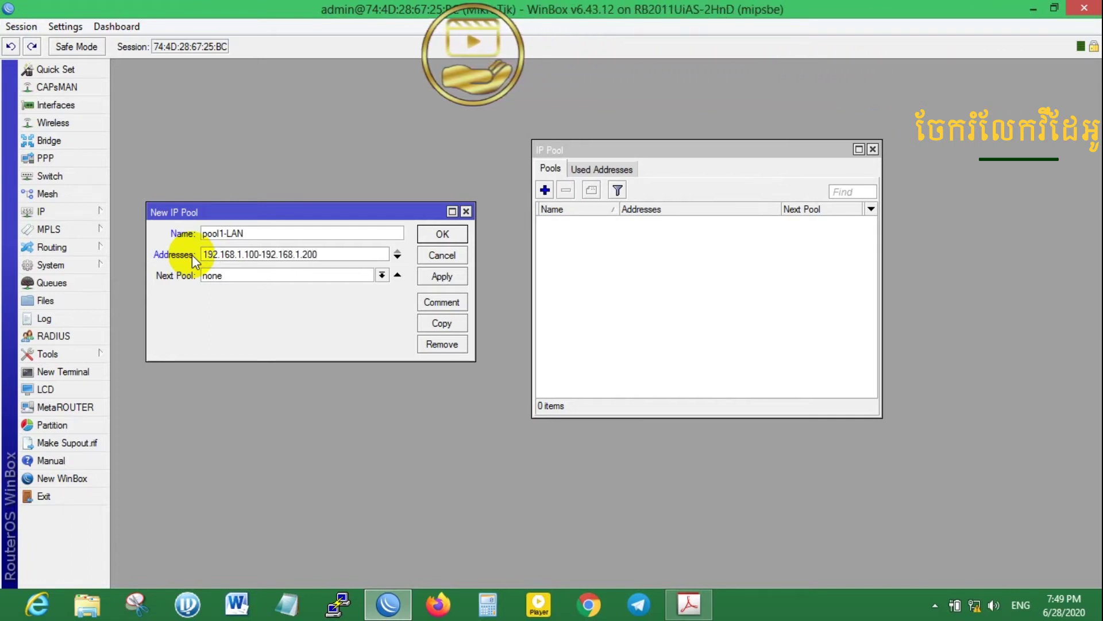
pyautogui.moveTo(326, 254); pyautogui.dragTo(182, 254)
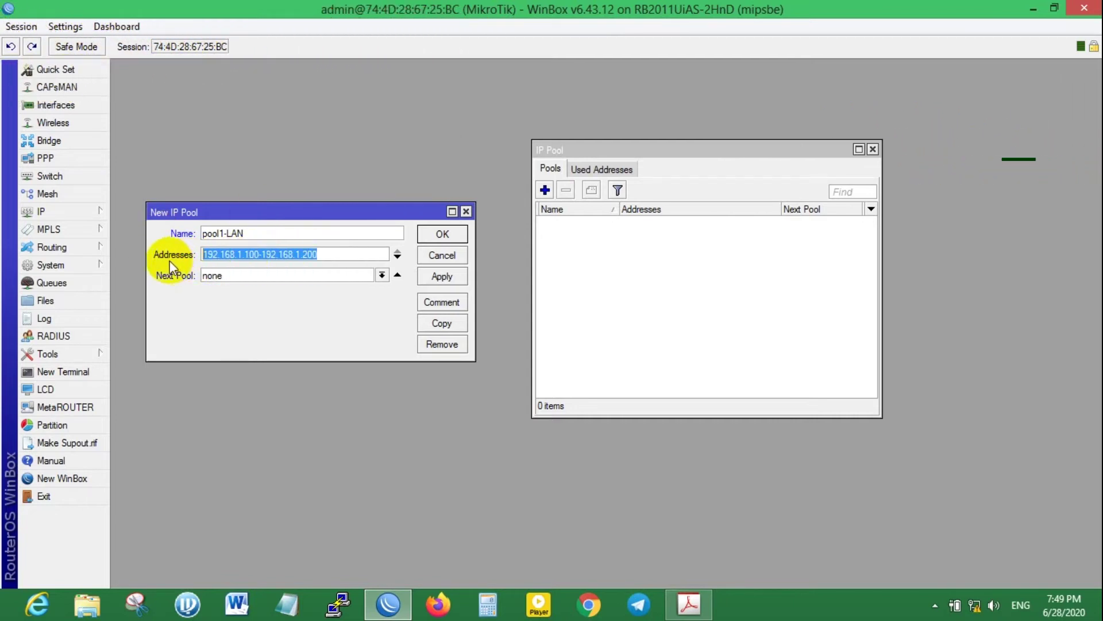
pyautogui.click(352, 255)
pyautogui.moveTo(352, 256); pyautogui.dragTo(210, 256)
pyautogui.click(349, 256)
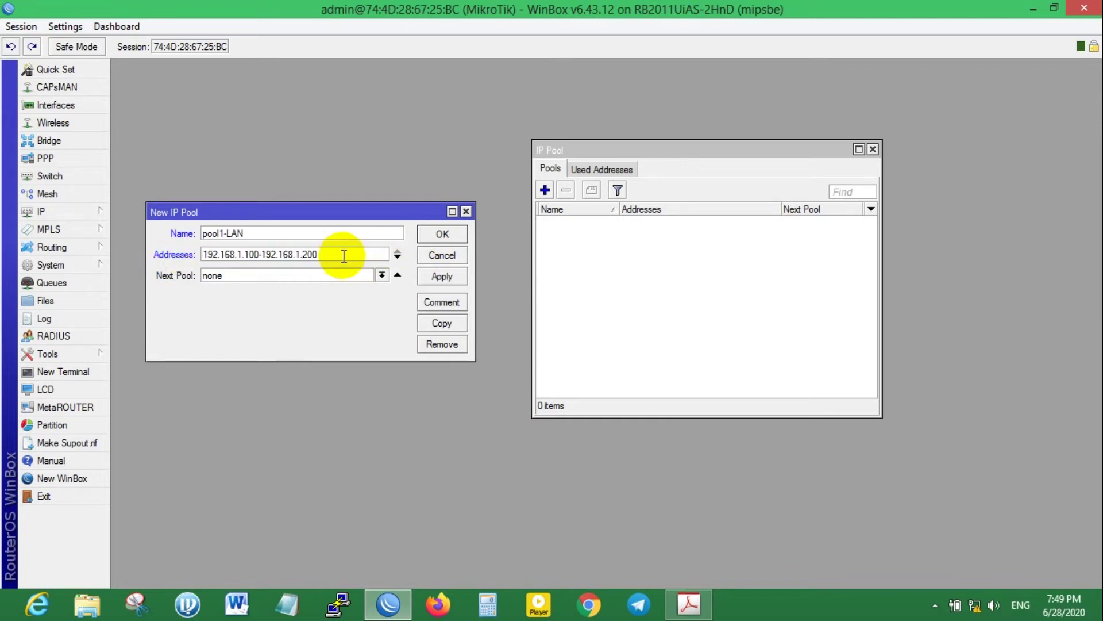
# Change the addresses of pool1-LAN to 192.168.1.2-192.168.1.254, and review the entered range.
pyautogui.doubleClick(253, 254)
pyautogui.write('2')
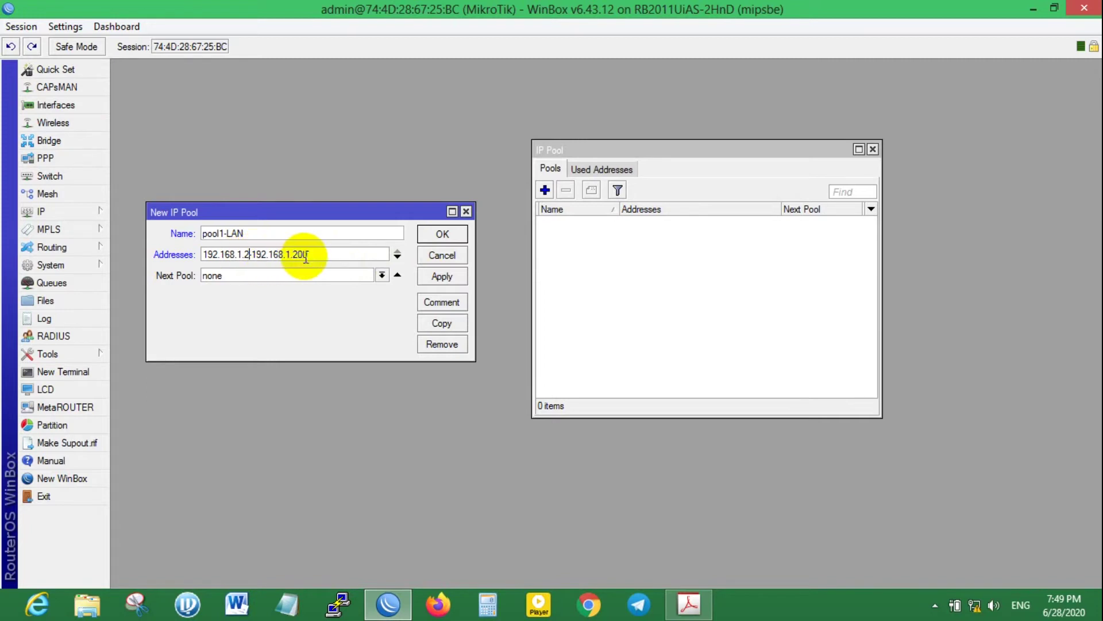
pyautogui.doubleClick(300, 254)
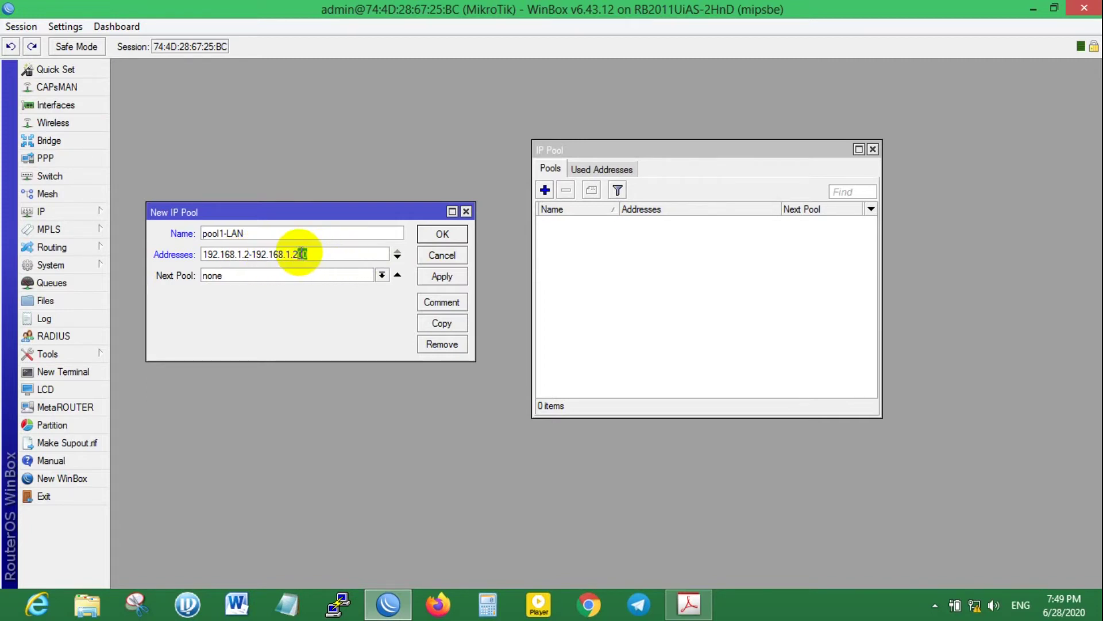
pyautogui.write('2')
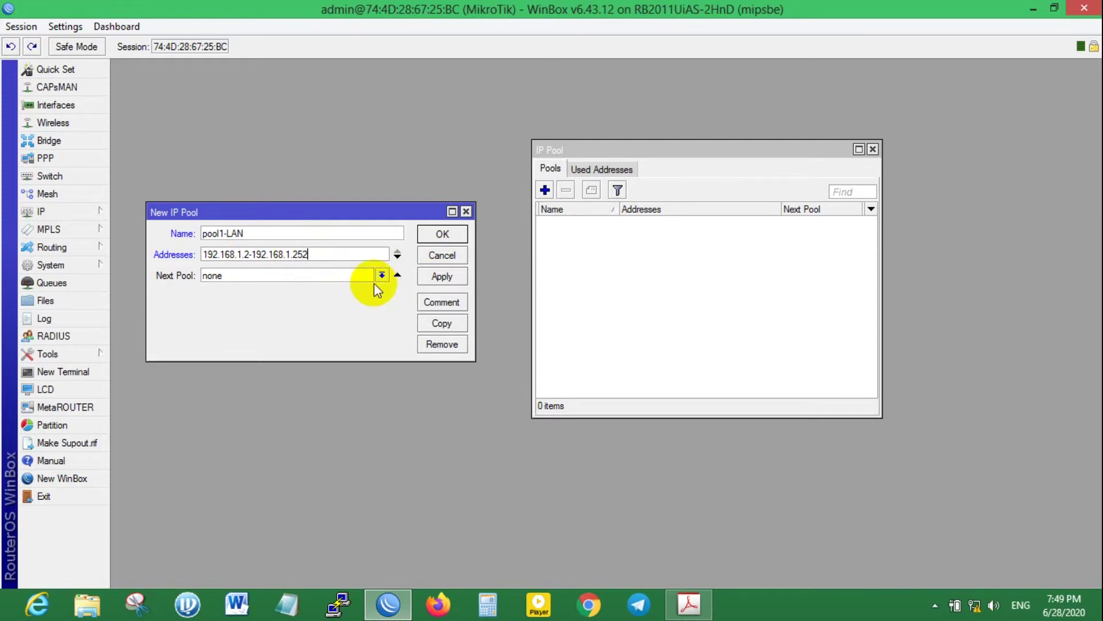
pyautogui.write('2544')
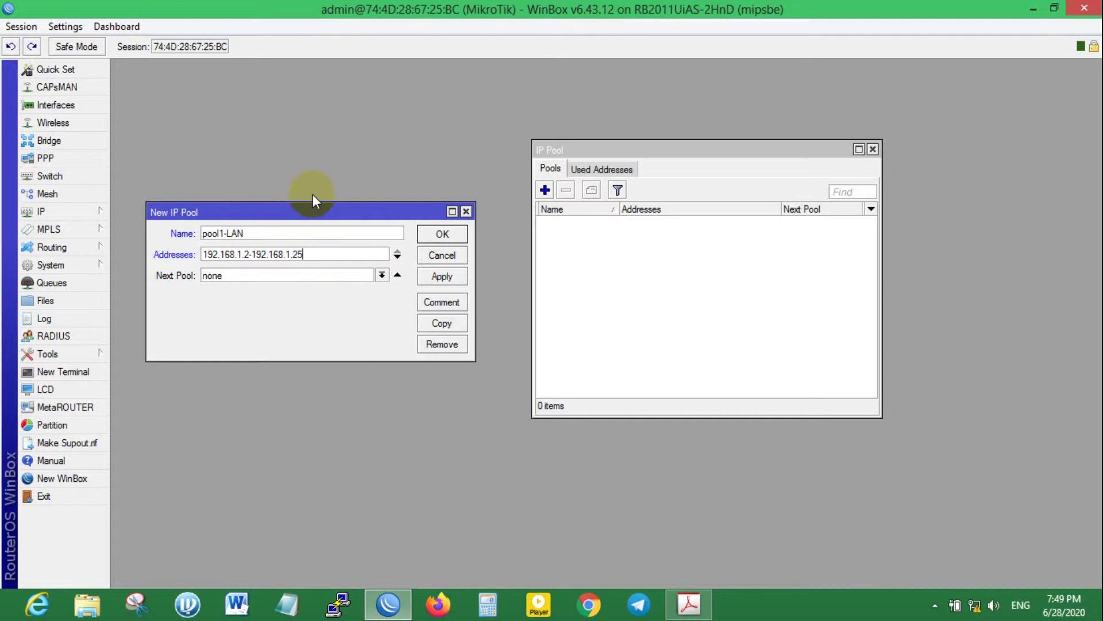
pyautogui.moveTo(320, 254); pyautogui.dragTo(276, 285)
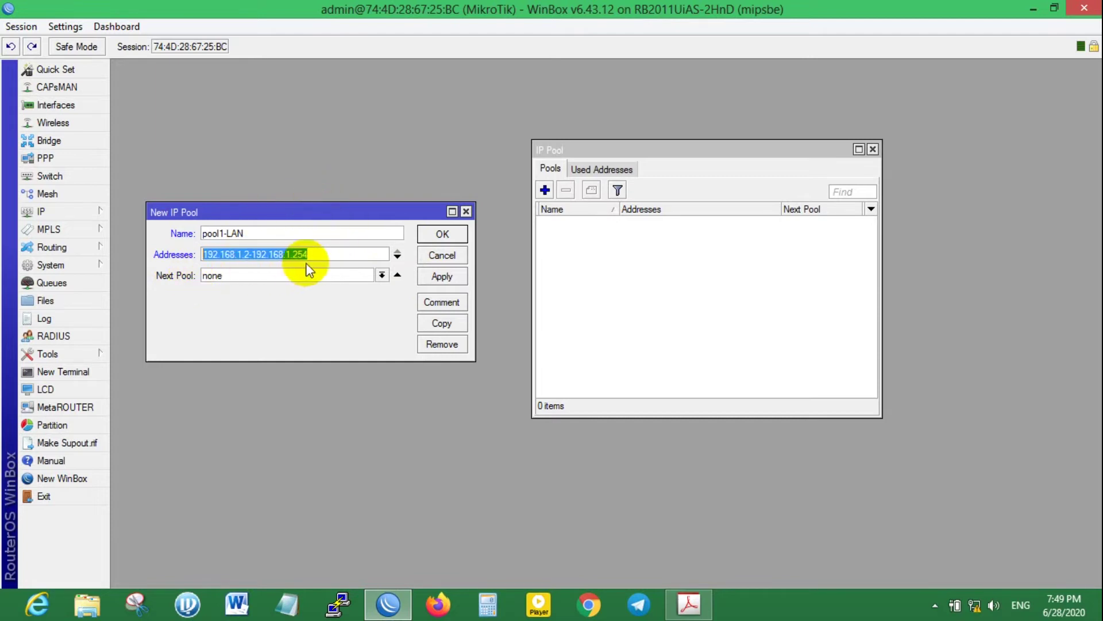
pyautogui.click(327, 256)
pyautogui.moveTo(328, 257); pyautogui.dragTo(209, 276)
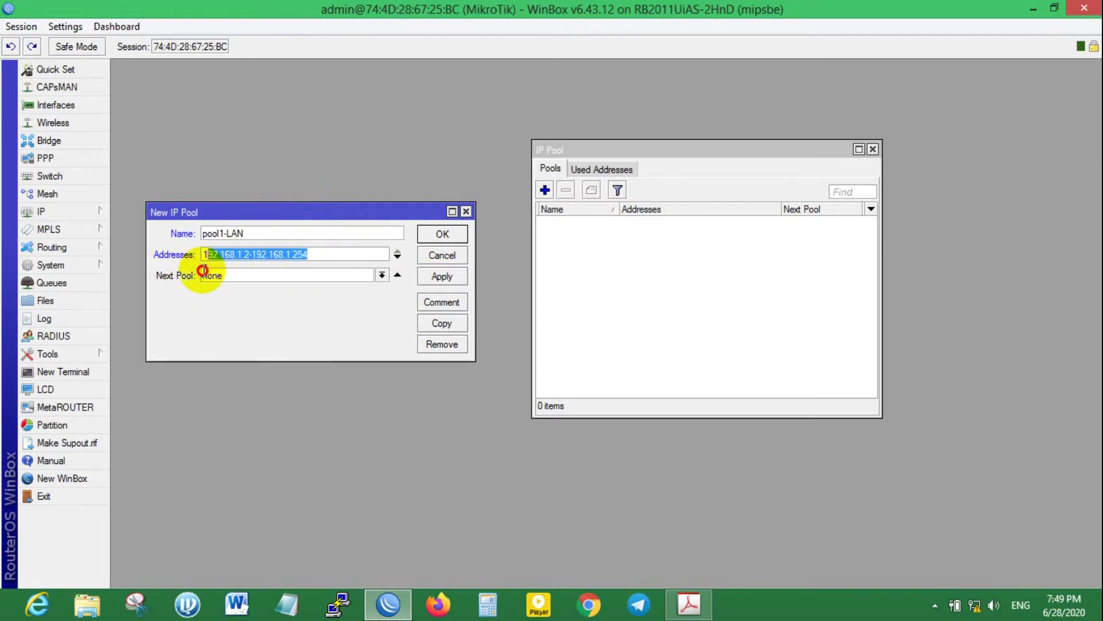
pyautogui.click(322, 260)
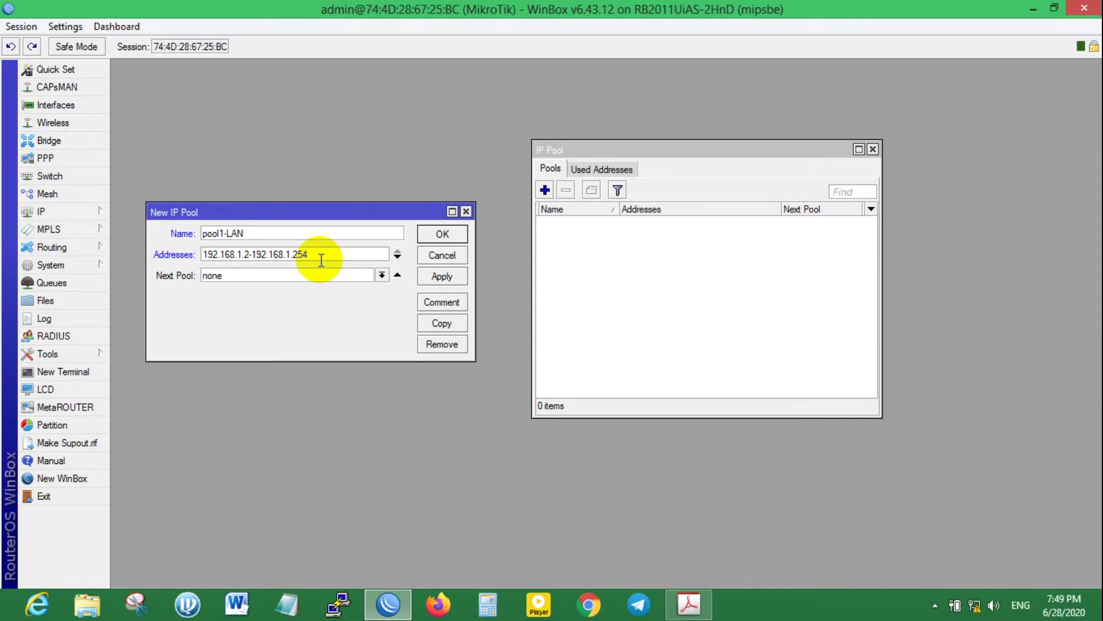
pyautogui.click(315, 254)
pyautogui.moveTo(315, 254); pyautogui.dragTo(216, 254)
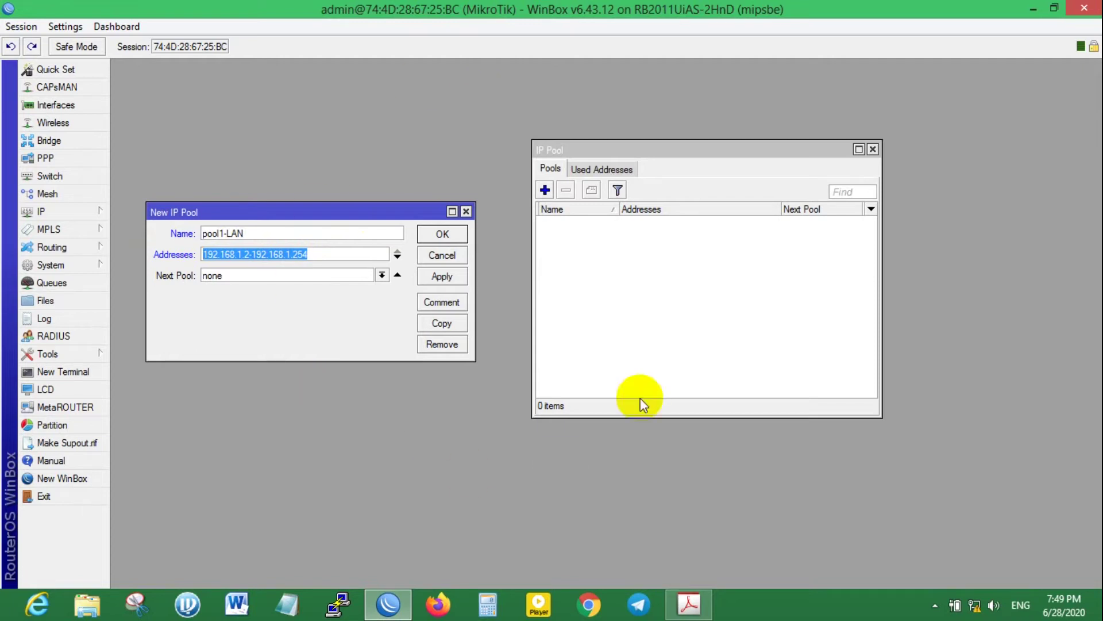
# Move the New IP Pool dialog and the IP Pool window higher, and set the pool1-LAN addresses to 192.168.1.100-192.168.1.250.
pyautogui.moveTo(401, 213); pyautogui.dragTo(398, 177)
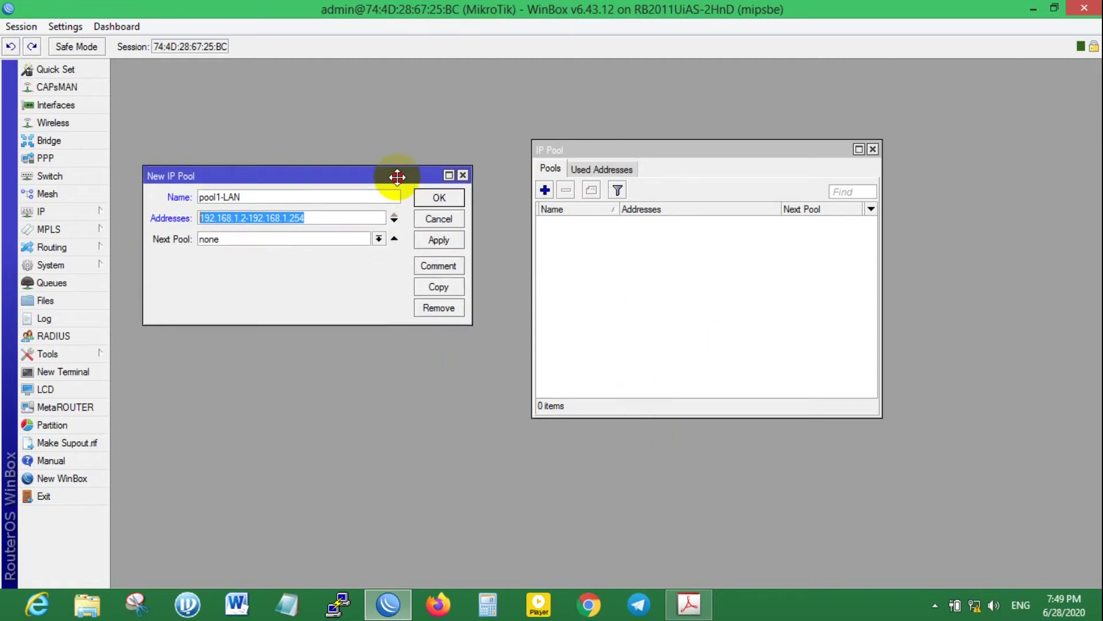
pyautogui.moveTo(590, 146); pyautogui.dragTo(536, 124)
pyautogui.click(339, 212)
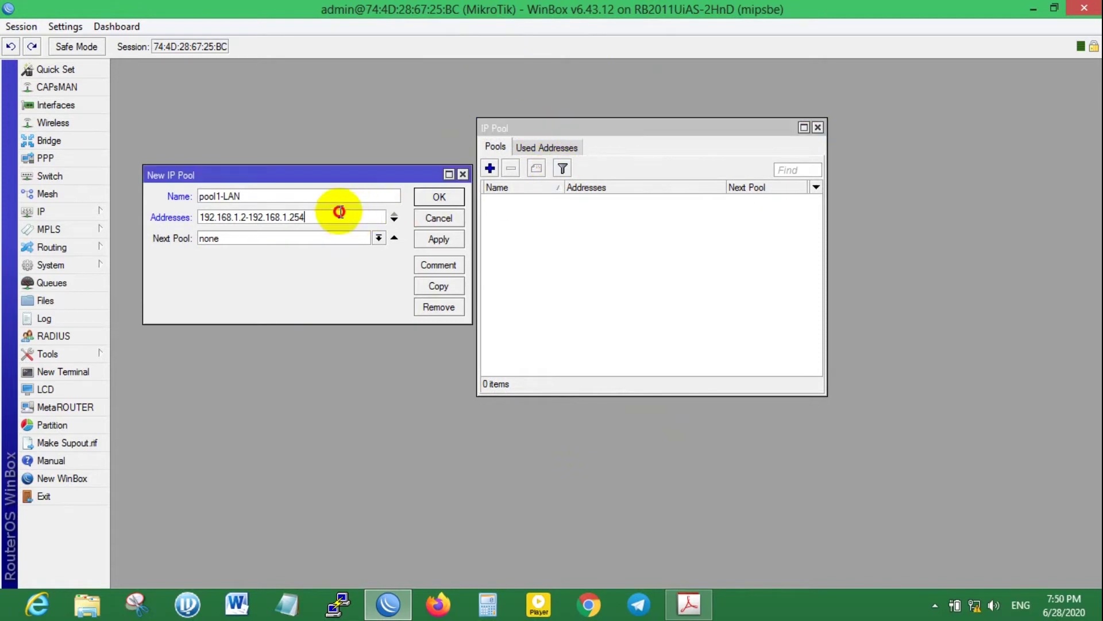
pyautogui.doubleClick(242, 218)
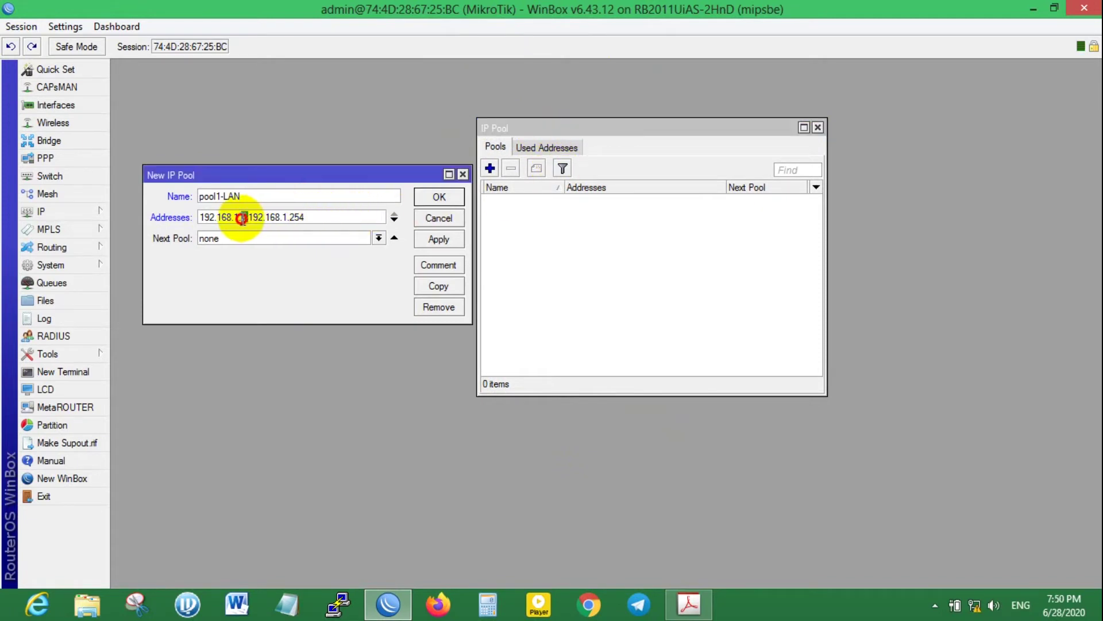
pyautogui.tripleClick(244, 219)
pyautogui.click(246, 220)
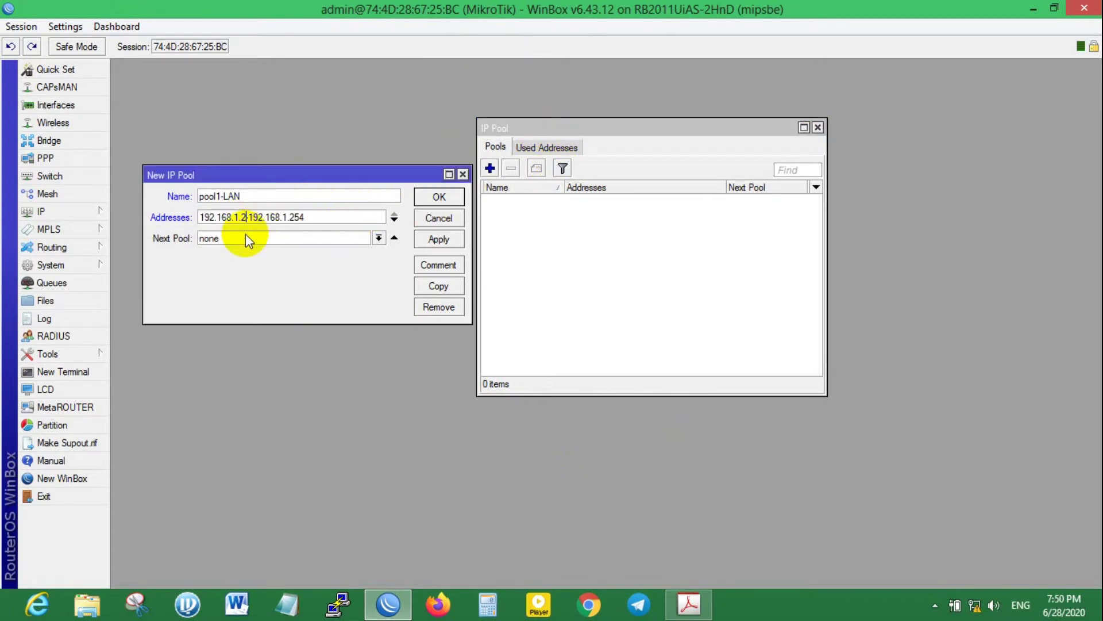
pyautogui.press('BackSpace')
pyautogui.write('100')
pyautogui.press('End')
pyautogui.press('BackSpace')
pyautogui.write('0')
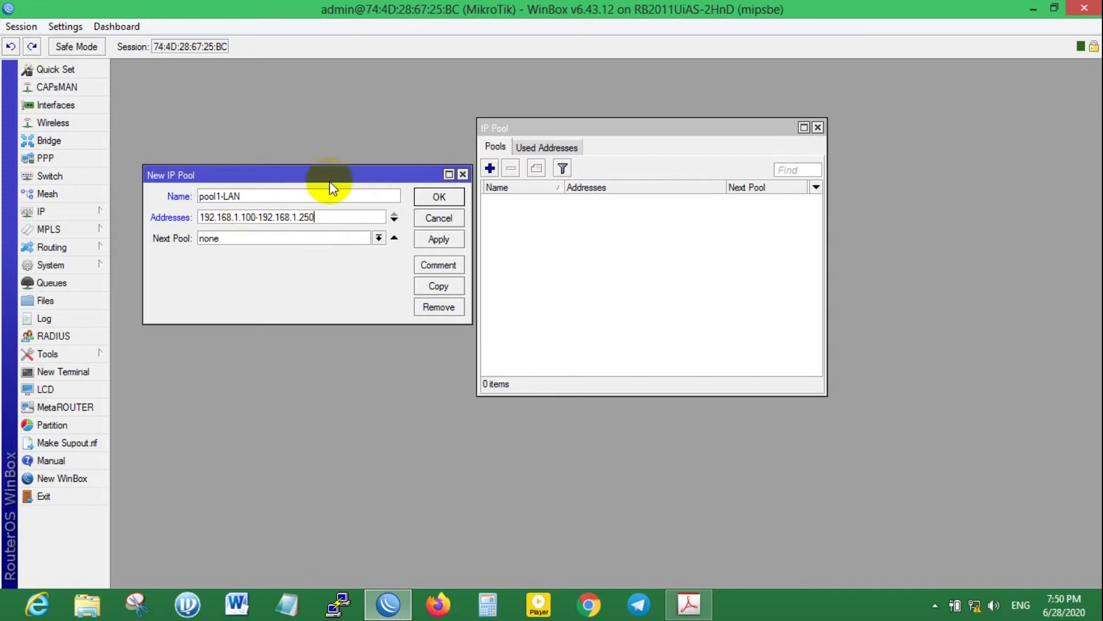
# Apply and save the pool1-LAN pool, select its entry, and move the IP Pool window higher in the workspace.
pyautogui.moveTo(326, 171); pyautogui.dragTo(315, 146)
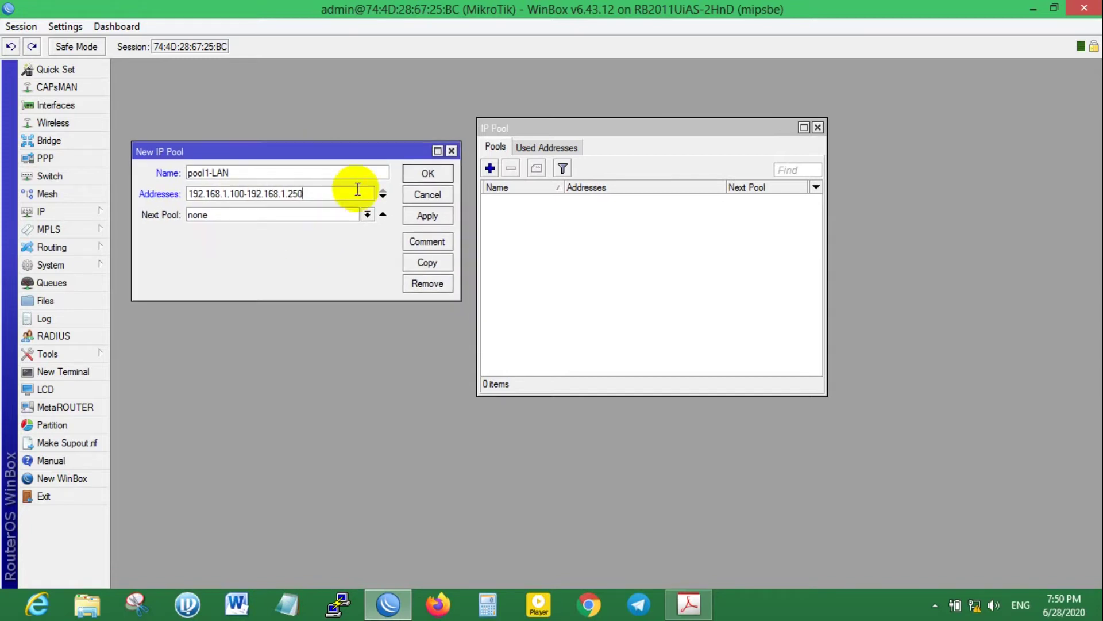
pyautogui.click(429, 216)
pyautogui.click(426, 173)
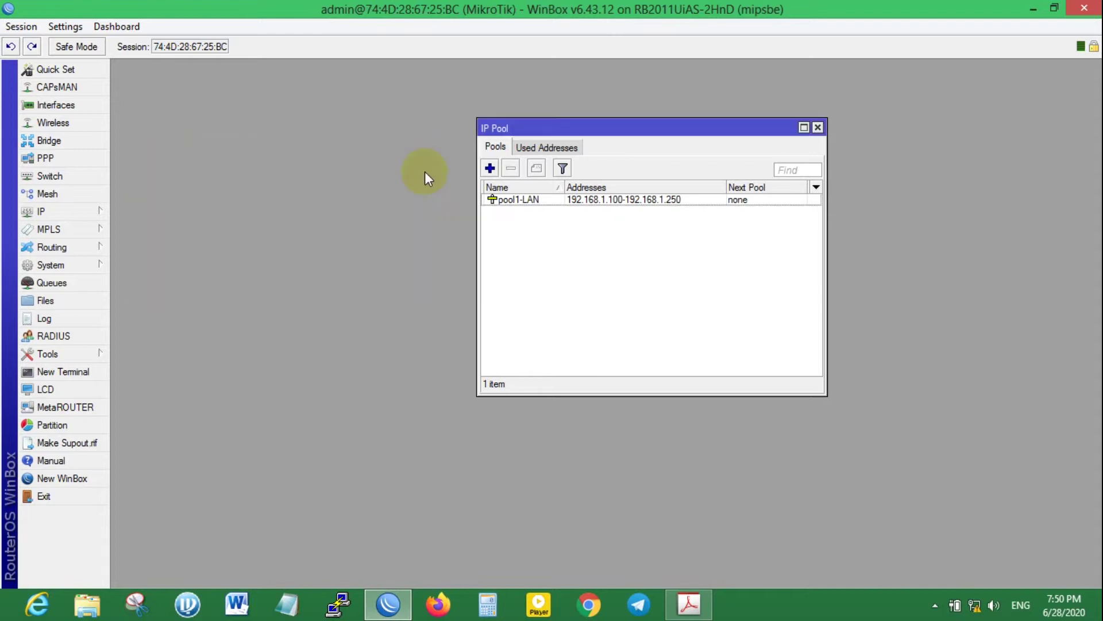
pyautogui.click(543, 202)
pyautogui.moveTo(506, 126); pyautogui.dragTo(361, 127)
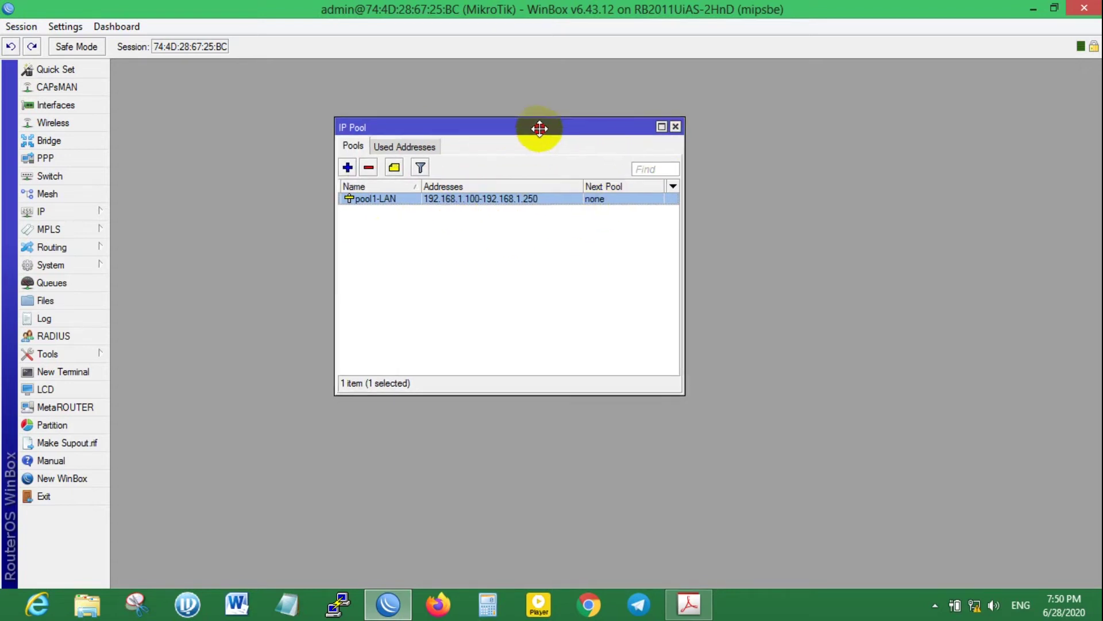
pyautogui.moveTo(537, 128); pyautogui.dragTo(518, 85)
# Open the Address List to compare the bridge-LAN address with the pool range, and close both windows.
pyautogui.click(68, 212)
pyautogui.click(143, 193)
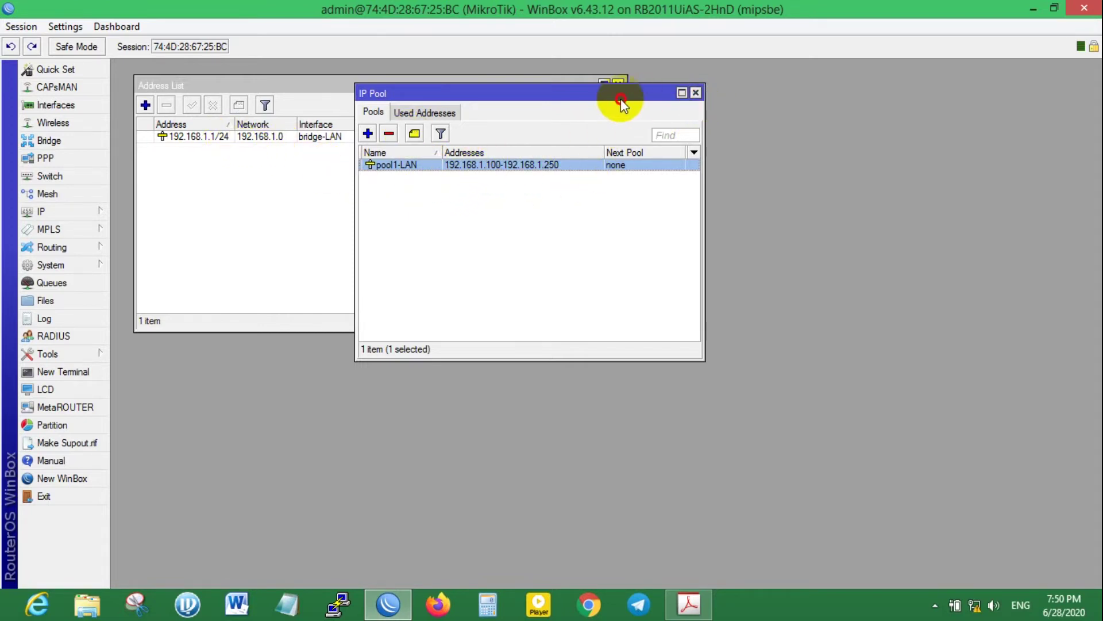
pyautogui.moveTo(621, 99); pyautogui.dragTo(737, 171)
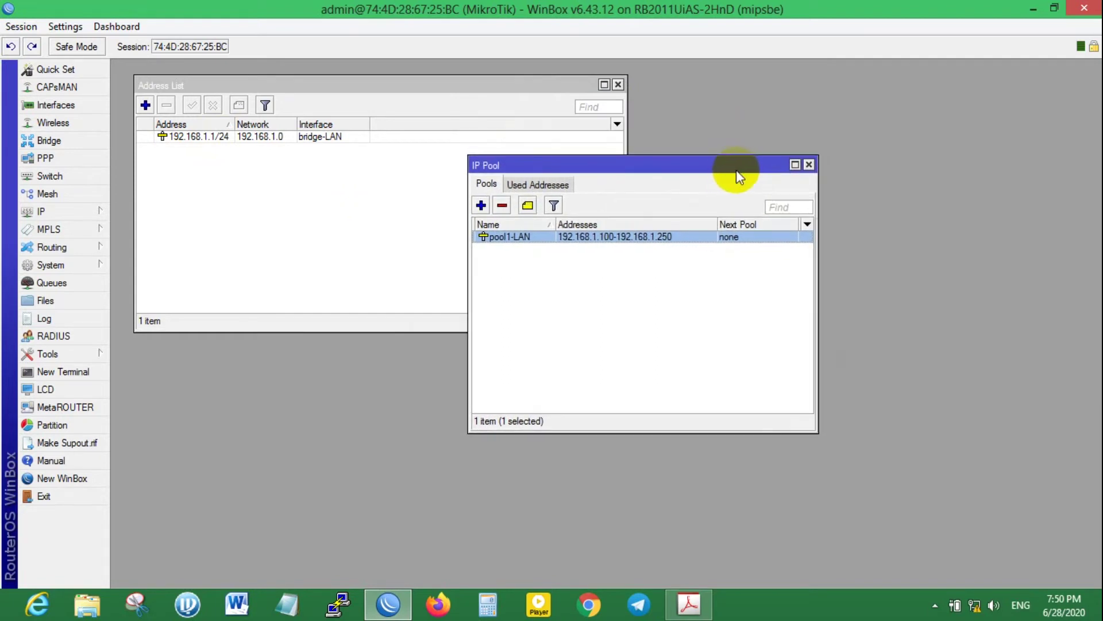
pyautogui.click(809, 165)
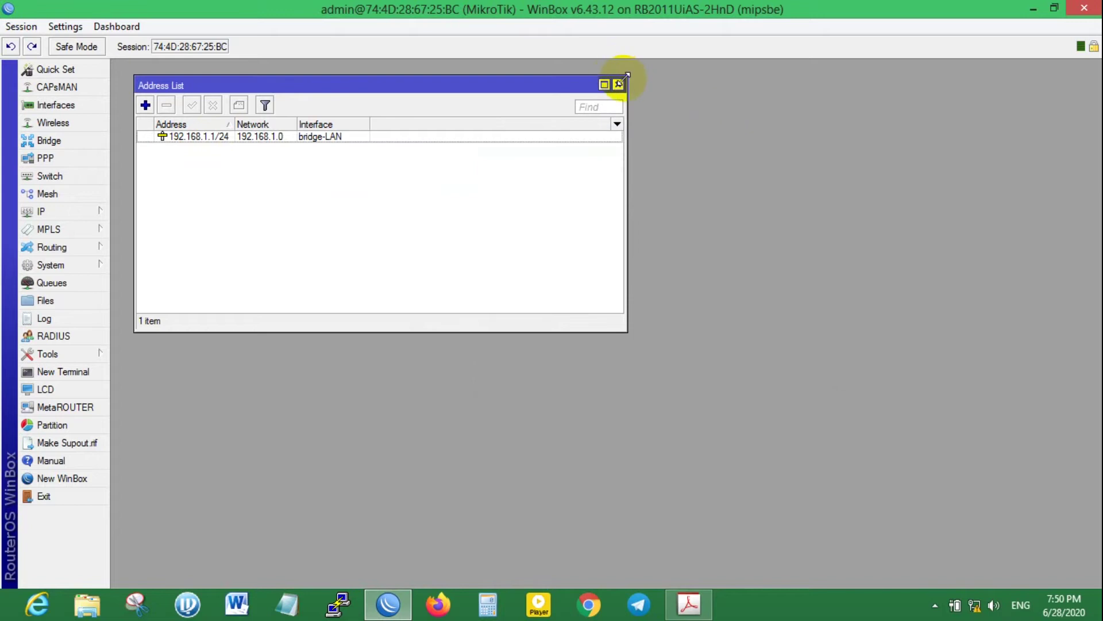
pyautogui.click(604, 84)
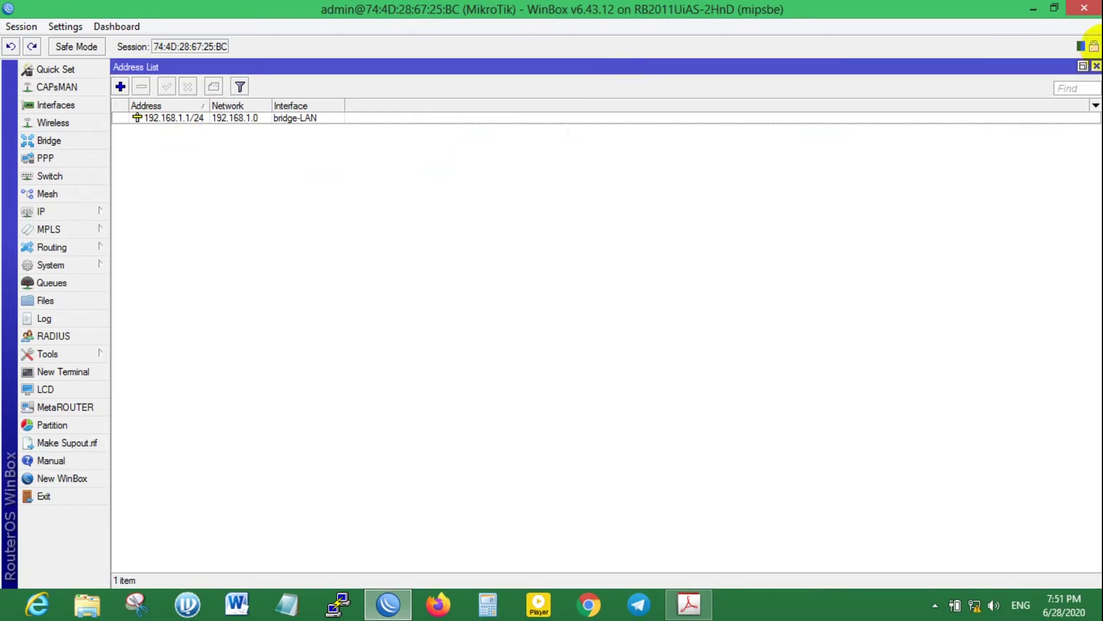
pyautogui.click(1095, 68)
# Switch to MKT & CISCO.pdf in Adobe Acrobat, review the DHCP SERVER items under LAN, and minimize the document.
pyautogui.click(689, 604)
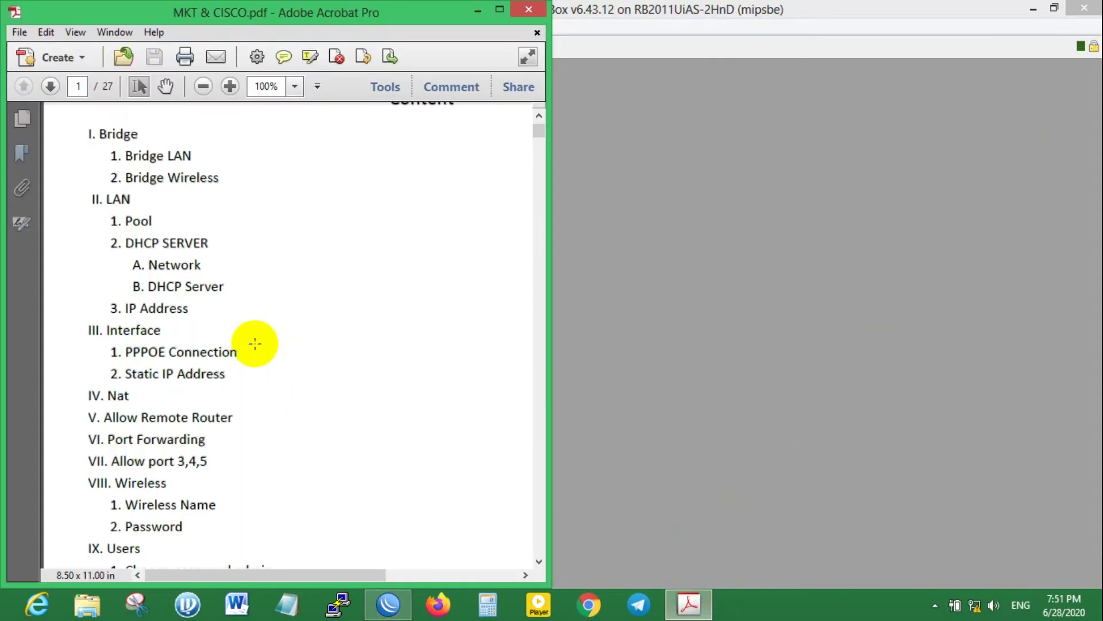
pyautogui.click(159, 222)
pyautogui.moveTo(159, 222); pyautogui.dragTo(185, 242)
pyautogui.click(143, 243)
pyautogui.click(216, 243)
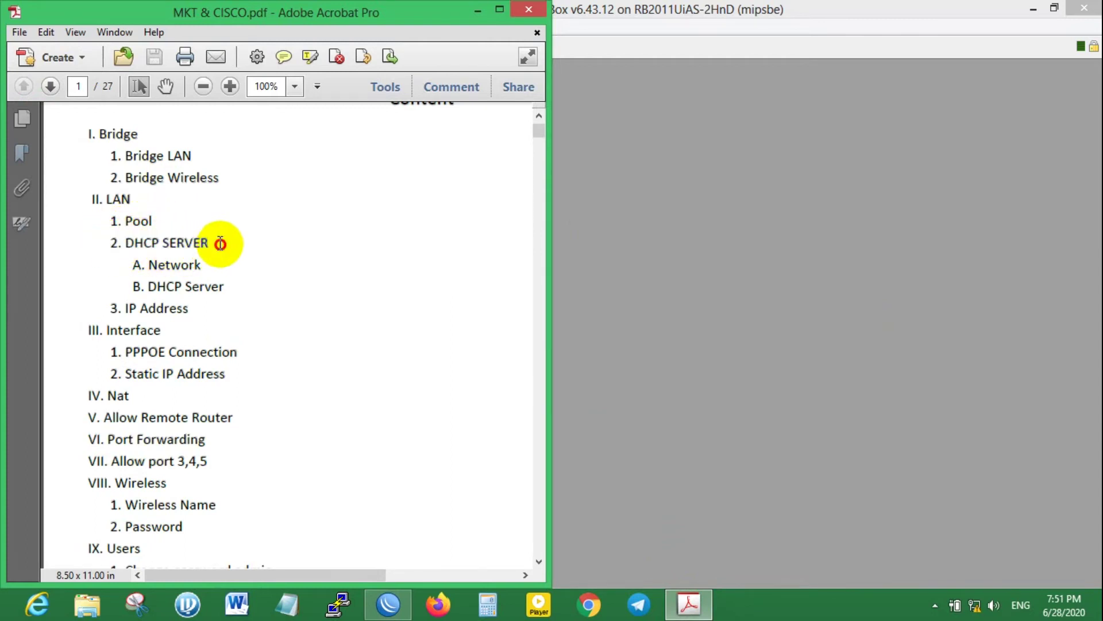
pyautogui.doubleClick(185, 247)
pyautogui.moveTo(110, 247); pyautogui.dragTo(197, 240)
pyautogui.click(197, 245)
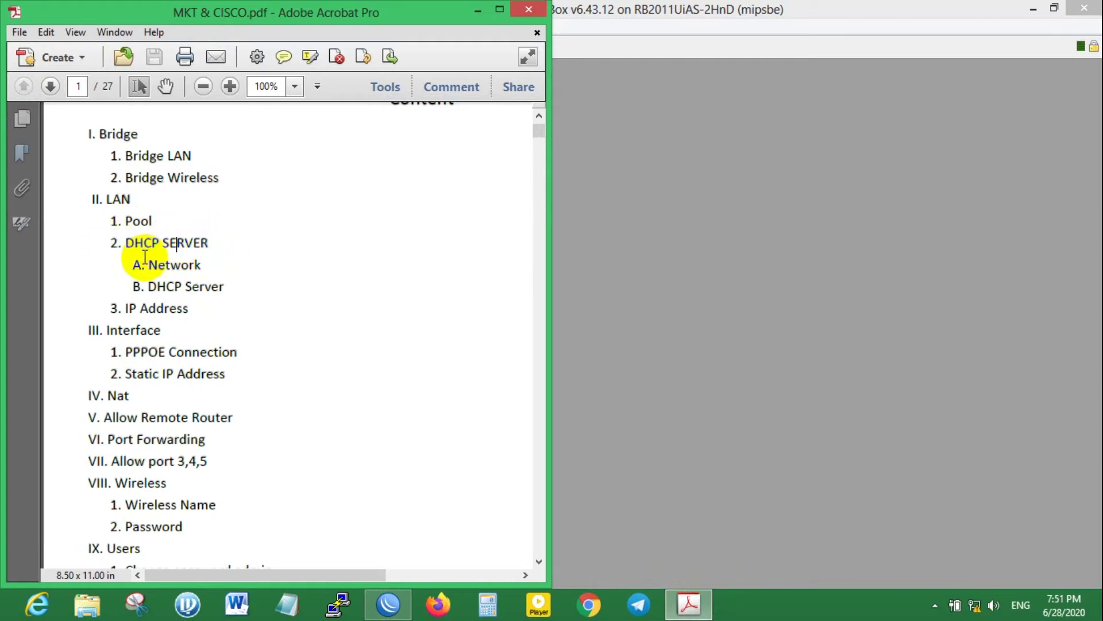
pyautogui.moveTo(109, 246); pyautogui.dragTo(220, 285)
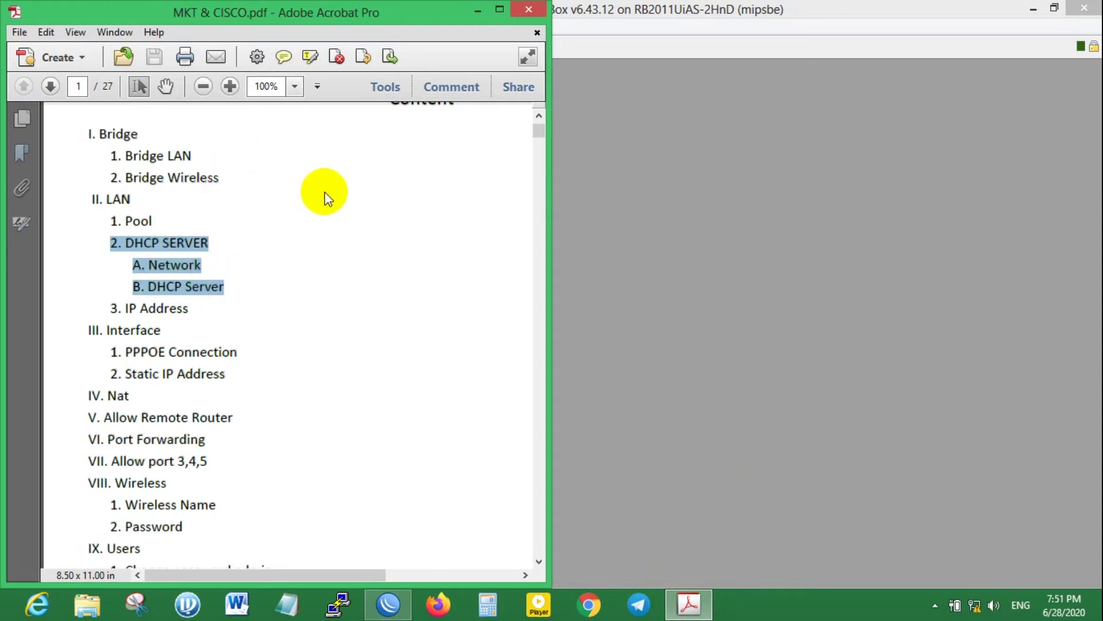
pyautogui.click(224, 286)
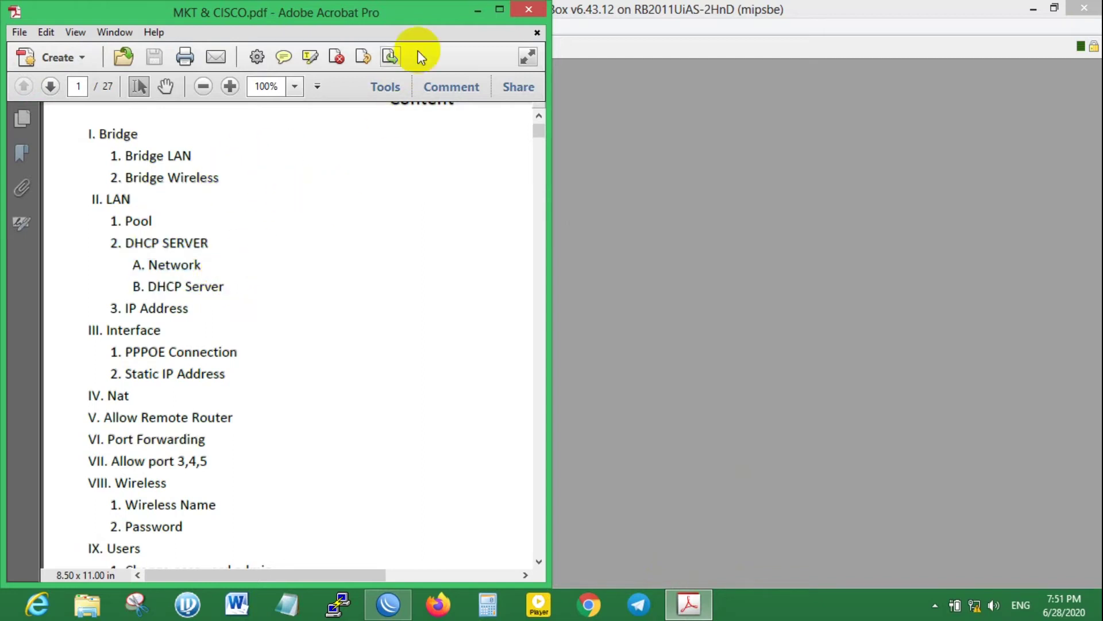
pyautogui.click(478, 9)
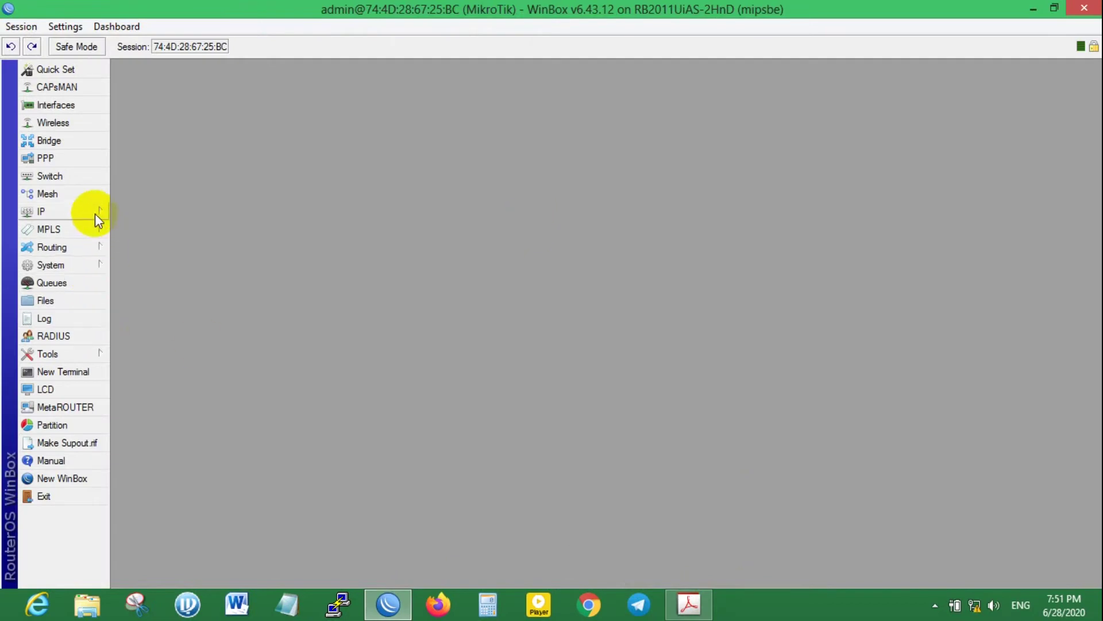
# Open the router's DHCP Server window, narrow it, and move it higher in the workspace.
pyautogui.click(94, 211)
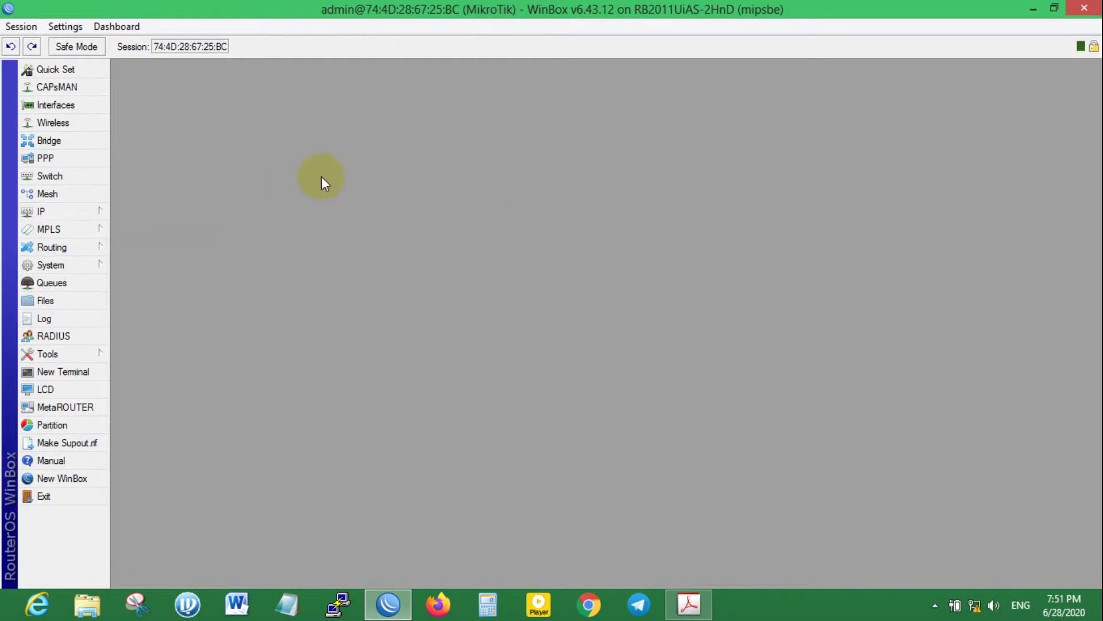
pyautogui.click(59, 216)
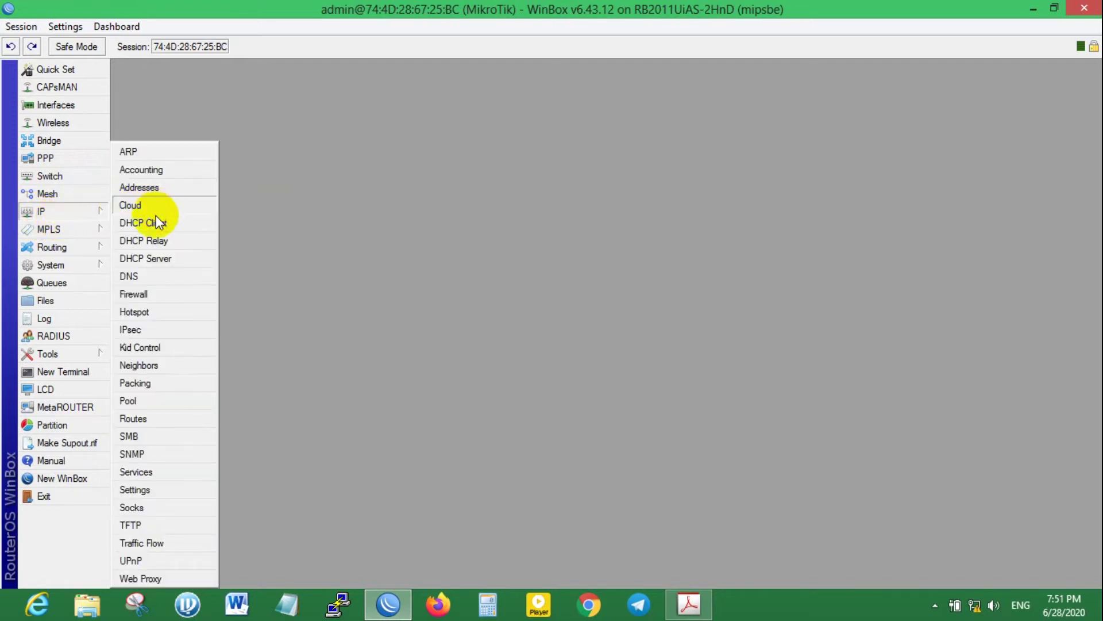
pyautogui.click(142, 260)
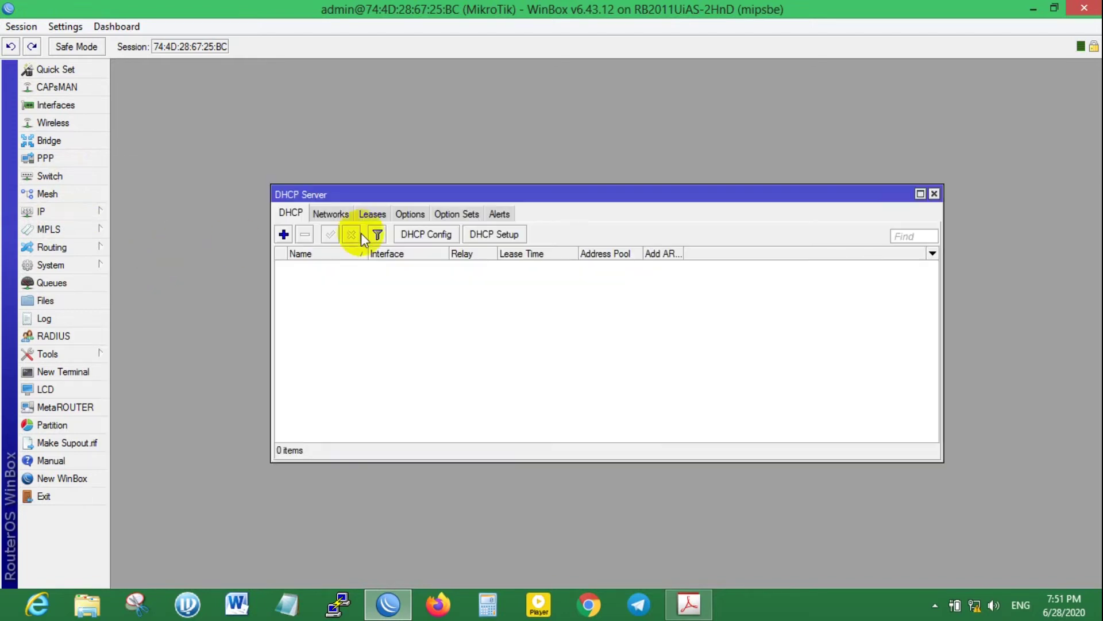
pyautogui.moveTo(413, 199); pyautogui.dragTo(315, 145)
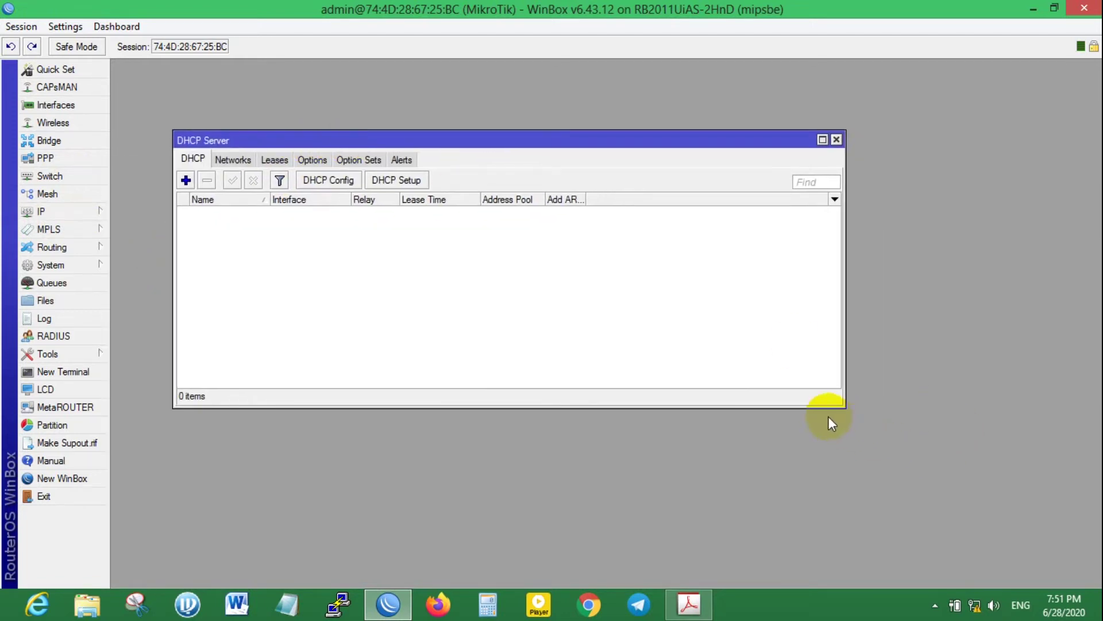
pyautogui.moveTo(842, 406); pyautogui.dragTo(694, 393)
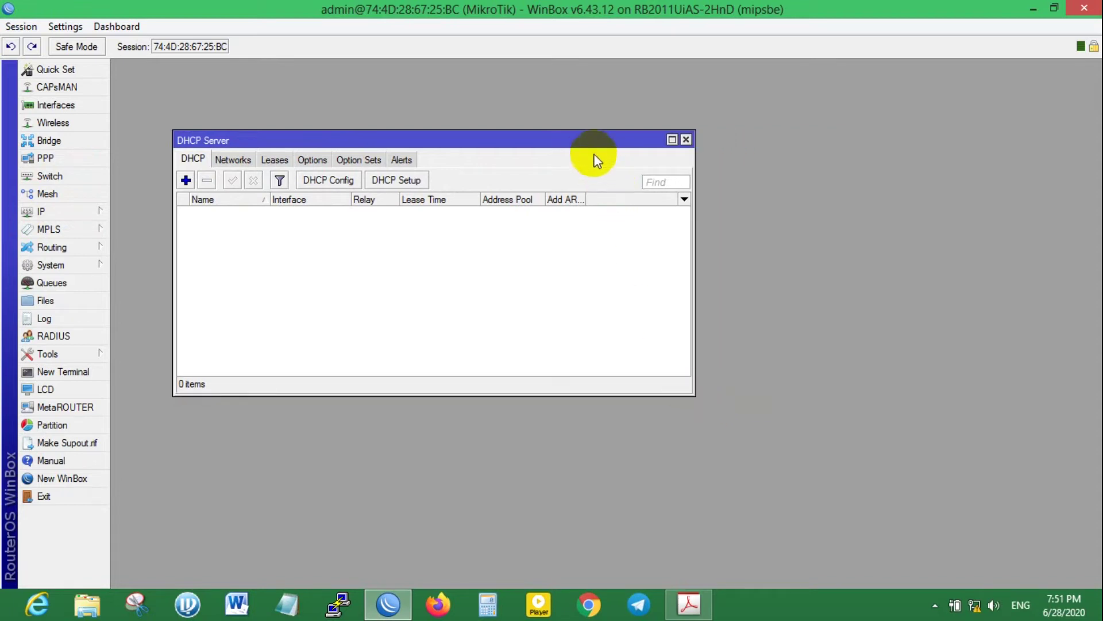
pyautogui.moveTo(587, 140); pyautogui.dragTo(532, 115)
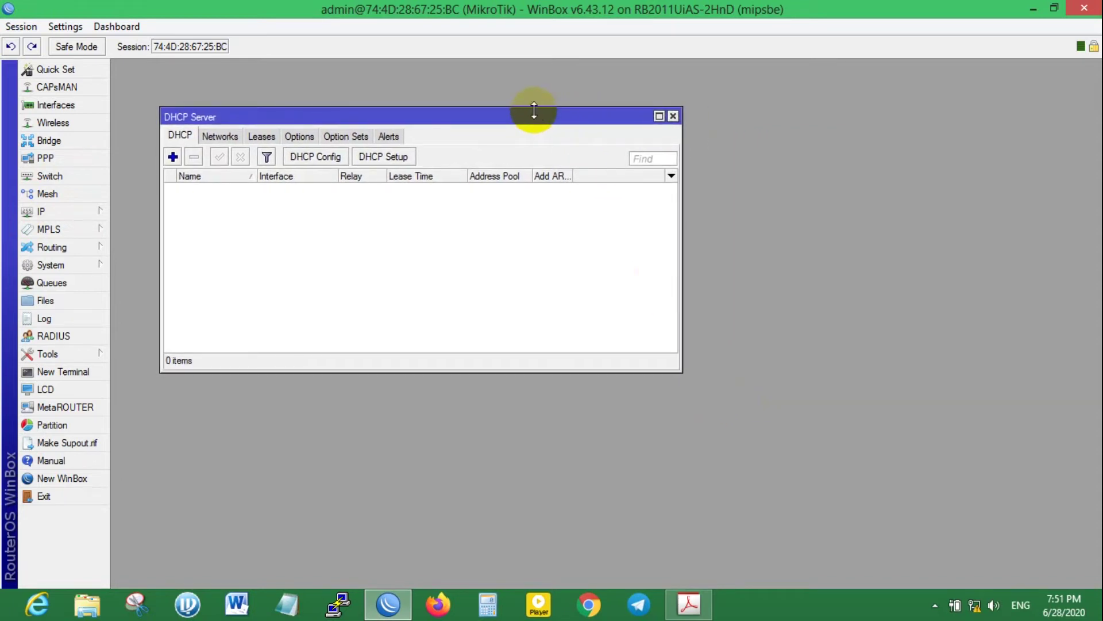
# Look through the DHCP server's Leases, Options and Option Sets, and return to its Networks list with the window shifted higher.
pyautogui.click(233, 139)
pyautogui.click(263, 137)
pyautogui.click(298, 137)
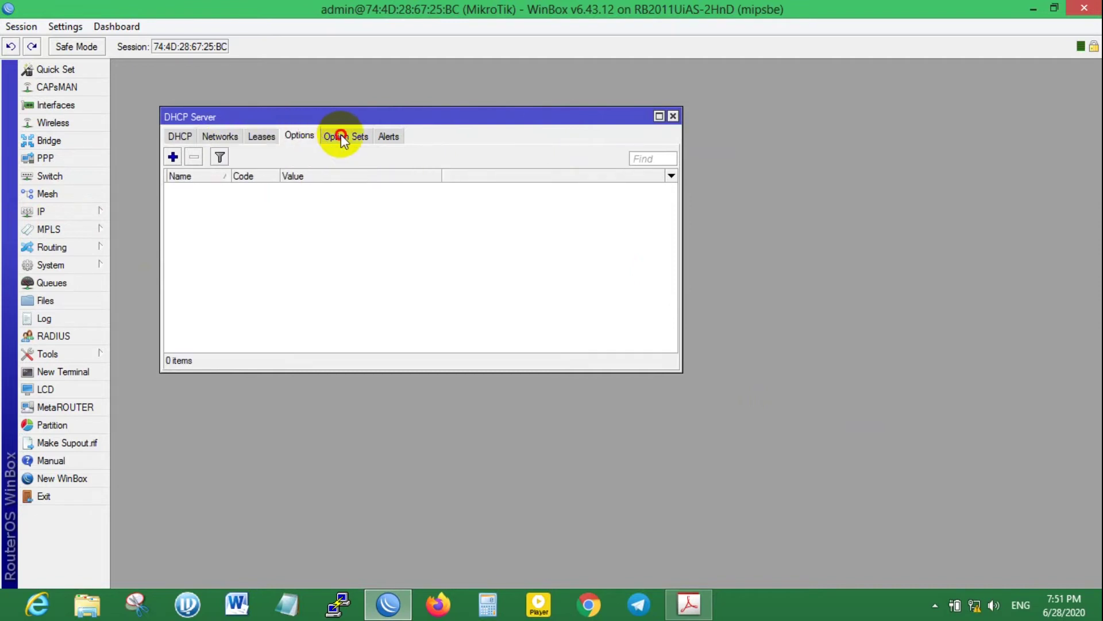
pyautogui.click(344, 135)
pyautogui.click(210, 137)
pyautogui.moveTo(218, 116); pyautogui.dragTo(191, 99)
# Switch to MKT & CISCO.pdf in Adobe Acrobat, highlight the Network item under DHCP SERVER, and minimize the document.
pyautogui.click(689, 603)
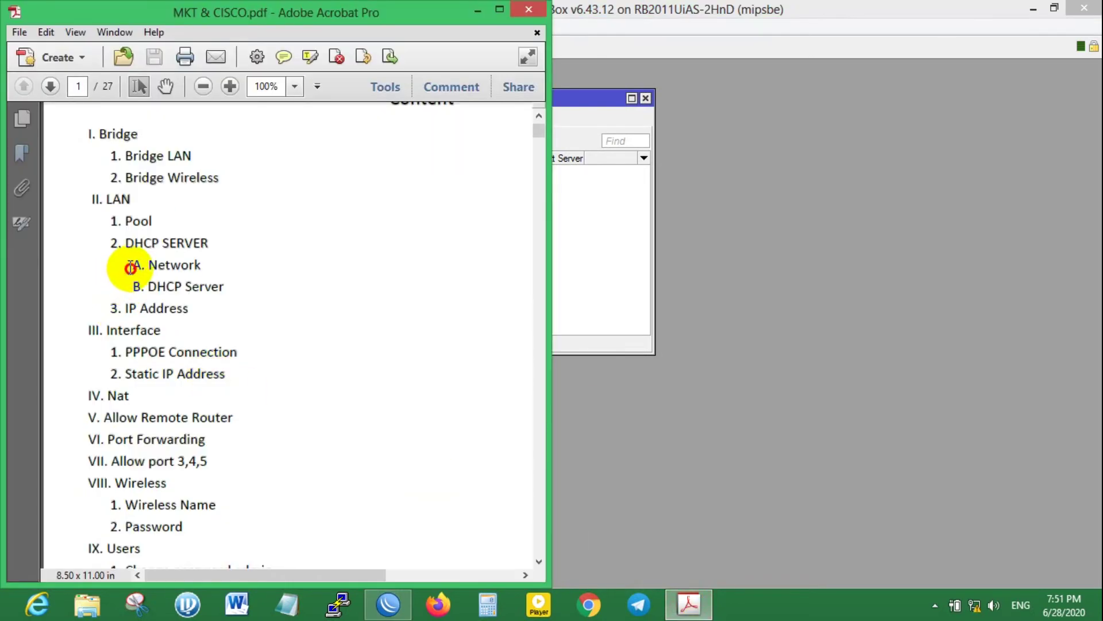
pyautogui.moveTo(132, 264); pyautogui.dragTo(202, 267)
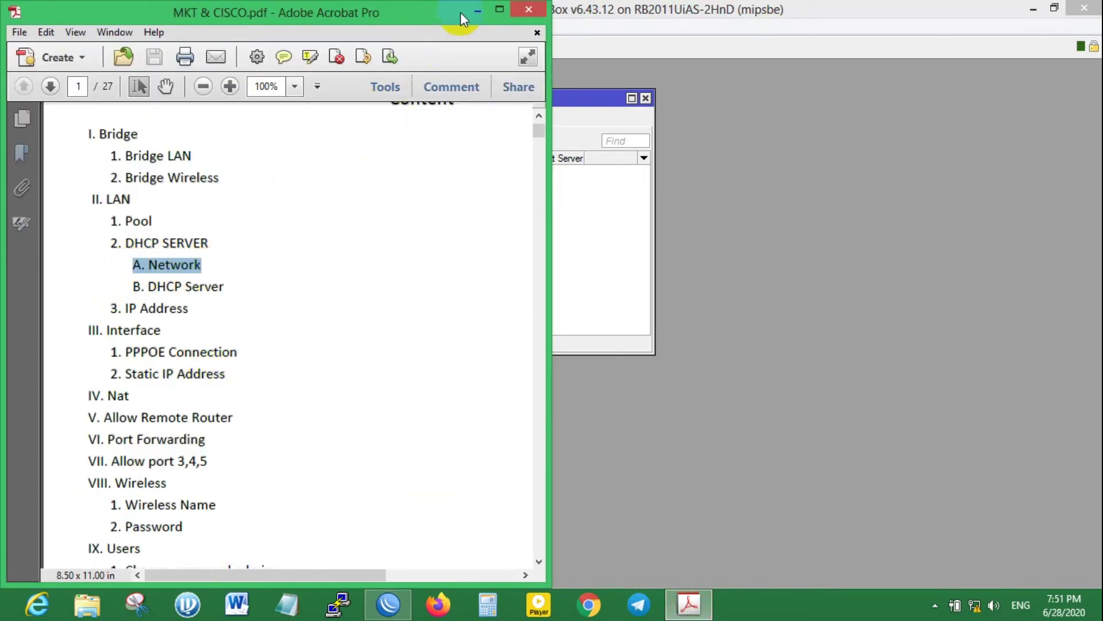
pyautogui.click(477, 10)
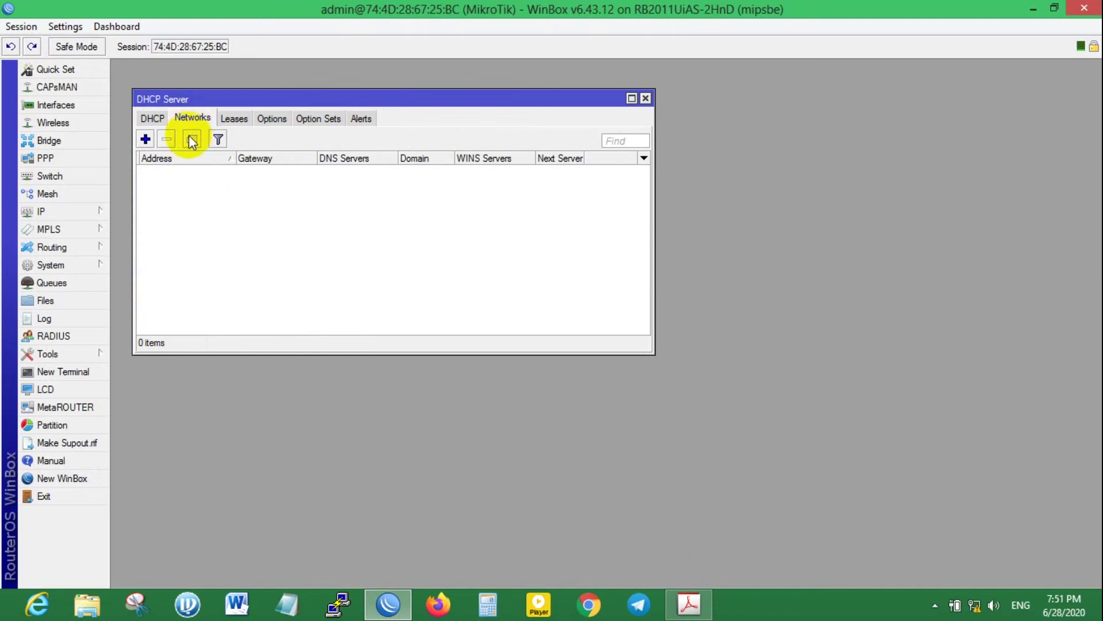
# Start a new DHCP network entry, and widen and reposition its dialog over the Networks list.
pyautogui.click(146, 140)
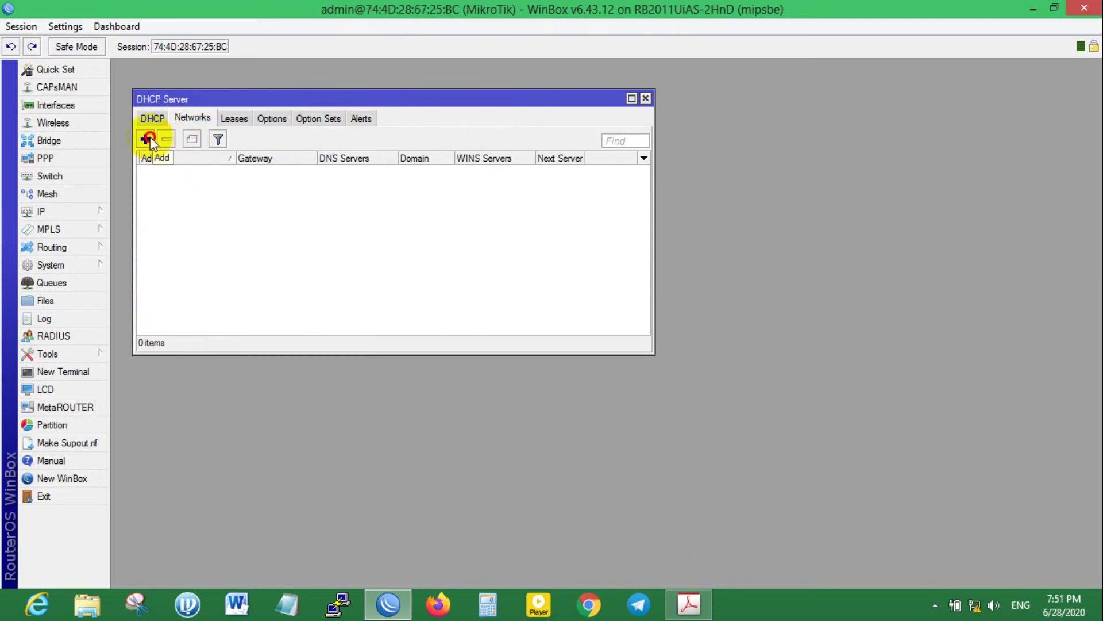
pyautogui.moveTo(606, 182); pyautogui.dragTo(447, 138)
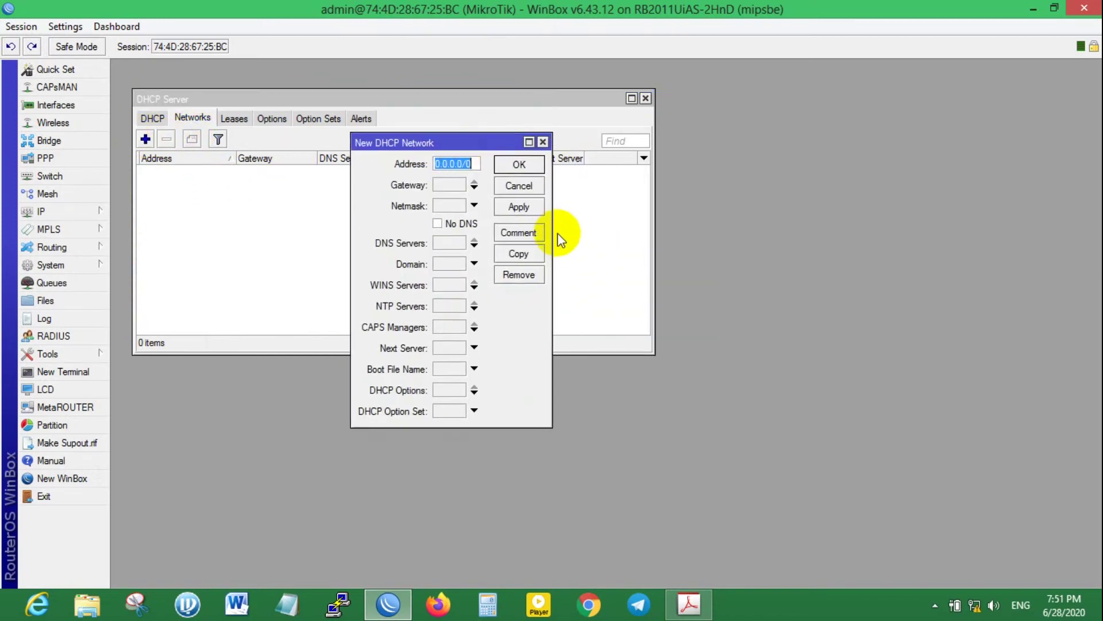
pyautogui.moveTo(554, 227); pyautogui.dragTo(646, 217)
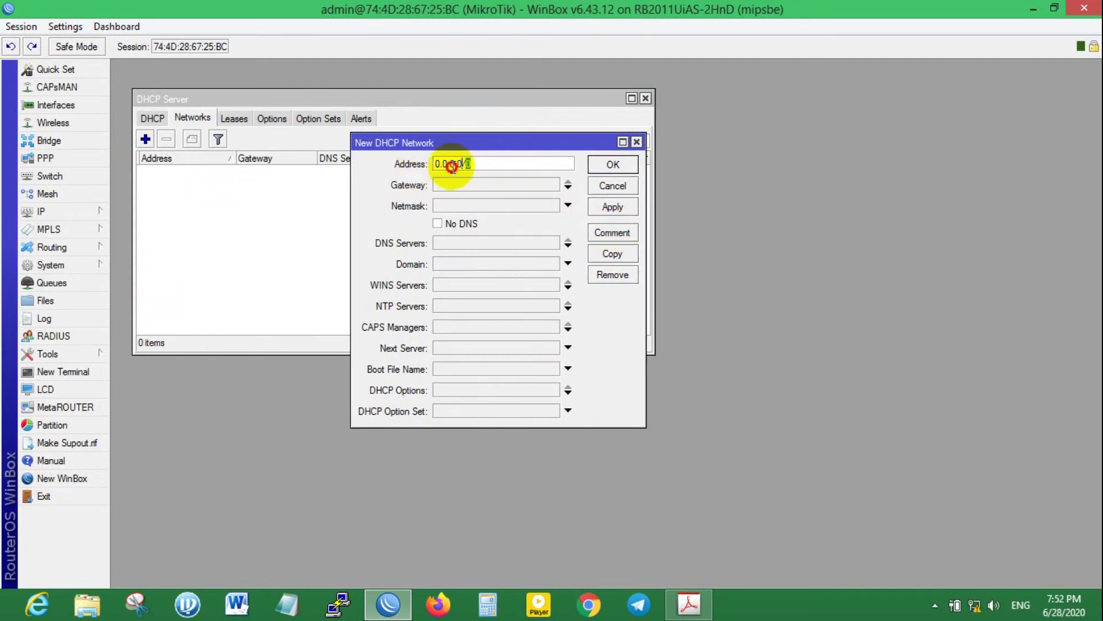
pyautogui.moveTo(471, 144); pyautogui.dragTo(535, 158)
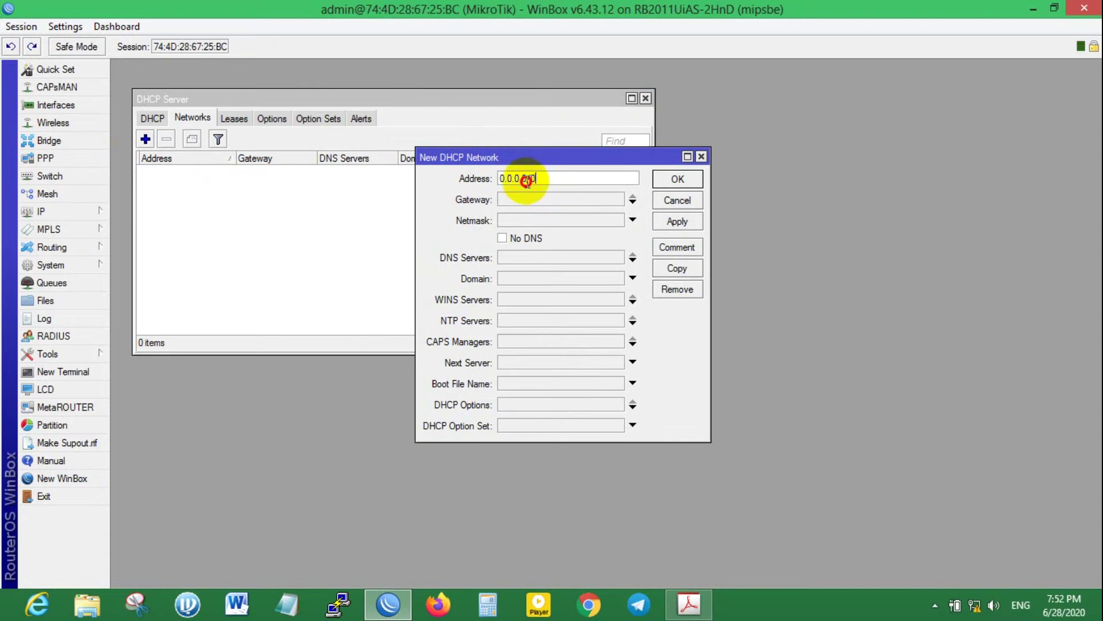
# Open the router's Address List as a floating window beside the New DHCP Network dialog and select the bridge-LAN address.
pyautogui.click(103, 212)
pyautogui.click(148, 188)
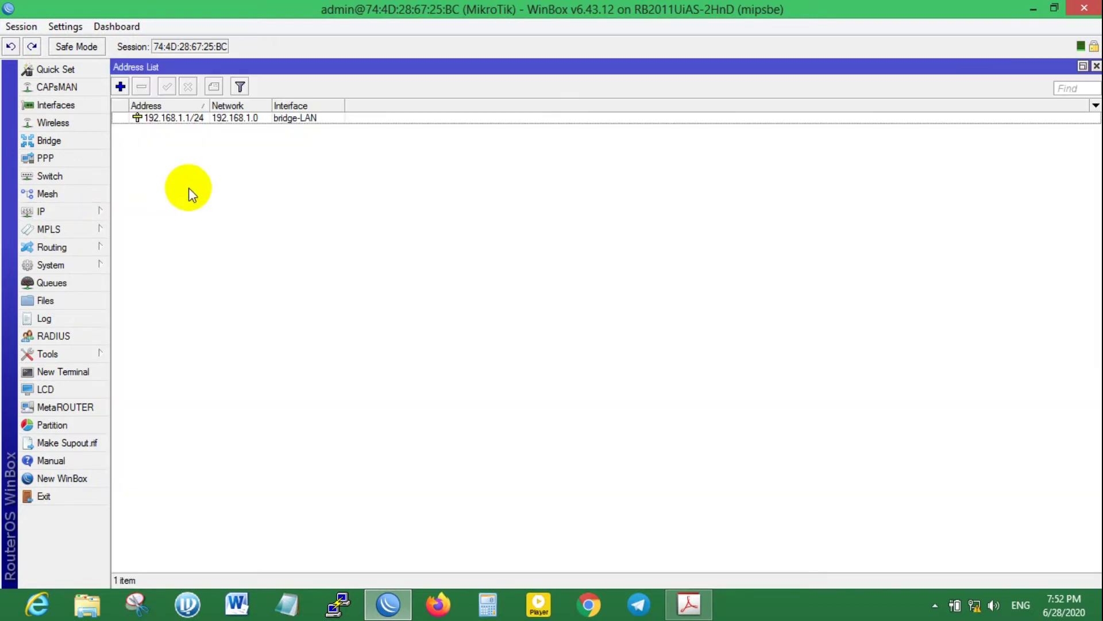
pyautogui.click(1083, 66)
pyautogui.moveTo(491, 94); pyautogui.dragTo(365, 169)
pyautogui.click(614, 157)
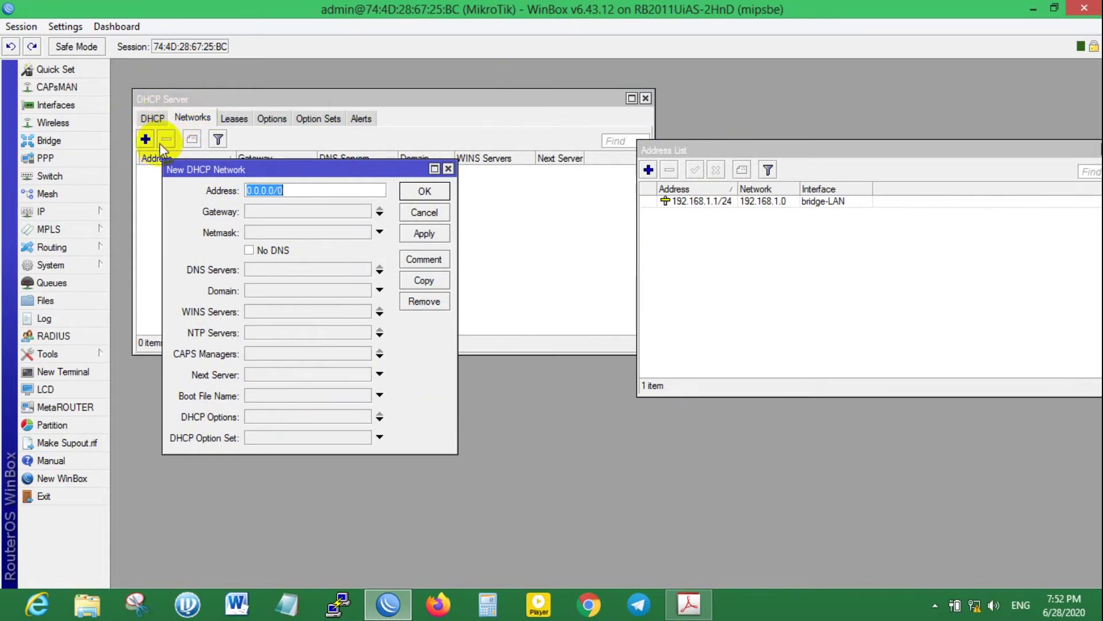
pyautogui.moveTo(181, 168); pyautogui.dragTo(169, 168)
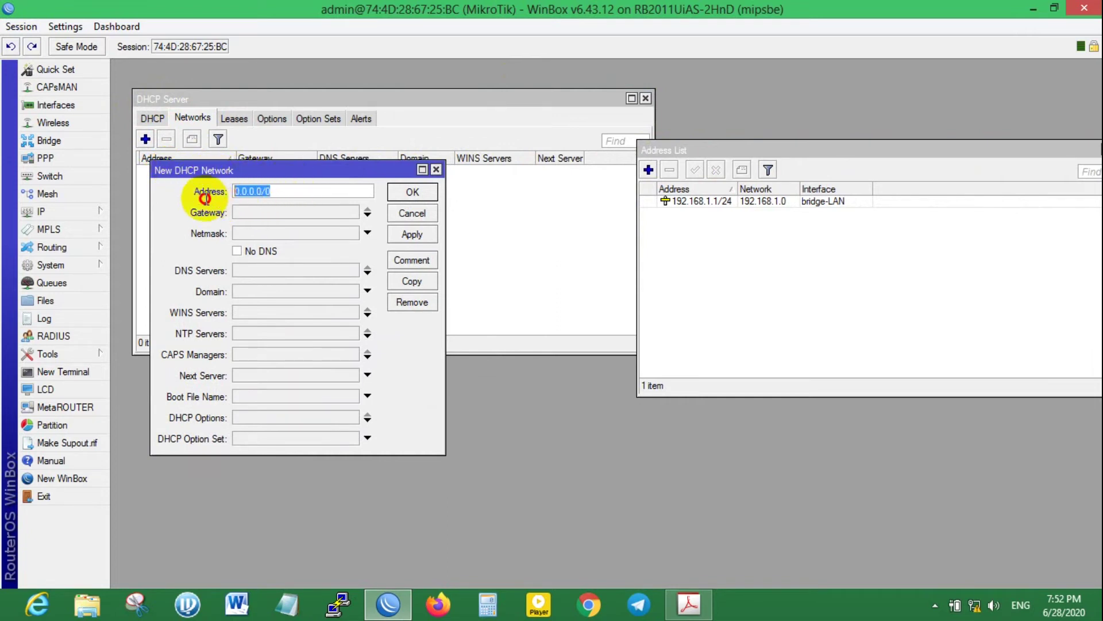
pyautogui.click(695, 202)
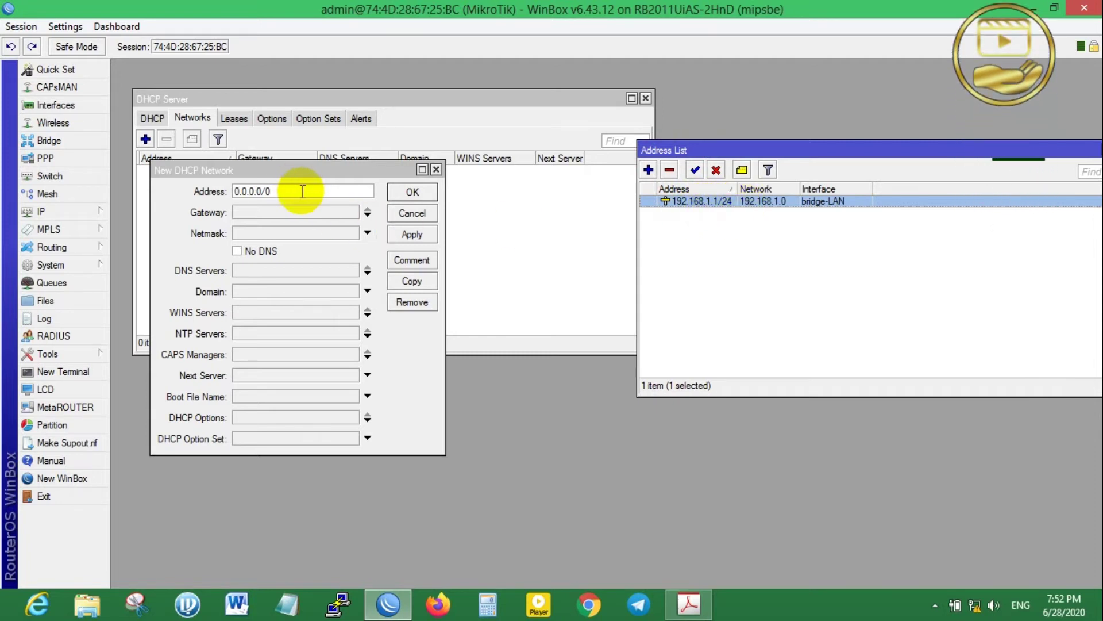
# Set the new DHCP network's address to 192.168.1.0/24.
pyautogui.click(268, 192)
pyautogui.doubleClick(287, 191)
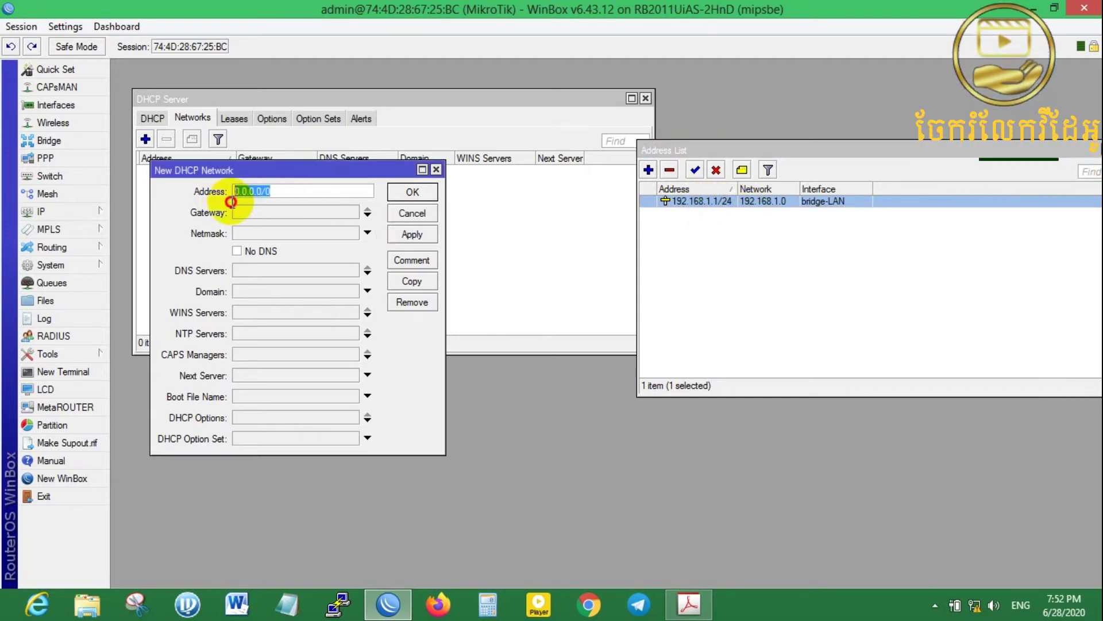
pyautogui.moveTo(299, 197); pyautogui.dragTo(243, 199)
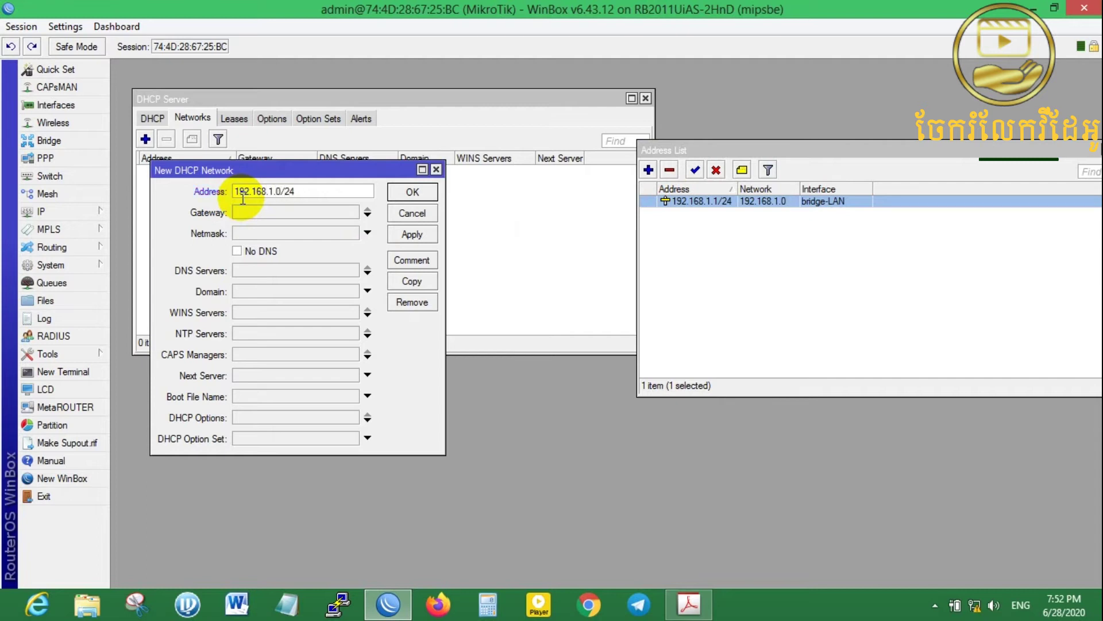
pyautogui.moveTo(316, 191)
pyautogui.mouseDown()
pyautogui.moveTo(234, 202)
pyautogui.moveTo(310, 190)
pyautogui.mouseUp()
pyautogui.click(296, 191)
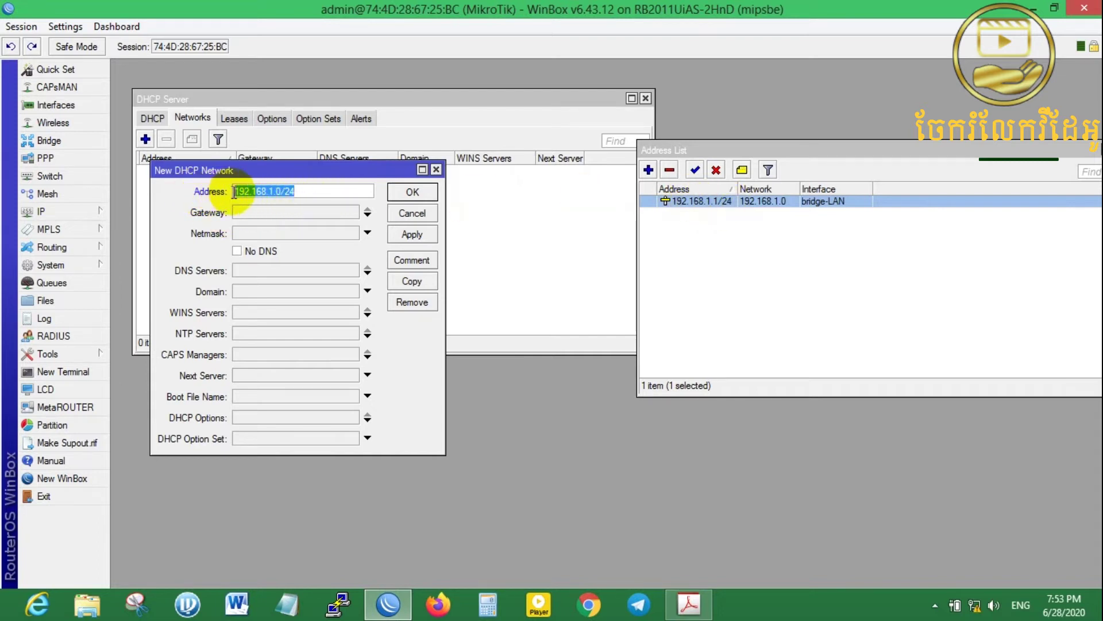
pyautogui.click(316, 192)
pyautogui.click(210, 193)
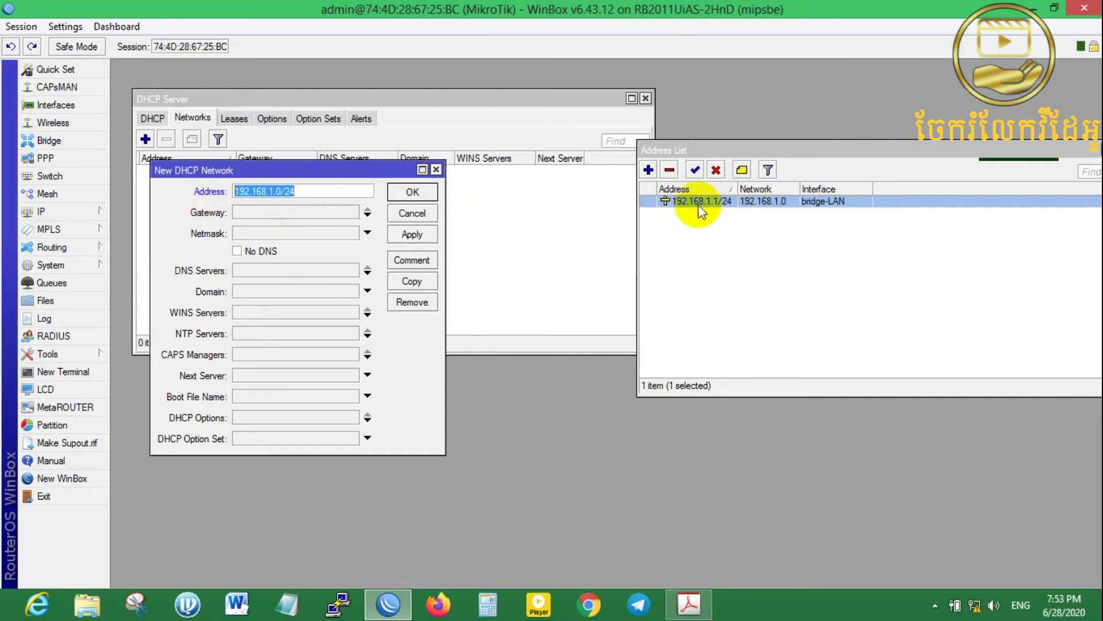
# Try 192.168.1.1/24 as the DHCP network's address, and restore it to 192.168.1.0/24.
pyautogui.click(280, 192)
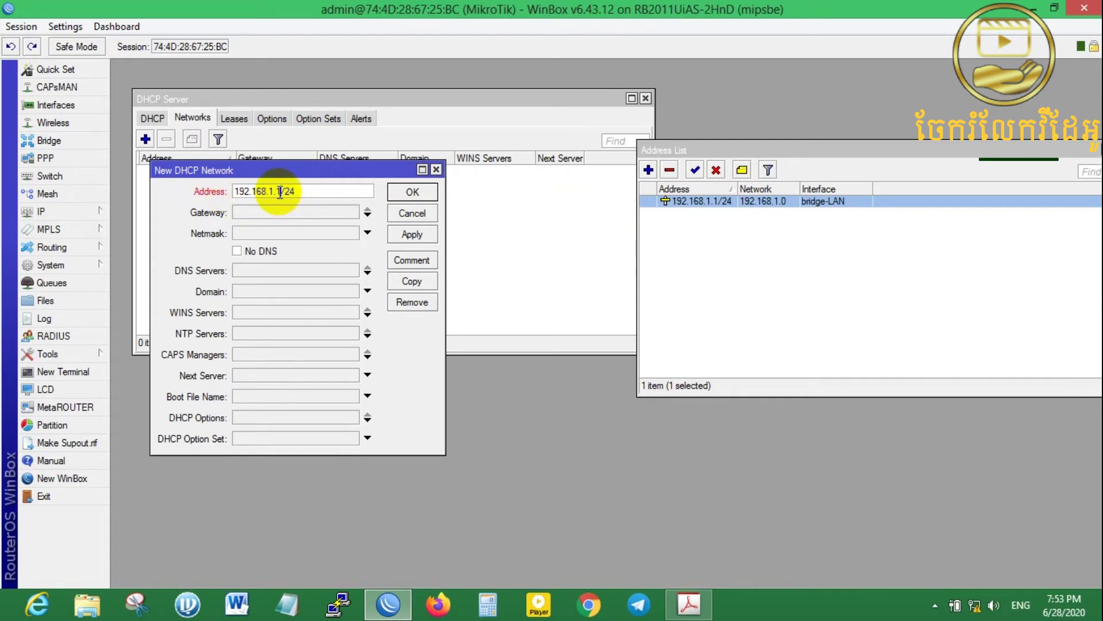
pyautogui.moveTo(331, 191); pyautogui.dragTo(244, 190)
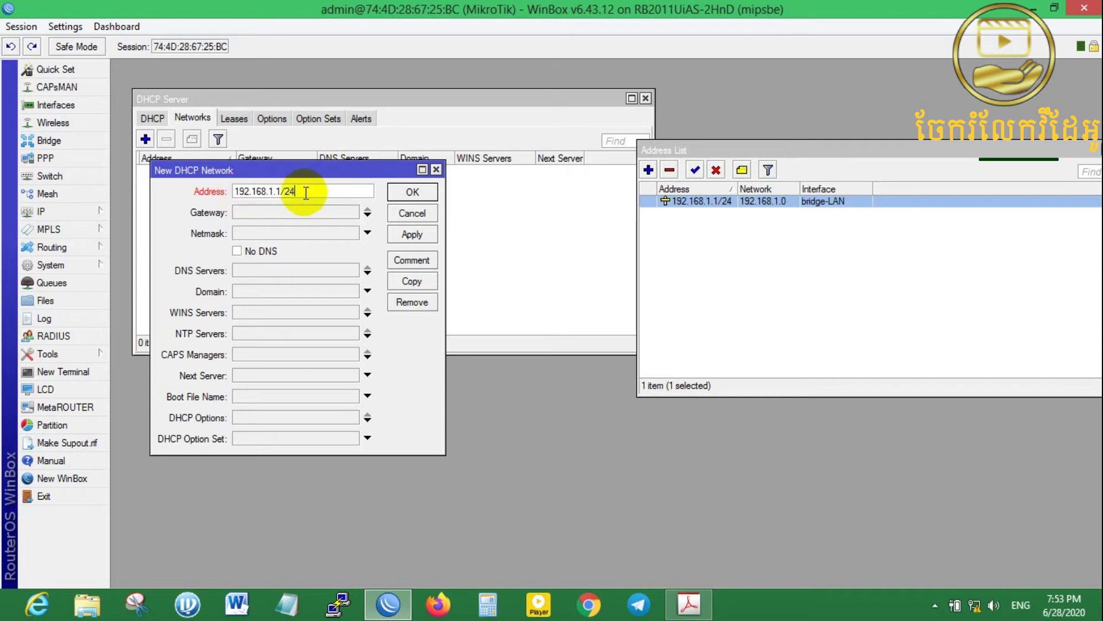
pyautogui.moveTo(261, 191); pyautogui.dragTo(220, 213)
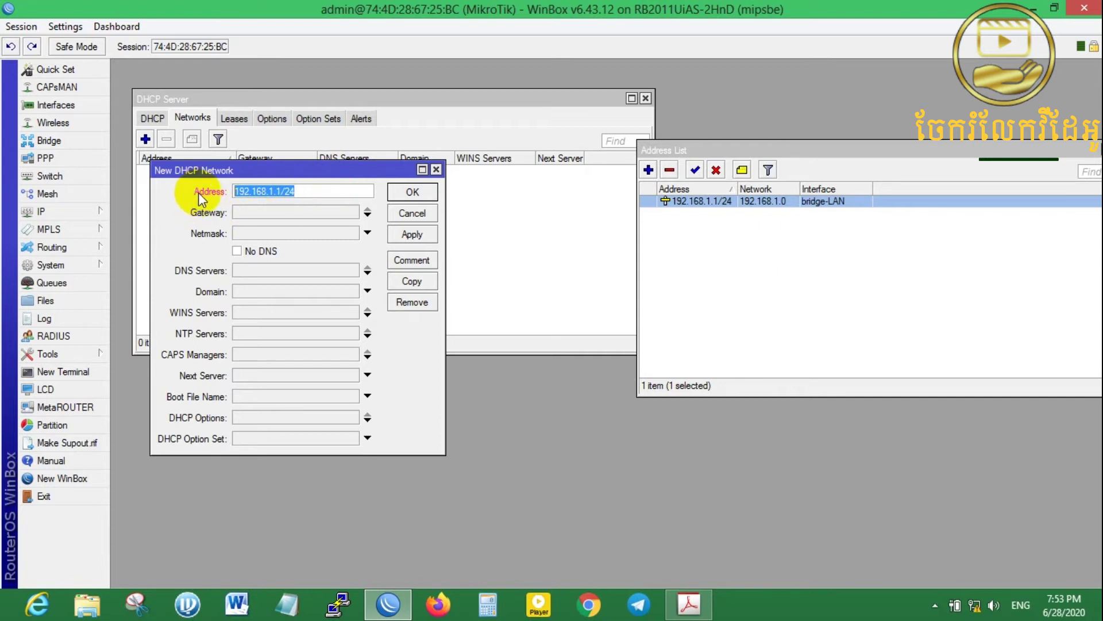
pyautogui.click(282, 193)
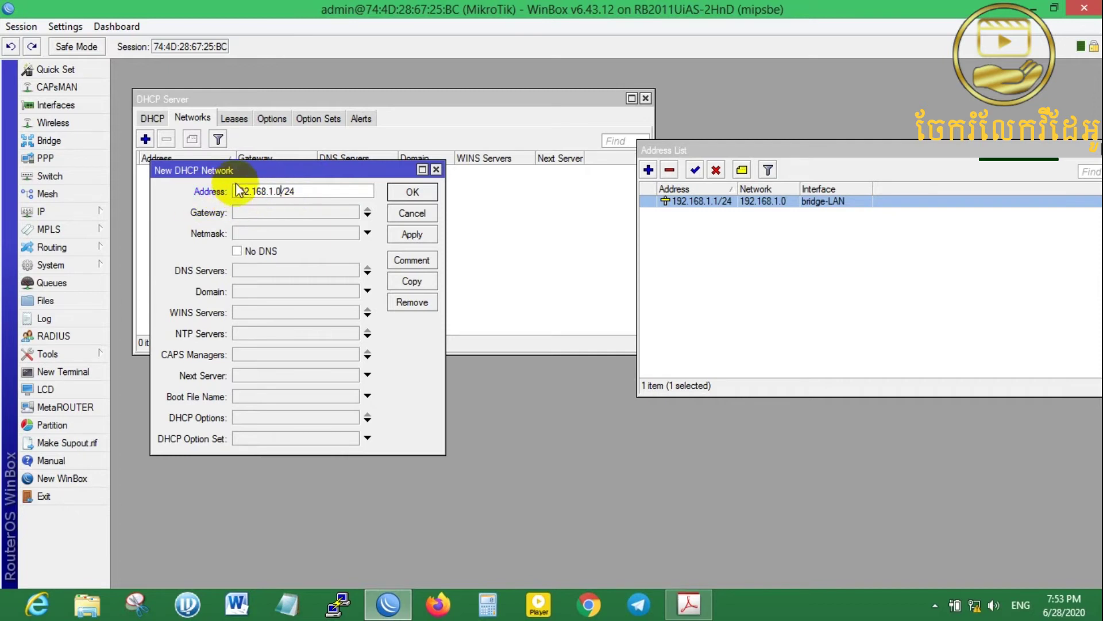
# Set the DHCP network's gateway to 192.168.1.1 and compare it with the bridge-LAN address.
pyautogui.moveTo(252, 174); pyautogui.dragTo(287, 164)
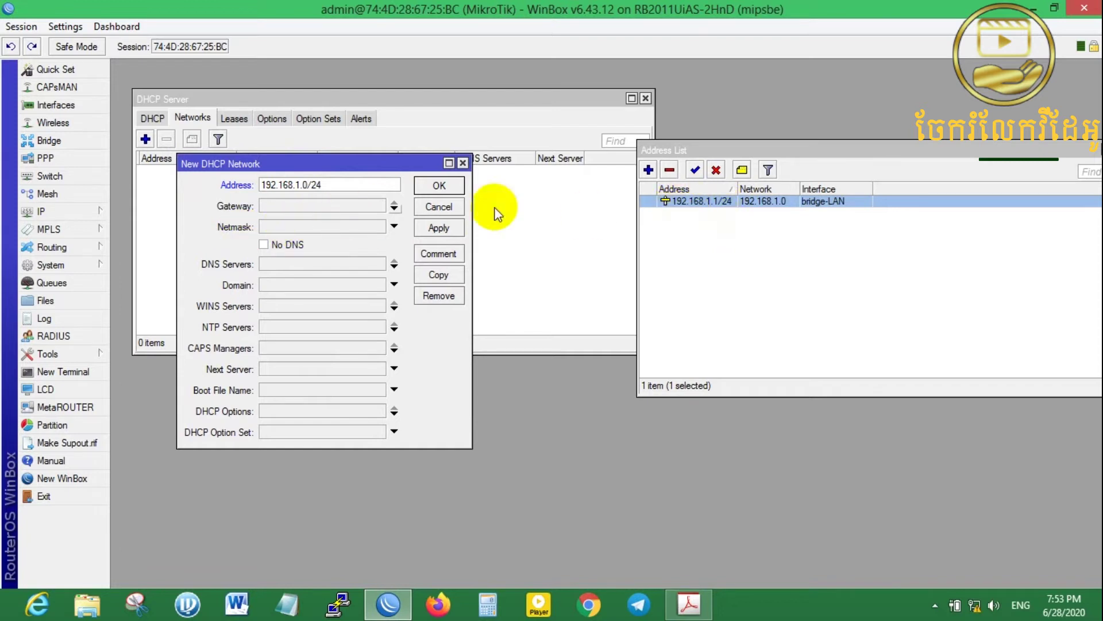
pyautogui.click(335, 206)
pyautogui.write('192')
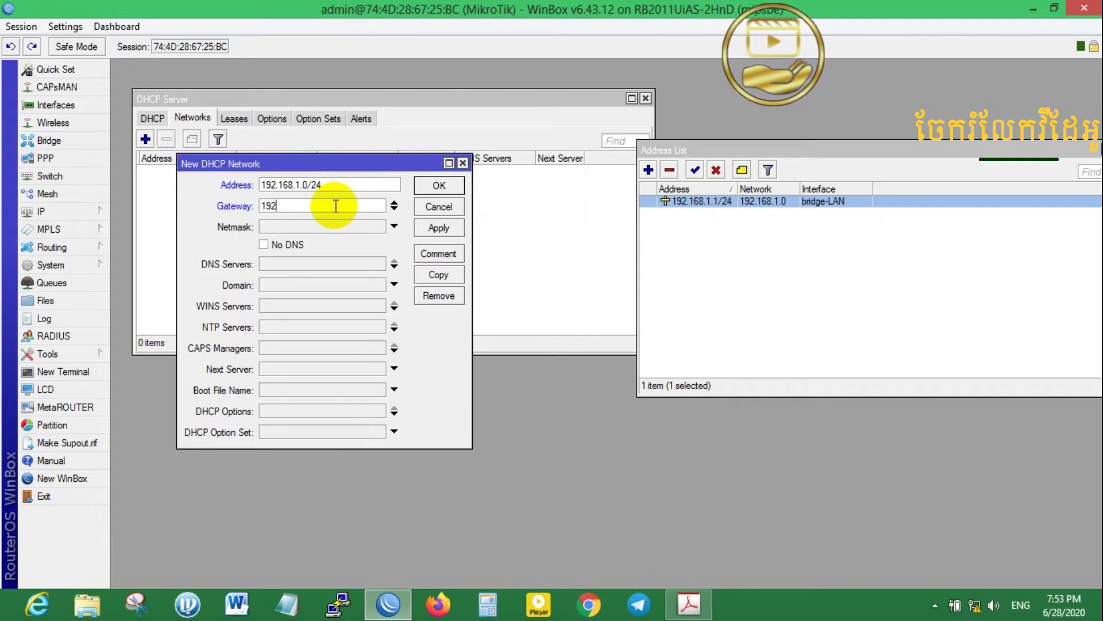
pyautogui.write('.168.1.1')
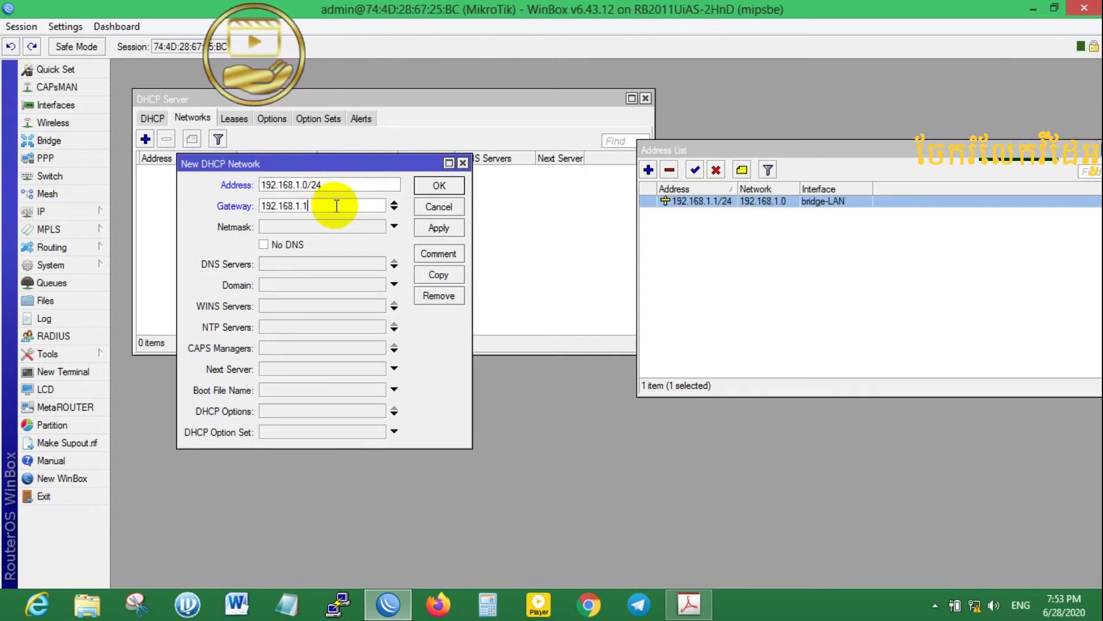
pyautogui.moveTo(336, 205); pyautogui.dragTo(230, 216)
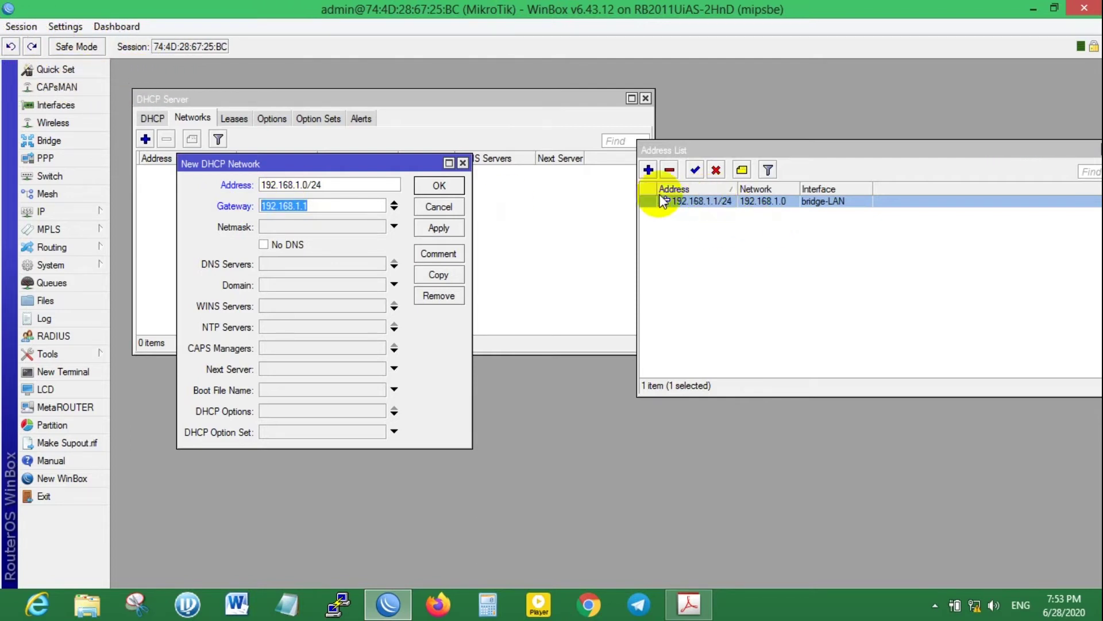
pyautogui.click(358, 204)
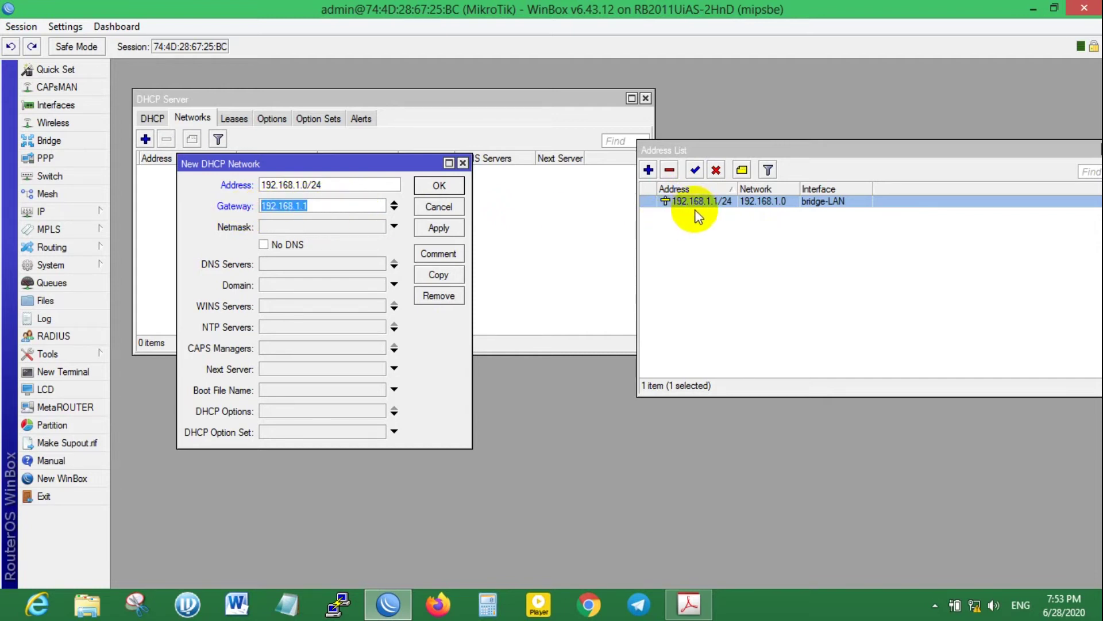
pyautogui.click(282, 207)
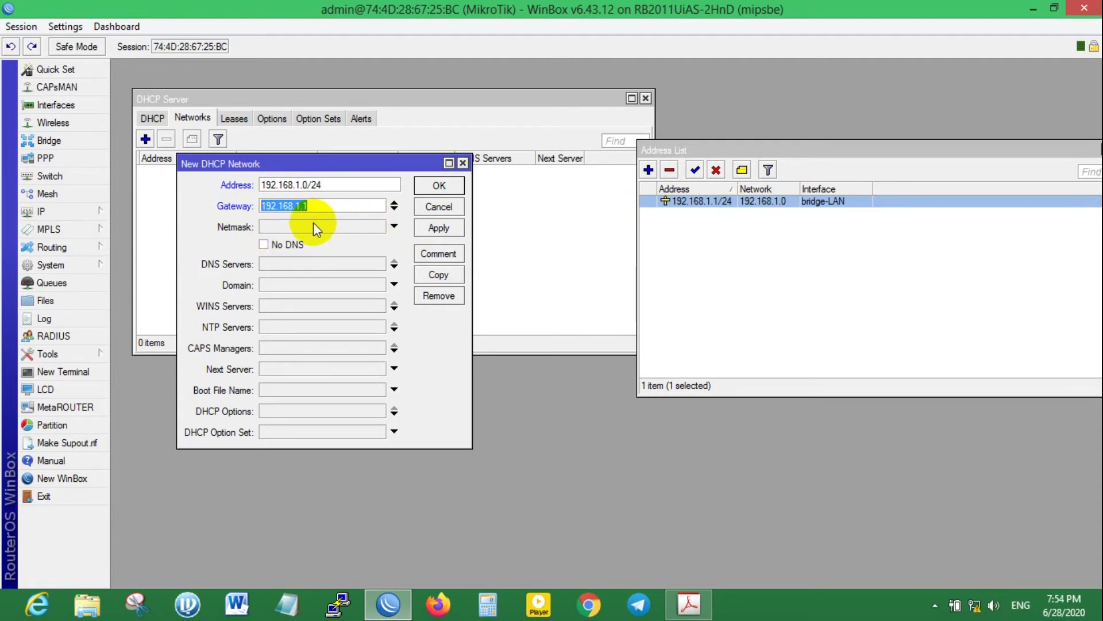
# Enter 192.168.1.254 and 8.8.8.8 as the DHCP network's two DNS servers.
pyautogui.click(301, 267)
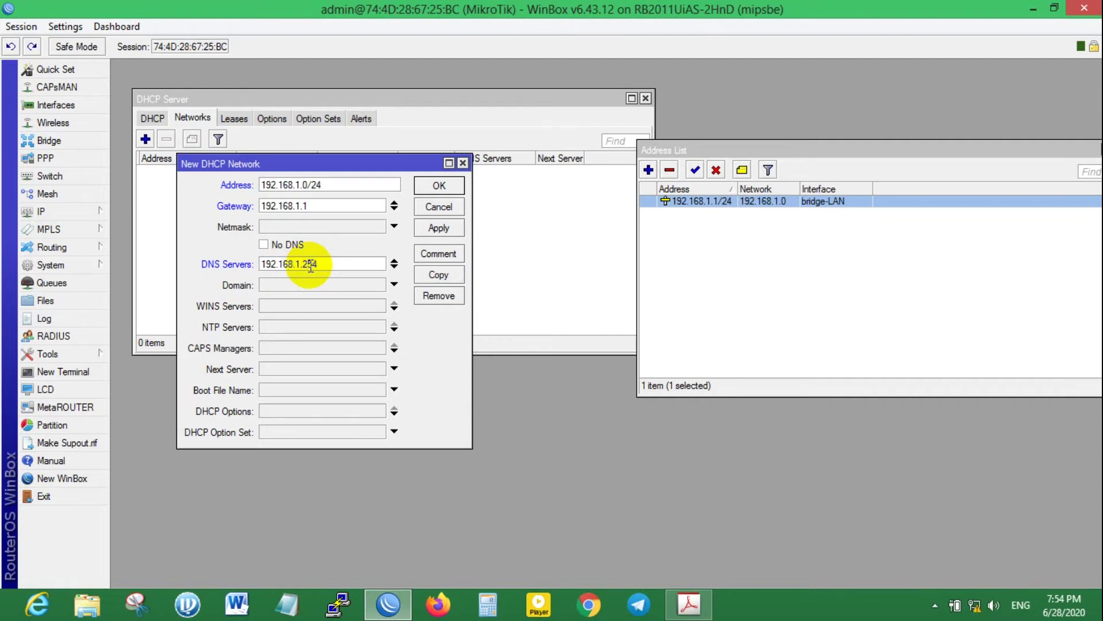
pyautogui.click(394, 267)
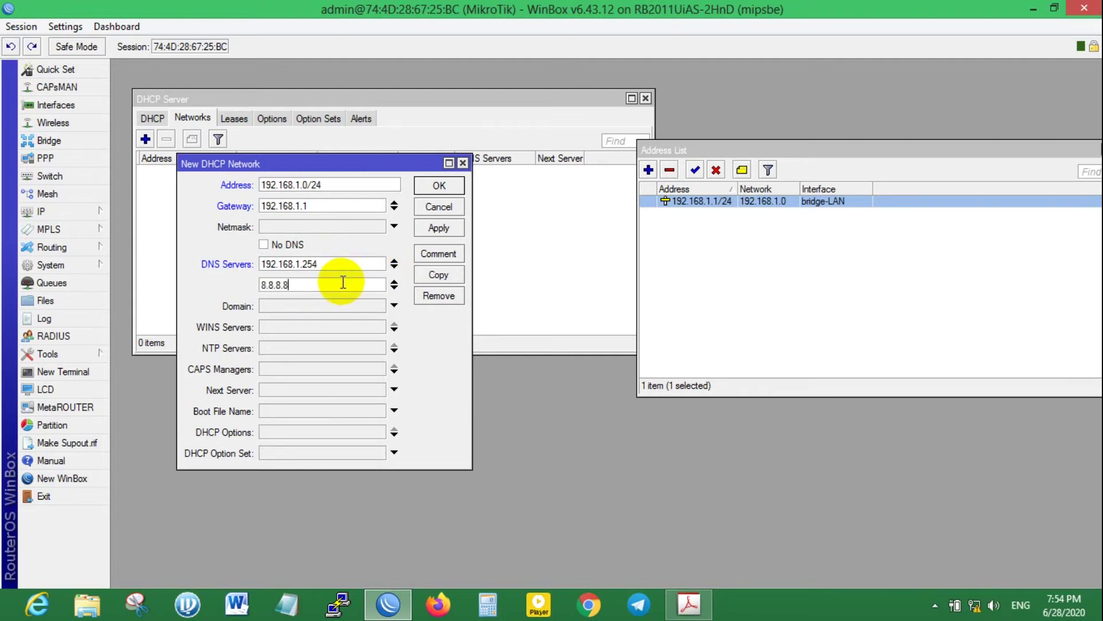
pyautogui.write('8.8.8.8')
pyautogui.moveTo(347, 286); pyautogui.dragTo(216, 308)
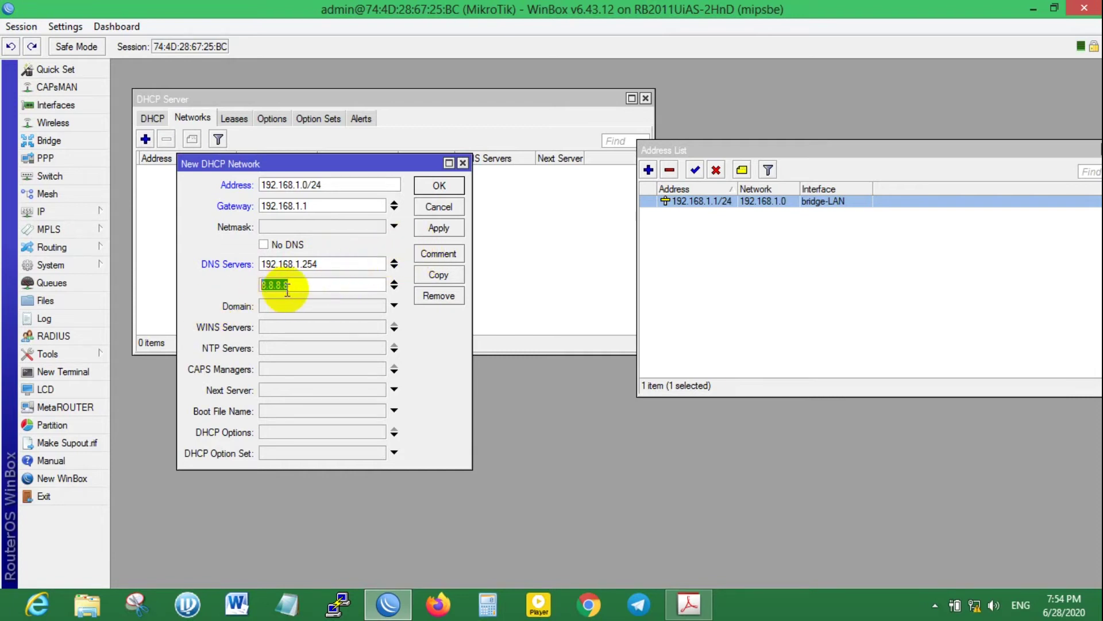
pyautogui.moveTo(312, 285); pyautogui.dragTo(249, 289)
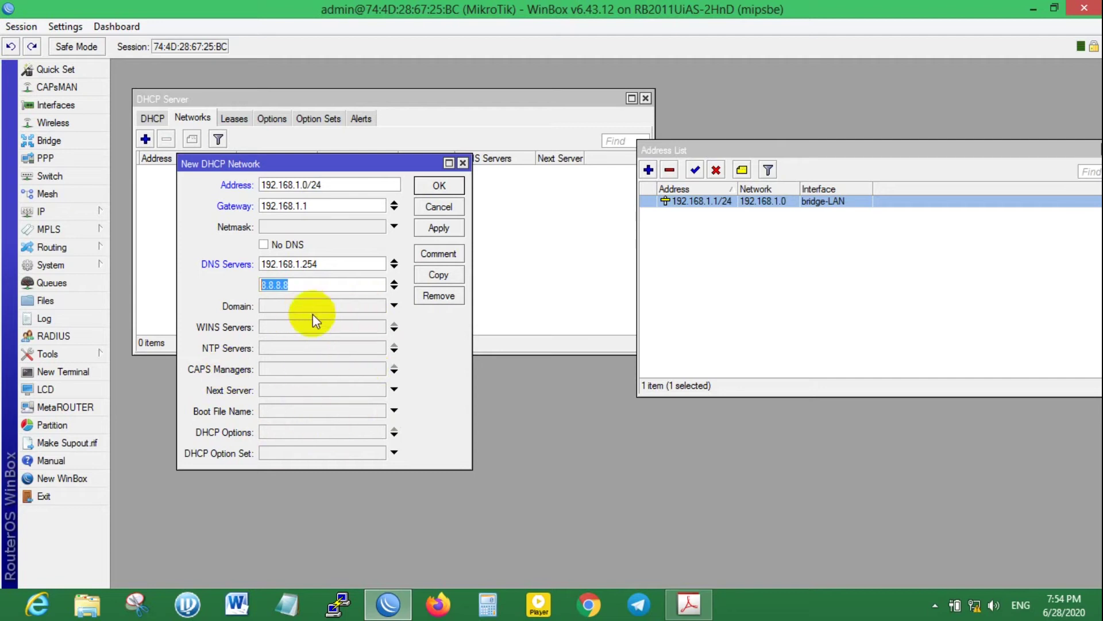
# Review the DHCP network's entries, set its netmask to 24, and apply it, moving the dialog clear of the Networks list.
pyautogui.moveTo(338, 184); pyautogui.dragTo(260, 183)
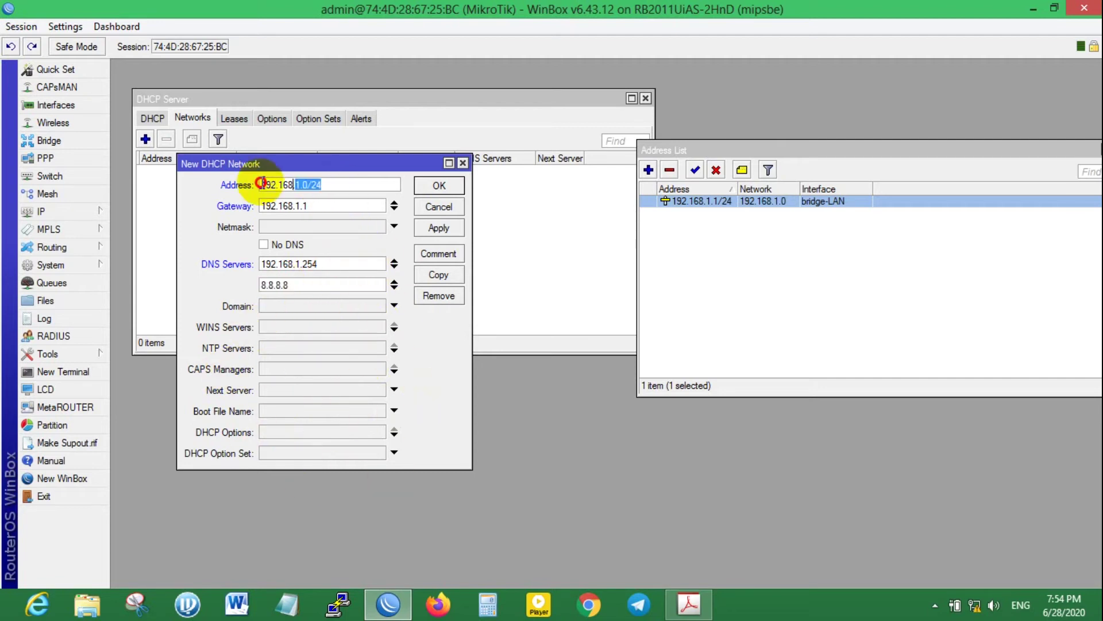
pyautogui.moveTo(332, 206); pyautogui.dragTo(235, 207)
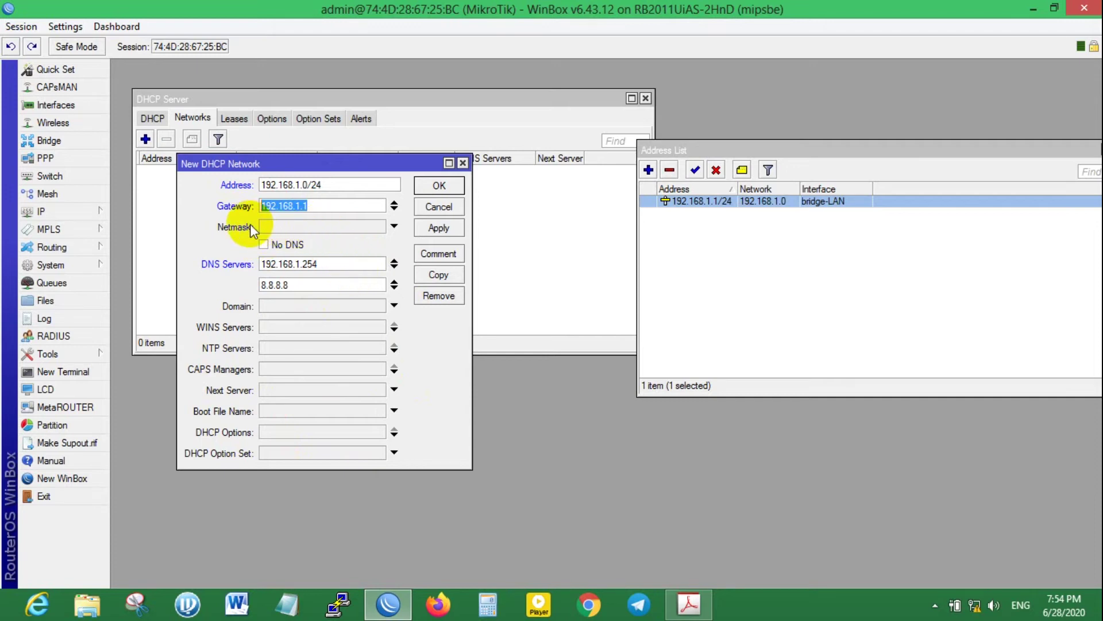
pyautogui.moveTo(305, 285); pyautogui.dragTo(224, 289)
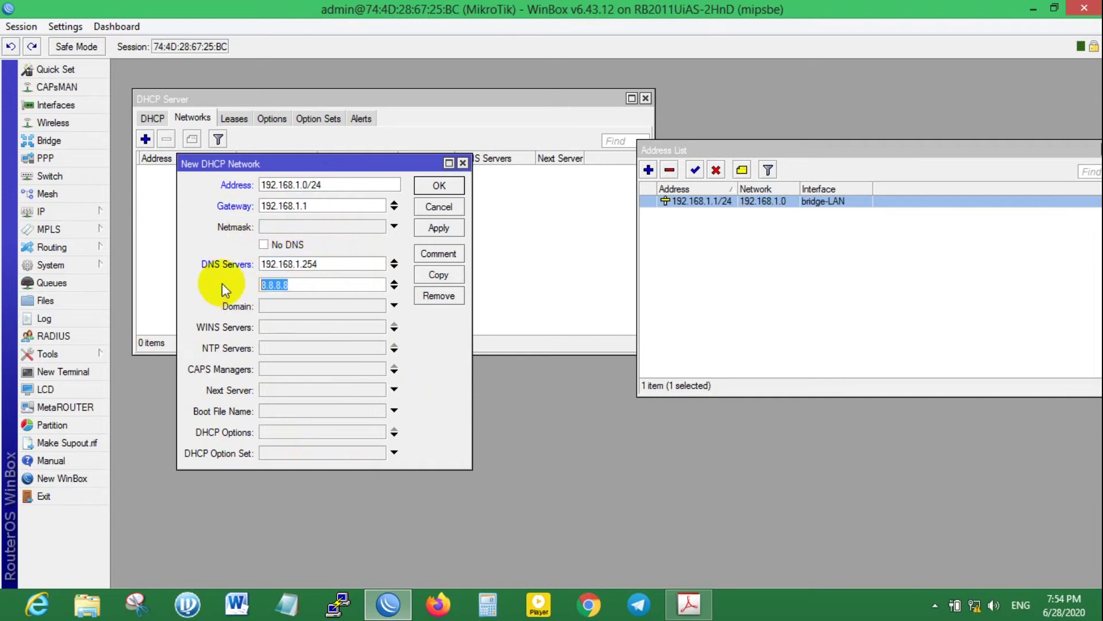
pyautogui.click(320, 227)
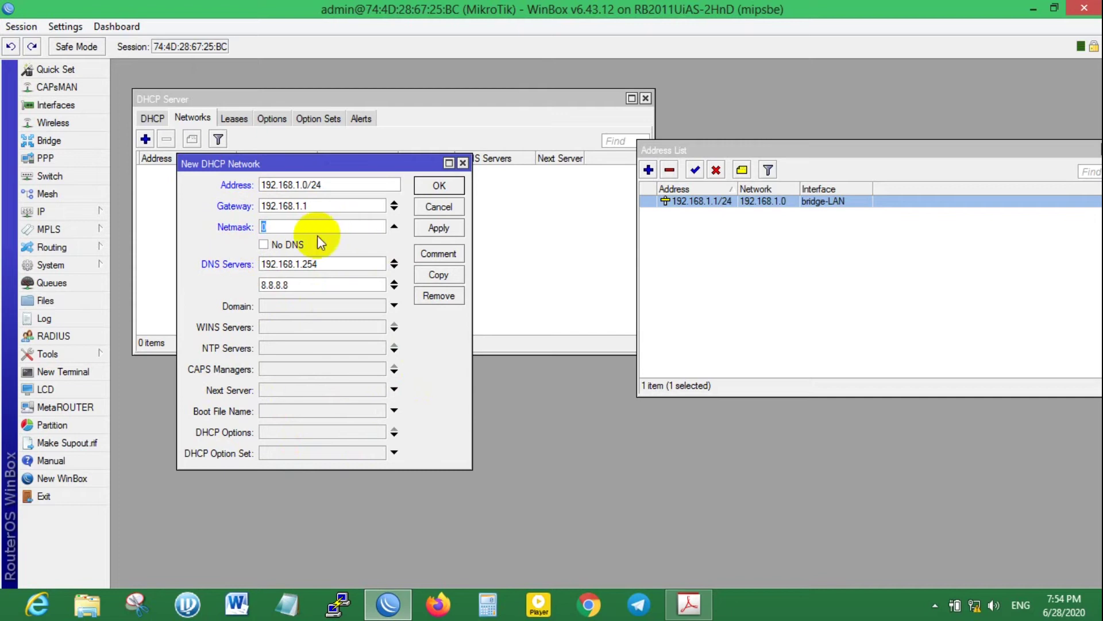
pyautogui.write('24')
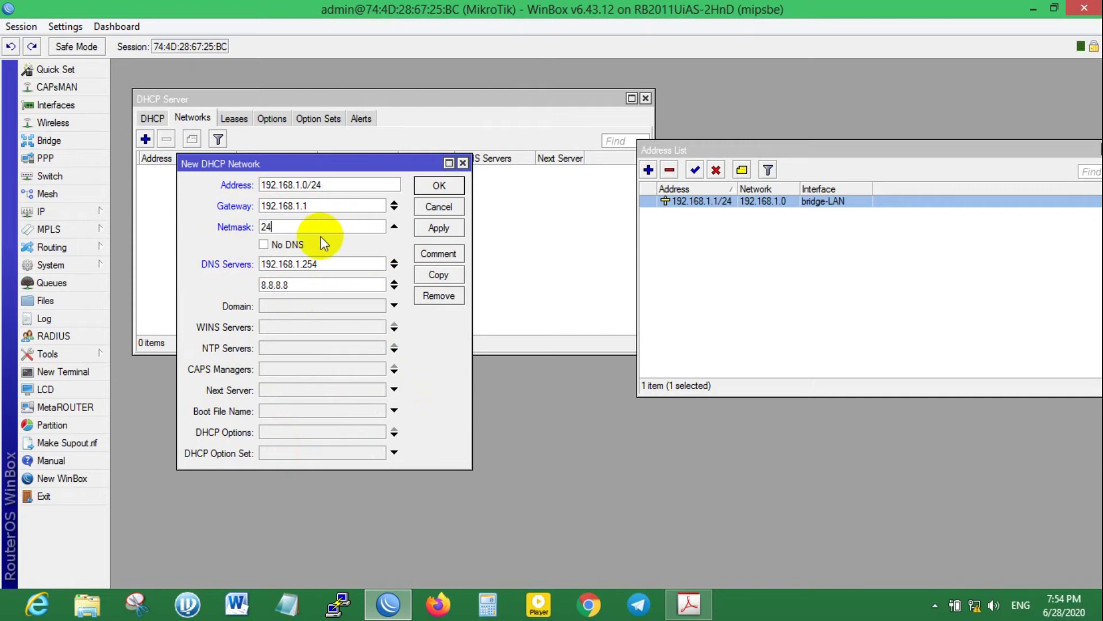
pyautogui.click(434, 227)
pyautogui.moveTo(338, 163); pyautogui.dragTo(456, 200)
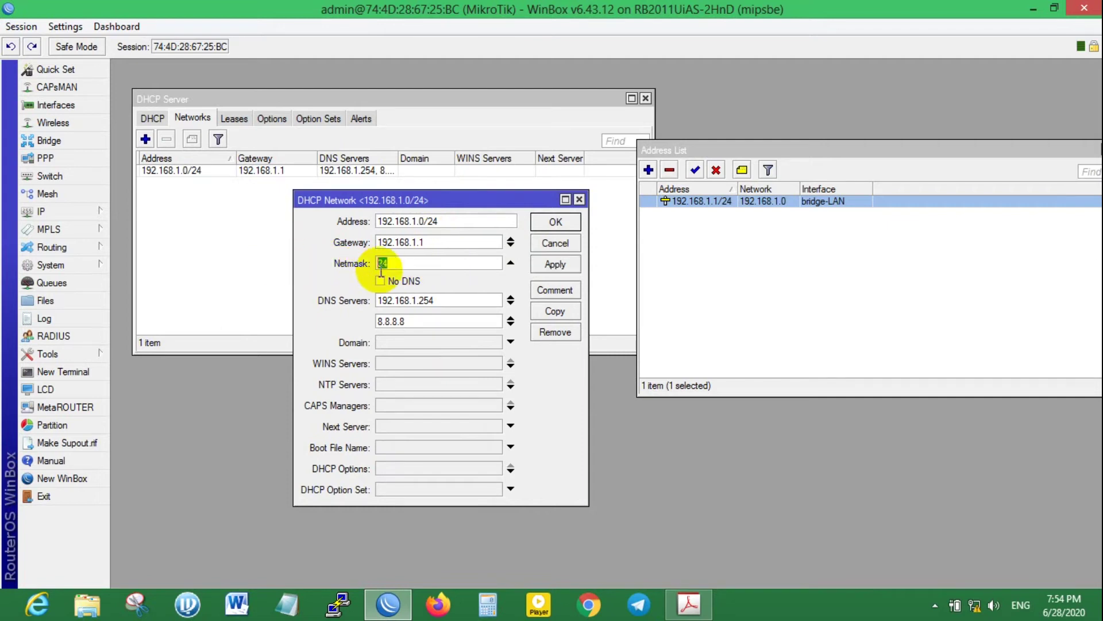
# Re-enter 24 as the DHCP network's netmask, and try saving the entry with the netmask cleared.
pyautogui.doubleClick(409, 266)
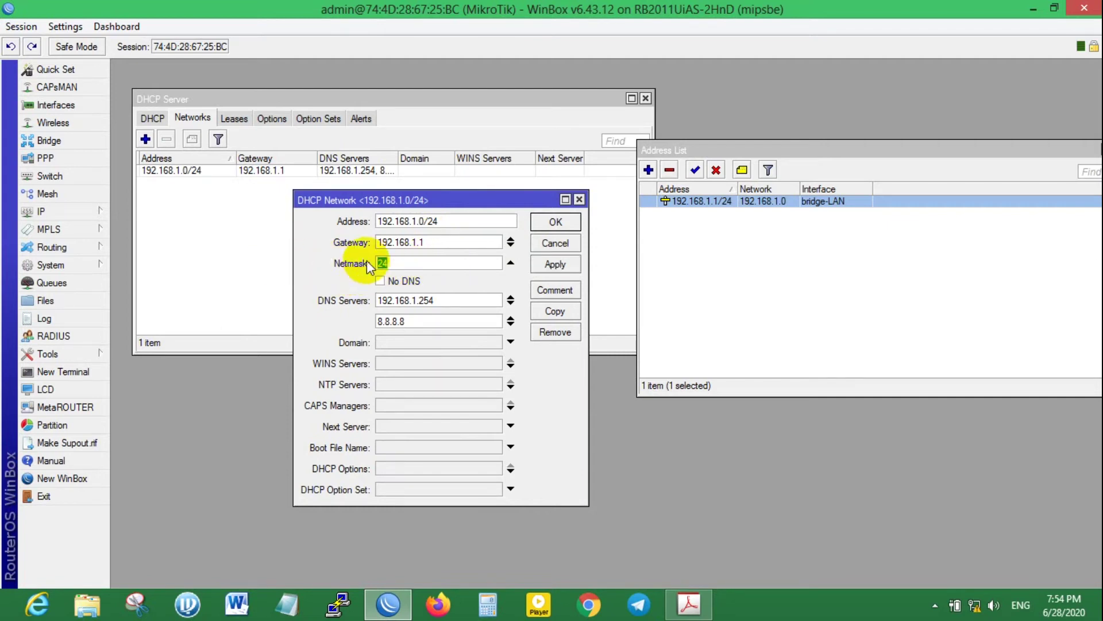
pyautogui.click(395, 266)
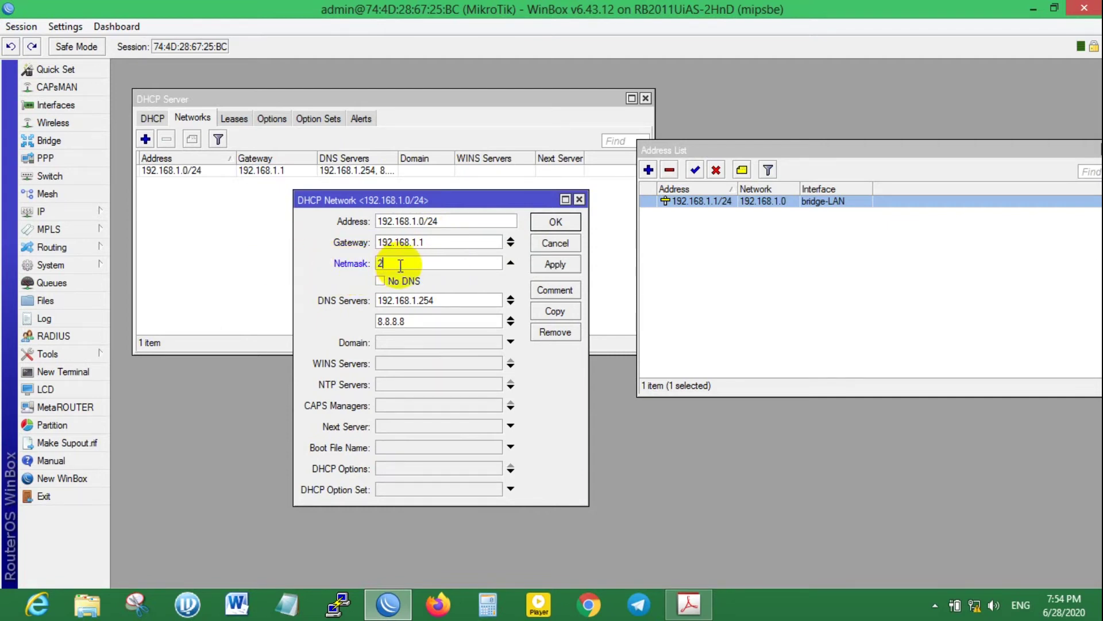
pyautogui.doubleClick(400, 265)
pyautogui.click(555, 264)
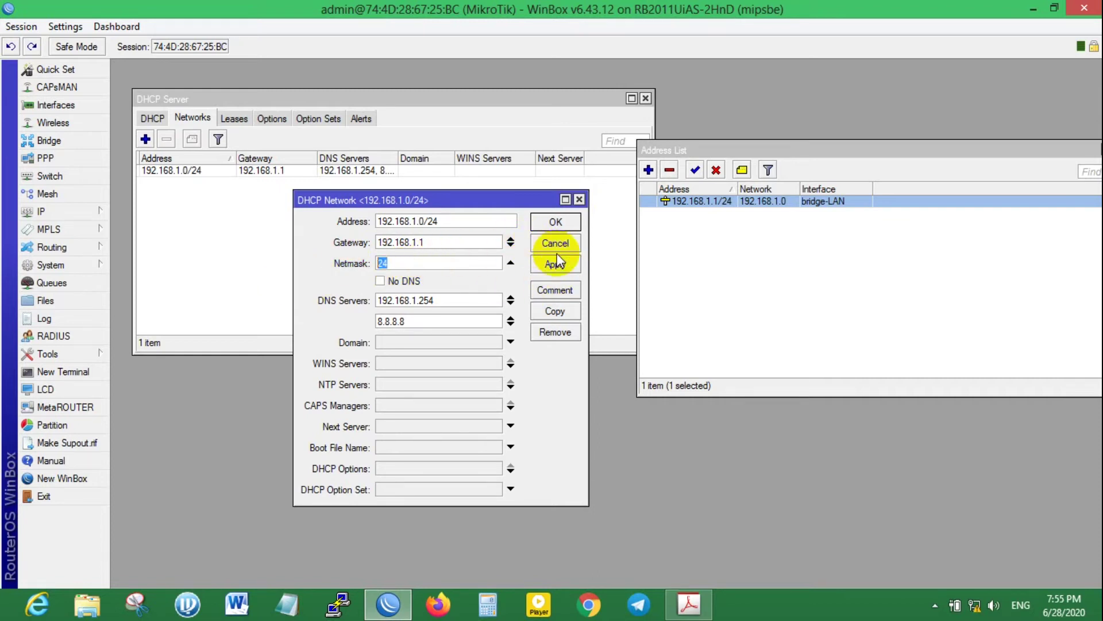
pyautogui.click(510, 263)
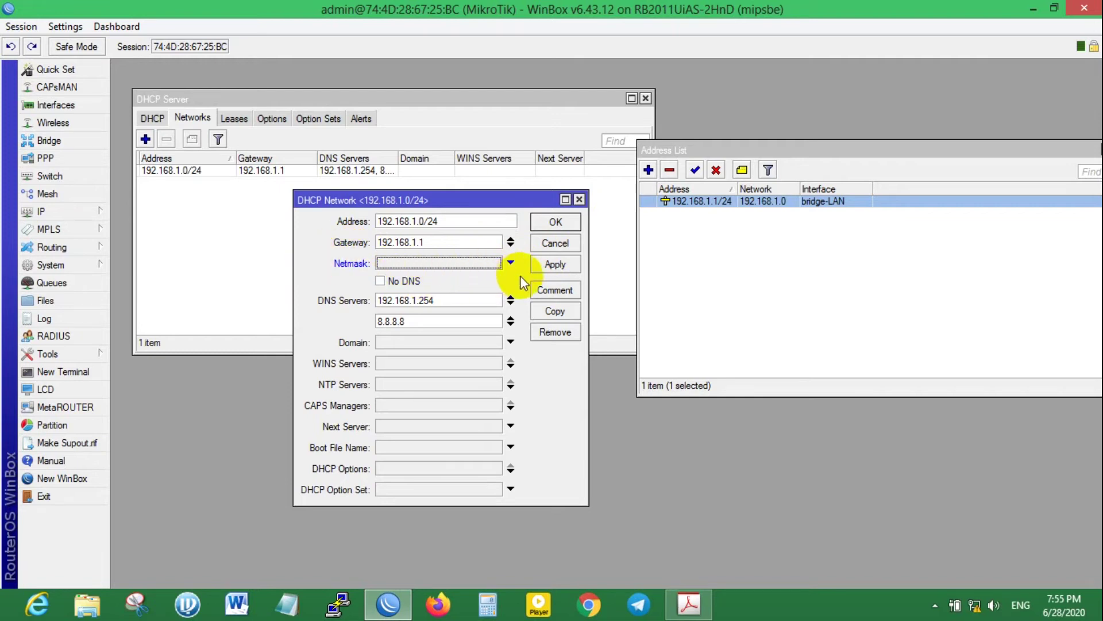
pyautogui.click(549, 265)
pyautogui.click(555, 222)
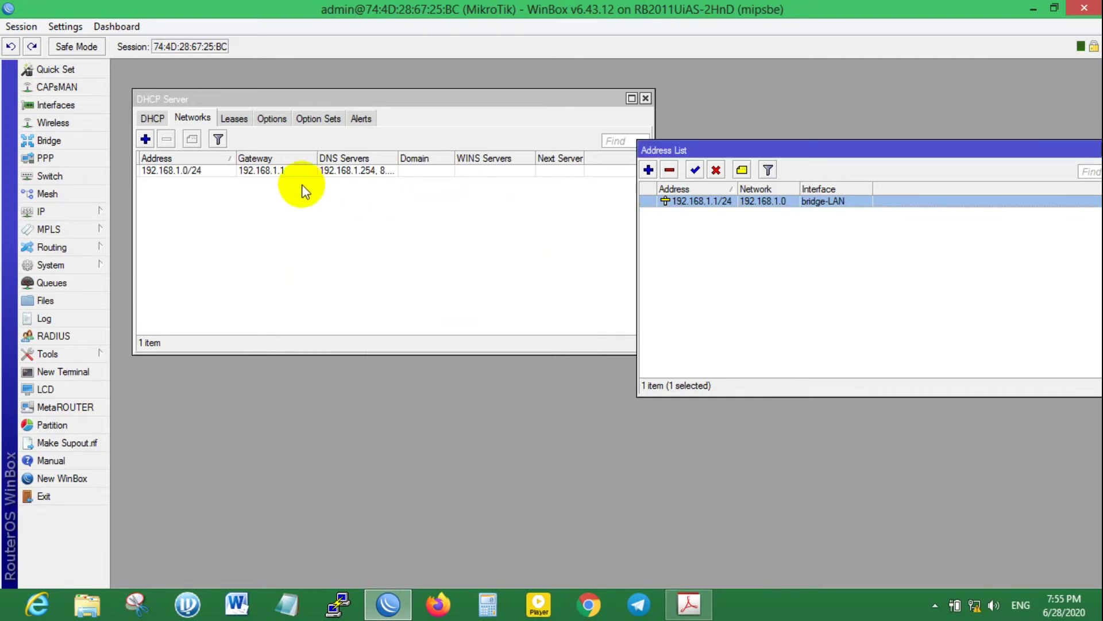
# Reopen the 192.168.1.0/24 DHCP network, set its netmask to 24, and save the entry.
pyautogui.doubleClick(276, 171)
pyautogui.click(443, 264)
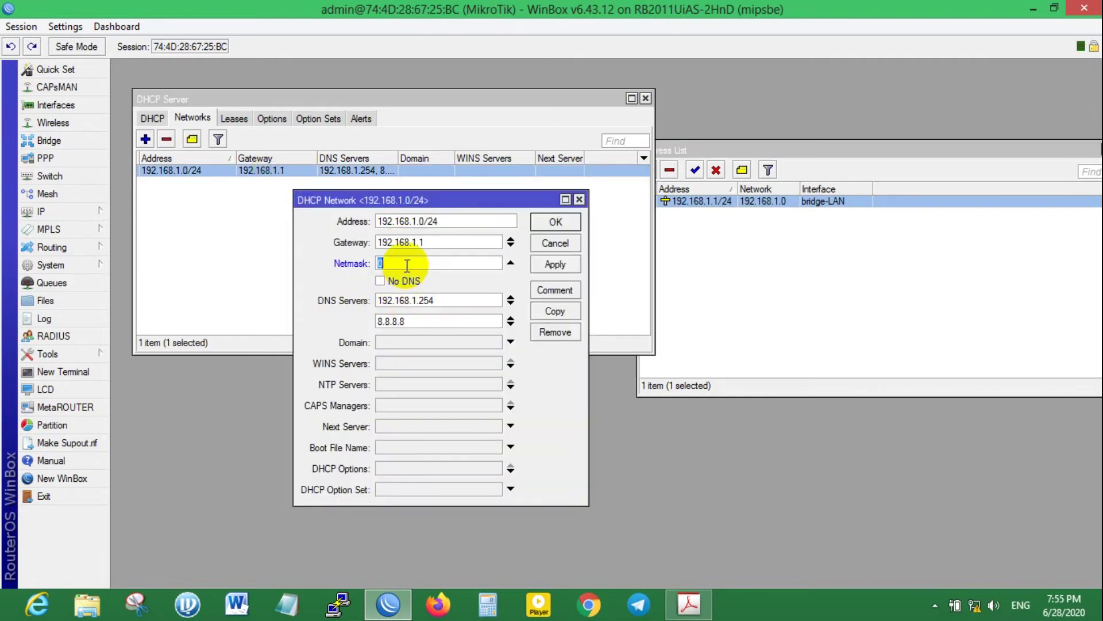
pyautogui.write('24')
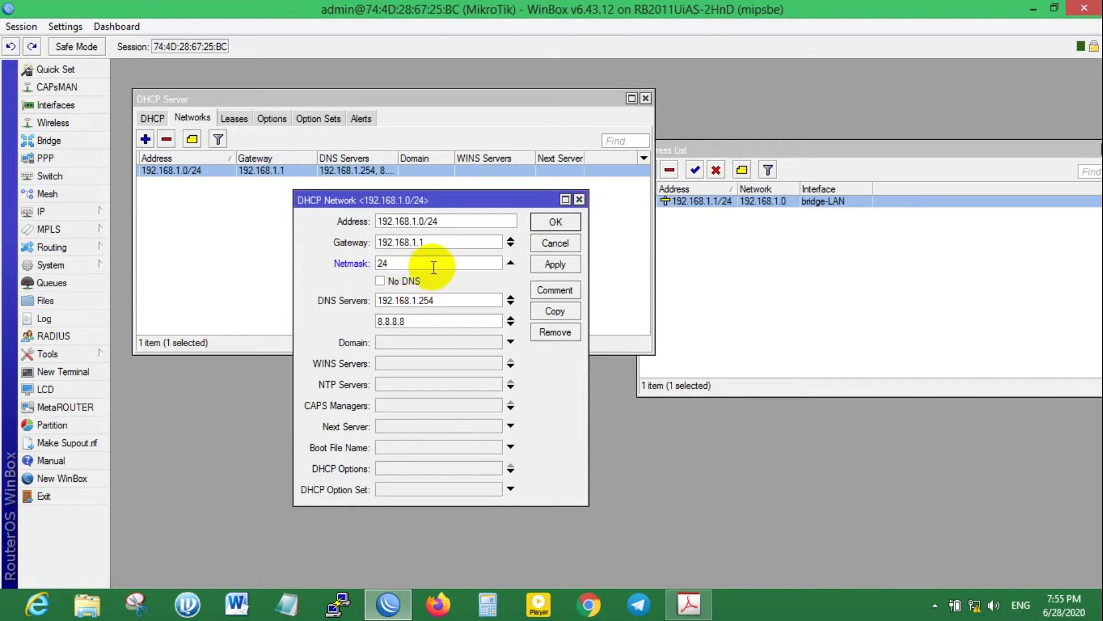
pyautogui.doubleClick(412, 265)
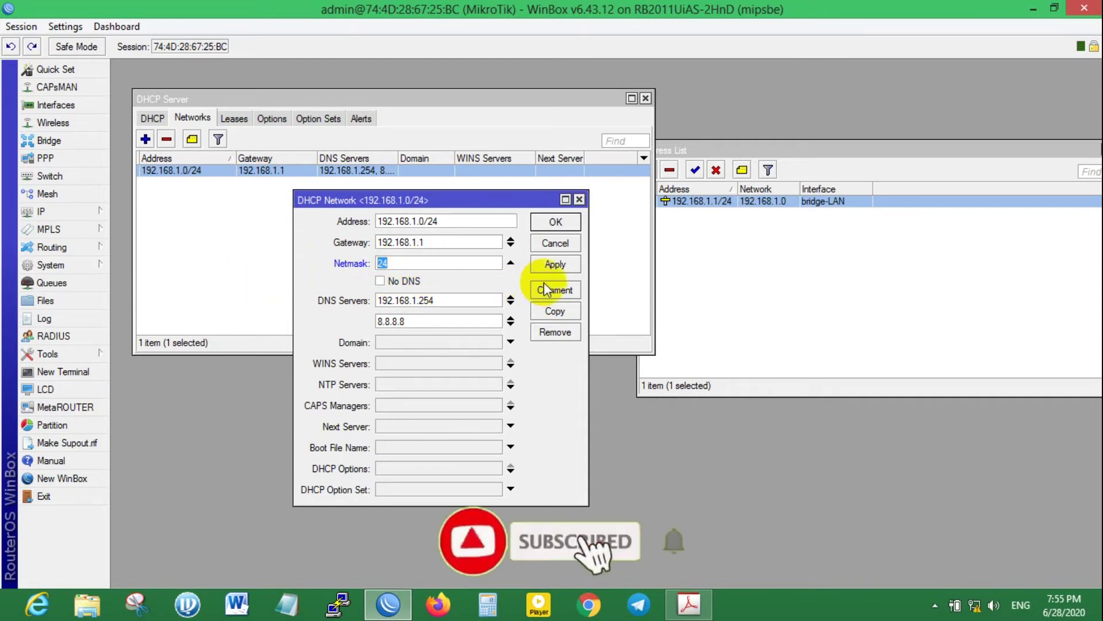
pyautogui.click(549, 224)
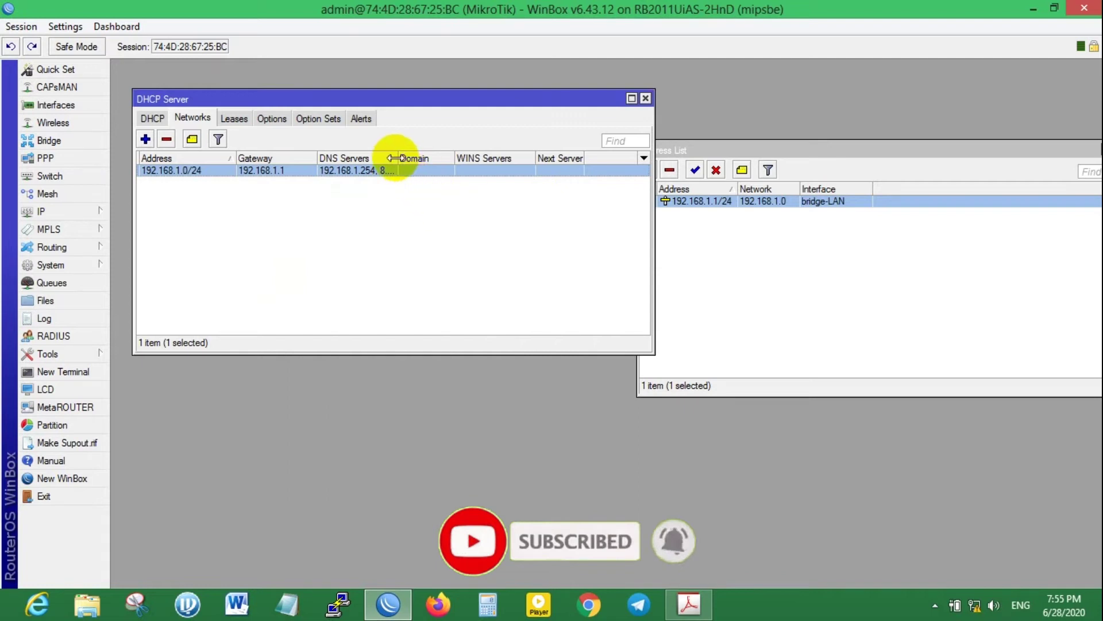
# Widen the DNS Servers column of the Networks list to show both servers, and close the Address List window.
pyautogui.moveTo(399, 158); pyautogui.dragTo(443, 167)
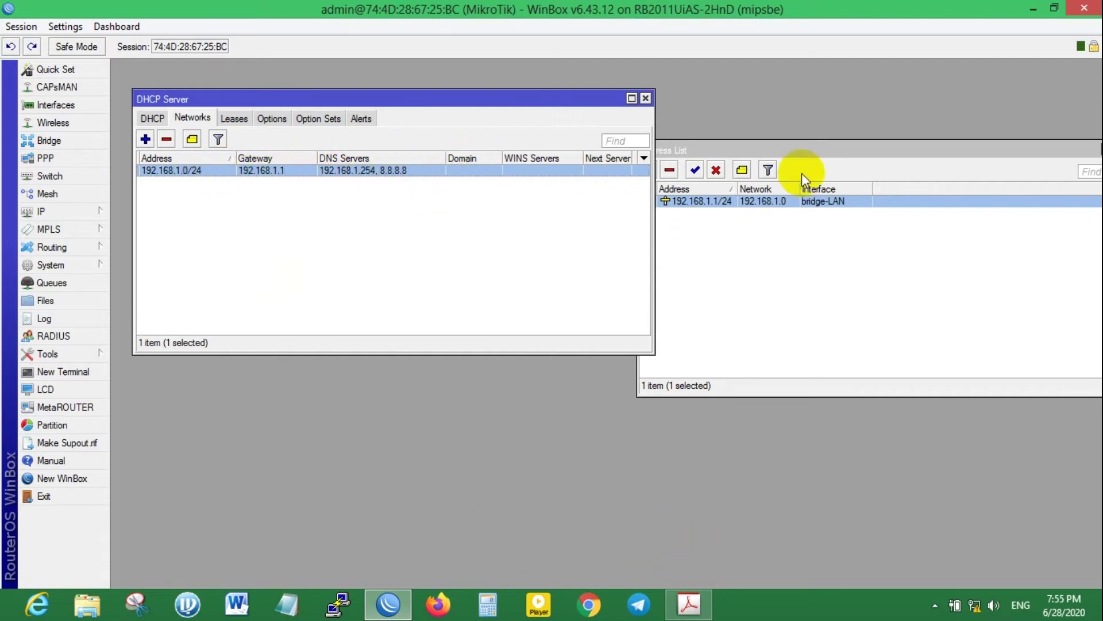
pyautogui.moveTo(769, 150); pyautogui.dragTo(682, 134)
pyautogui.click(1034, 134)
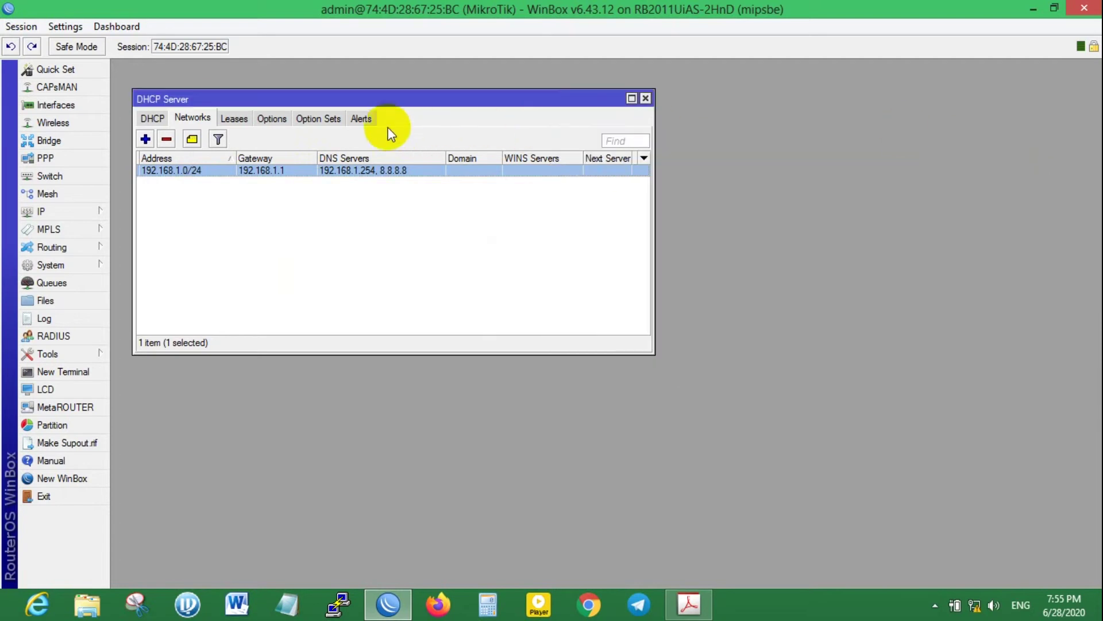
pyautogui.moveTo(378, 106); pyautogui.dragTo(458, 125)
# Open the 192.168.1.0/24 DHCP network, review its address, gateway, netmask and DNS servers, and close it without changes.
pyautogui.doubleClick(270, 190)
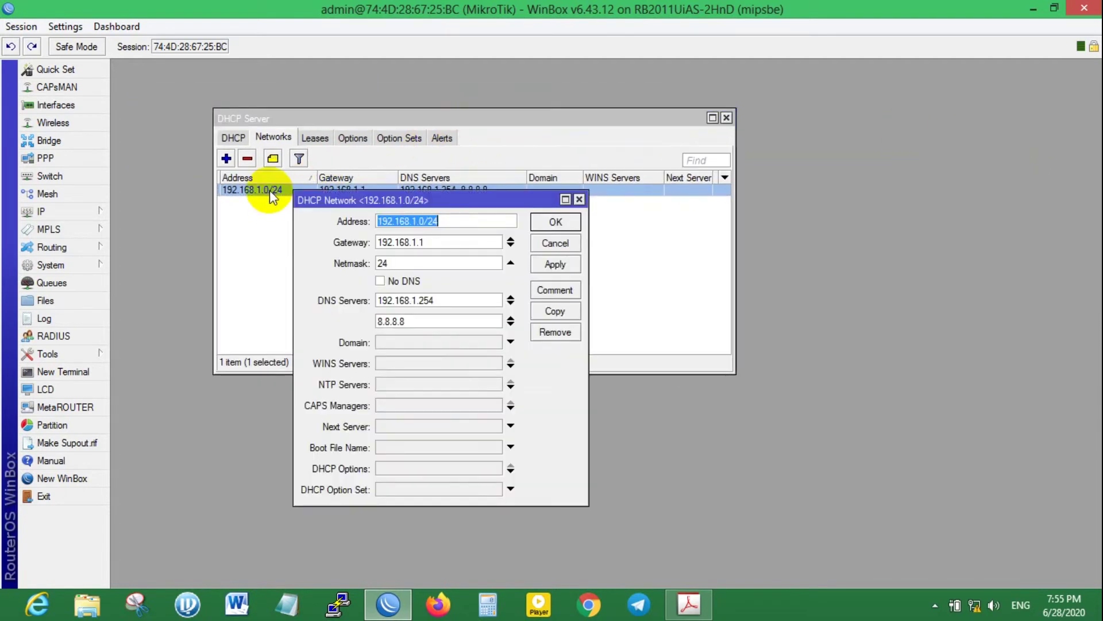
pyautogui.moveTo(358, 201); pyautogui.dragTo(331, 233)
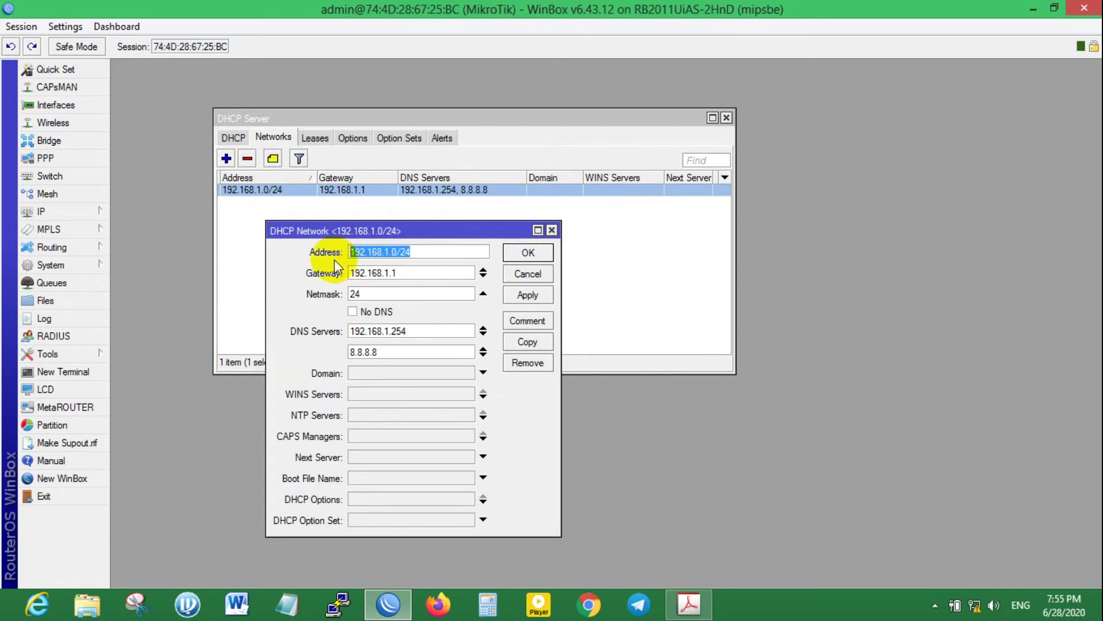
pyautogui.click(426, 256)
pyautogui.doubleClick(427, 256)
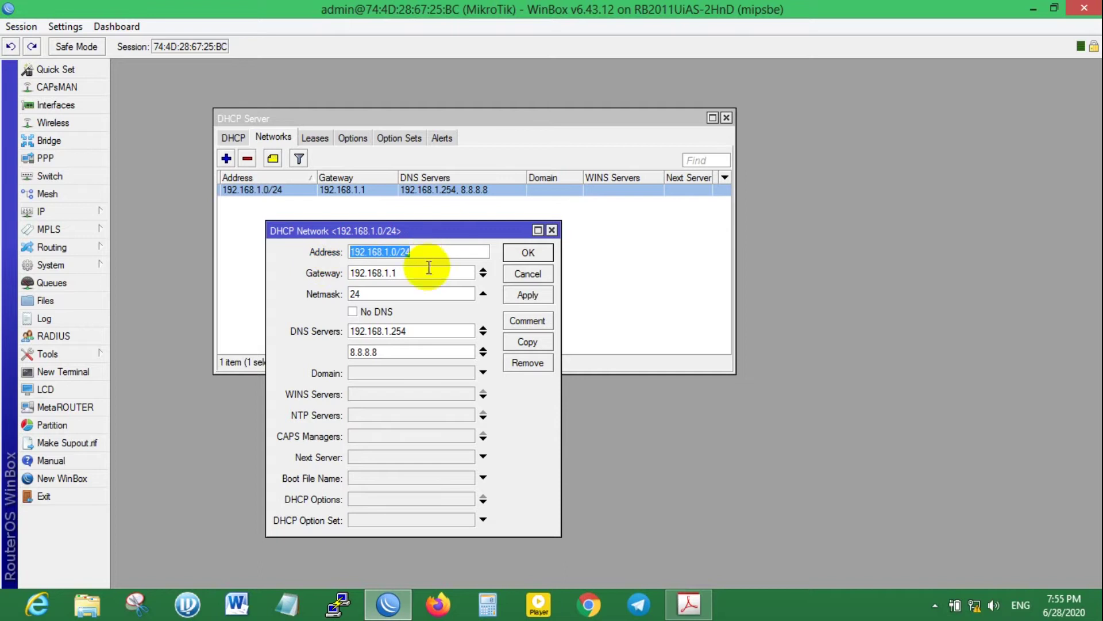
pyautogui.press('Tab')
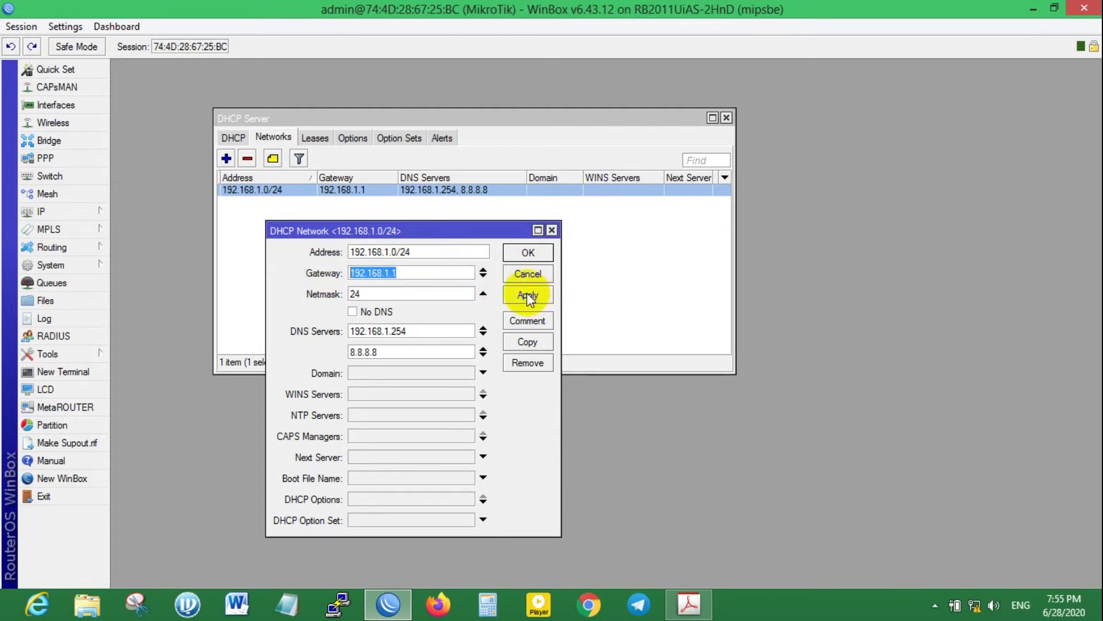
pyautogui.click(524, 270)
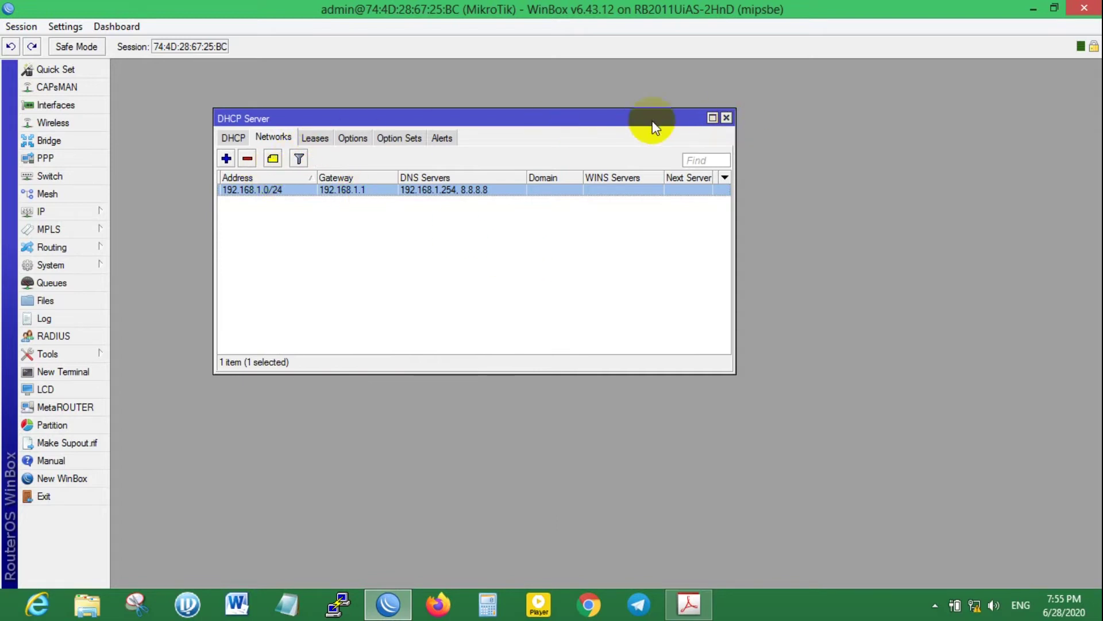
# Switch to MKT & CISCO.pdf, check the Network and DHCP Server items in the LAN outline, and return to WinBox.
pyautogui.moveTo(648, 123); pyautogui.dragTo(587, 131)
pyautogui.click(689, 604)
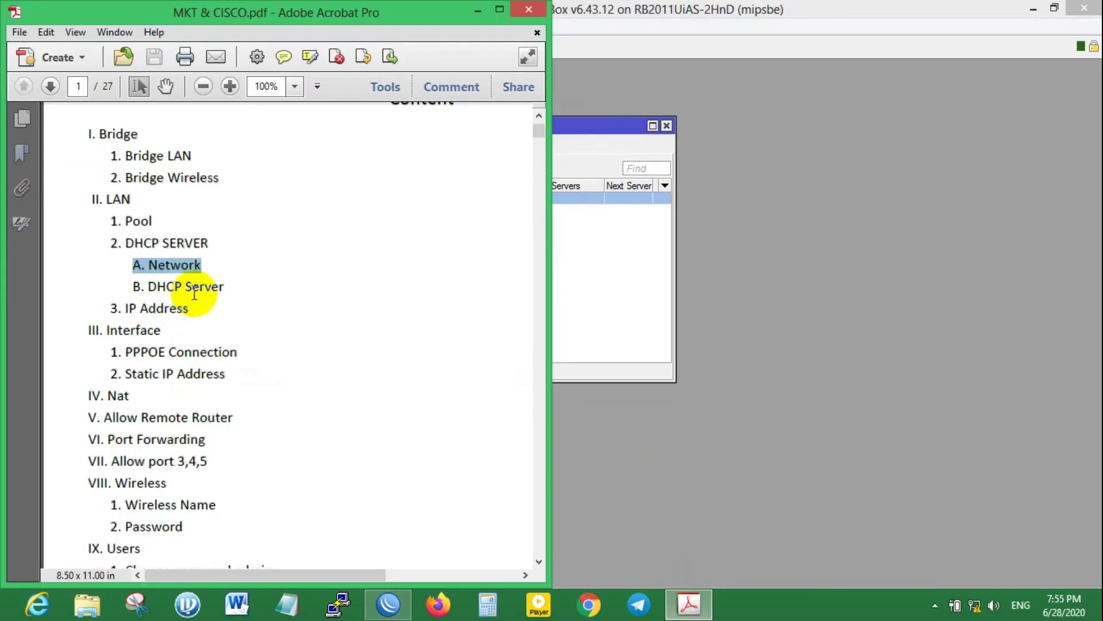
pyautogui.click(210, 264)
pyautogui.doubleClick(198, 265)
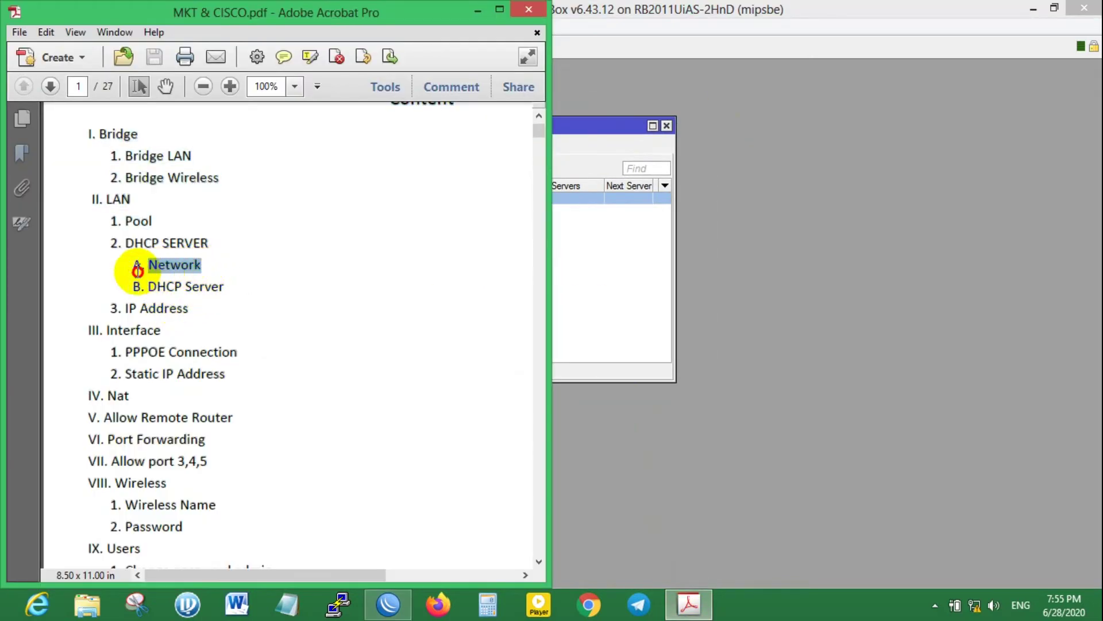
pyautogui.moveTo(135, 265); pyautogui.dragTo(184, 286)
pyautogui.click(226, 286)
pyautogui.click(234, 273)
pyautogui.click(185, 286)
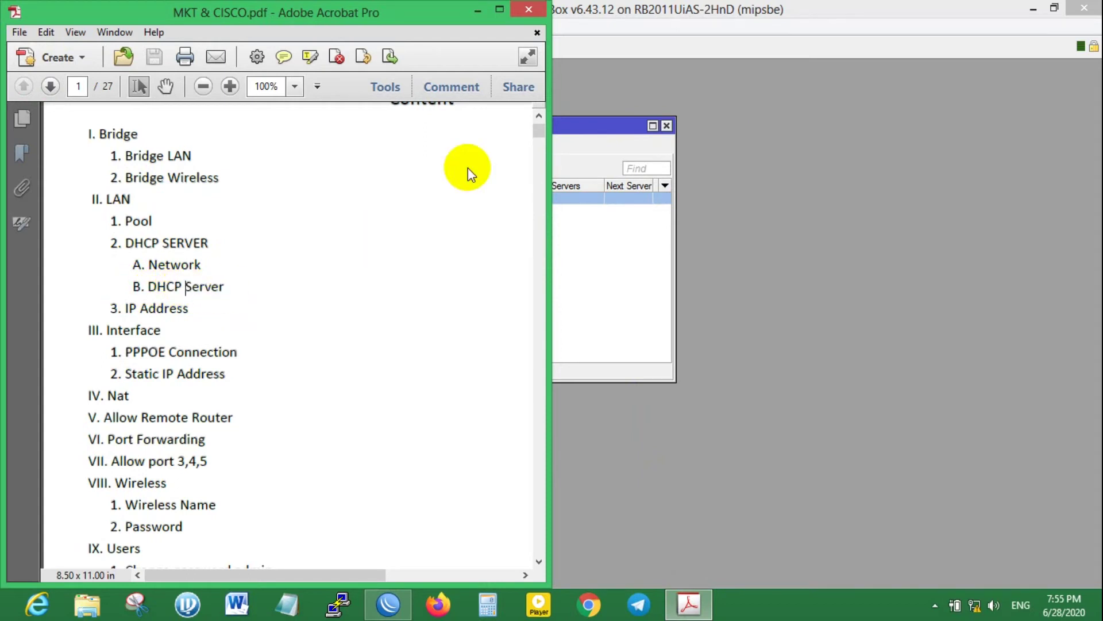
pyautogui.click(480, 10)
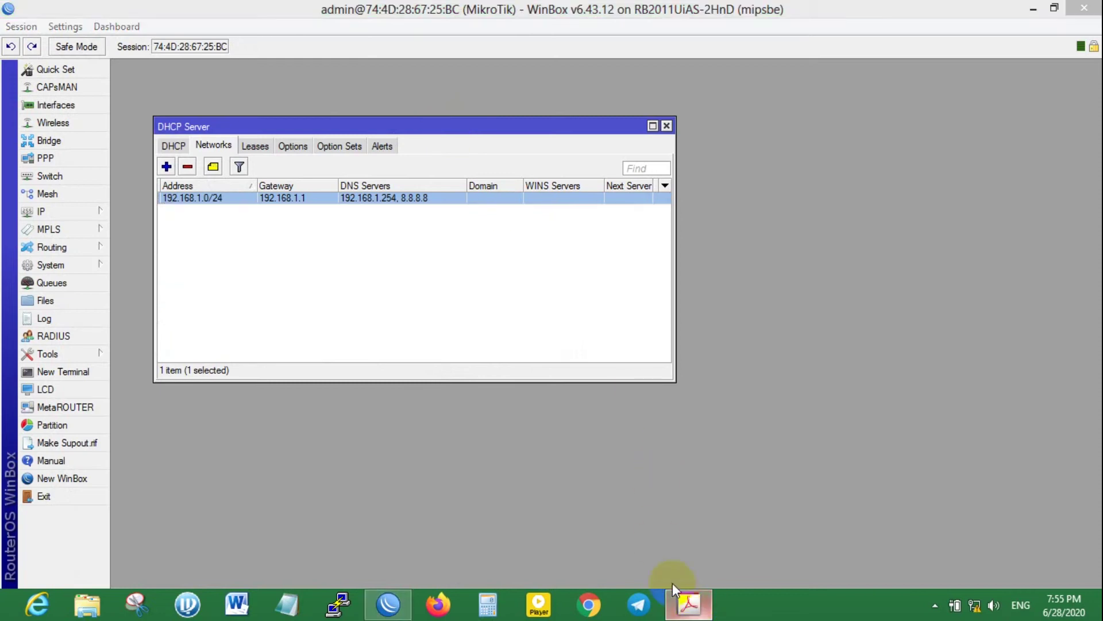
pyautogui.click(676, 592)
pyautogui.scroll(-5, 197, 344)
pyautogui.scroll(5, 185, 308)
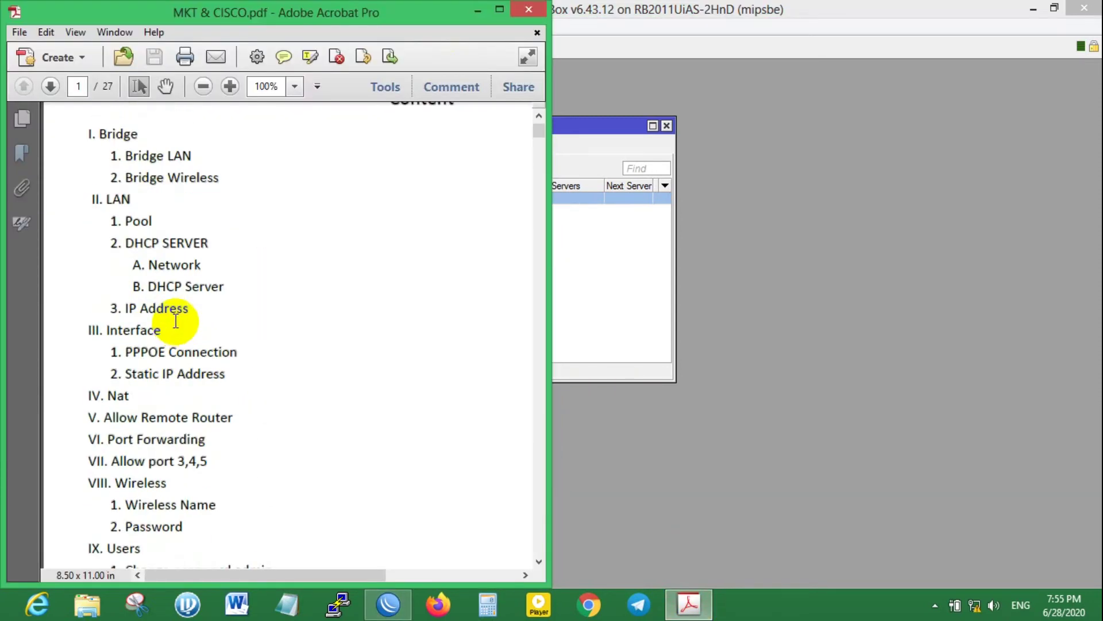
pyautogui.scroll(1, 175, 320)
pyautogui.moveTo(224, 325); pyautogui.dragTo(166, 303)
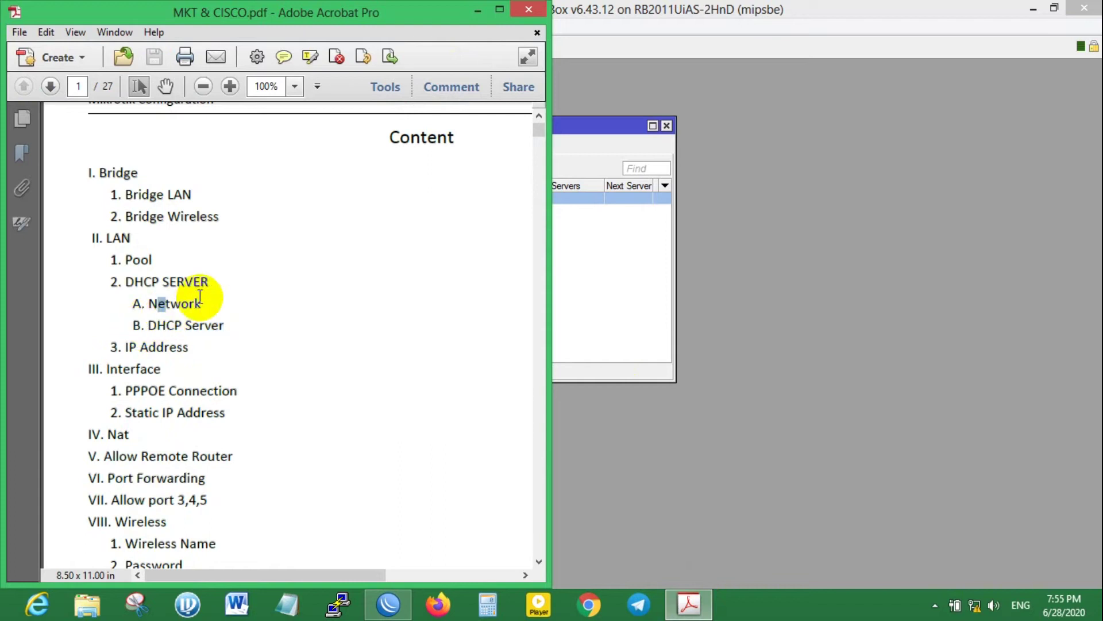
pyautogui.click(474, 11)
# Close the DHCP Server window, reopen it from the IP functions, and show its list of DHCP servers.
pyautogui.moveTo(515, 125); pyautogui.dragTo(481, 94)
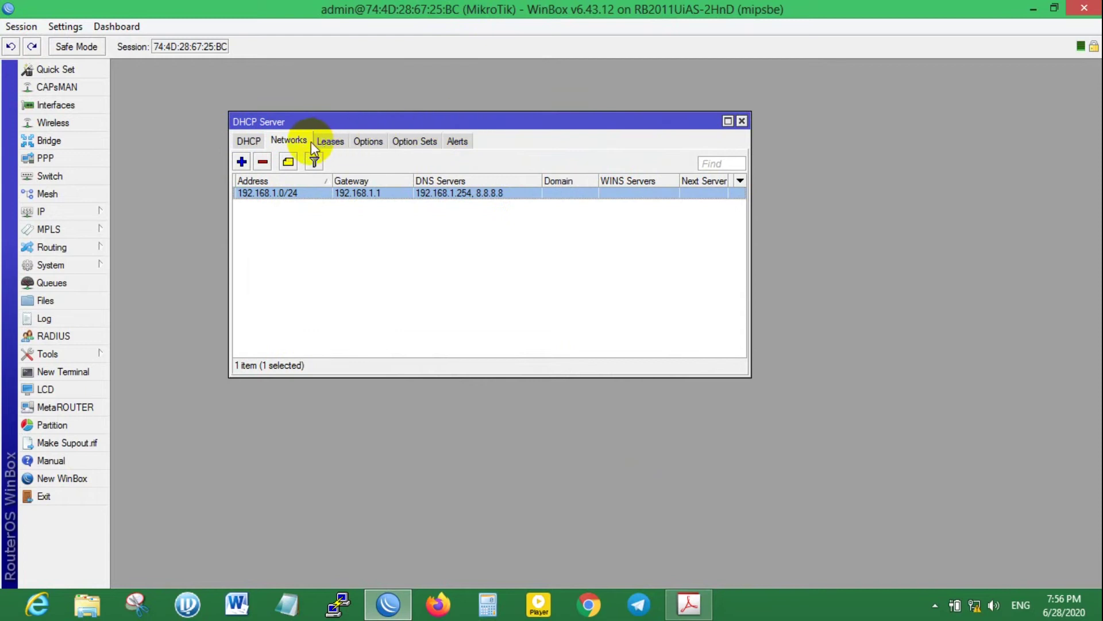
pyautogui.click(742, 121)
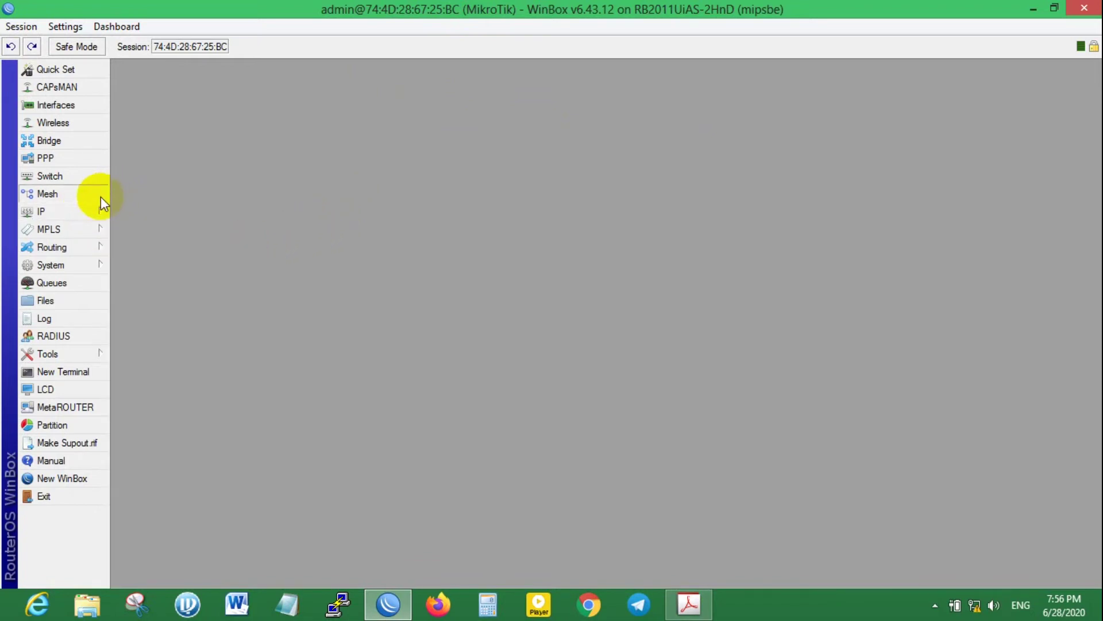
pyautogui.click(95, 211)
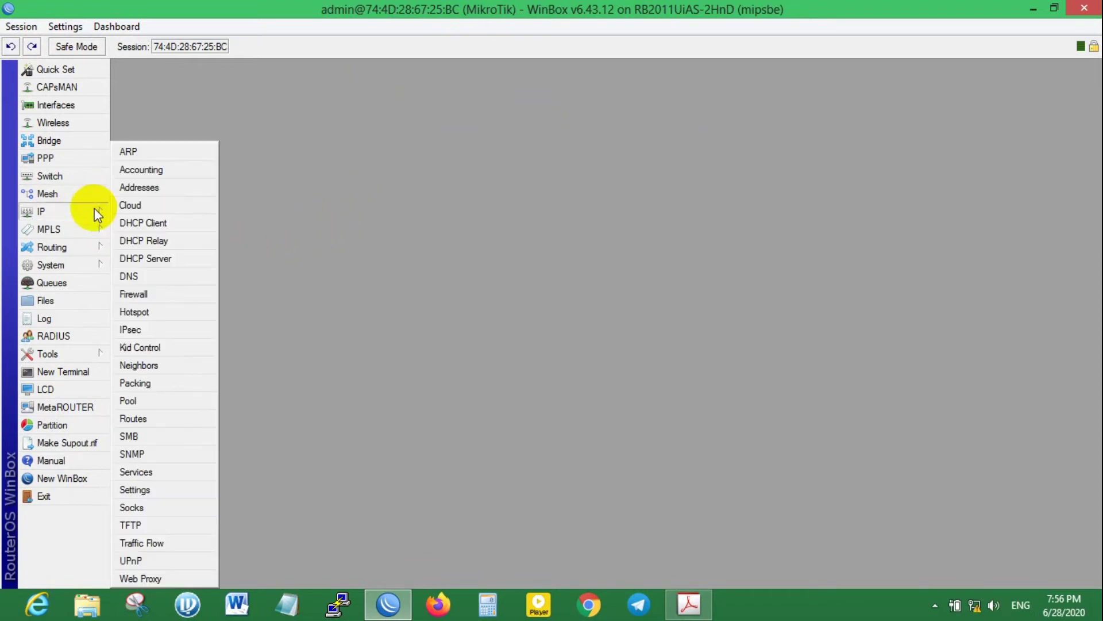
pyautogui.click(164, 259)
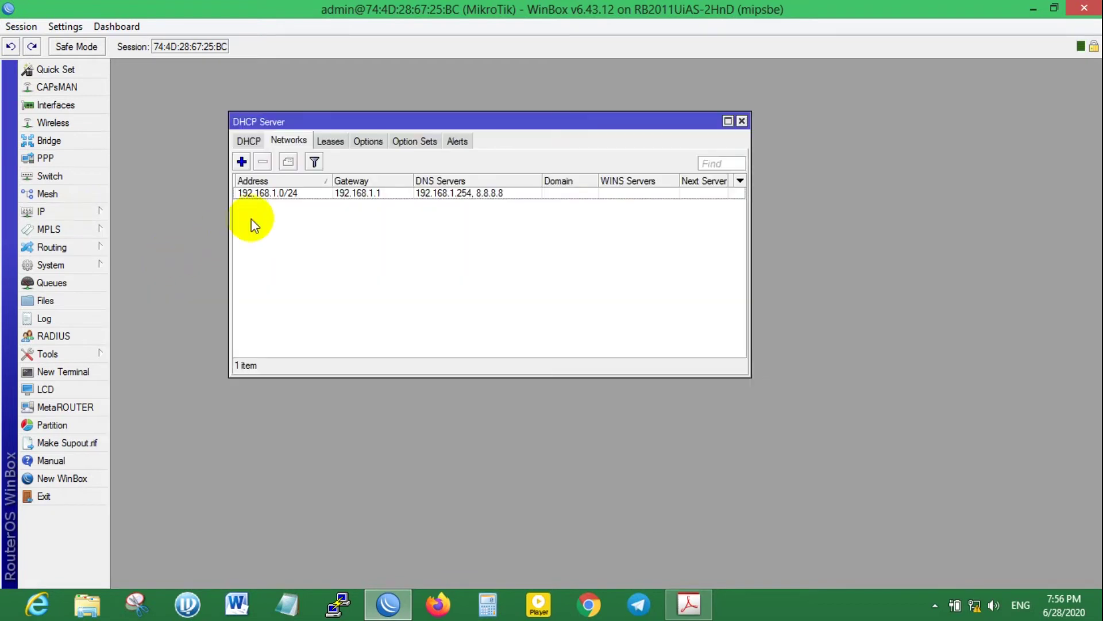
pyautogui.moveTo(267, 123); pyautogui.dragTo(218, 141)
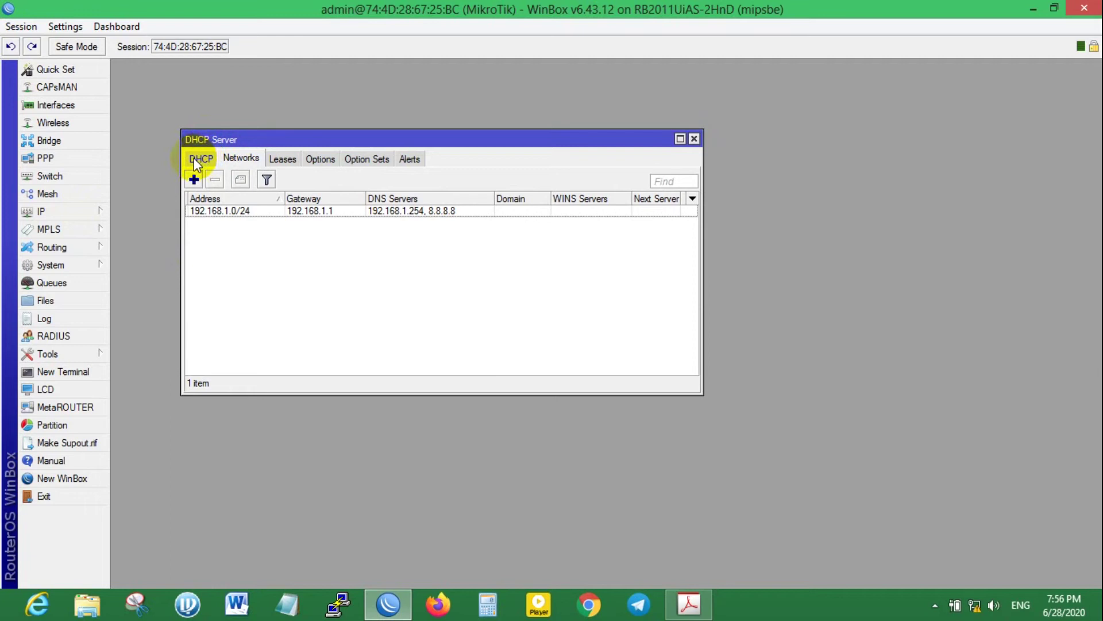
pyautogui.click(198, 161)
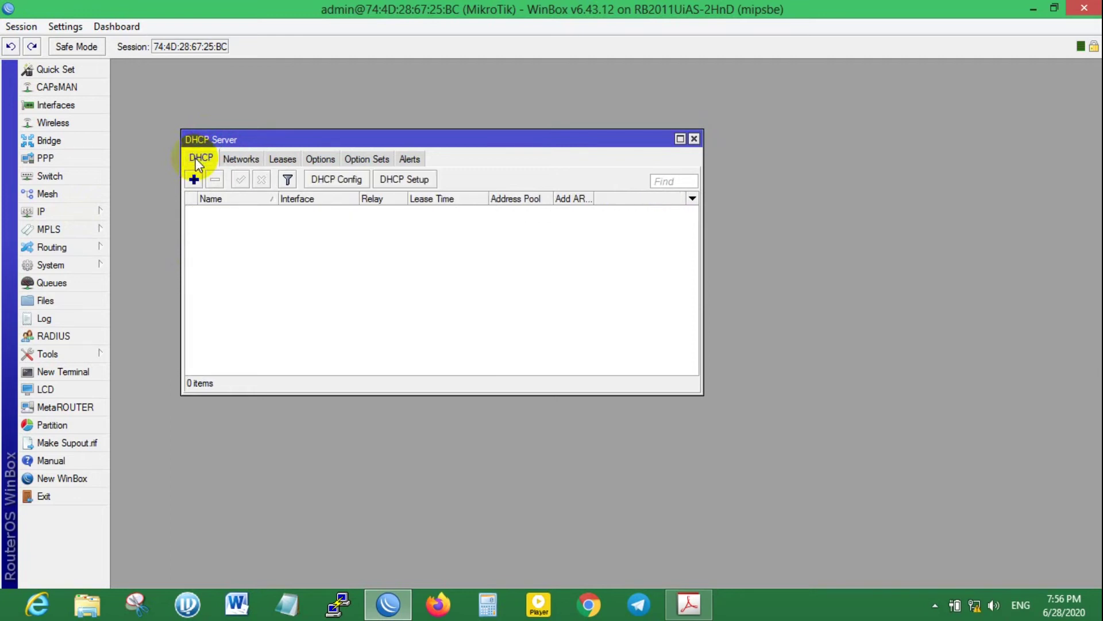
# Enlarge the DHCP Server window and start a new DHCP server entry, positioning its dialog over the server list.
pyautogui.hotkey('ctrl', 'Tab')
pyautogui.click(196, 159)
pyautogui.moveTo(226, 136); pyautogui.dragTo(202, 127)
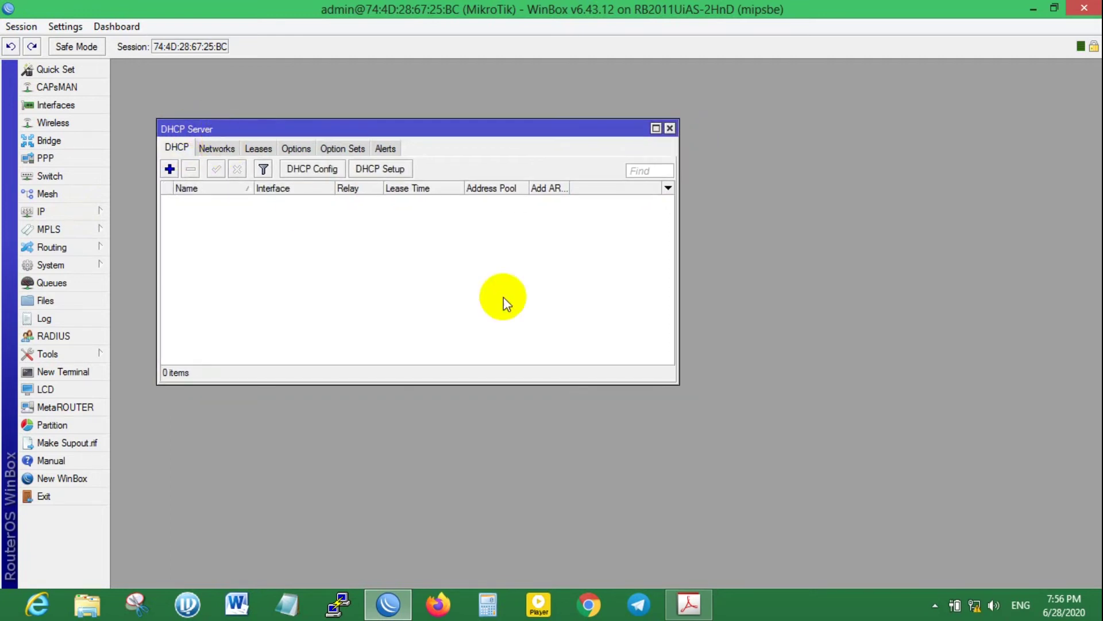
pyautogui.moveTo(675, 381); pyautogui.dragTo(719, 420)
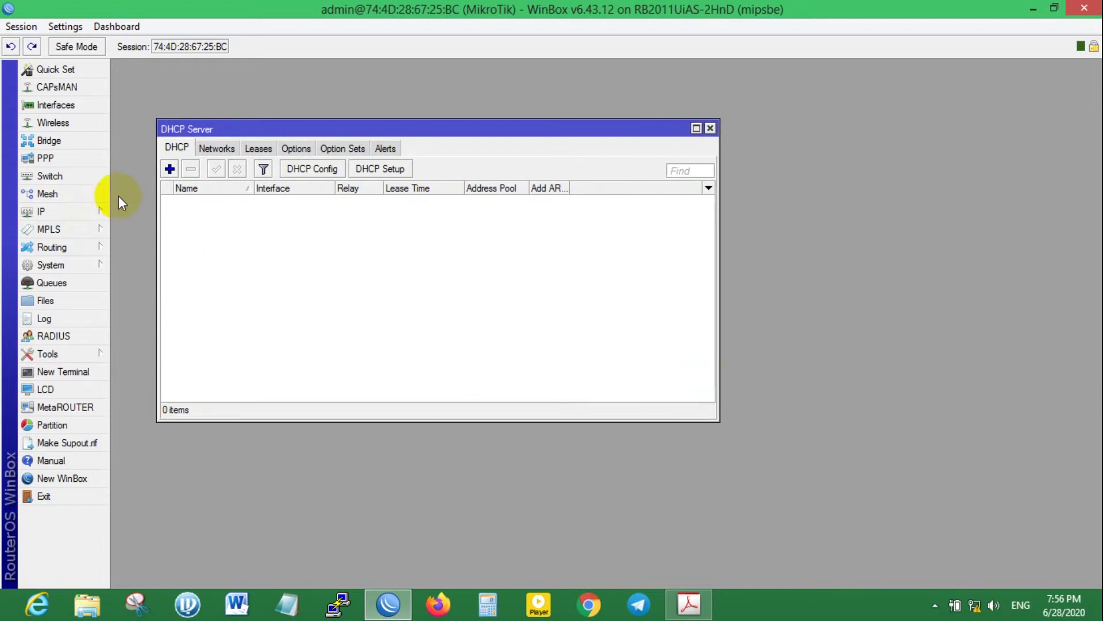
pyautogui.click(170, 169)
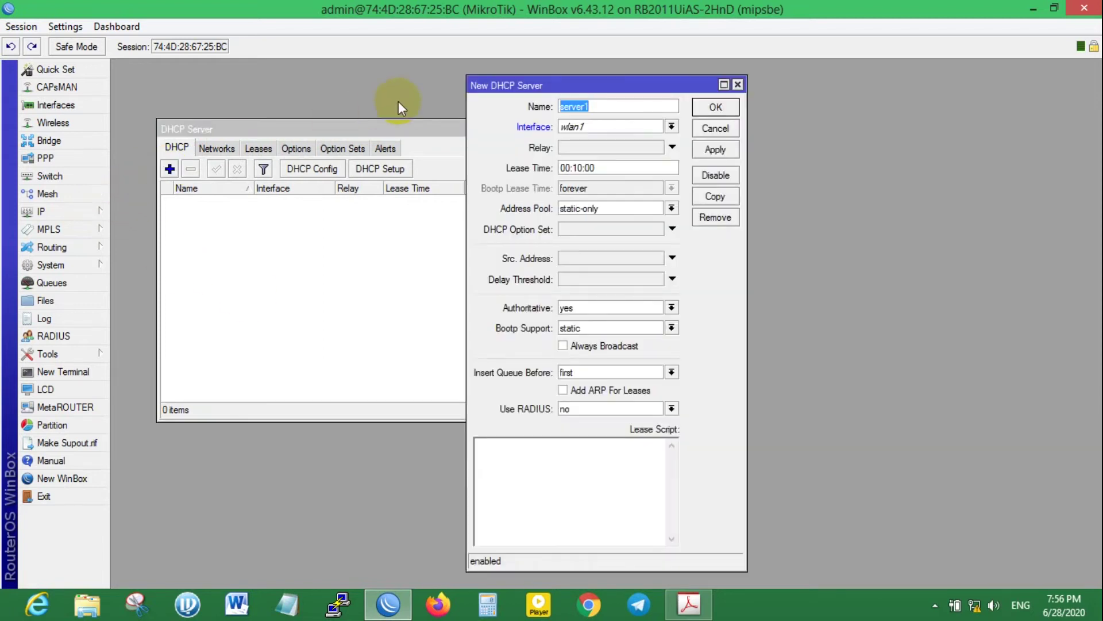
pyautogui.moveTo(546, 83); pyautogui.dragTo(501, 95)
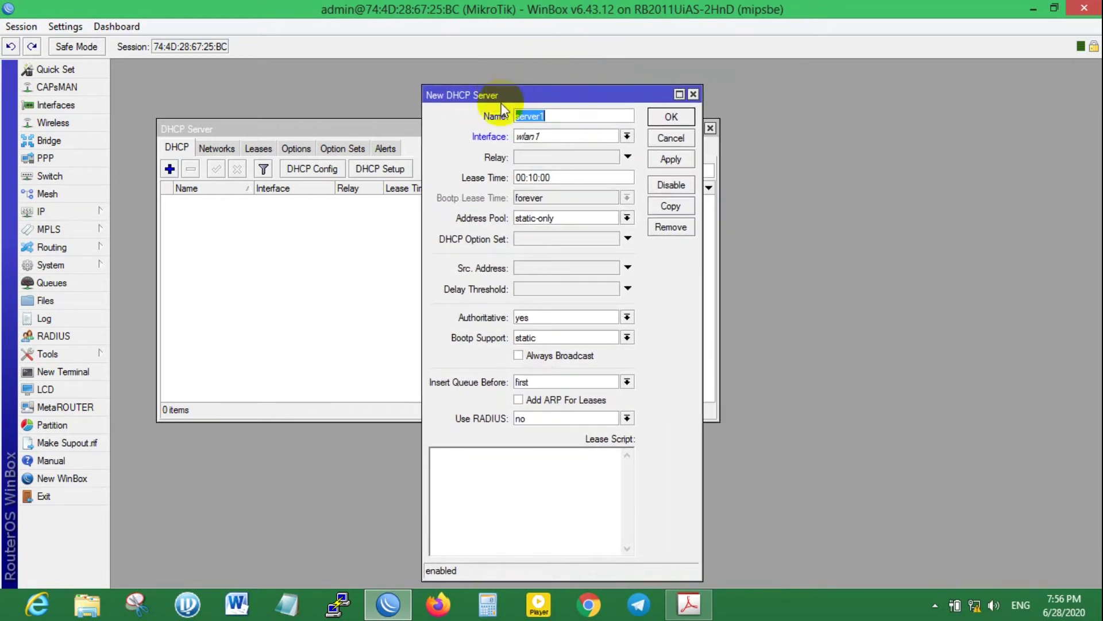
# Widen the New DHCP Server window and reposition it over the right part of the server list.
pyautogui.moveTo(484, 96); pyautogui.dragTo(397, 110)
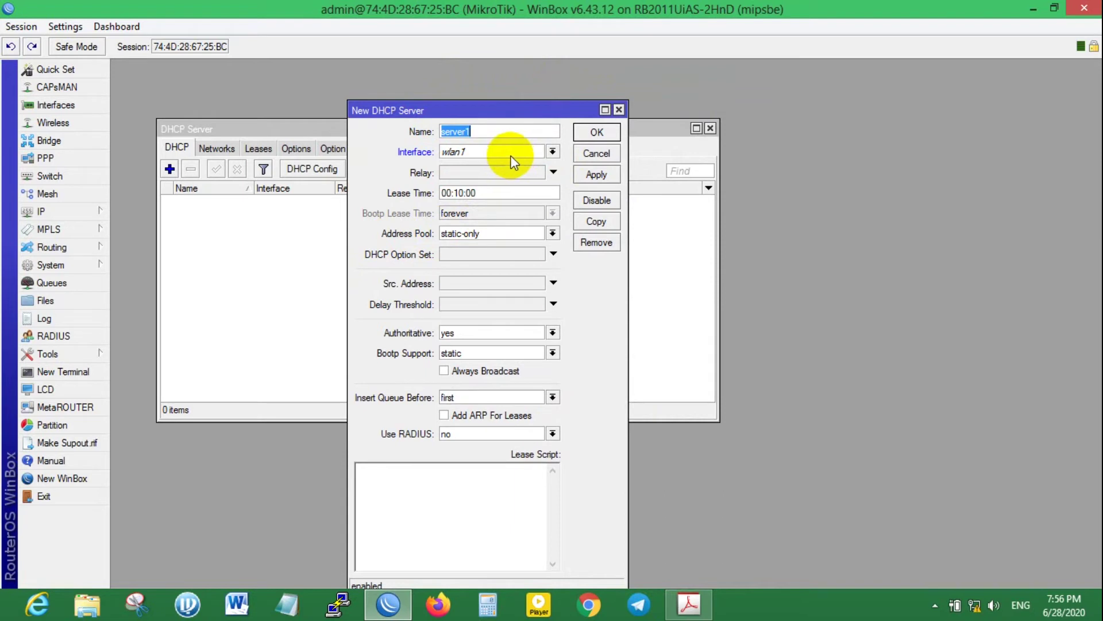
pyautogui.moveTo(493, 111); pyautogui.dragTo(420, 95)
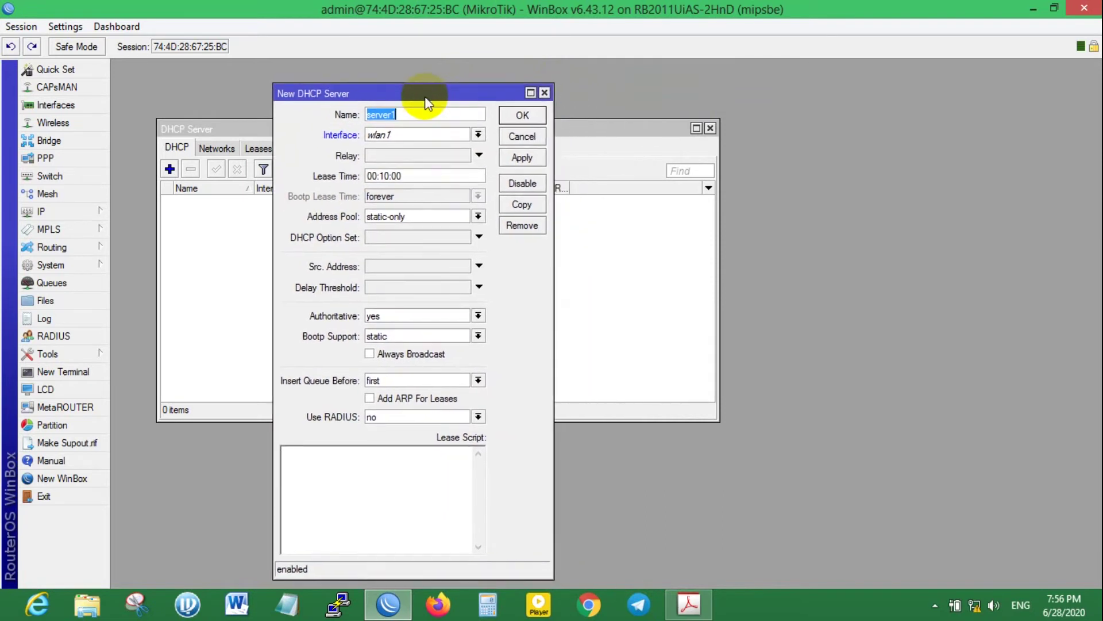
pyautogui.moveTo(553, 435); pyautogui.dragTo(779, 440)
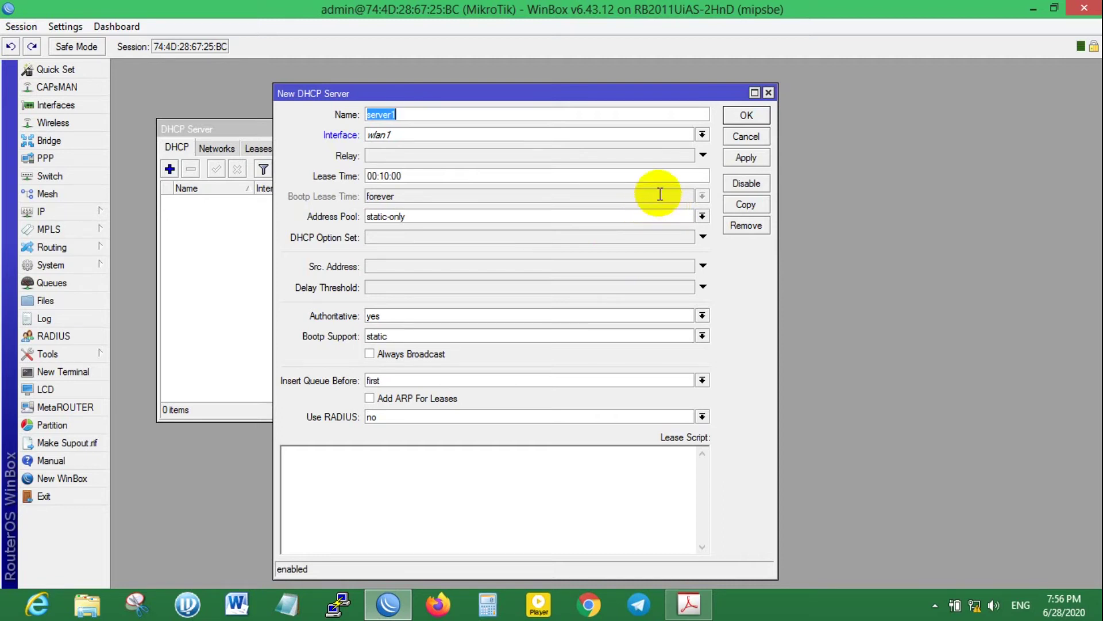
pyautogui.moveTo(562, 93); pyautogui.dragTo(592, 97)
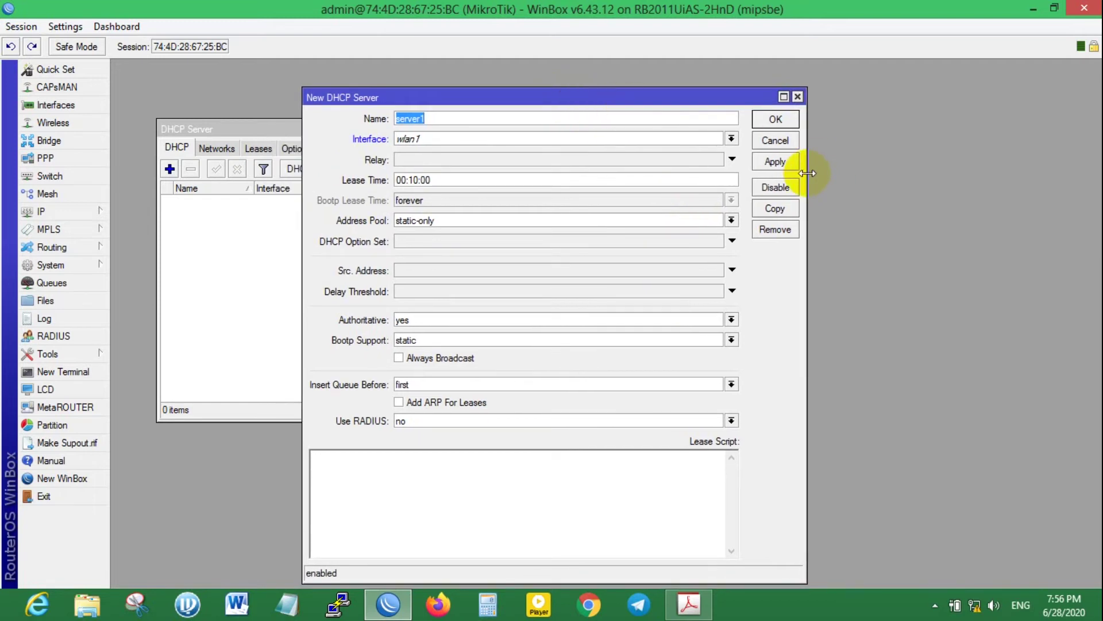
pyautogui.moveTo(450, 106); pyautogui.dragTo(573, 111)
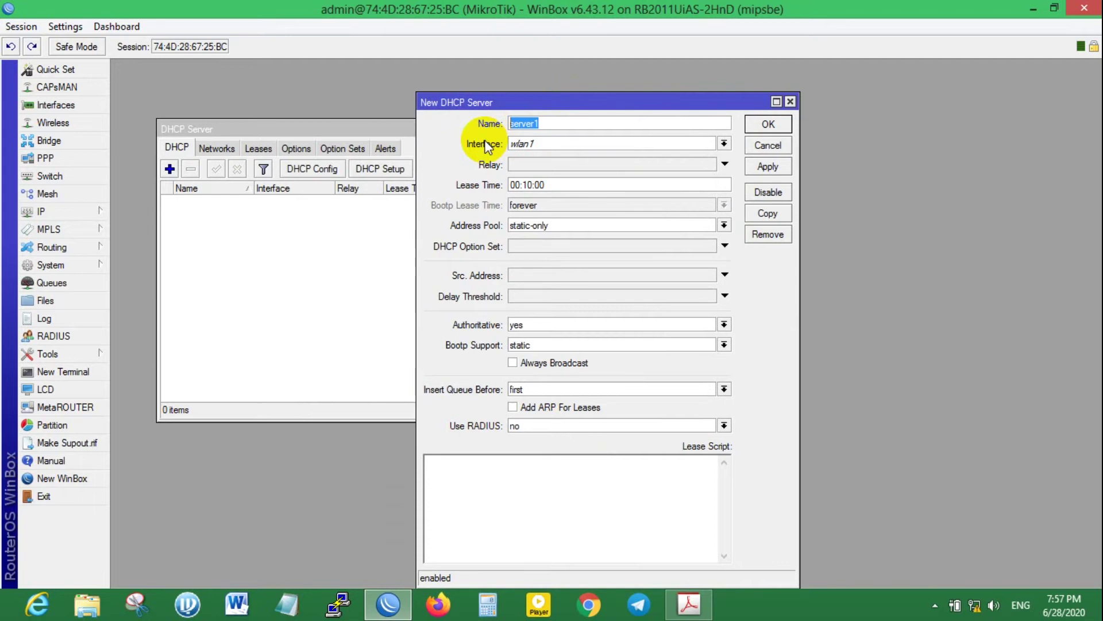
# Name the new DHCP server DHCP-LAN1 and assign it to the bridge-LAN interface.
pyautogui.write('DHCP-LAN')
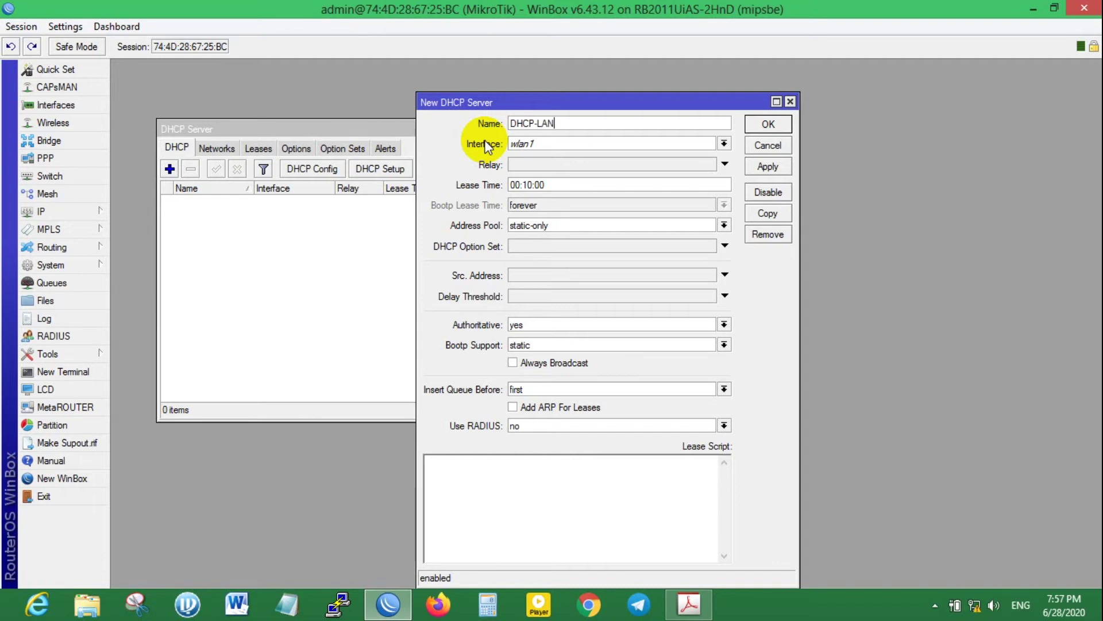
pyautogui.write('1')
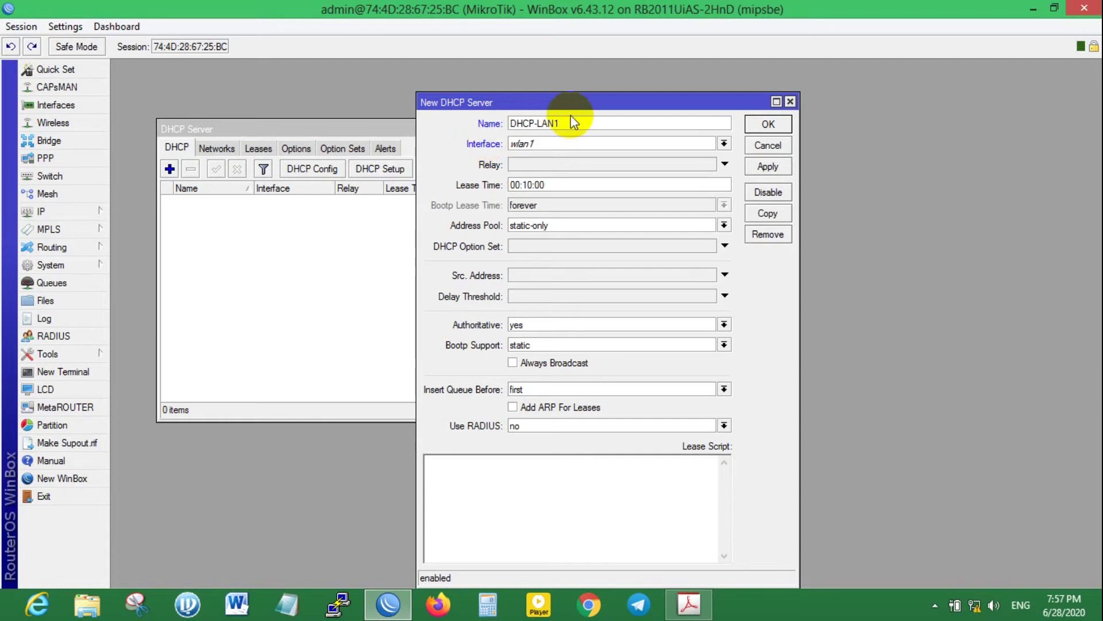
pyautogui.moveTo(591, 122); pyautogui.dragTo(539, 134)
pyautogui.write('LAN')
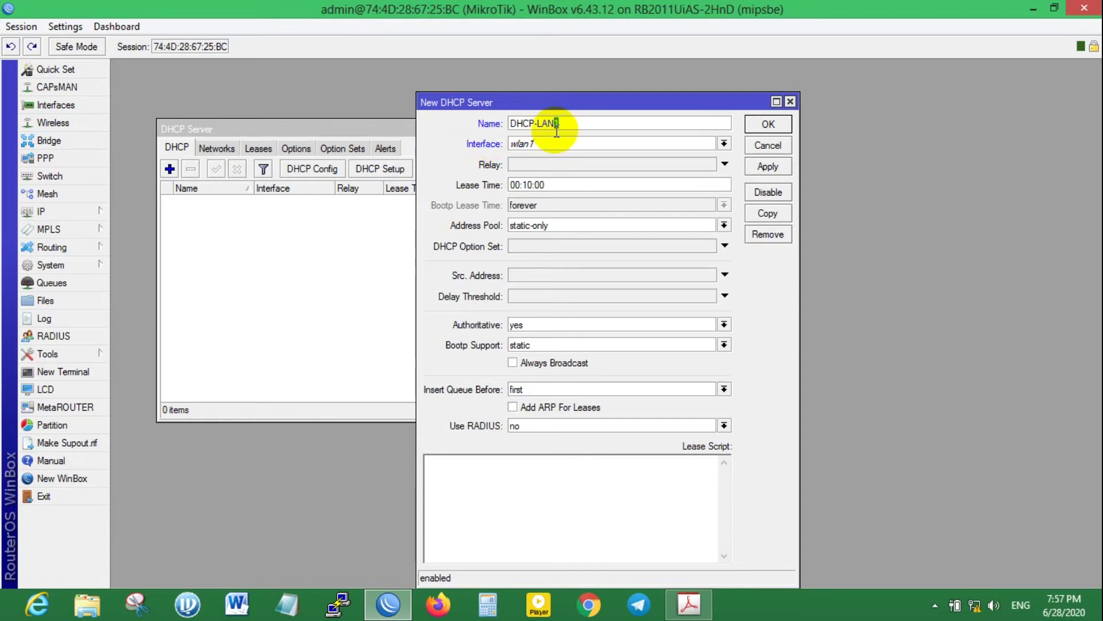
pyautogui.write('1')
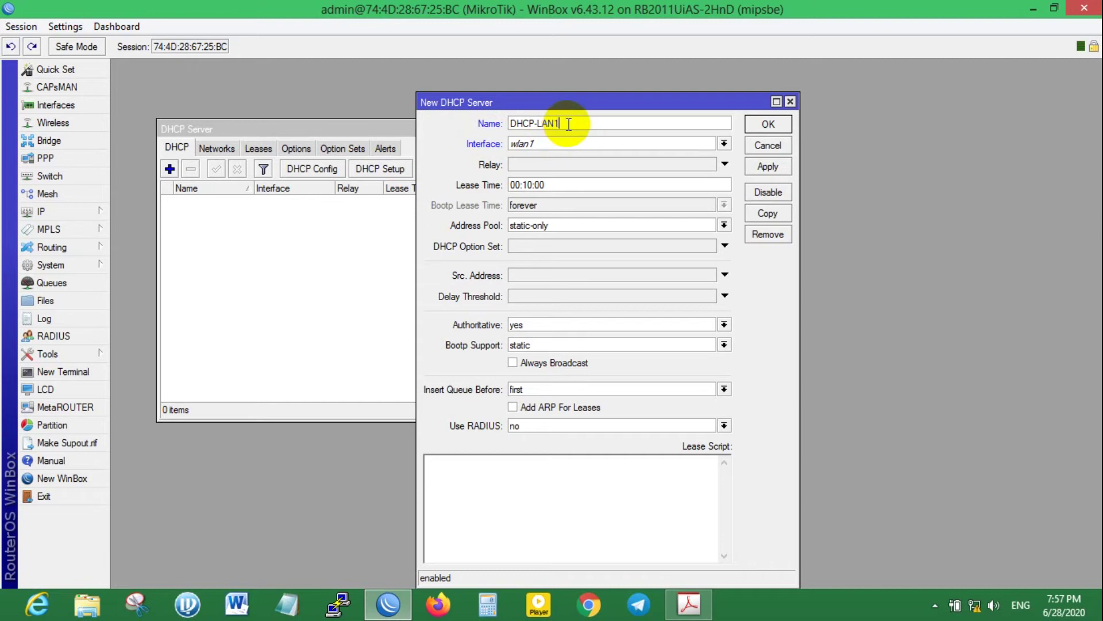
pyautogui.click(719, 143)
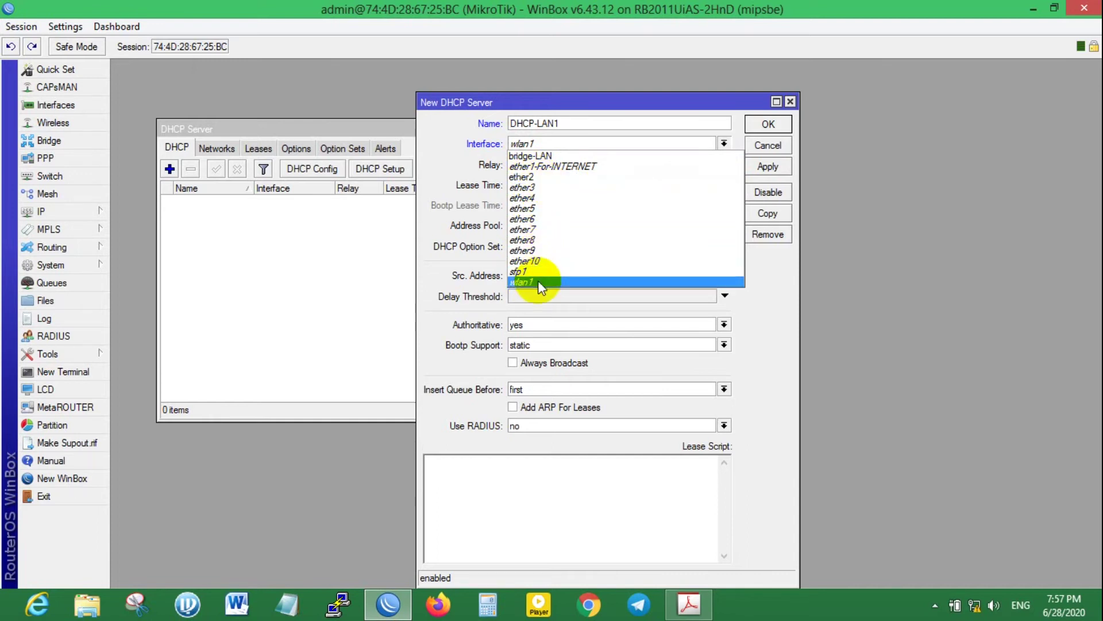
pyautogui.click(534, 156)
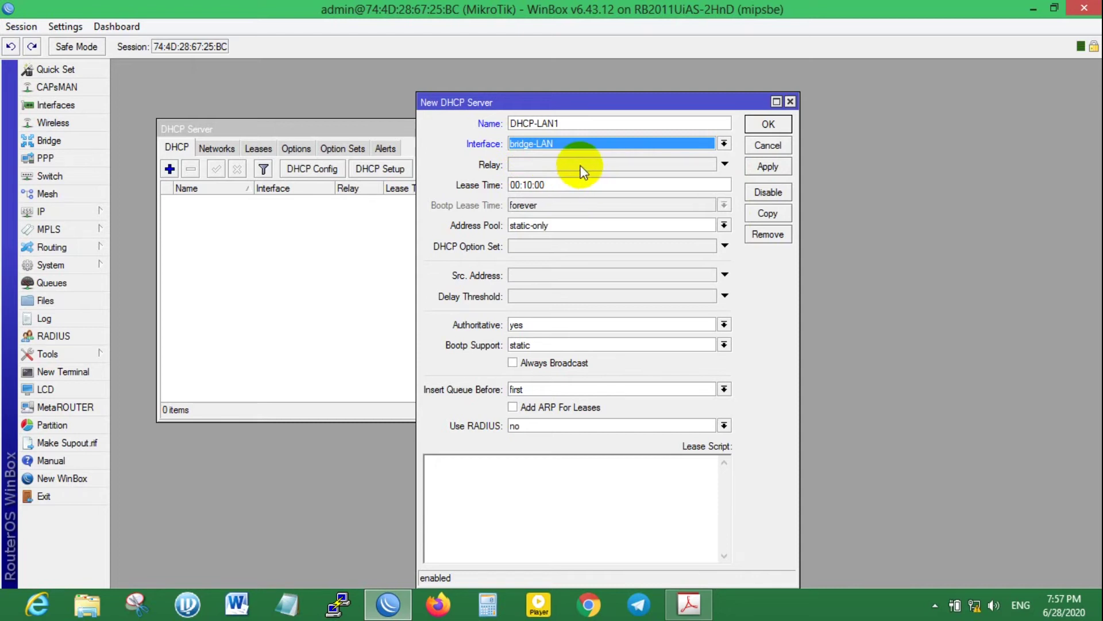
# Set the new DHCP server's lease time to 5 minutes.
pyautogui.click(561, 184)
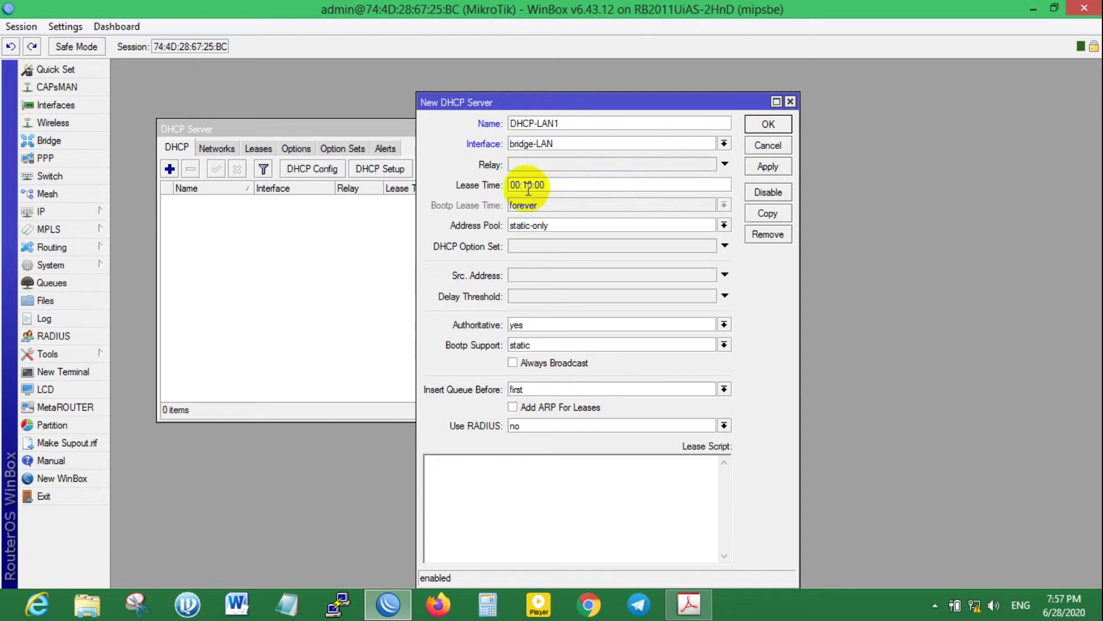
pyautogui.click(525, 185)
pyautogui.click(521, 186)
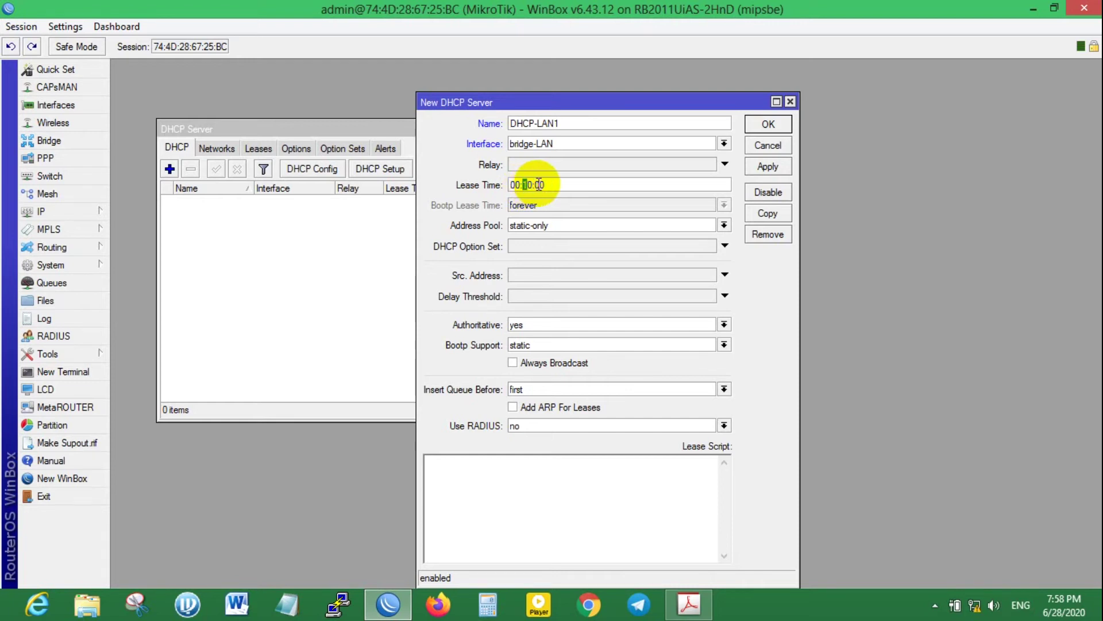
pyautogui.click(527, 188)
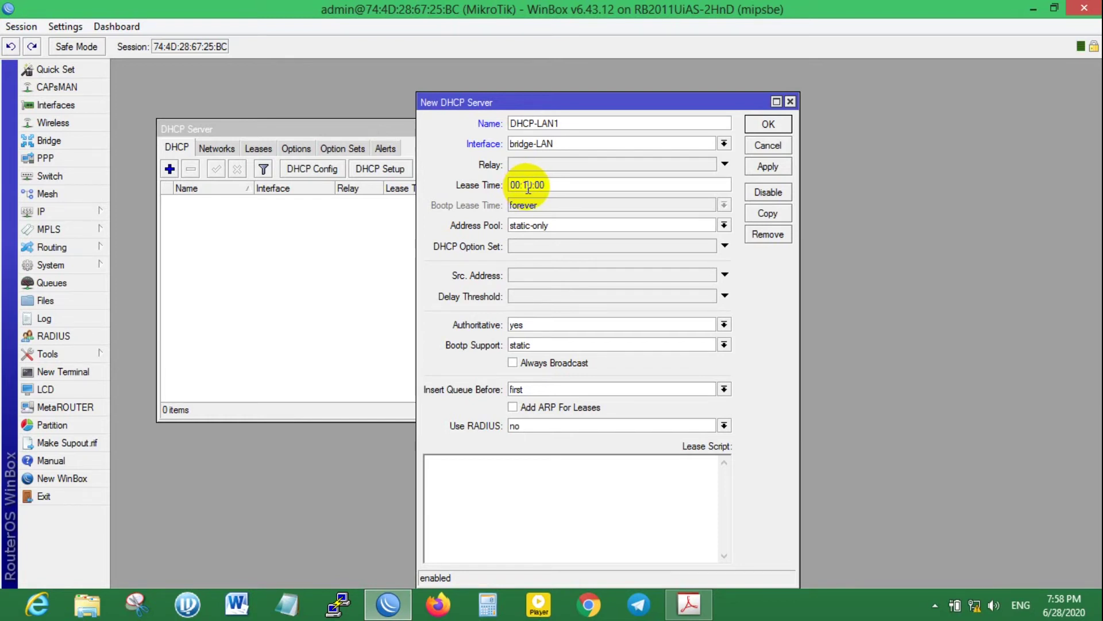
pyautogui.moveTo(528, 188); pyautogui.dragTo(523, 188)
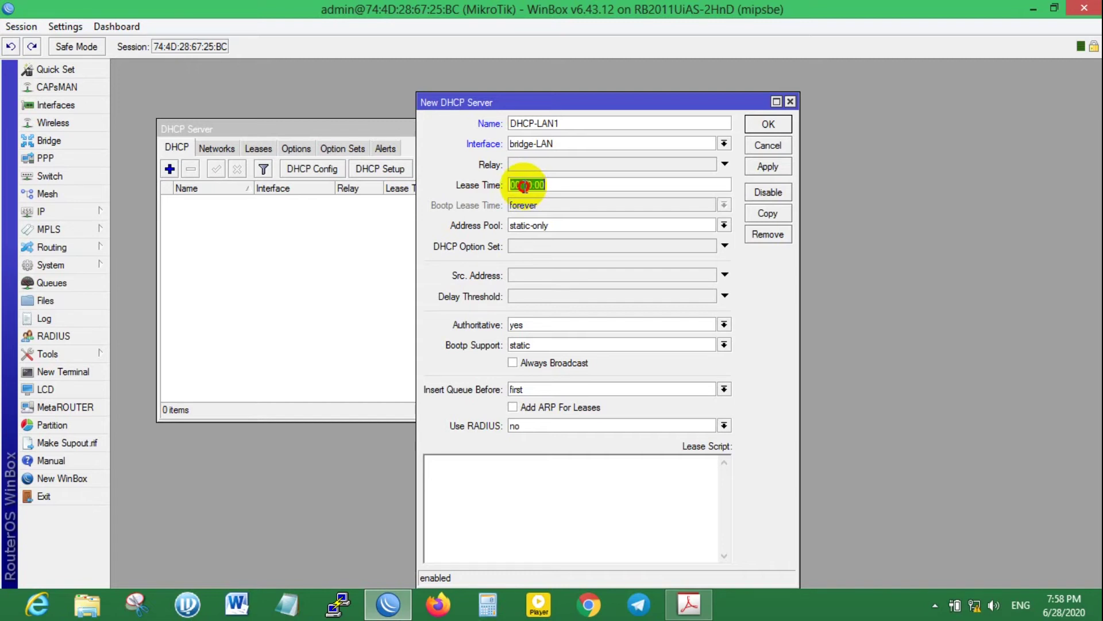
pyautogui.click(532, 185)
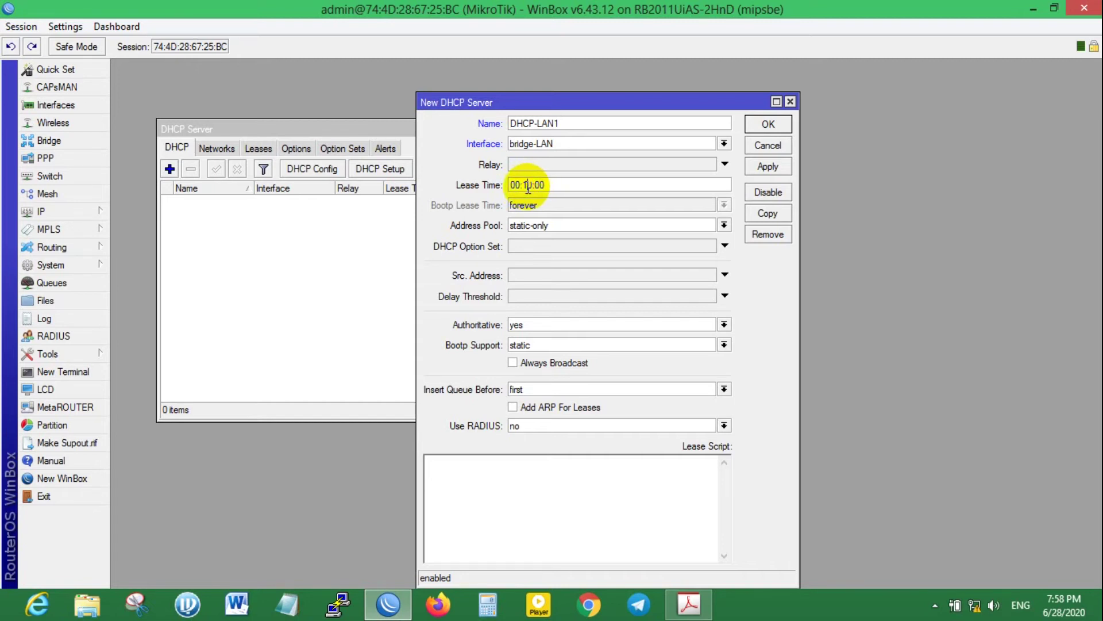
pyautogui.press('BackSpace')
pyautogui.press('Delete')
pyautogui.write('5')
pyautogui.moveTo(977, 612)
# Set the new DHCP server's lease time to 24:00:00.
pyautogui.click(522, 184)
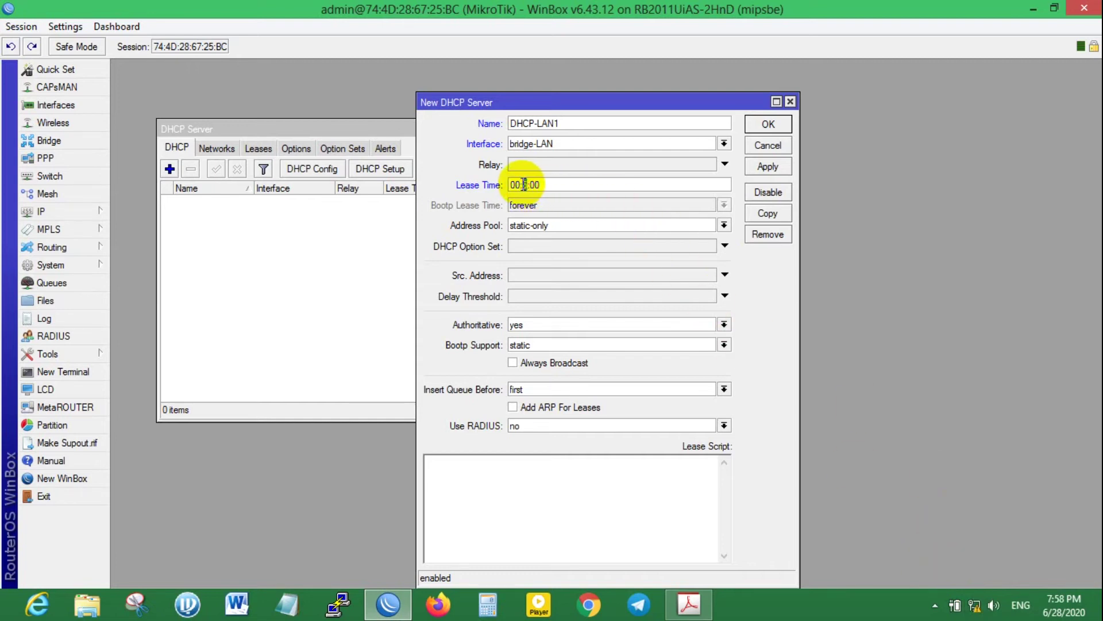
pyautogui.press('BackSpace')
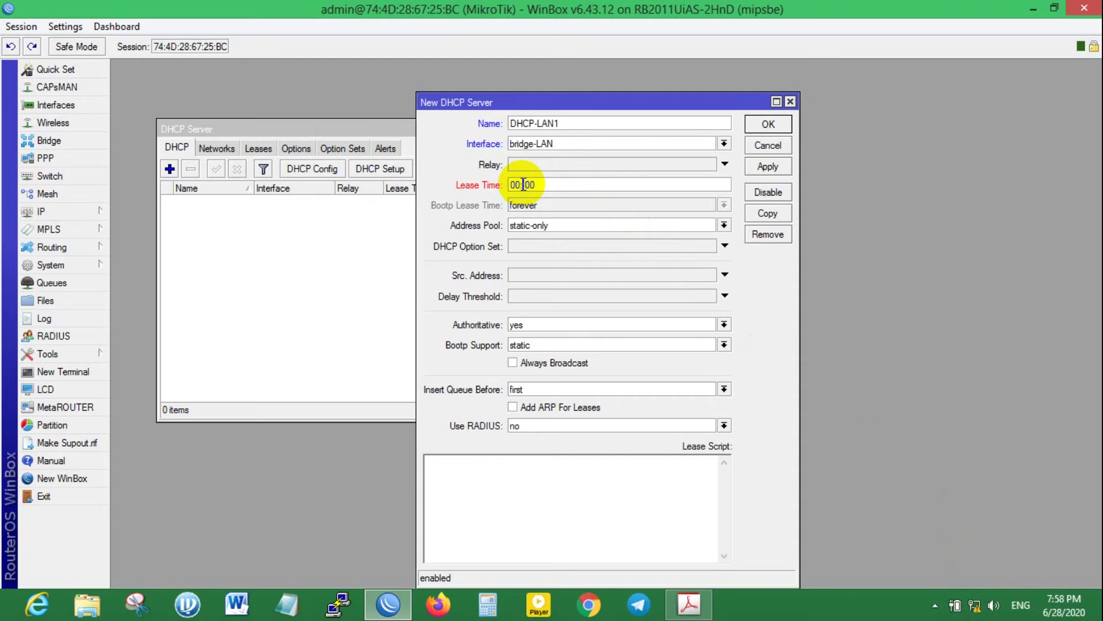
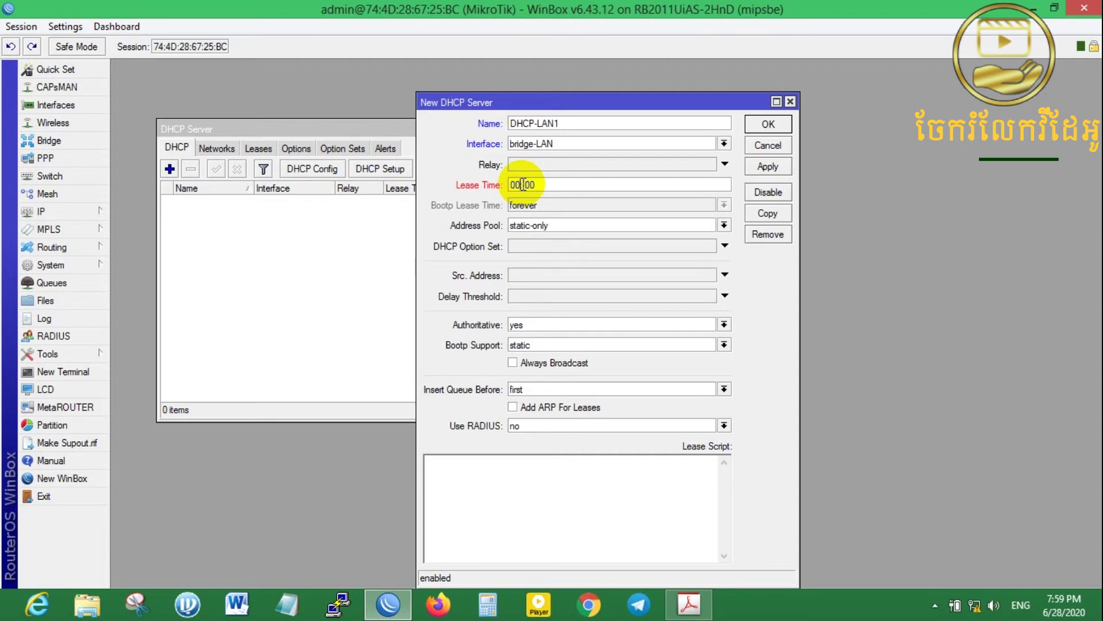
pyautogui.write('24')
pyautogui.press('BackSpace')
pyautogui.press('BackSpace')
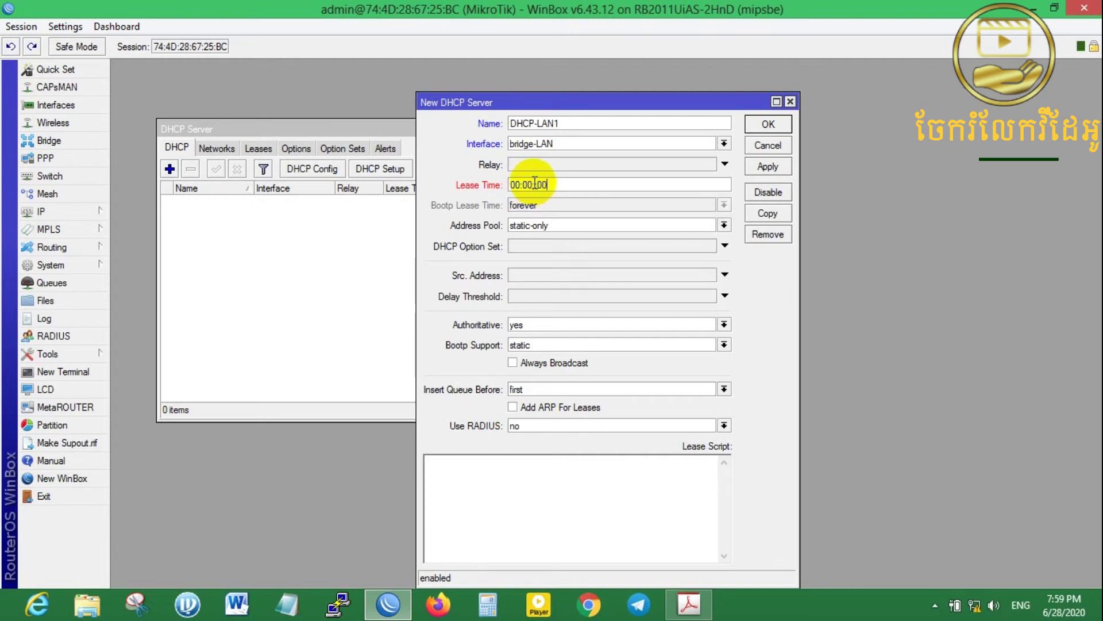
pyautogui.press('Left')
pyautogui.press('Left')
pyautogui.press('BackSpace')
pyautogui.write('24')
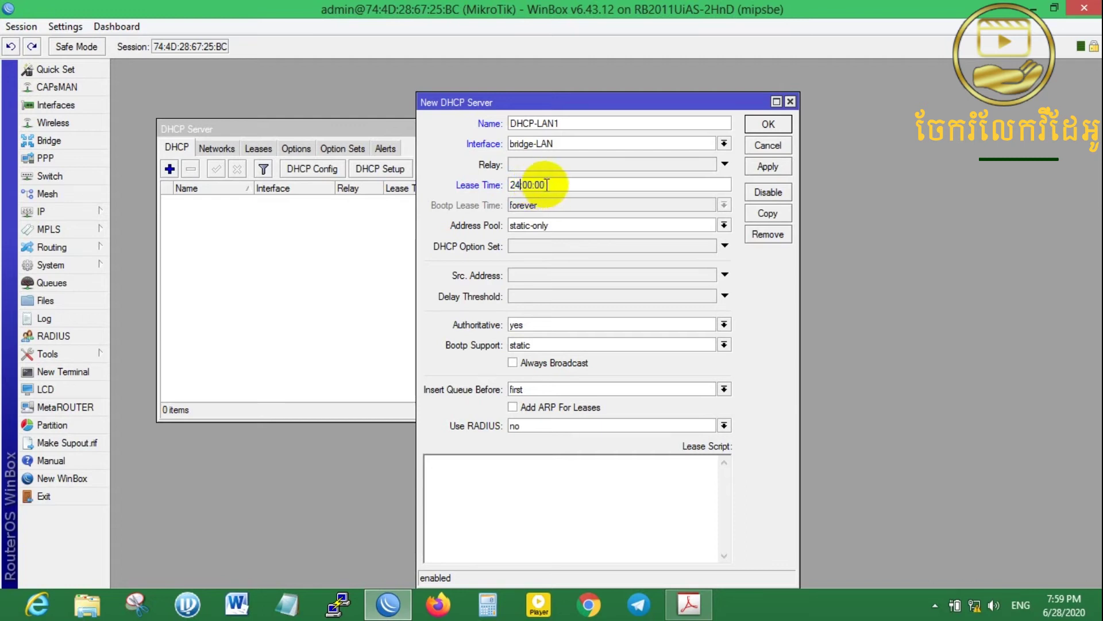
# Replace the hours of the lease time so that it reads 03:00:00.
pyautogui.click(530, 185)
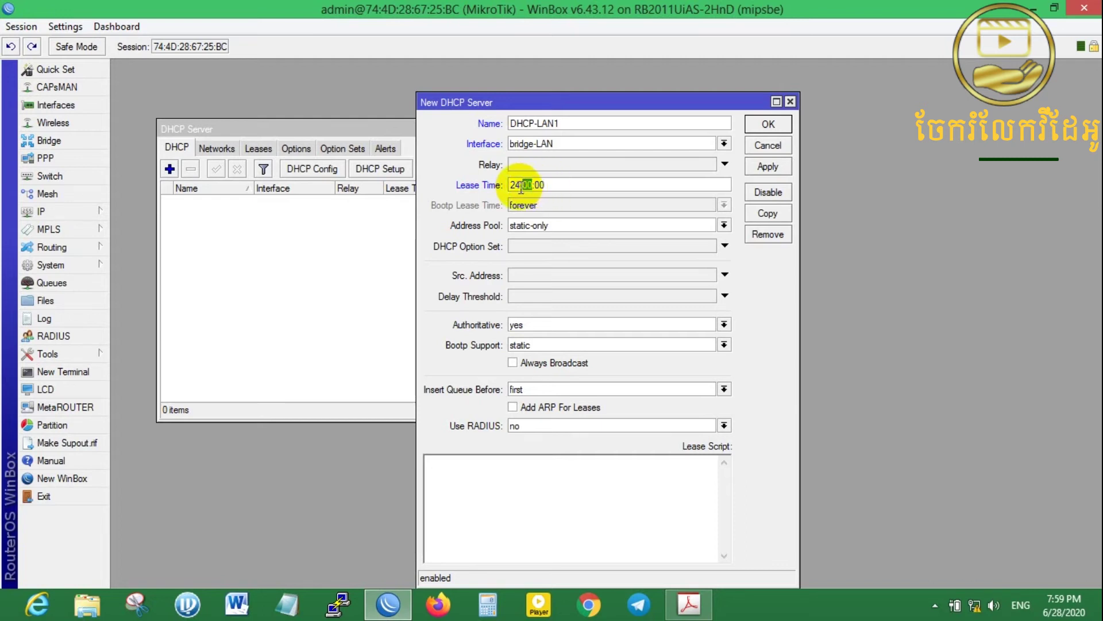
pyautogui.moveTo(521, 185); pyautogui.dragTo(505, 187)
pyautogui.moveTo(500, 185); pyautogui.dragTo(522, 188)
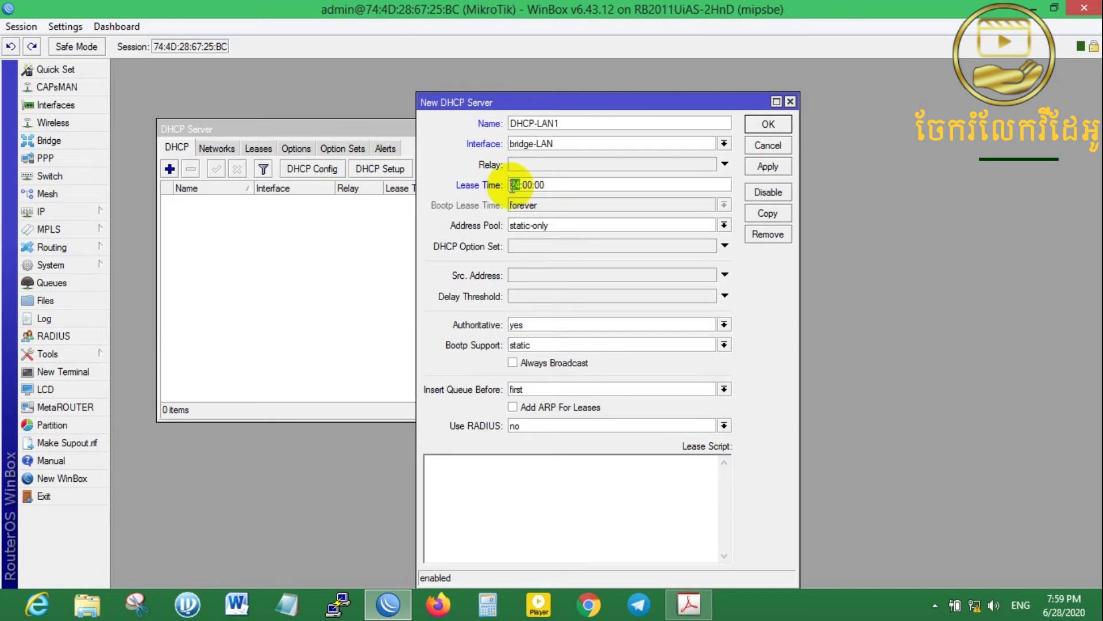
pyautogui.write('1')
pyautogui.write('0')
pyautogui.click(516, 185)
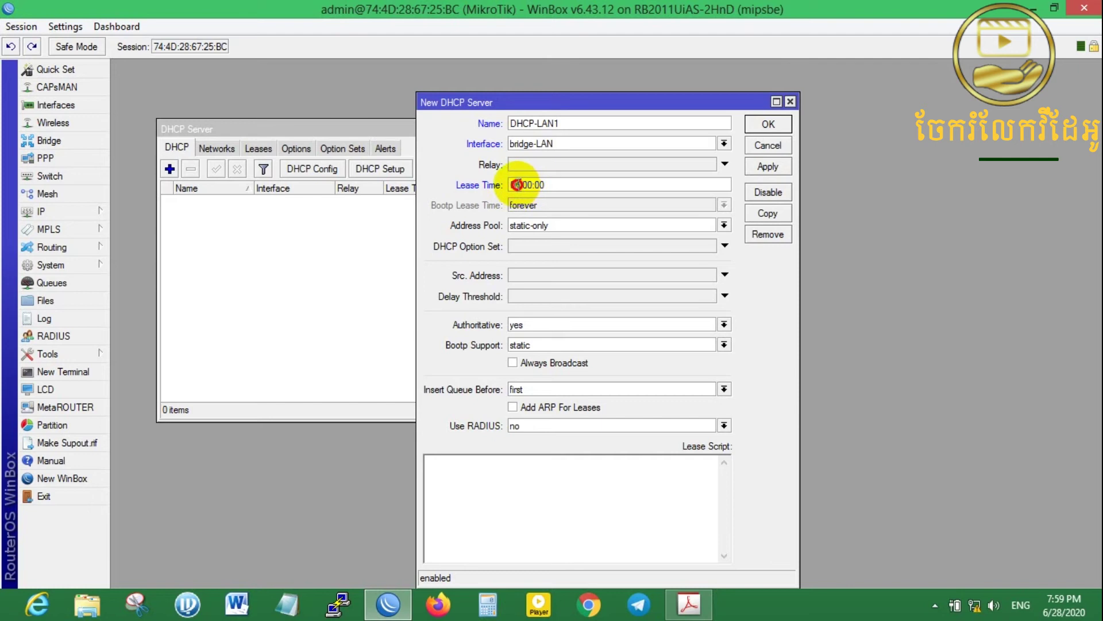
pyautogui.press('BackSpace')
pyautogui.write('3')
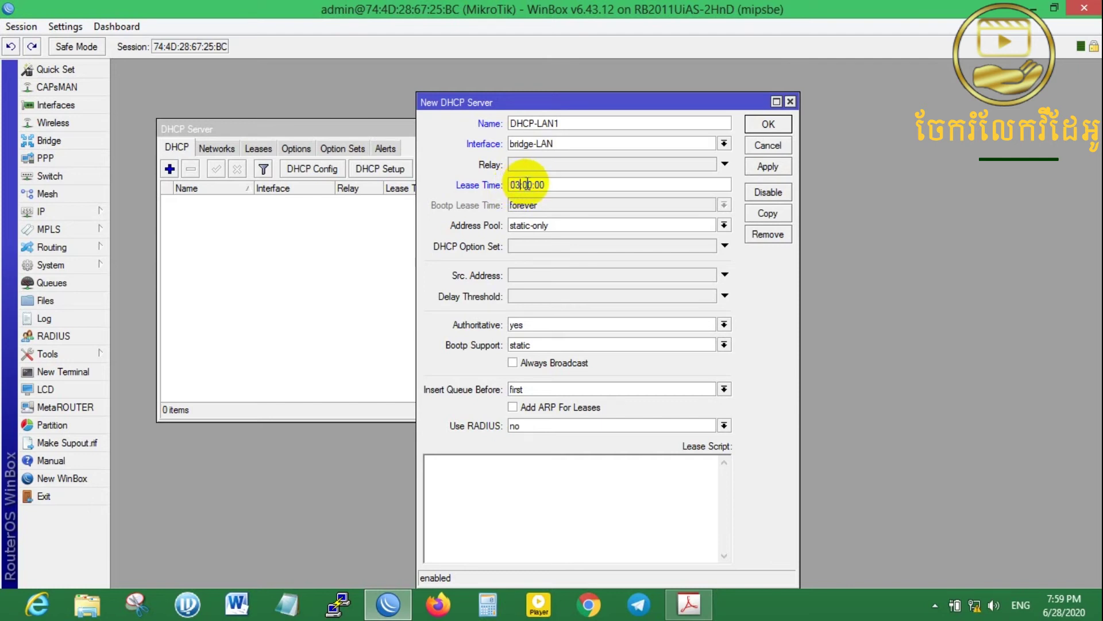
# Move the New DHCP Server window up slightly and set the lease time to 04:00:00.
pyautogui.moveTo(562, 103); pyautogui.dragTo(552, 85)
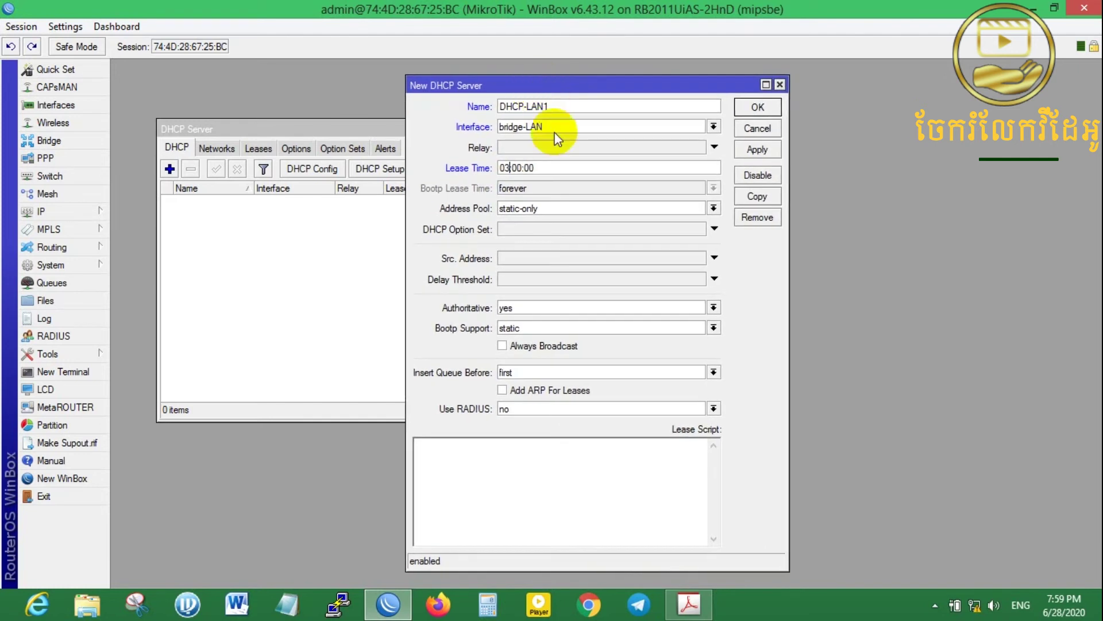
pyautogui.click(506, 167)
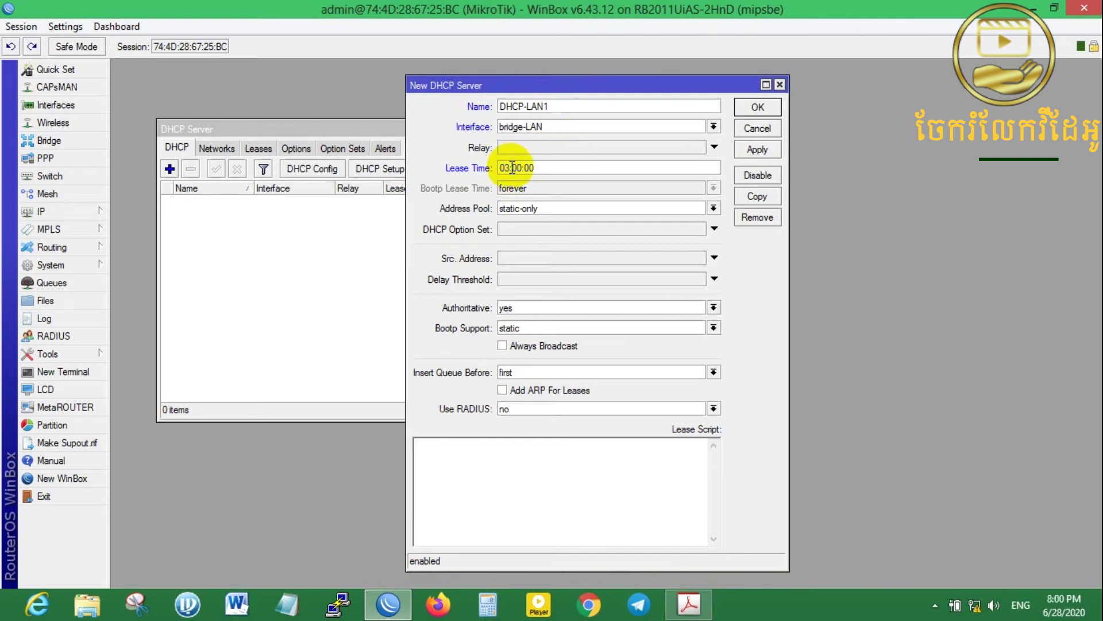
pyautogui.click(506, 168)
pyautogui.write('8')
pyautogui.click(507, 167)
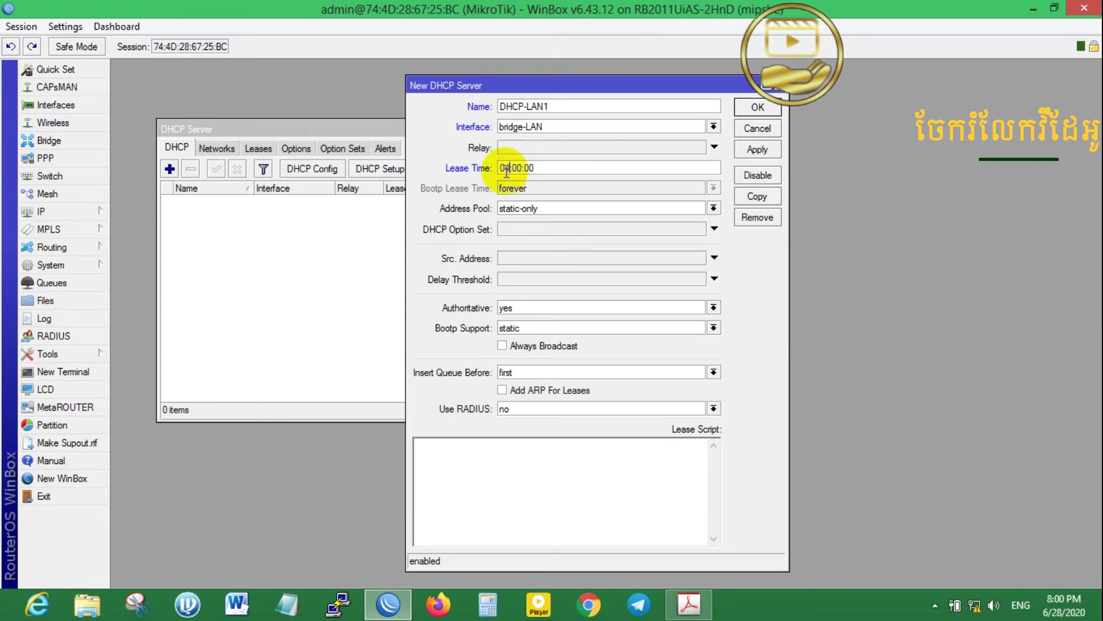
pyautogui.press('BackSpace')
pyautogui.write('4')
pyautogui.click(562, 171)
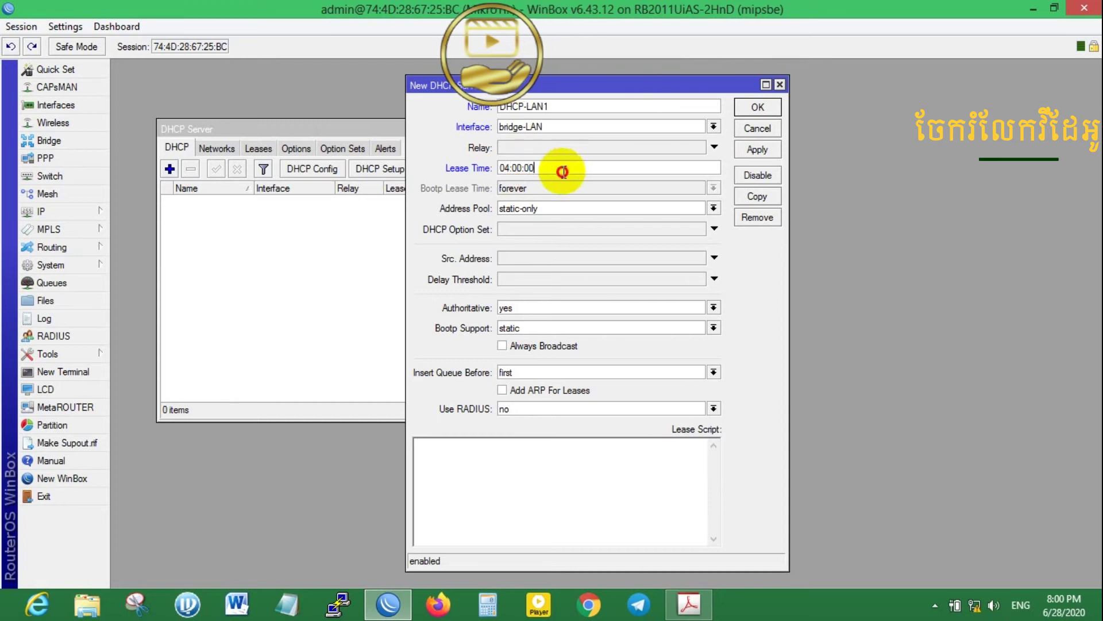
pyautogui.moveTo(562, 171); pyautogui.dragTo(485, 171)
pyautogui.click(507, 168)
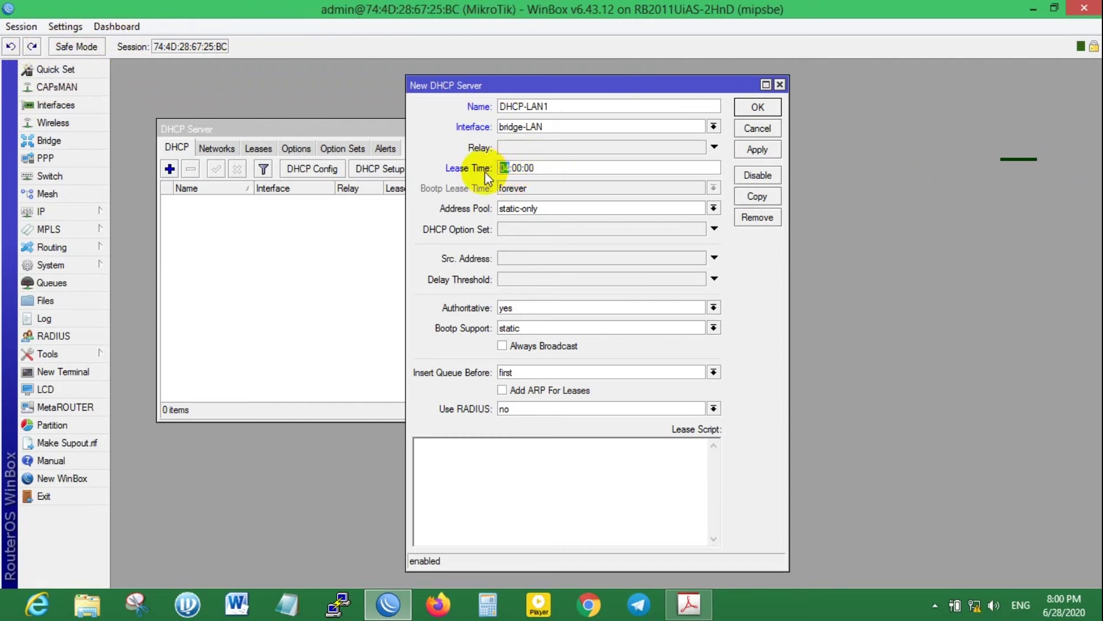
pyautogui.click(505, 168)
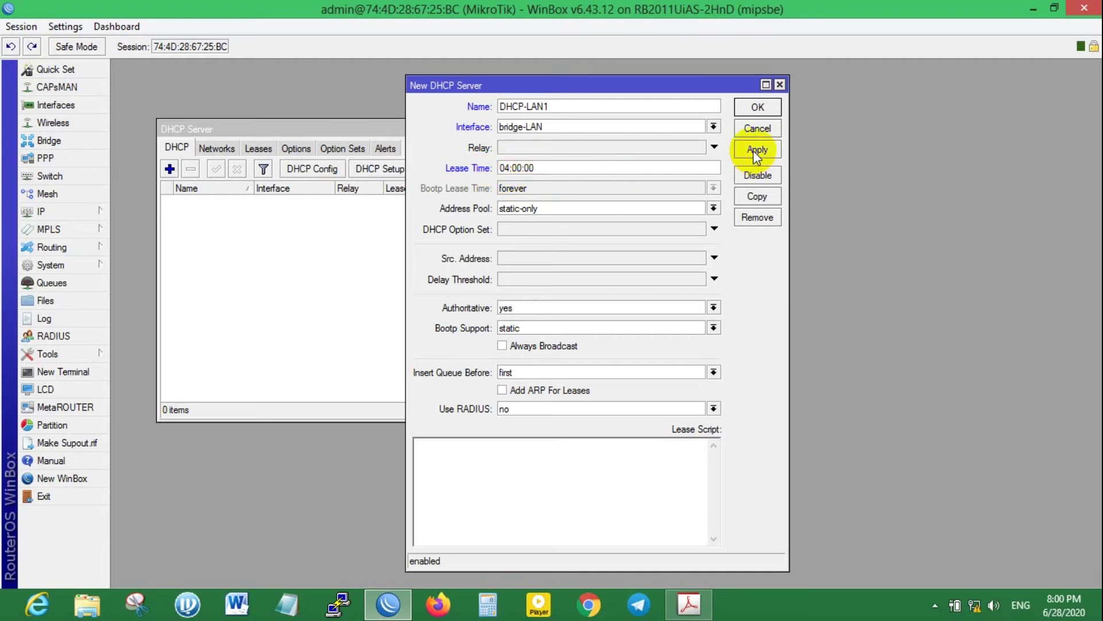
# Choose pool1-LAN as the address pool for the new DHCP server.
pyautogui.click(516, 207)
pyautogui.click(567, 204)
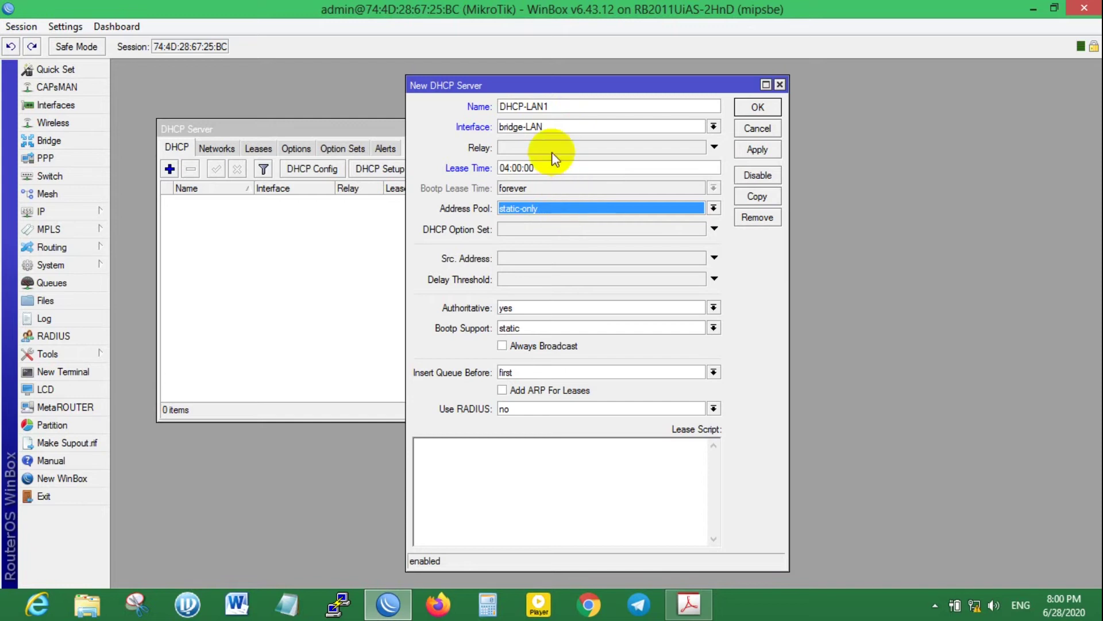
pyautogui.click(586, 207)
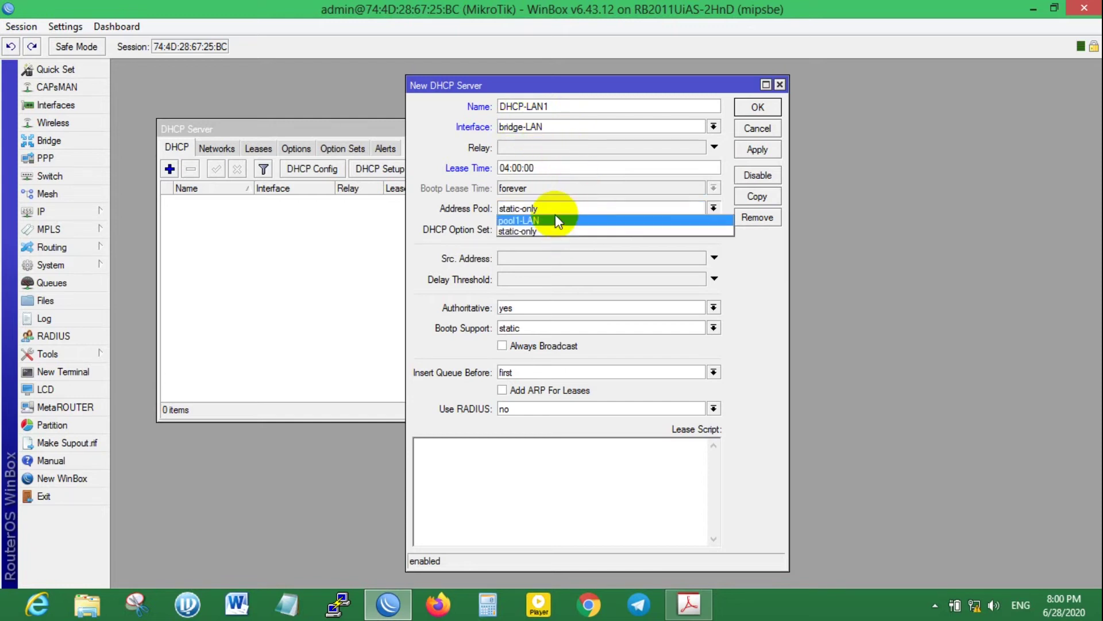
pyautogui.click(526, 221)
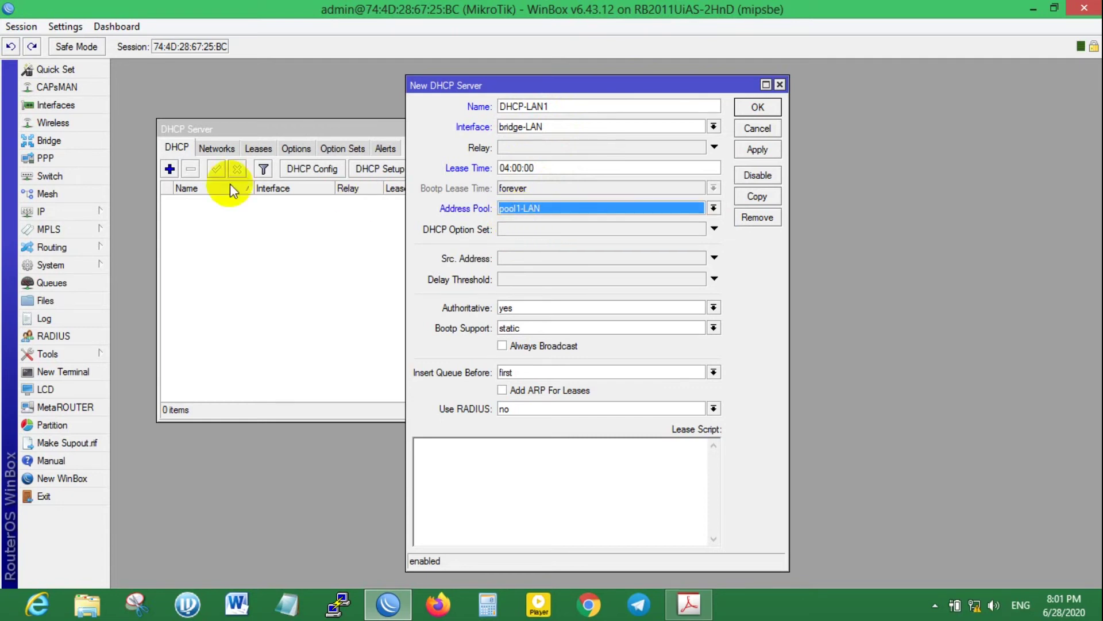
# Open the IP pool list beside the New DHCP Server window and pick pool1-LAN as the address pool again.
pyautogui.click(91, 209)
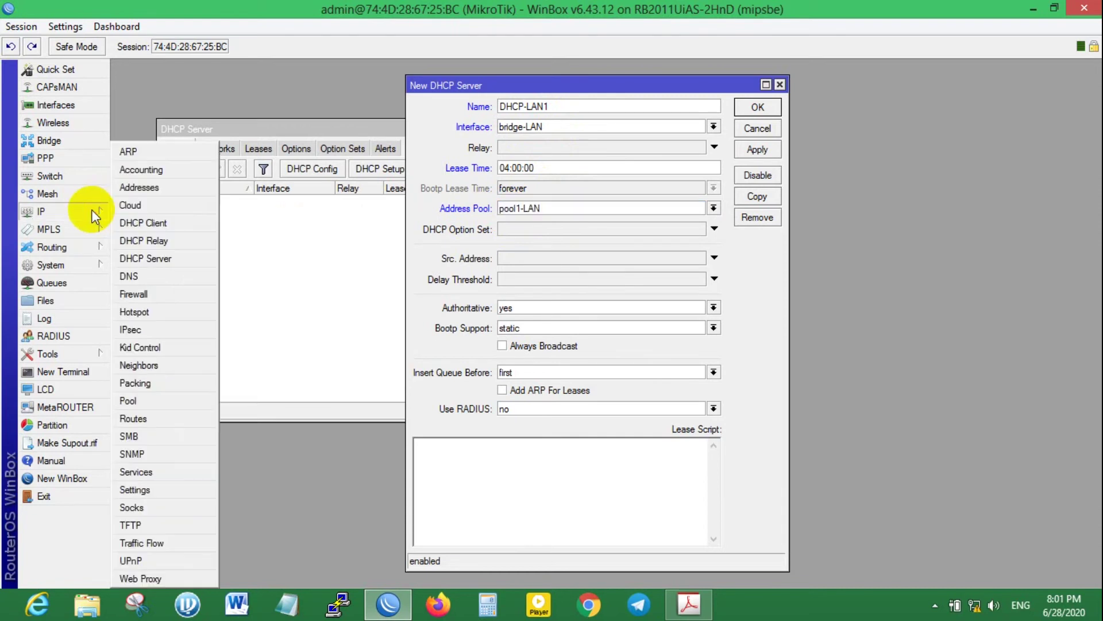
pyautogui.click(136, 402)
pyautogui.moveTo(603, 161); pyautogui.dragTo(902, 191)
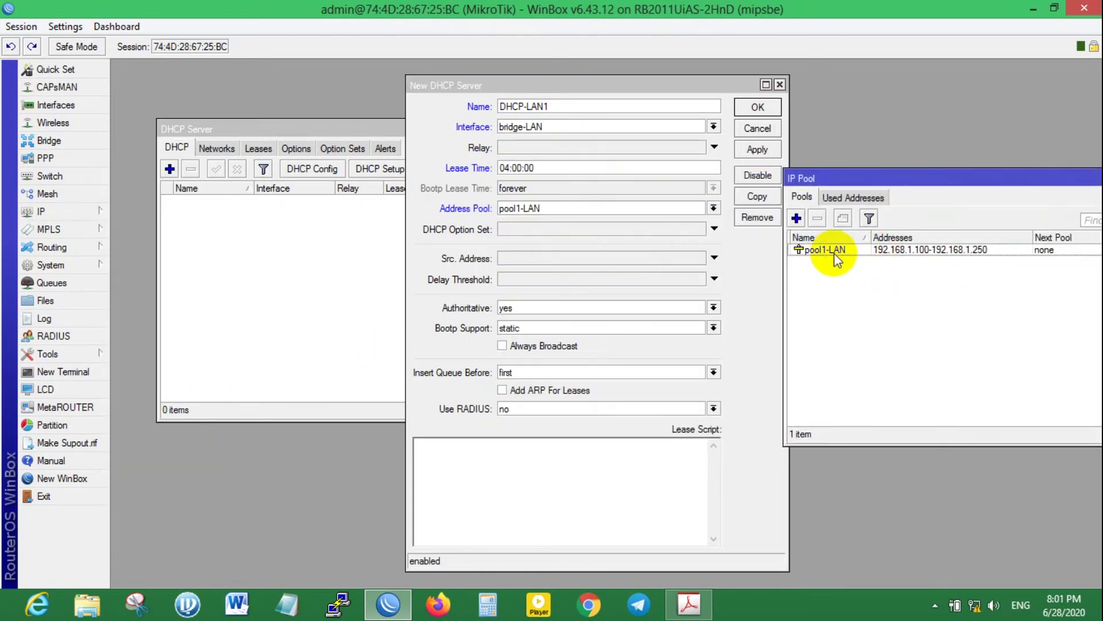
pyautogui.click(512, 210)
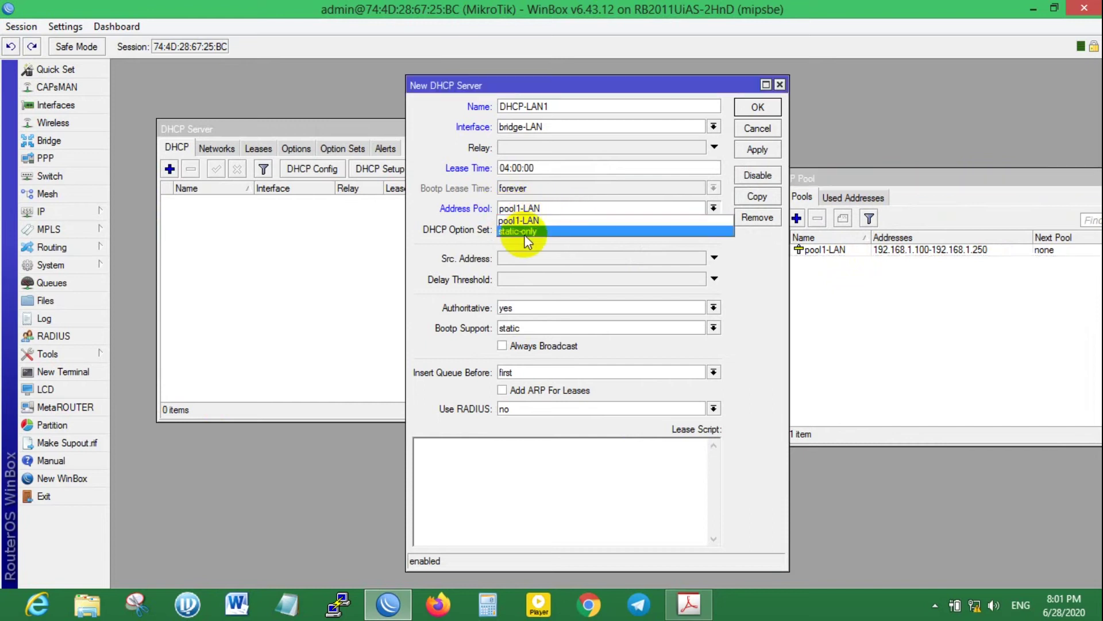
pyautogui.click(525, 223)
# Rename the IP pool pool1-LAN as pool1-LAN4 and save it.
pyautogui.doubleClick(828, 250)
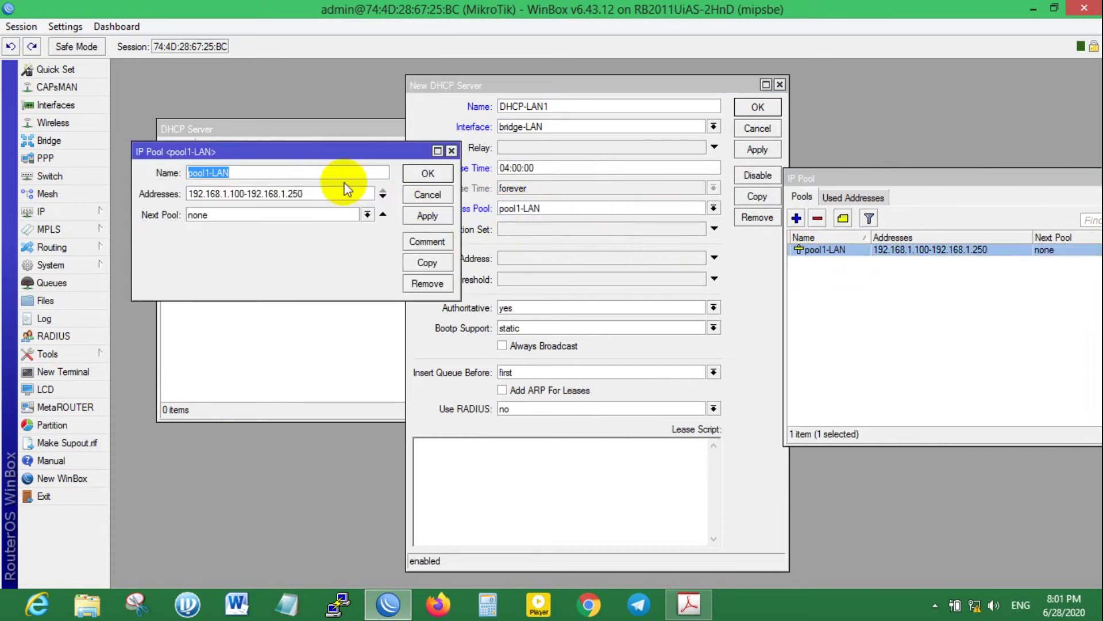
pyautogui.click(309, 178)
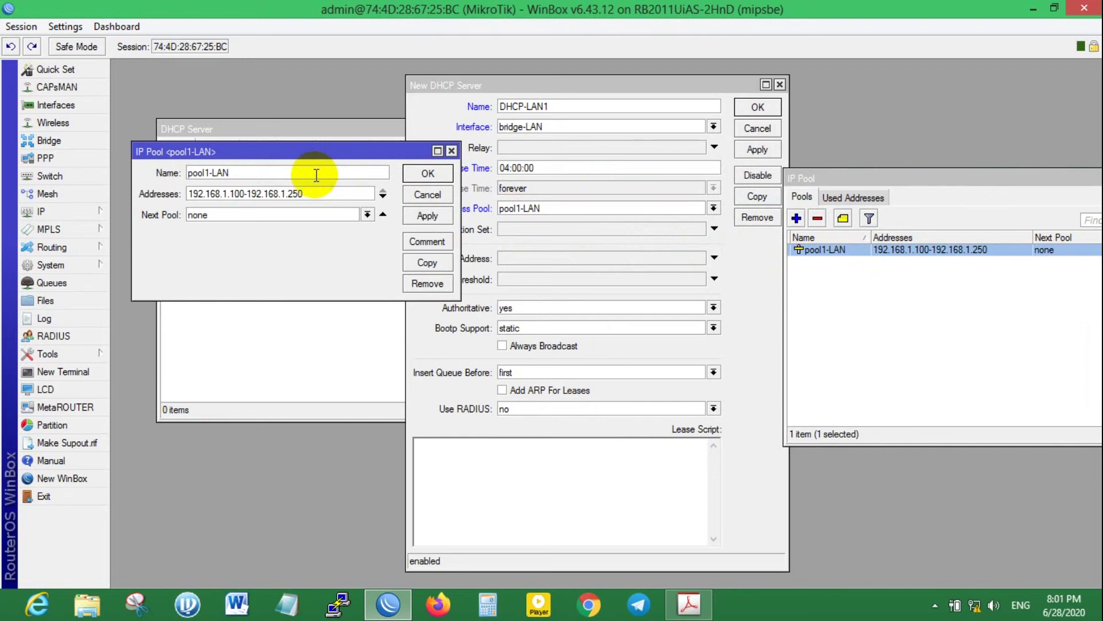
pyautogui.write('4')
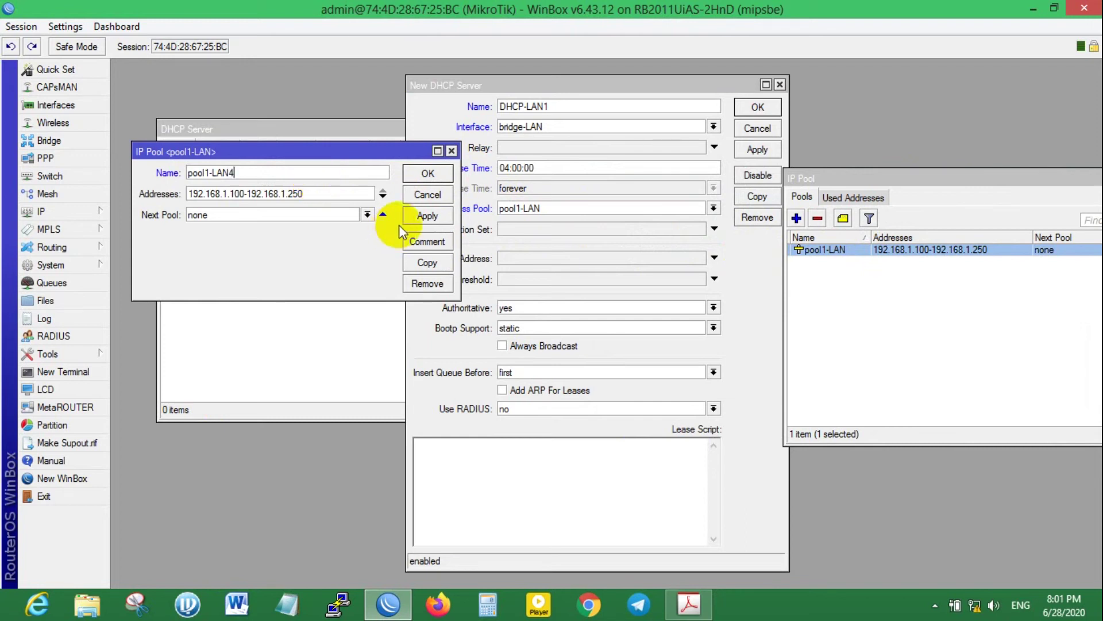
pyautogui.click(416, 217)
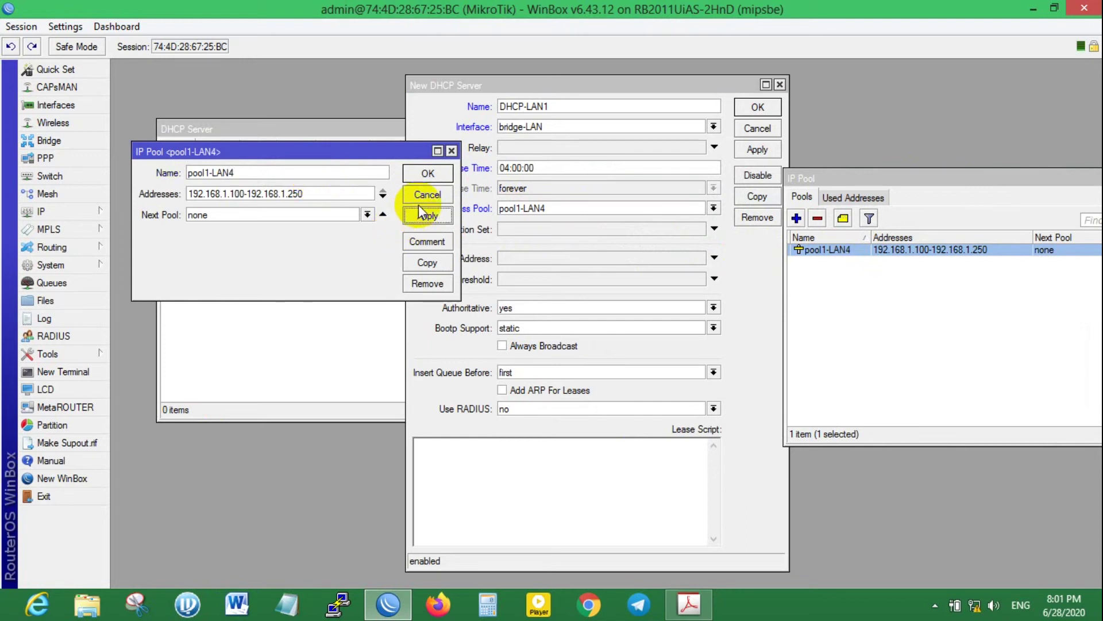
pyautogui.moveTo(288, 172); pyautogui.dragTo(186, 173)
pyautogui.click(427, 173)
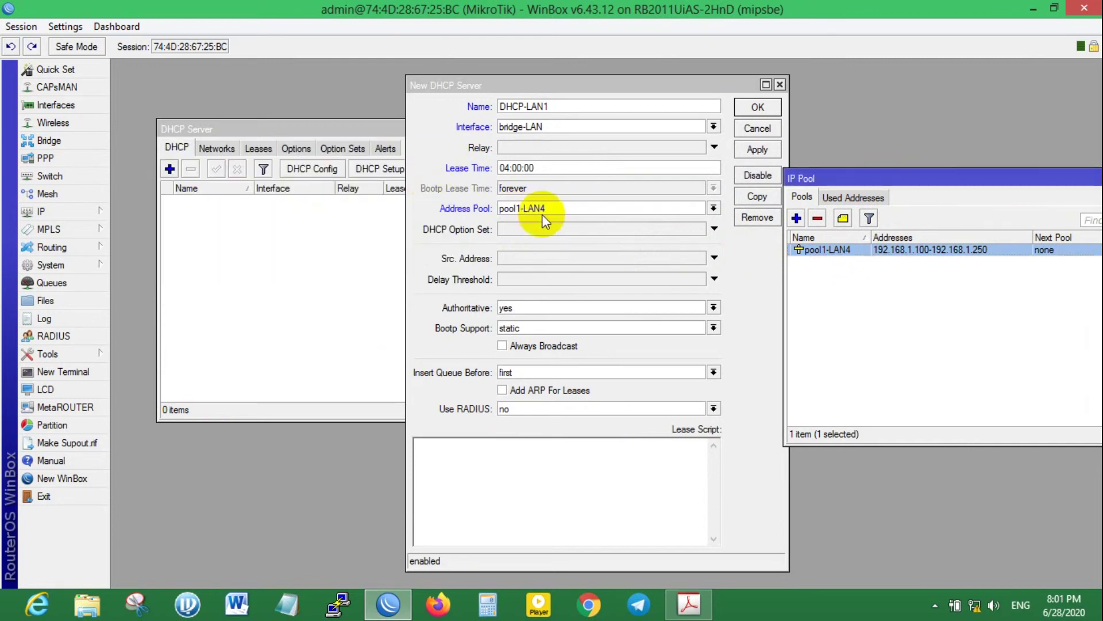
# Choose the renamed pool1-LAN4 as the new DHCP server's address pool and look through the other choices.
pyautogui.click(542, 209)
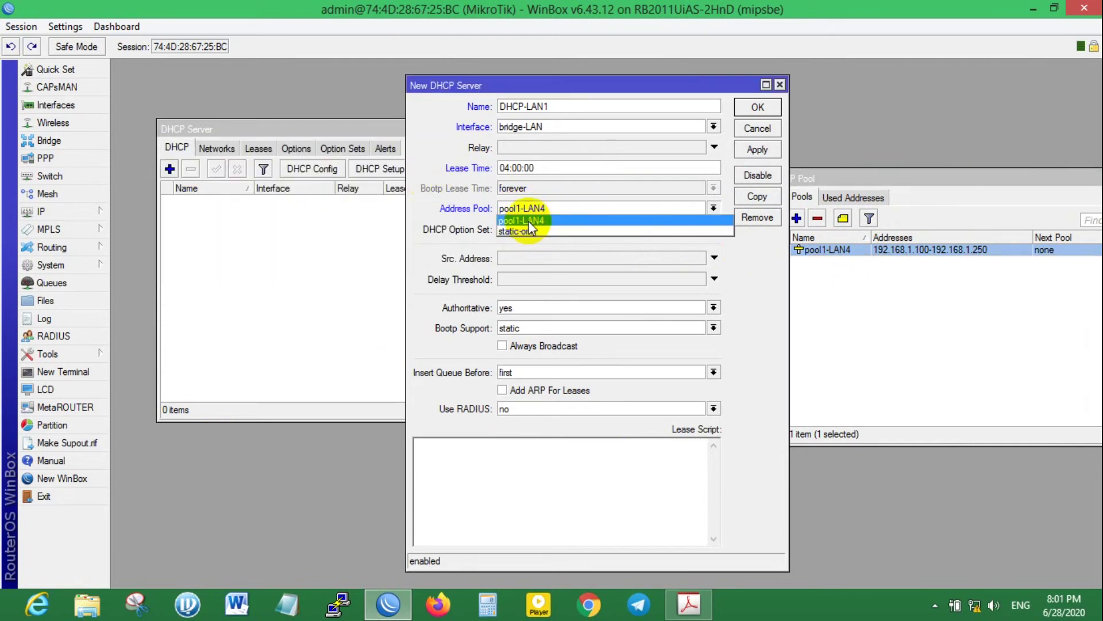
pyautogui.click(528, 224)
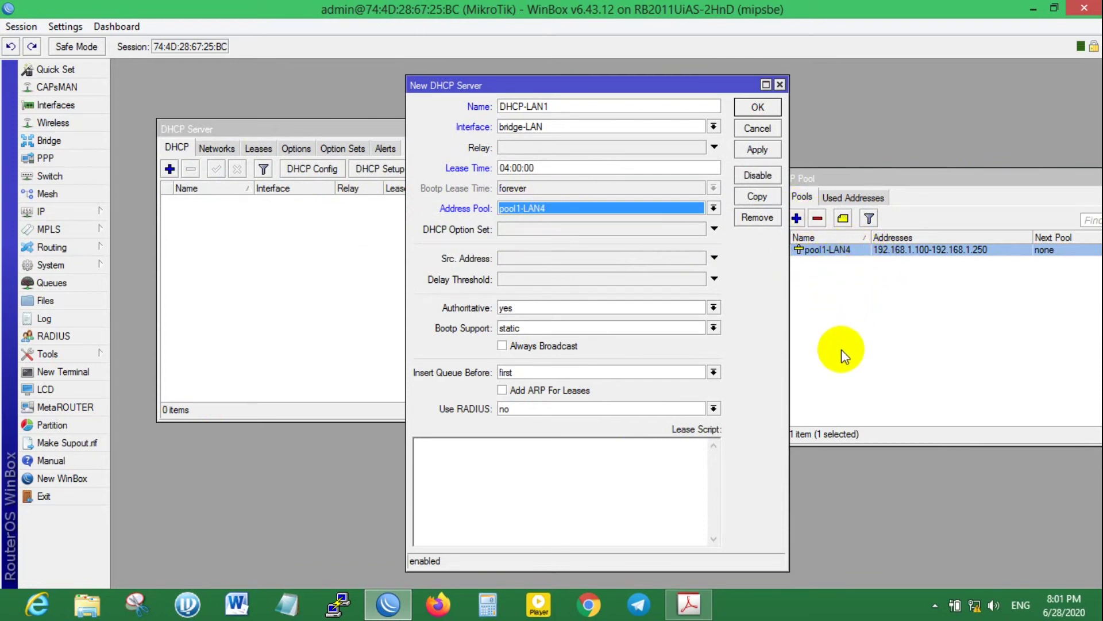
pyautogui.click(661, 210)
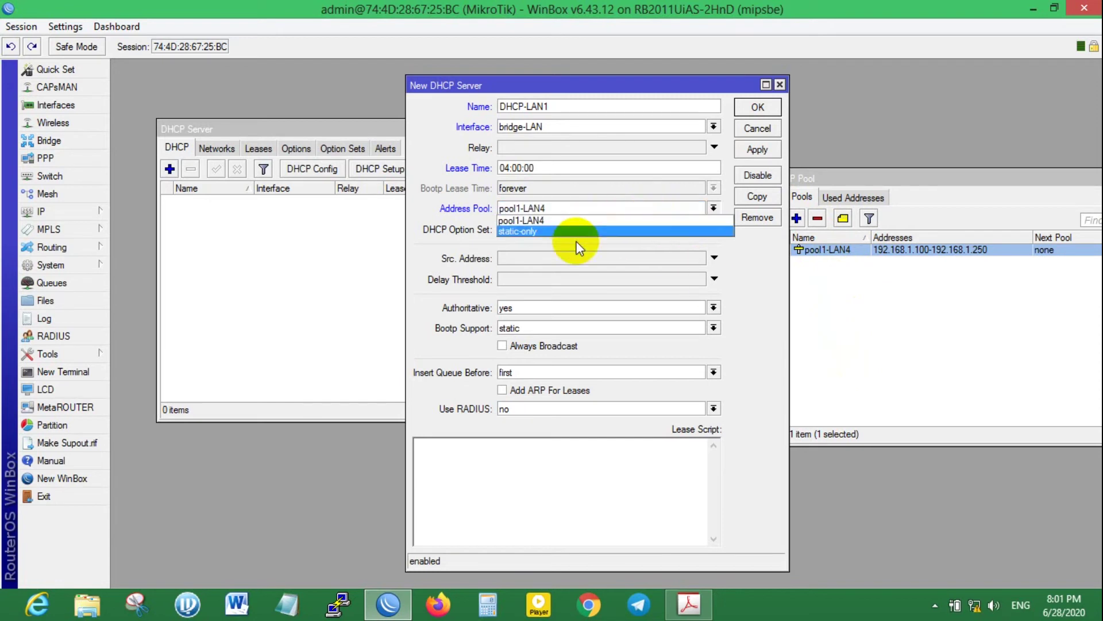
# Add an IP pool named pool2-lan5 with the range 192.168.0.100-192.168.0.200 and widen the pool list's name column.
pyautogui.click(798, 218)
pyautogui.click(798, 218)
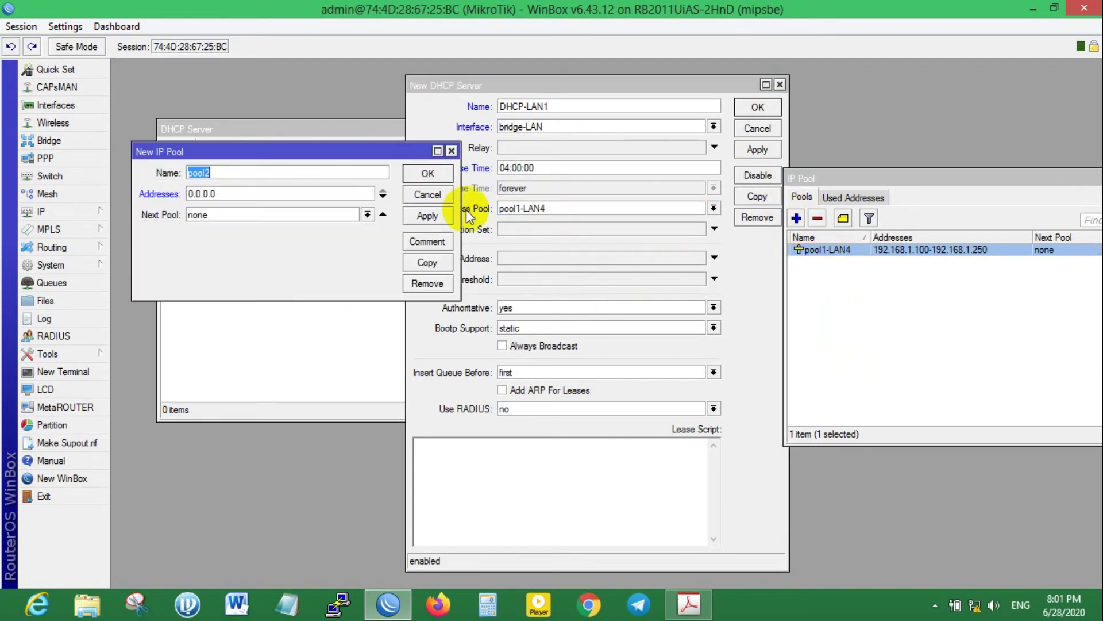
pyautogui.click(339, 176)
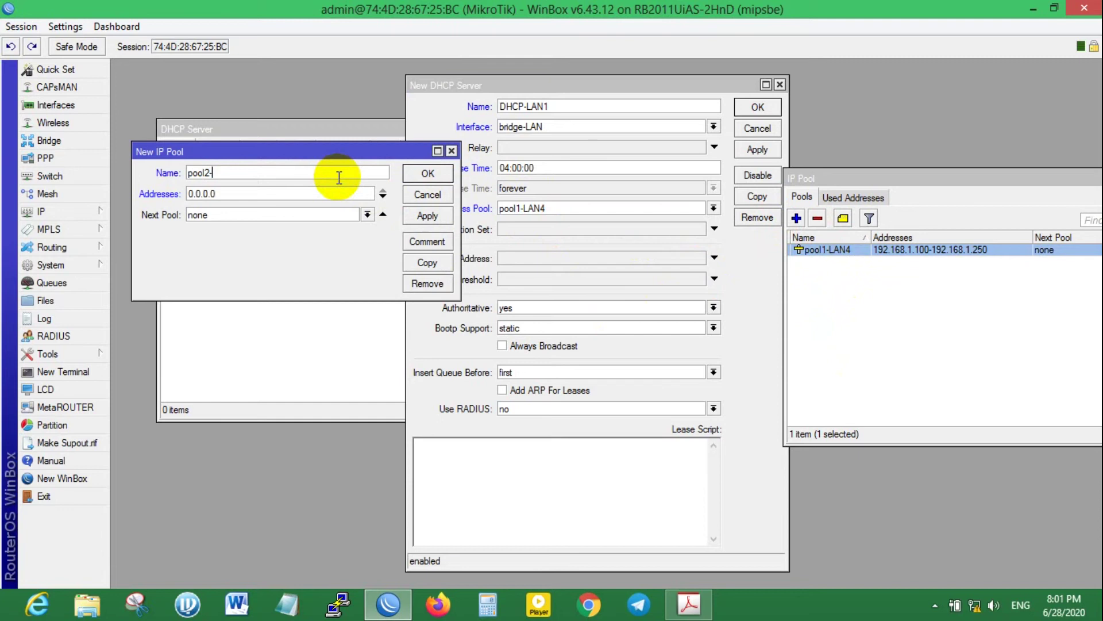
pyautogui.write('-lan5')
pyautogui.press('Tab')
pyautogui.write('192.168.0.100-192')
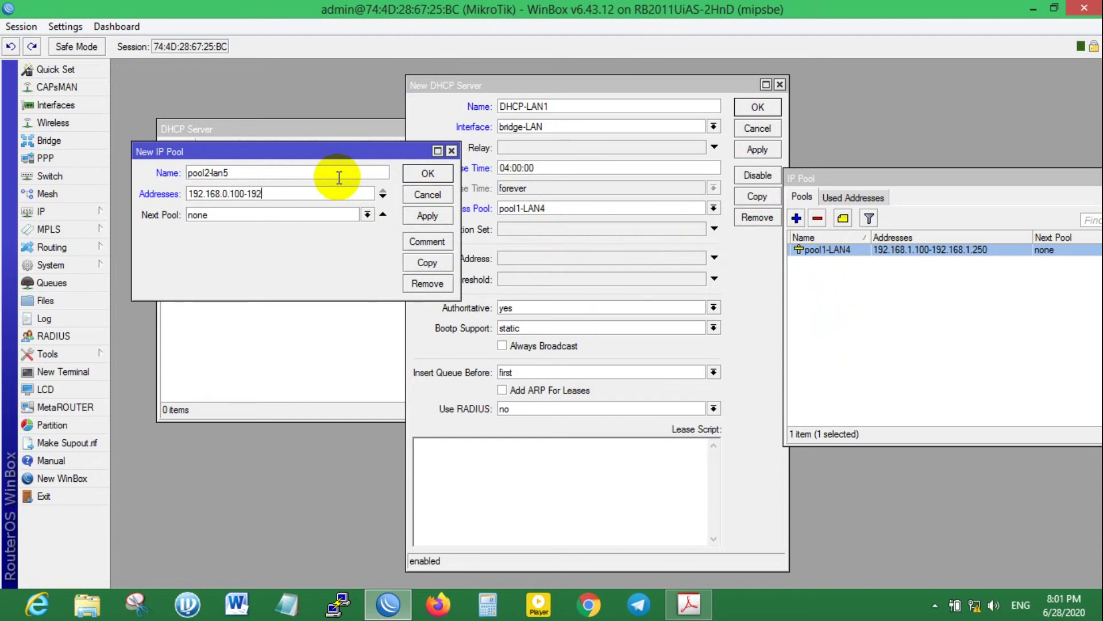
pyautogui.write('.168.0.200')
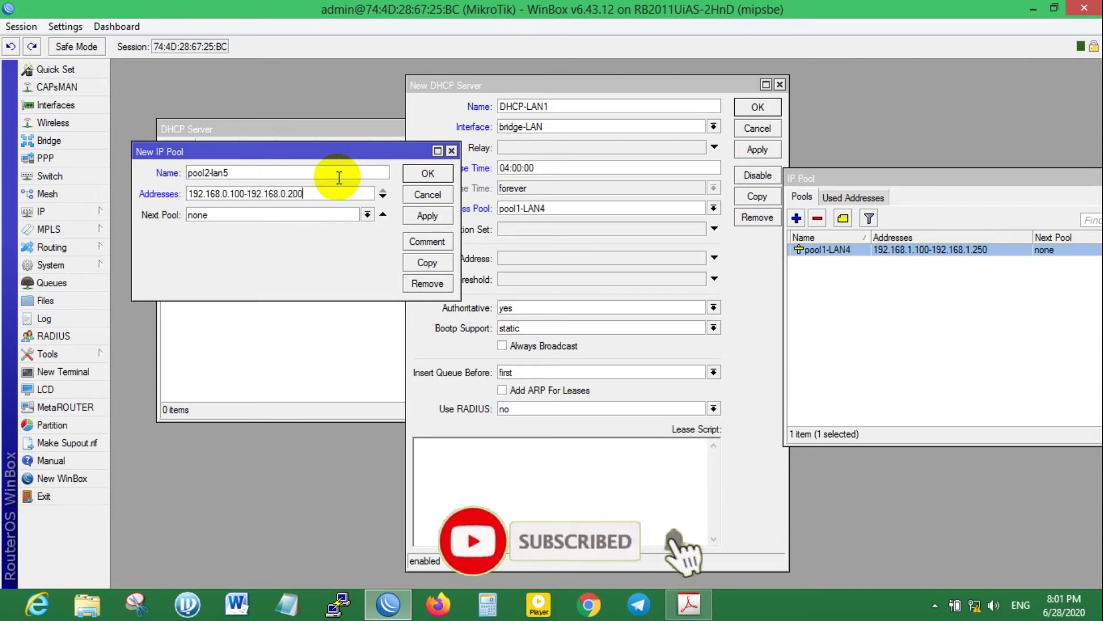
pyautogui.click(428, 215)
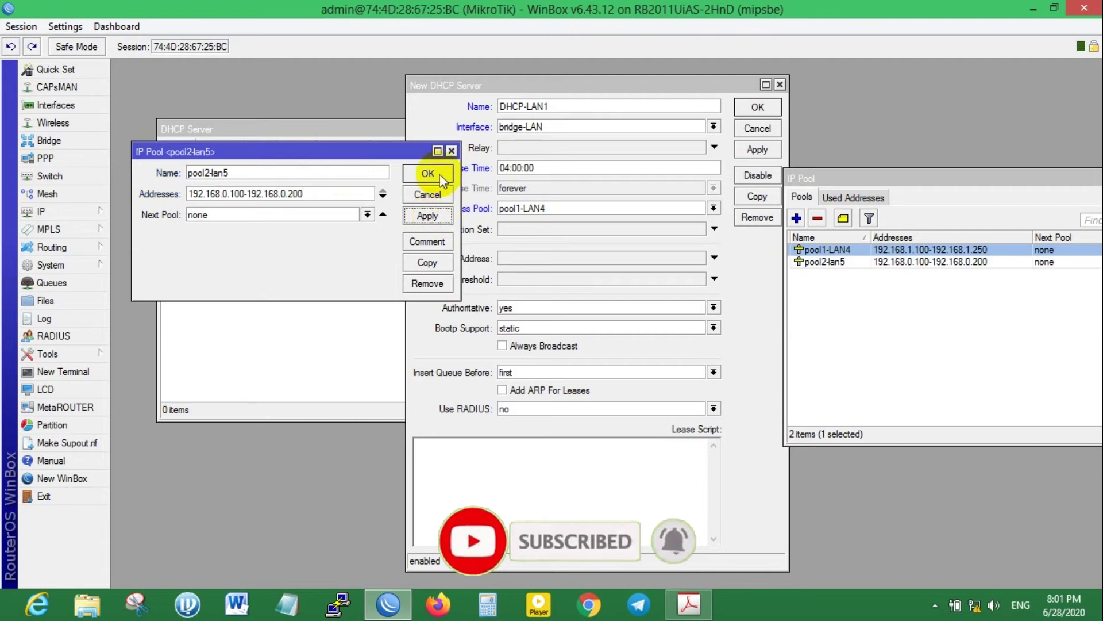
pyautogui.click(429, 173)
pyautogui.moveTo(871, 237); pyautogui.dragTo(894, 237)
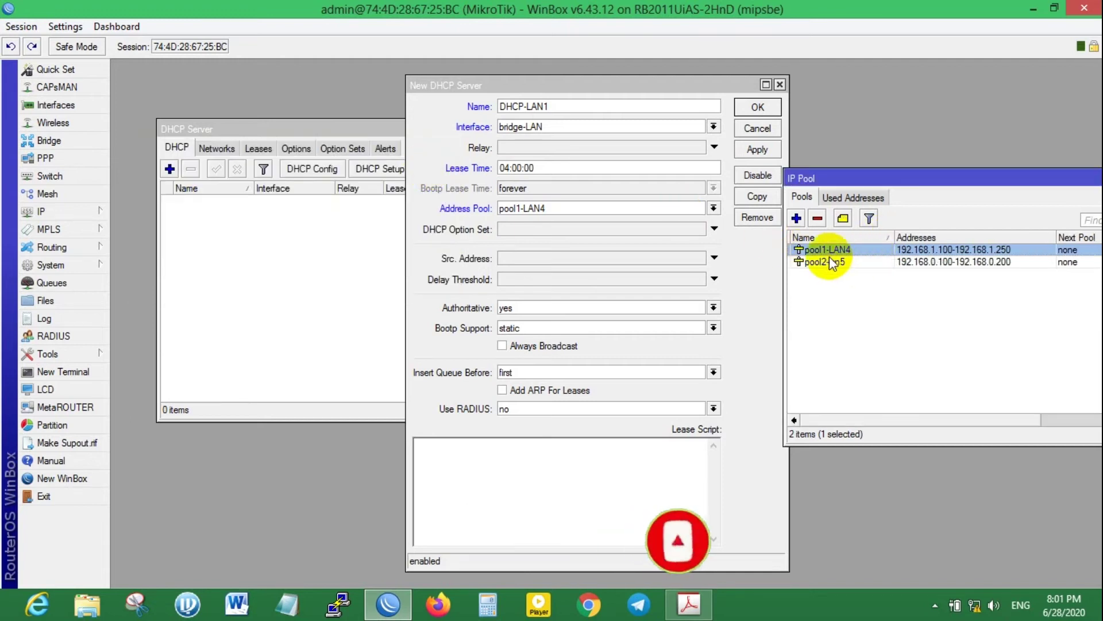
# Check the address pool choices of the new DHCP server and keep pool1-LAN4 selected.
pyautogui.click(692, 208)
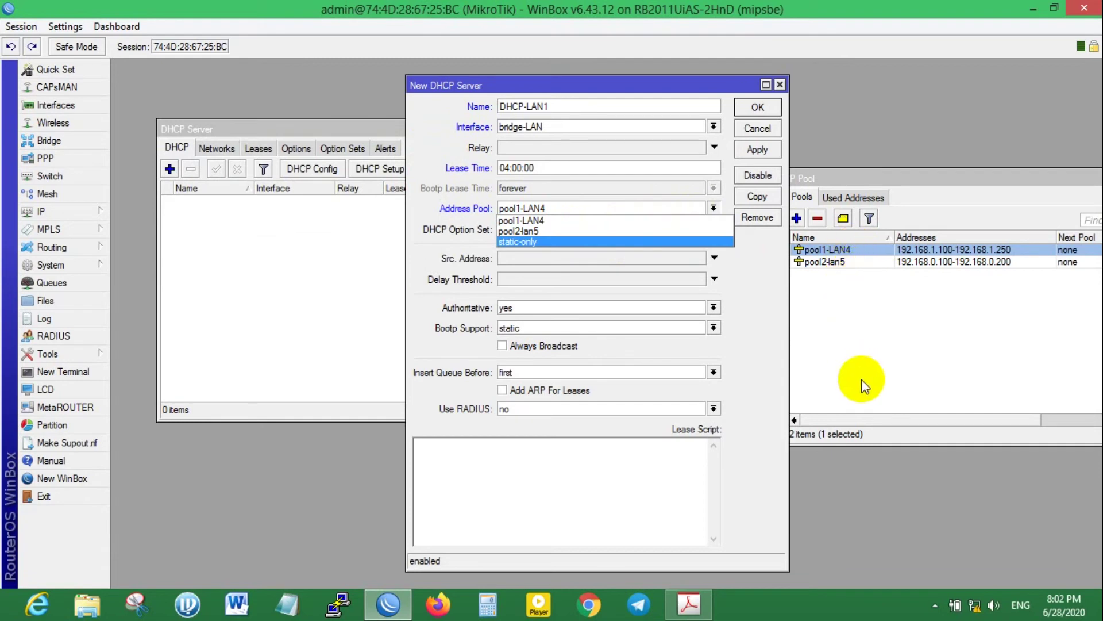
pyautogui.click(551, 219)
pyautogui.click(550, 216)
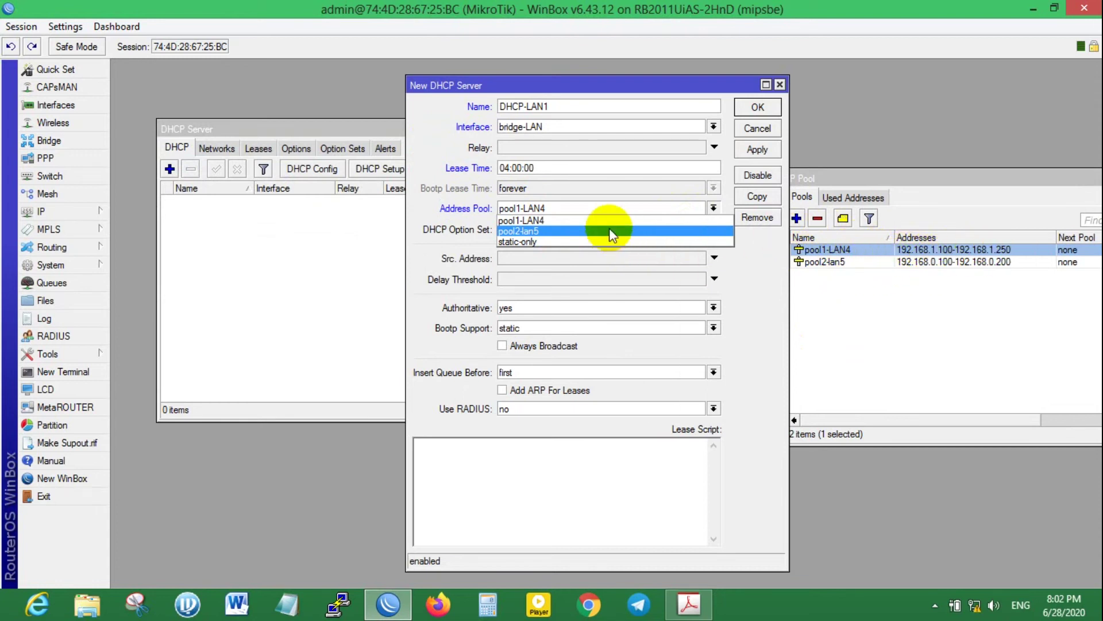
pyautogui.click(581, 221)
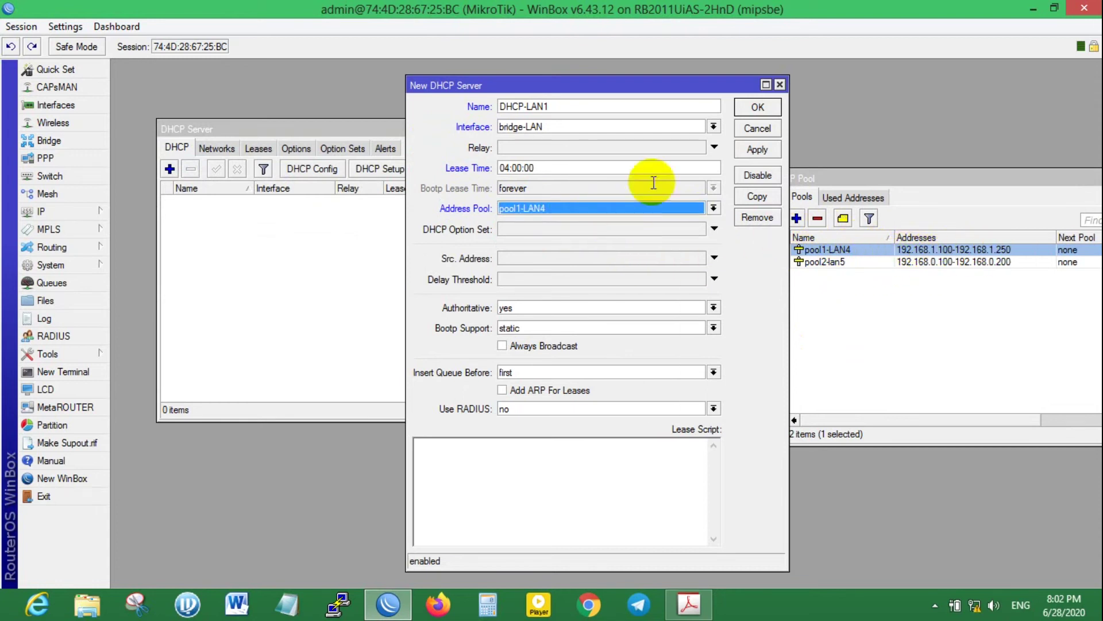
# Remove the pool2-lan5 pool and close the IP pool list.
pyautogui.click(846, 263)
pyautogui.click(817, 218)
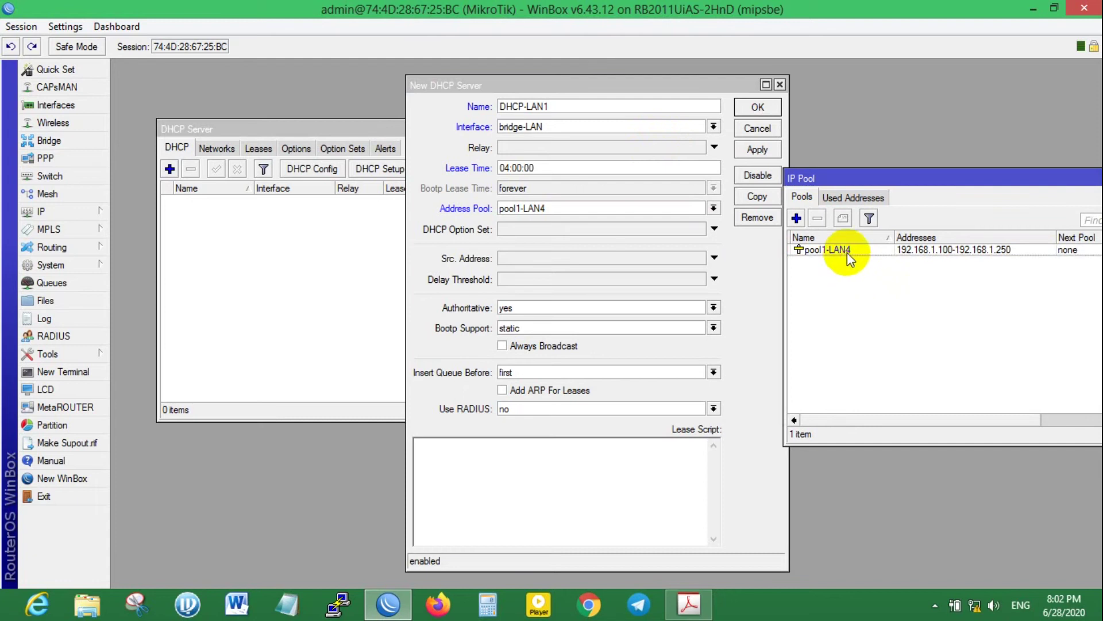
pyautogui.moveTo(879, 178); pyautogui.dragTo(710, 221)
pyautogui.click(958, 224)
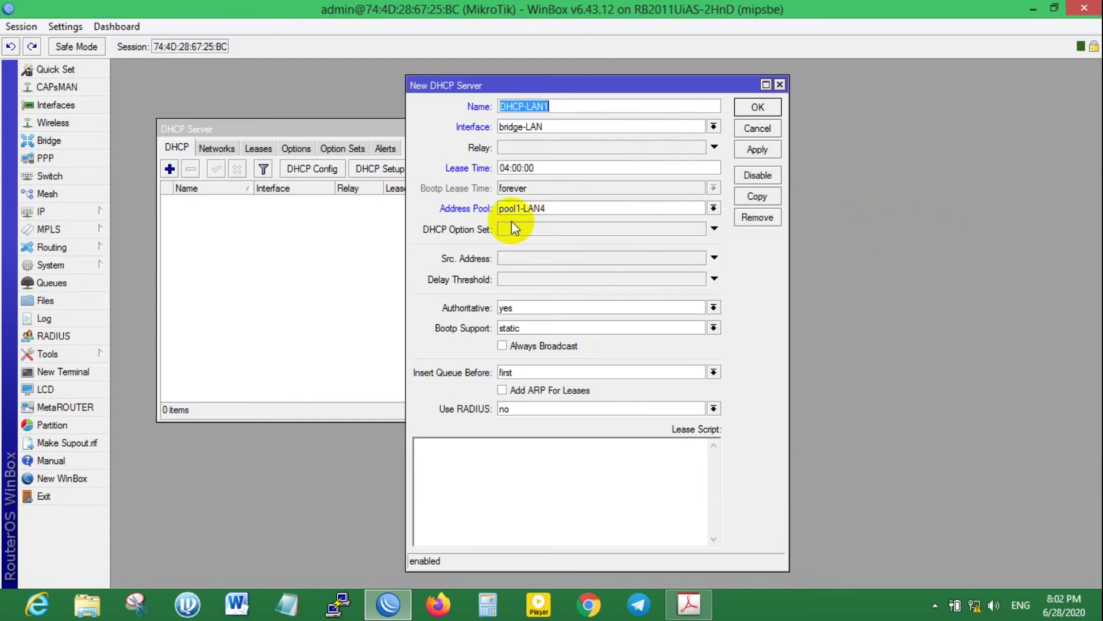
# Reselect pool1-LAN4 as the address pool and view the available Authoritative and Bootp Support options.
pyautogui.click(534, 209)
pyautogui.click(538, 219)
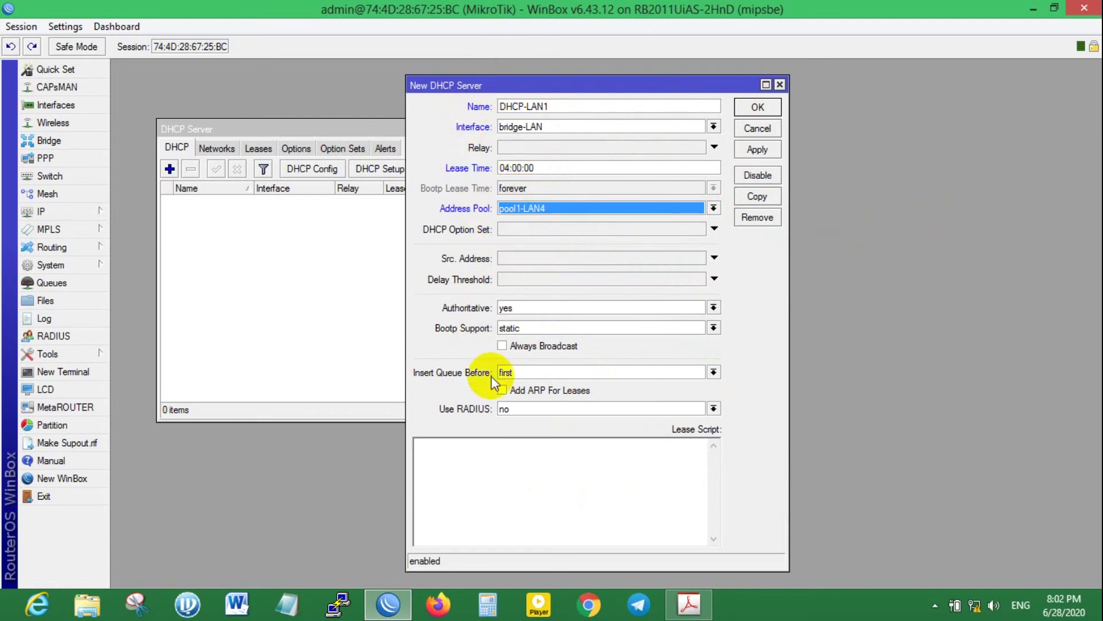
pyautogui.click(713, 308)
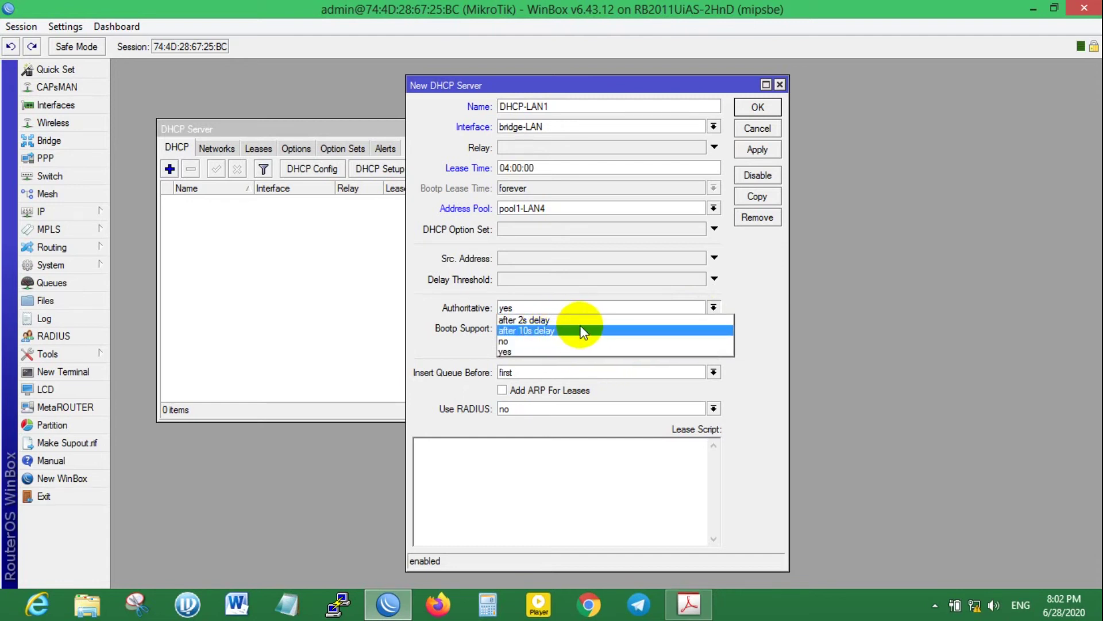
pyautogui.click(748, 352)
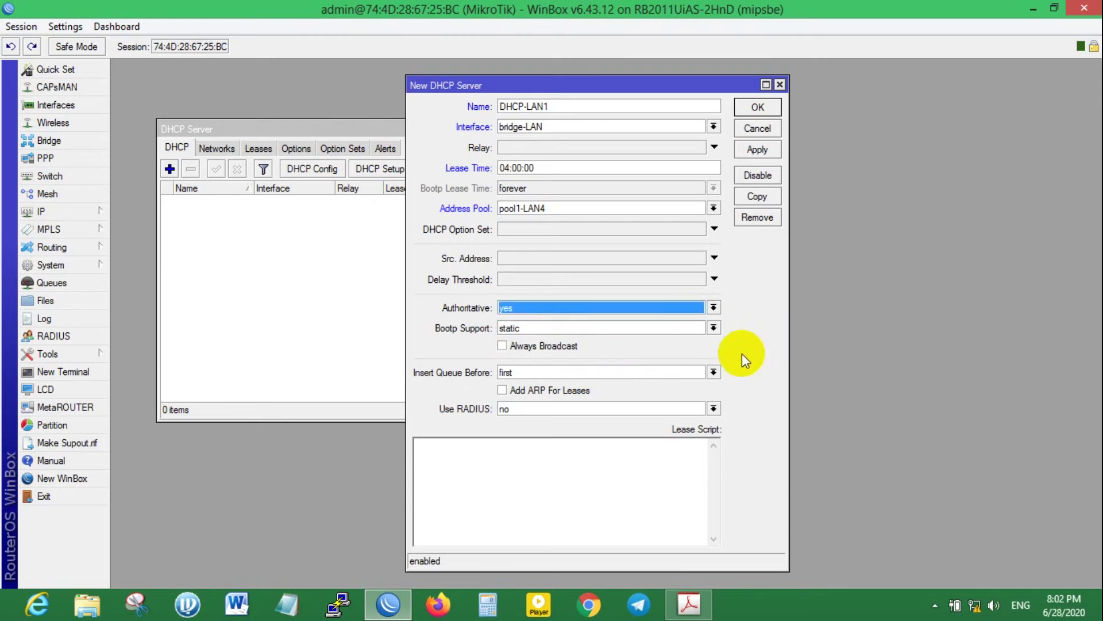
pyautogui.click(713, 328)
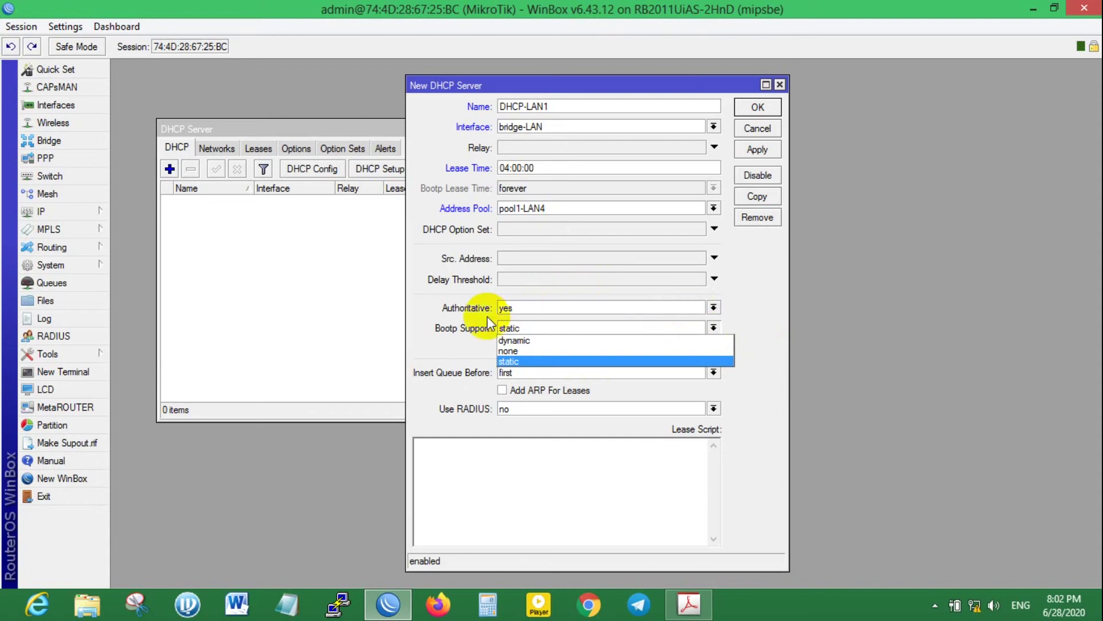
pyautogui.click(761, 371)
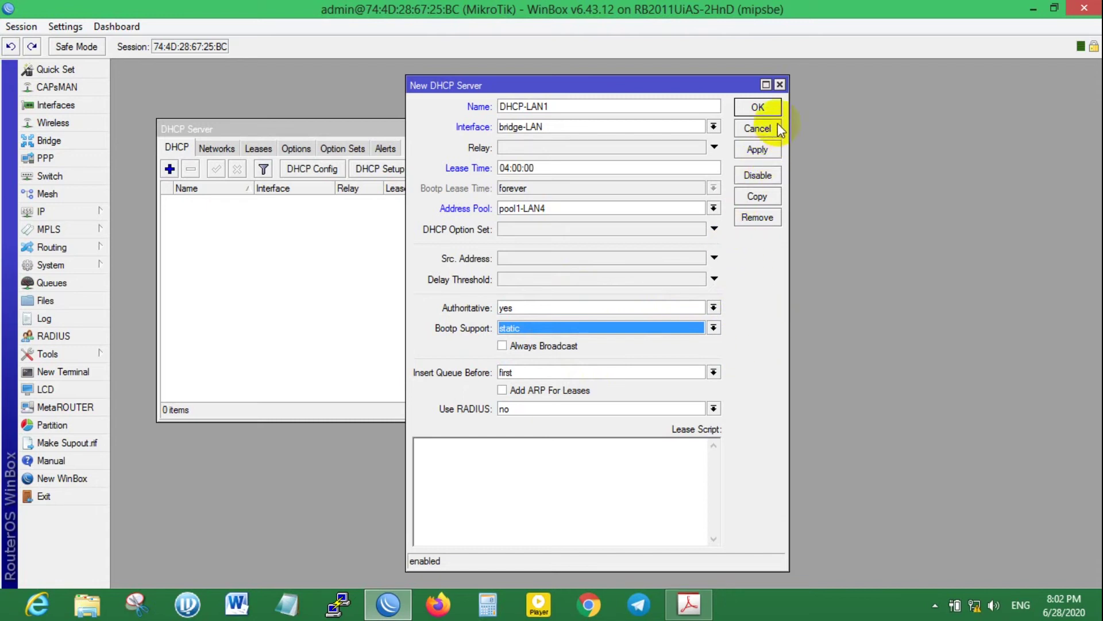
# Review the name and interface of the new DHCP server, keep bridge-LAN, and save the server.
pyautogui.moveTo(700, 85); pyautogui.dragTo(670, 68)
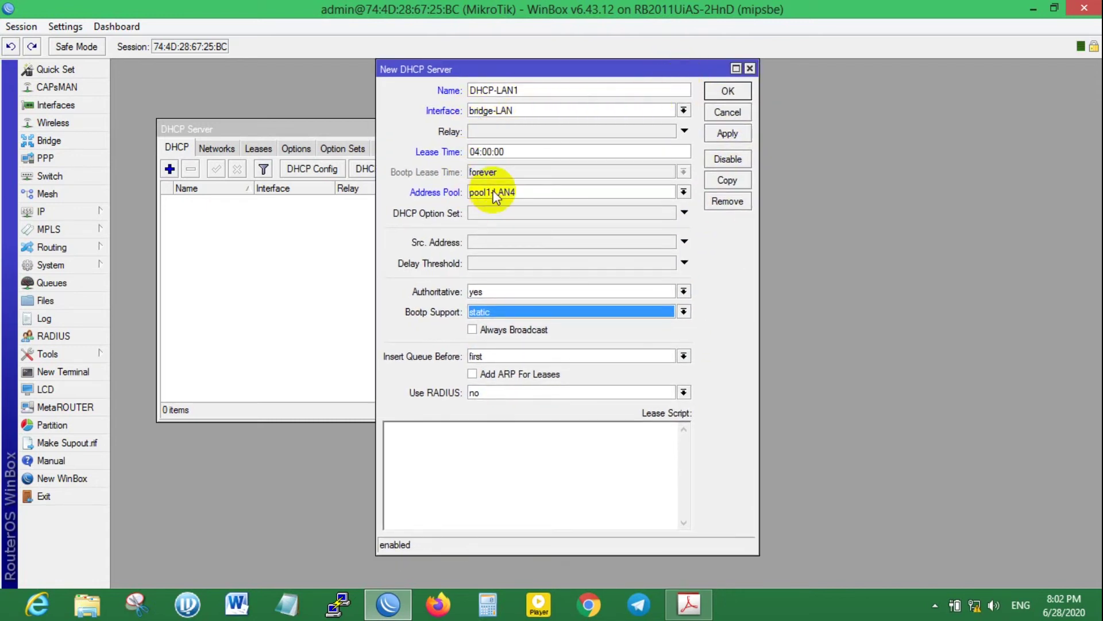
pyautogui.doubleClick(498, 90)
pyautogui.click(528, 109)
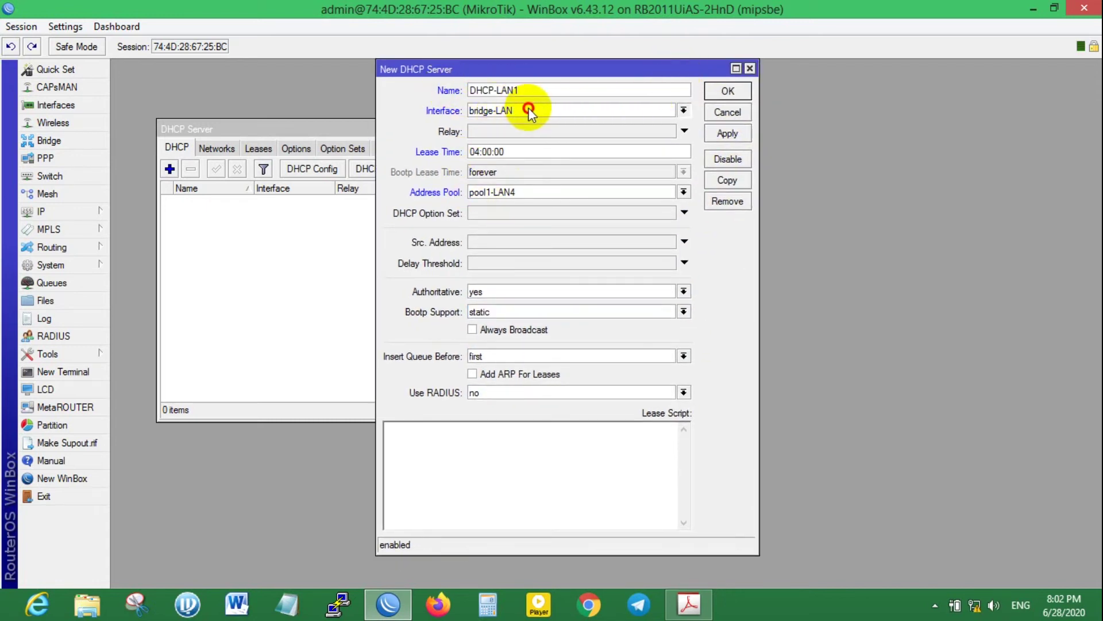
pyautogui.click(529, 109)
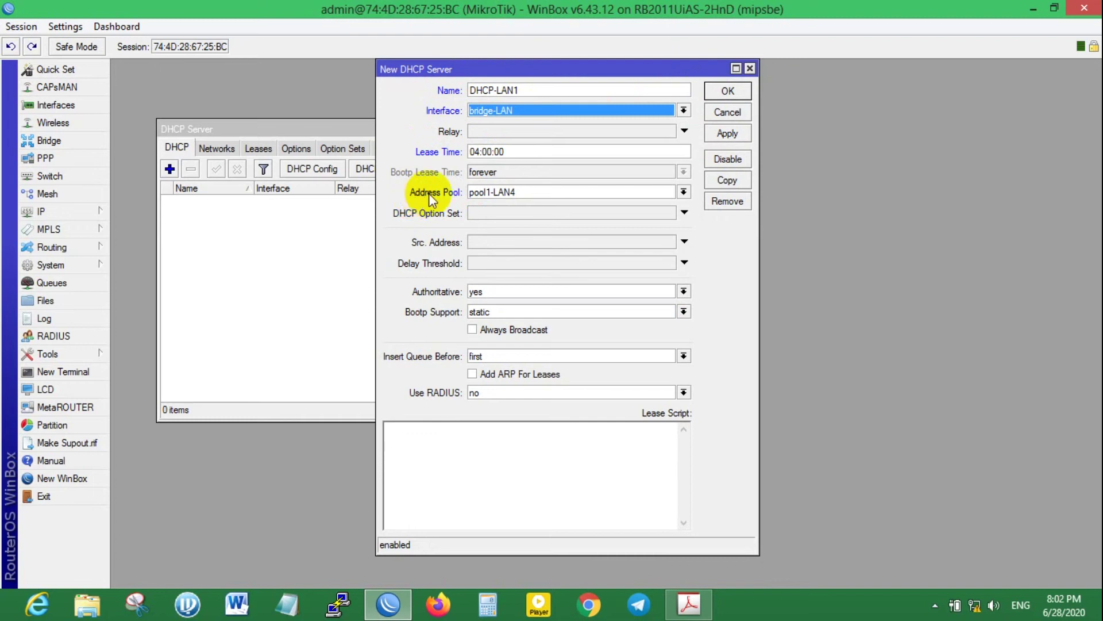
pyautogui.click(728, 133)
pyautogui.click(728, 90)
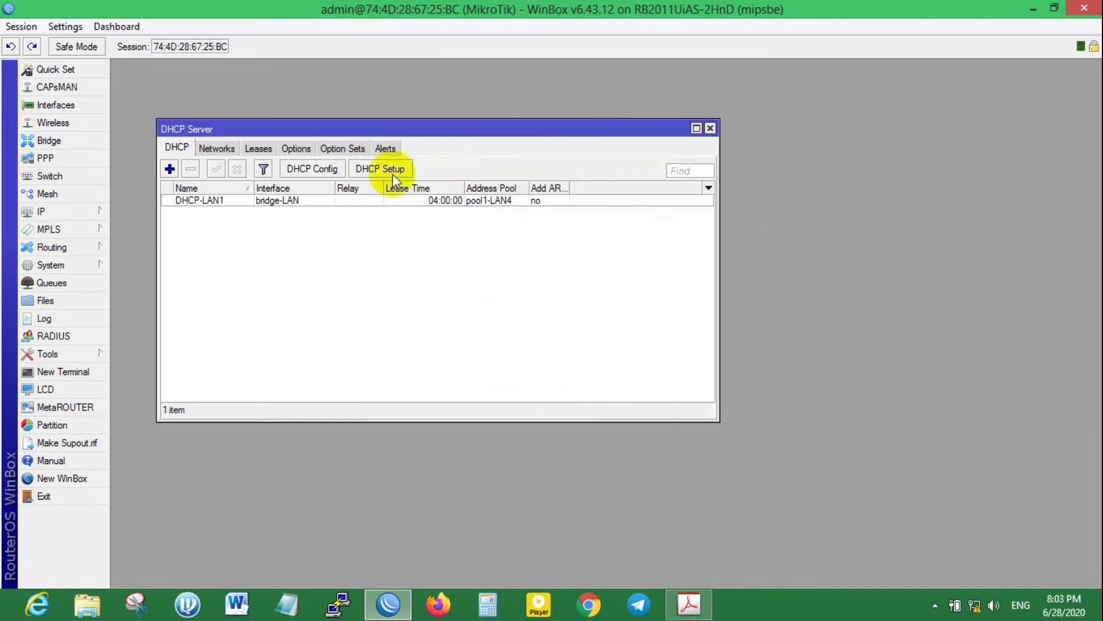
# Select the DHCP-LAN1 entry, reposition the DHCP Server window and close it.
pyautogui.click(229, 200)
pyautogui.moveTo(317, 132); pyautogui.dragTo(399, 139)
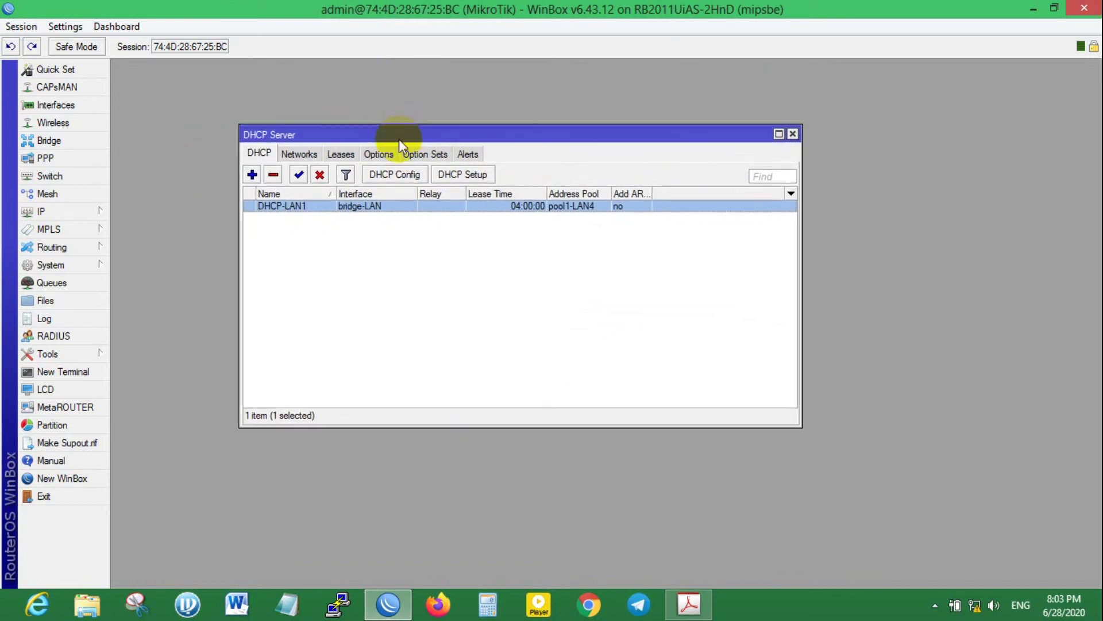
pyautogui.click(794, 135)
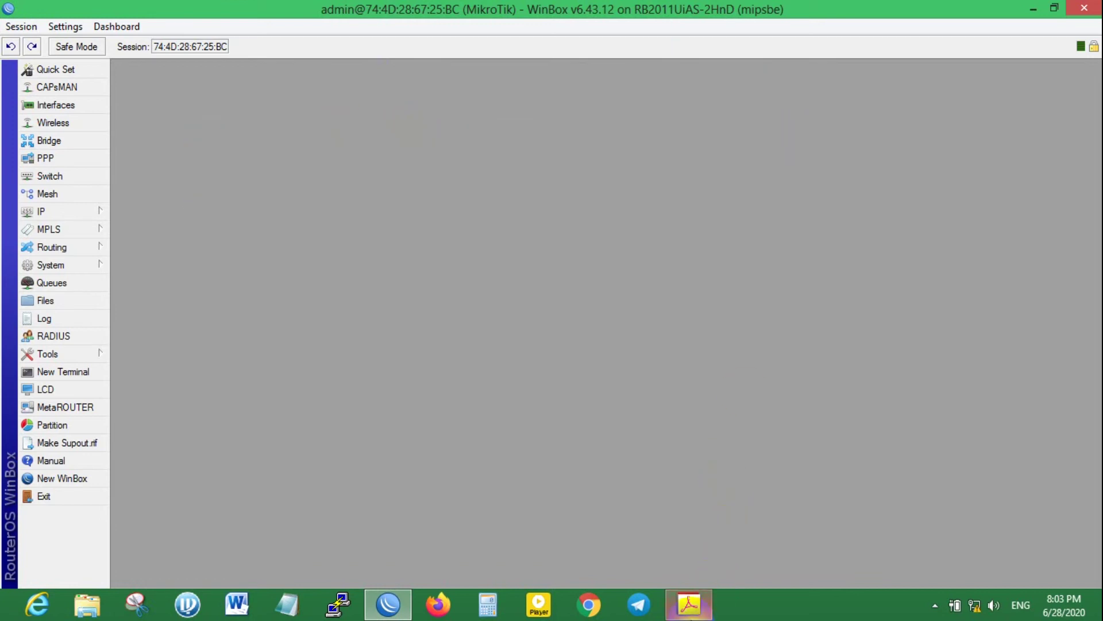
# Switch to MKT & CISCO.pdf in Adobe Acrobat Pro and go over the LAN section of its contents list.
pyautogui.click(689, 603)
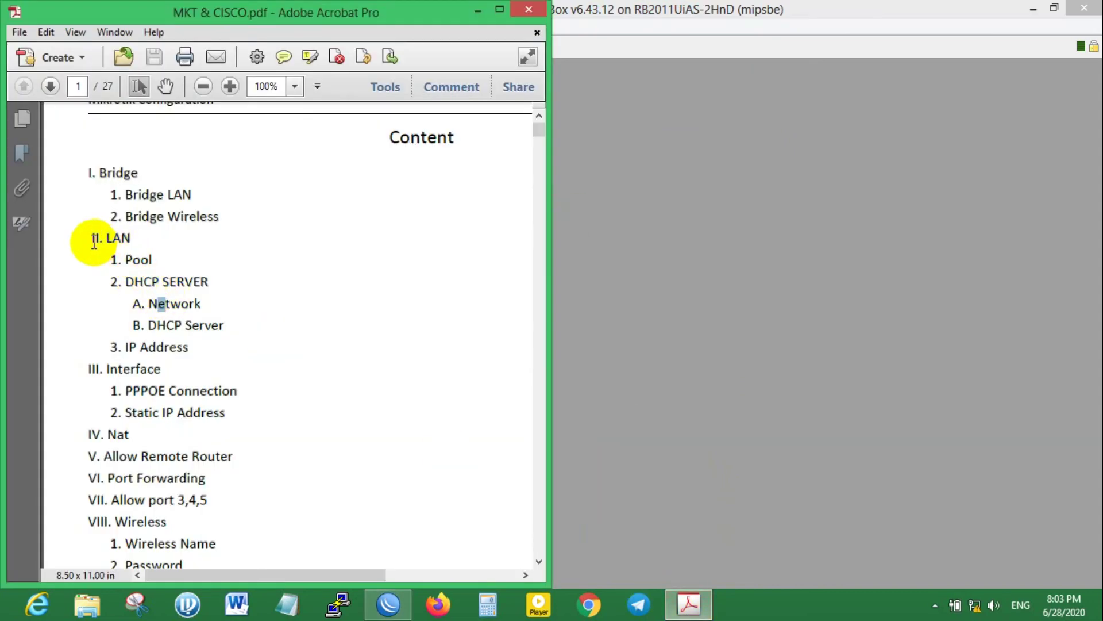
pyautogui.moveTo(88, 238); pyautogui.dragTo(175, 265)
pyautogui.moveTo(207, 345); pyautogui.dragTo(112, 351)
pyautogui.moveTo(116, 288); pyautogui.dragTo(206, 281)
pyautogui.click(133, 301)
pyautogui.moveTo(132, 301); pyautogui.dragTo(217, 306)
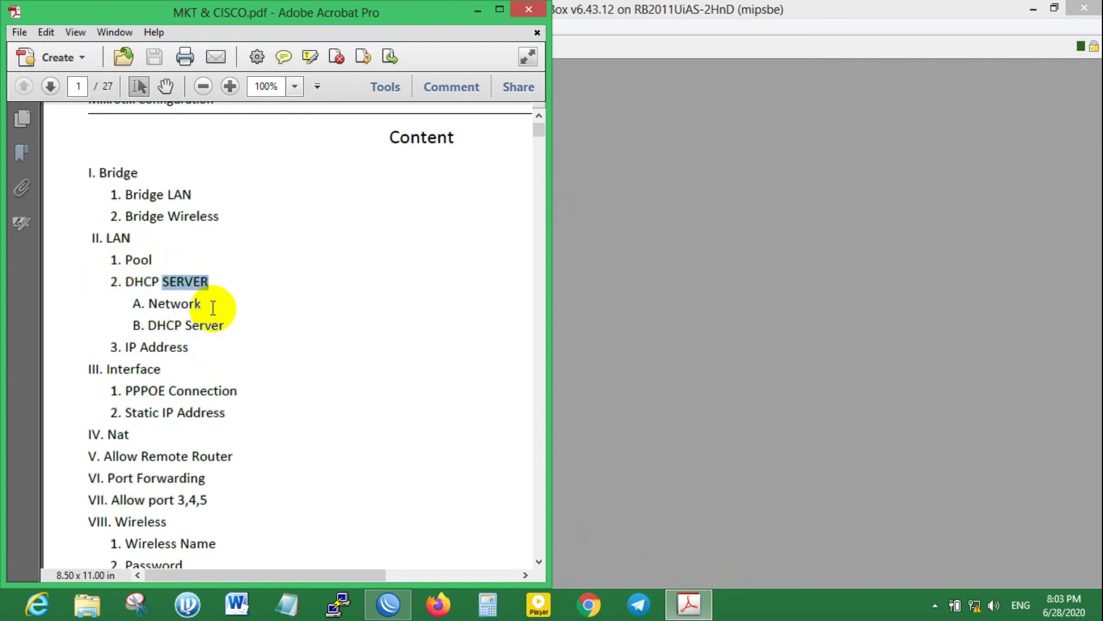
# Go over the DHCP Server entry in the PDF's contents list and minimize the document.
pyautogui.moveTo(123, 322); pyautogui.dragTo(185, 322)
pyautogui.click(246, 327)
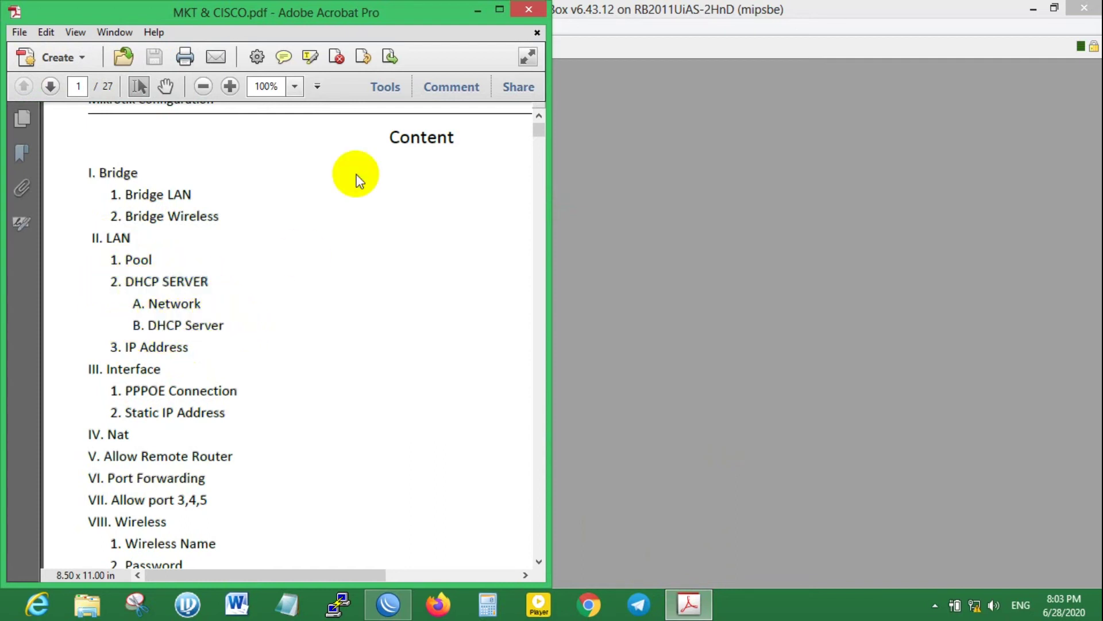
pyautogui.click(480, 10)
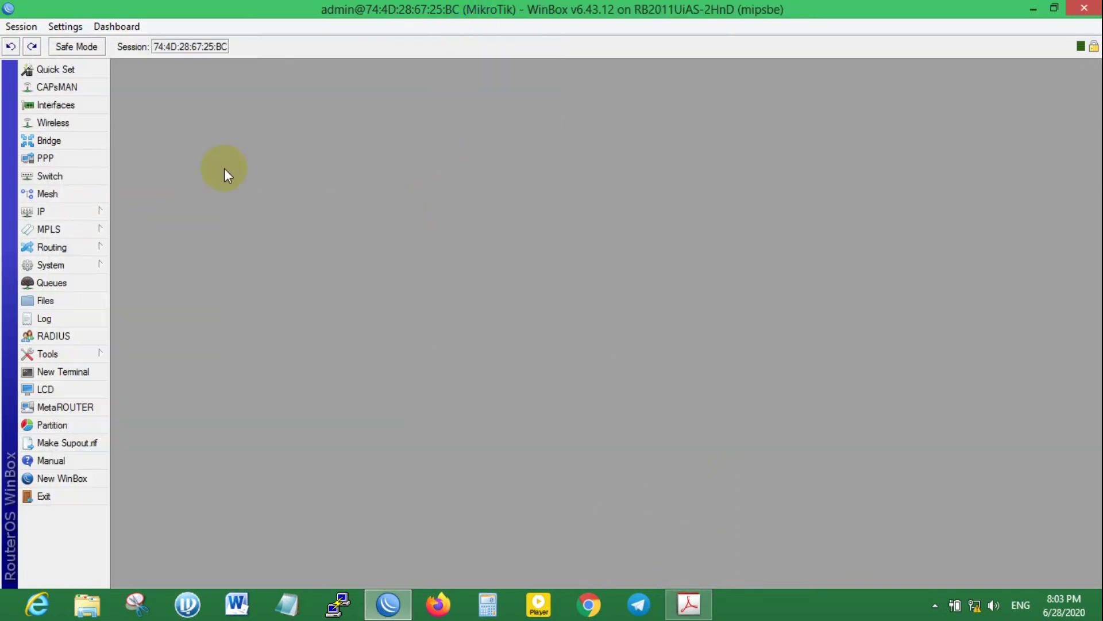
# Open the Network and Sharing Center and display the Ethernet connection's network details.
pyautogui.rightClick(975, 605)
pyautogui.click(975, 596)
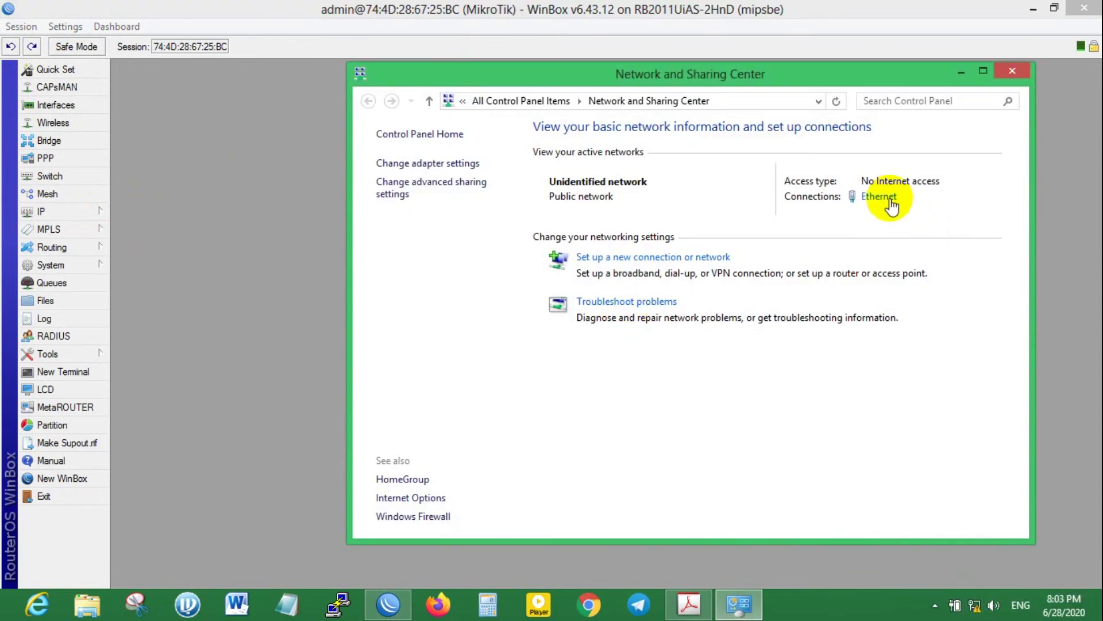
pyautogui.moveTo(783, 74); pyautogui.dragTo(666, 97)
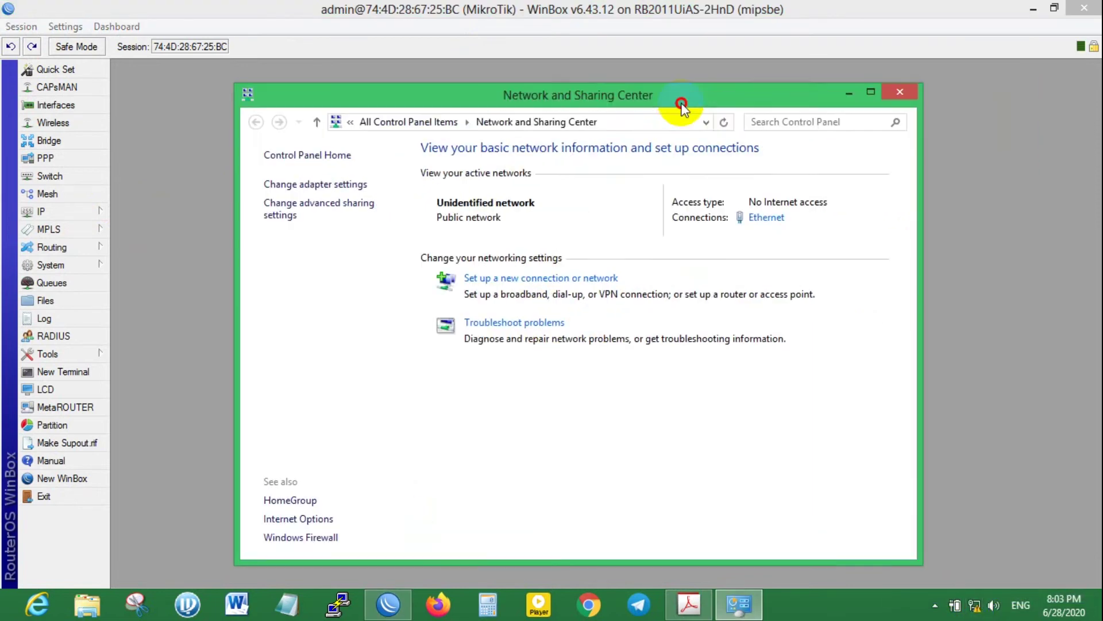
pyautogui.click(759, 219)
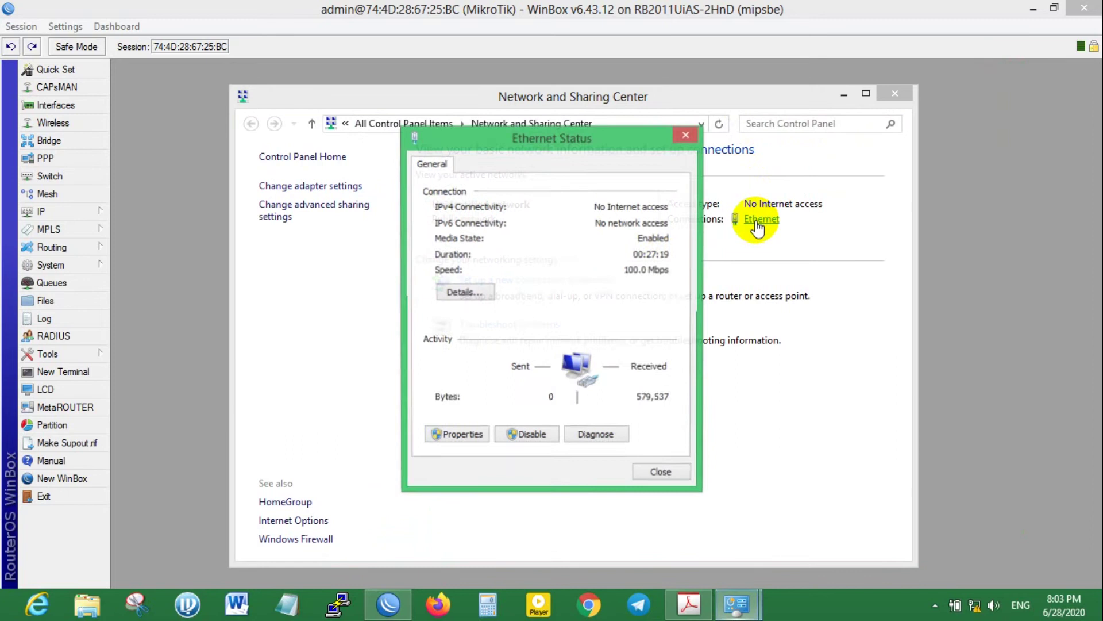
pyautogui.click(465, 293)
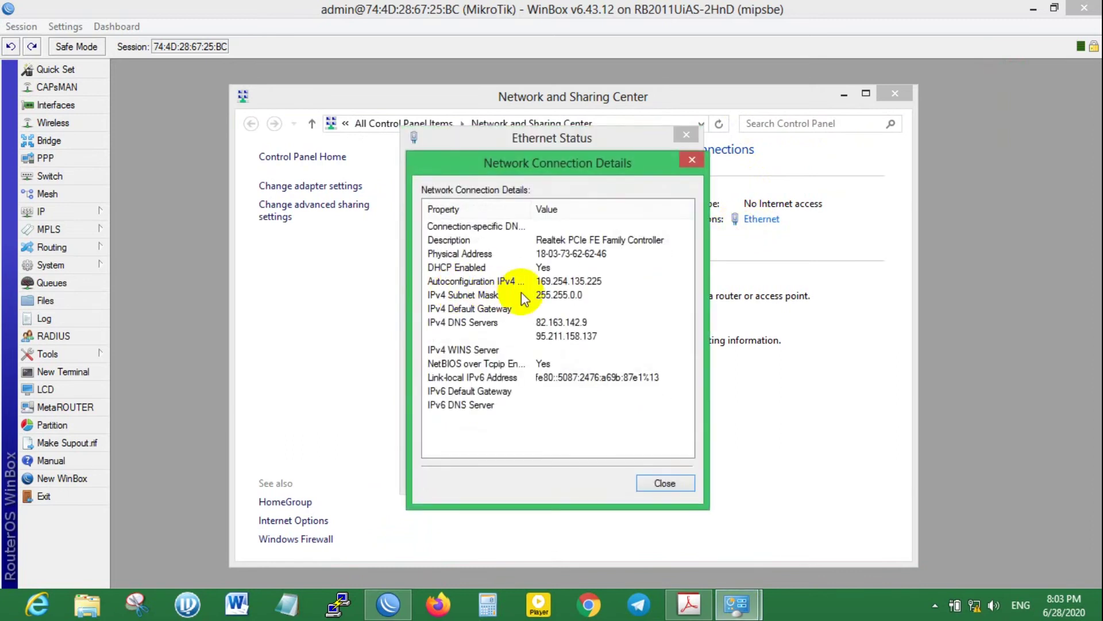
# Examine the Ethernet connection's IPv4 address, subnet mask, default gateway and DNS entries, and close the details and status windows.
pyautogui.click(591, 281)
pyautogui.click(563, 295)
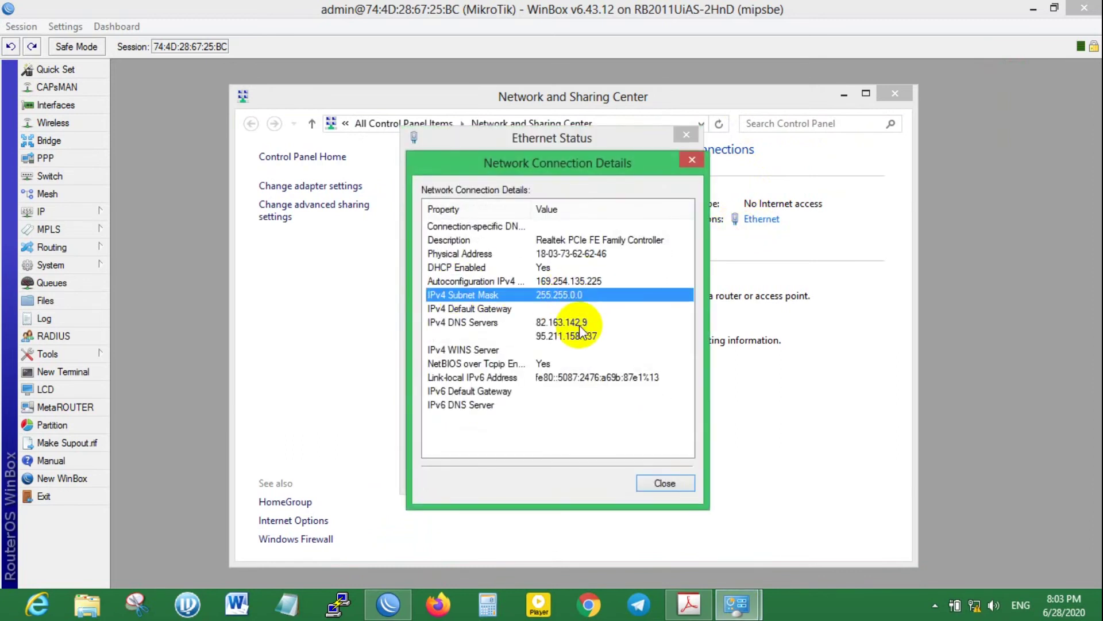
pyautogui.click(575, 323)
pyautogui.click(554, 364)
pyautogui.click(514, 392)
pyautogui.click(501, 363)
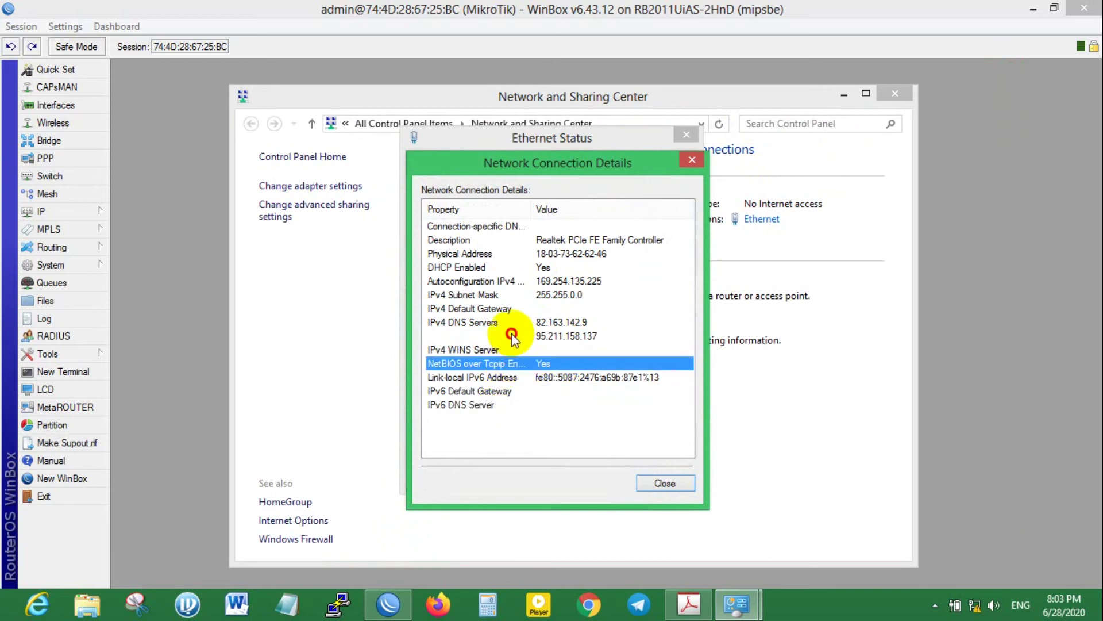
pyautogui.click(504, 323)
pyautogui.click(507, 282)
pyautogui.click(497, 309)
pyautogui.click(501, 294)
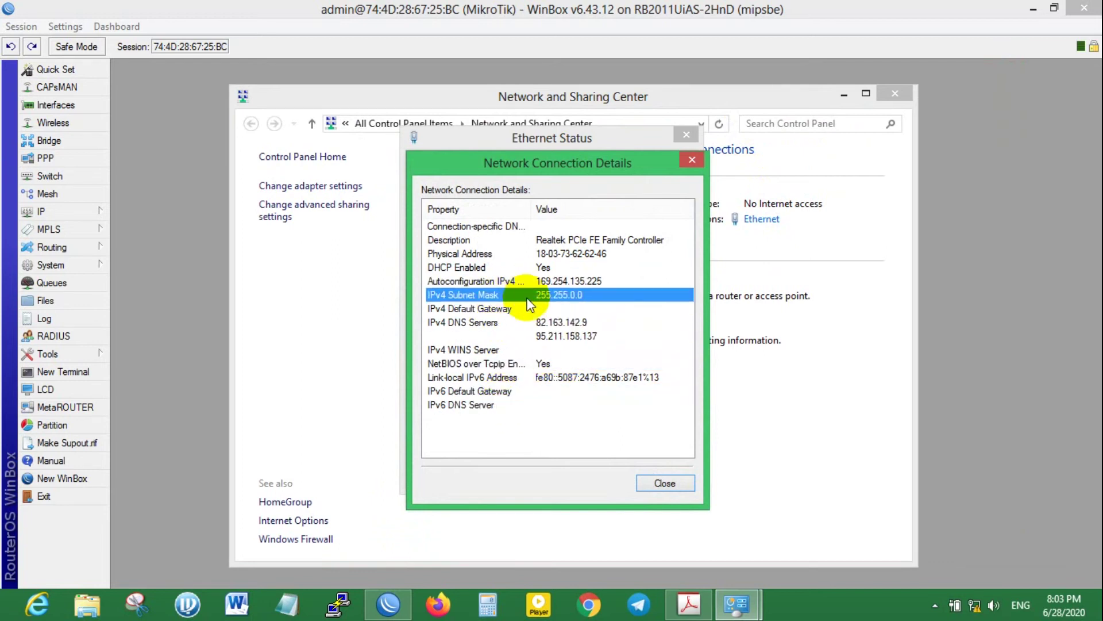
pyautogui.click(509, 281)
pyautogui.click(665, 483)
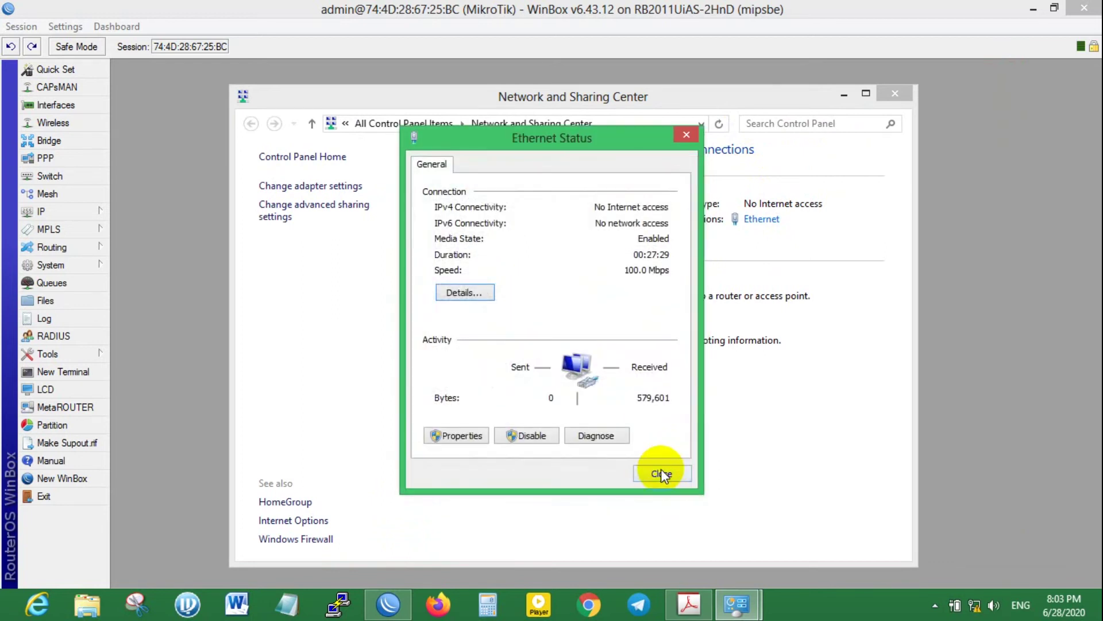
pyautogui.click(661, 473)
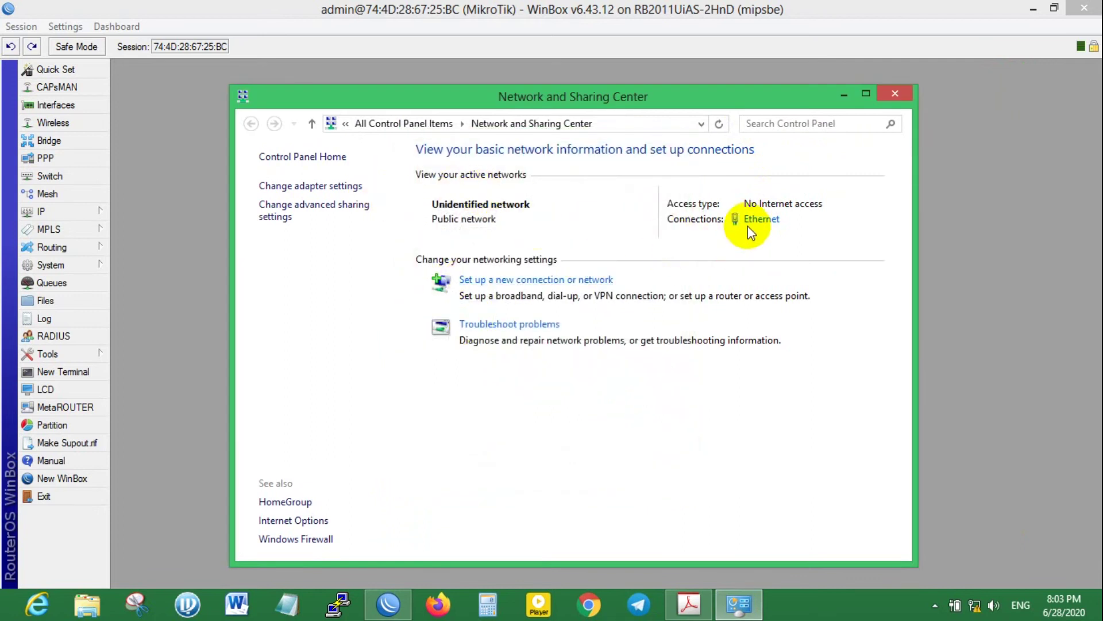
# Open the network adapter settings, reposition the window and check the Ethernet adapter's available actions.
pyautogui.click(329, 186)
pyautogui.moveTo(571, 106); pyautogui.dragTo(542, 84)
pyautogui.click(726, 170)
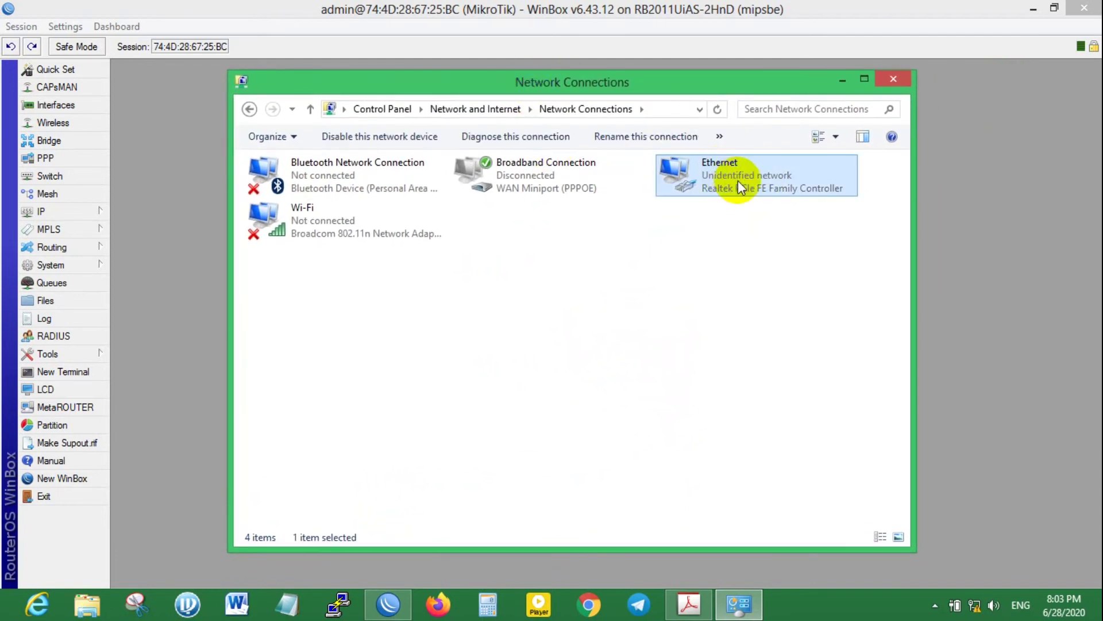
pyautogui.rightClick(738, 181)
pyautogui.click(615, 302)
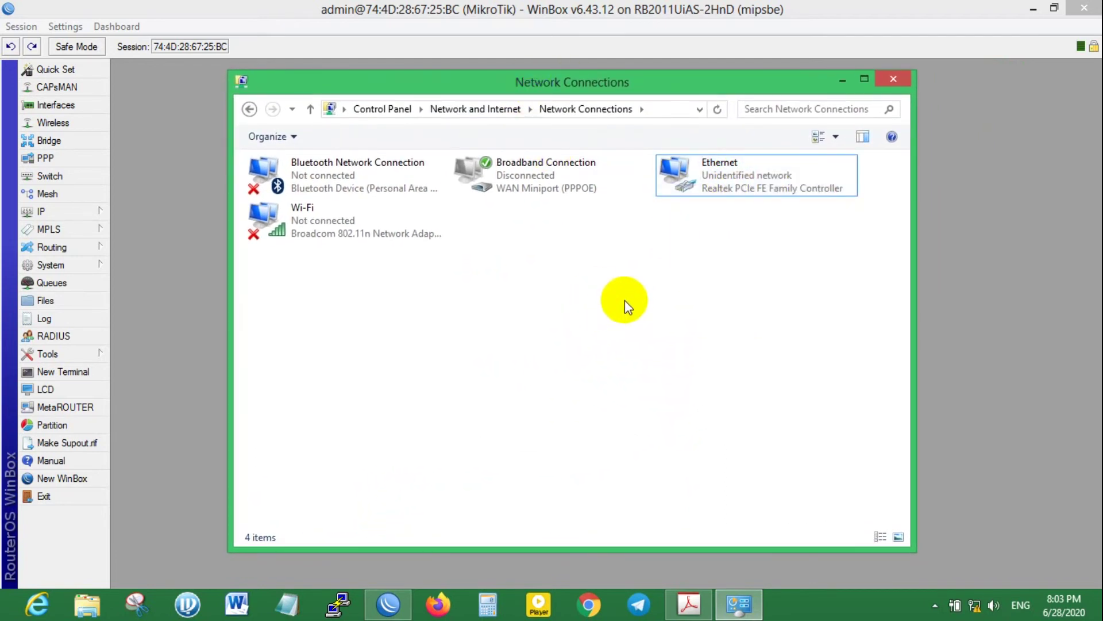
# Open a Command Prompt window by running cmd and move it aside.
pyautogui.press('super+r')
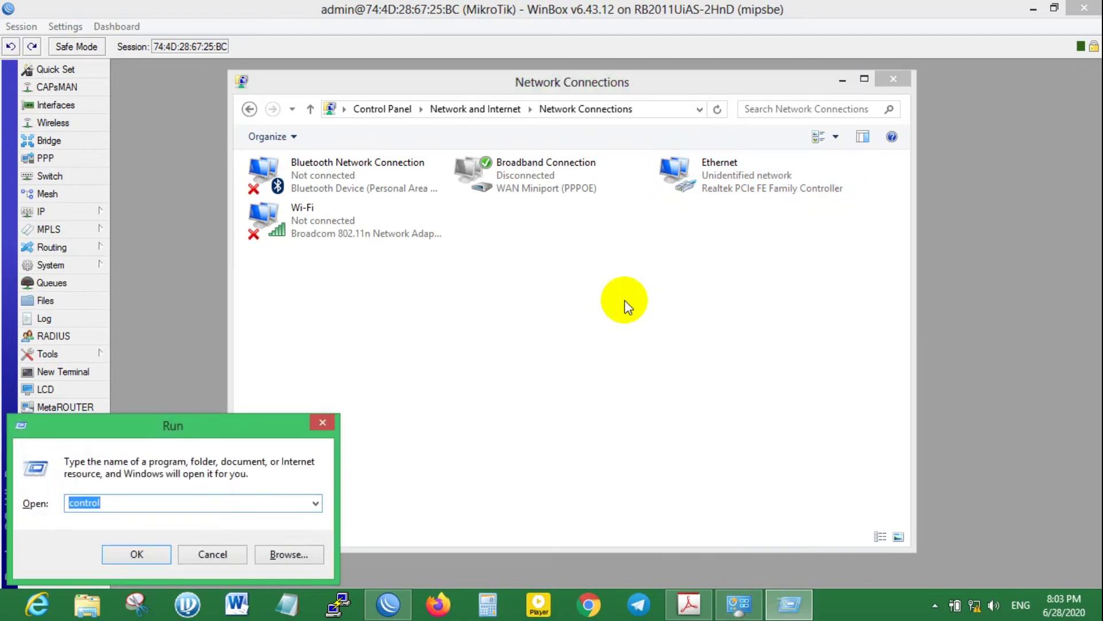
pyautogui.write('cmd')
pyautogui.press('Return')
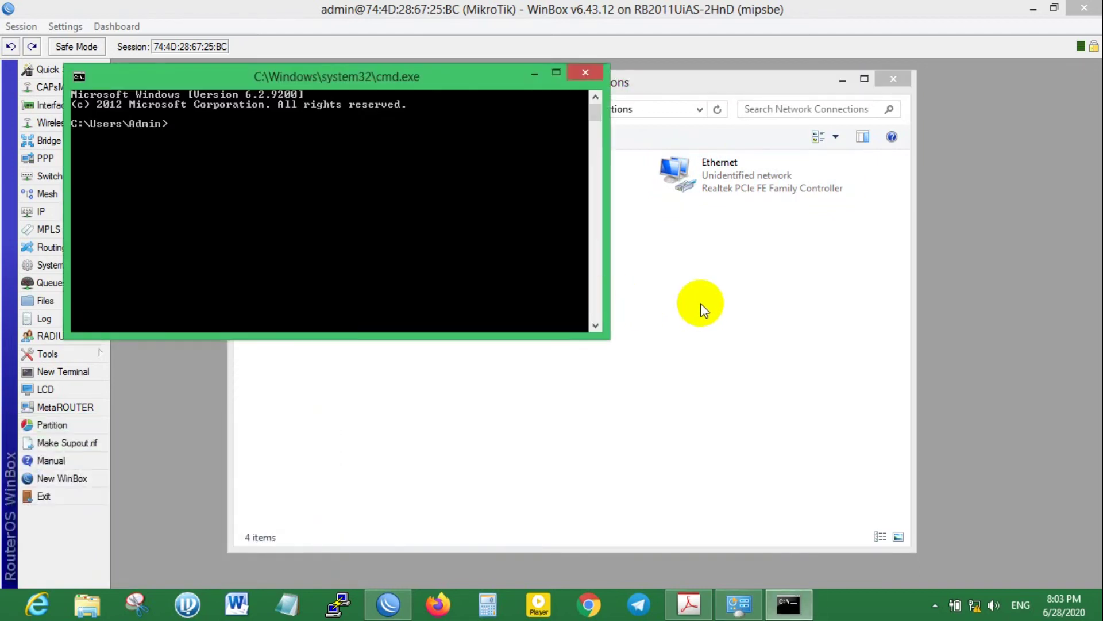
pyautogui.moveTo(467, 95); pyautogui.dragTo(524, 130)
# Minimize Network Connections, reposition the Command Prompt and run ipconfig /release.
pyautogui.rightClick(734, 171)
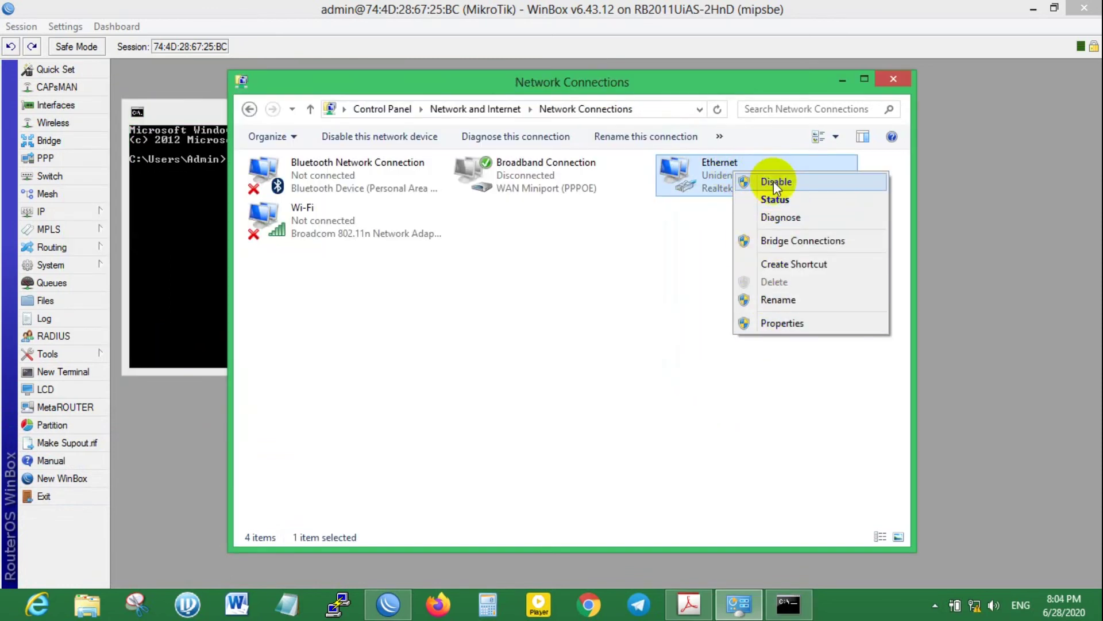
pyautogui.click(842, 80)
pyautogui.click(843, 80)
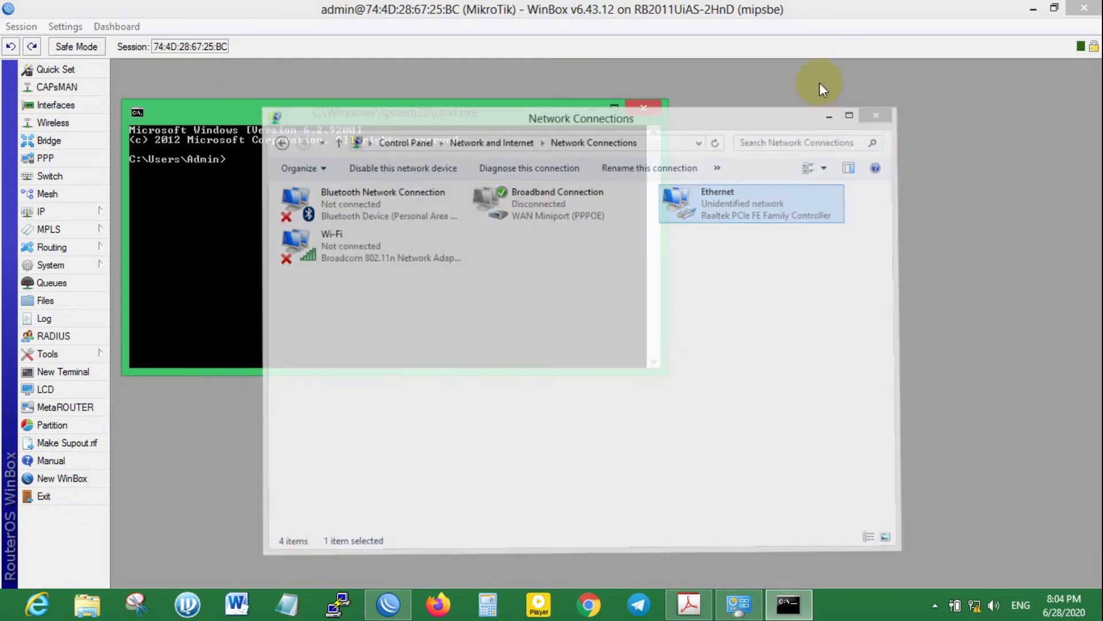
pyautogui.moveTo(487, 111); pyautogui.dragTo(598, 123)
pyautogui.moveTo(768, 184); pyautogui.dragTo(794, 256)
pyautogui.moveTo(672, 122); pyautogui.dragTo(735, 127)
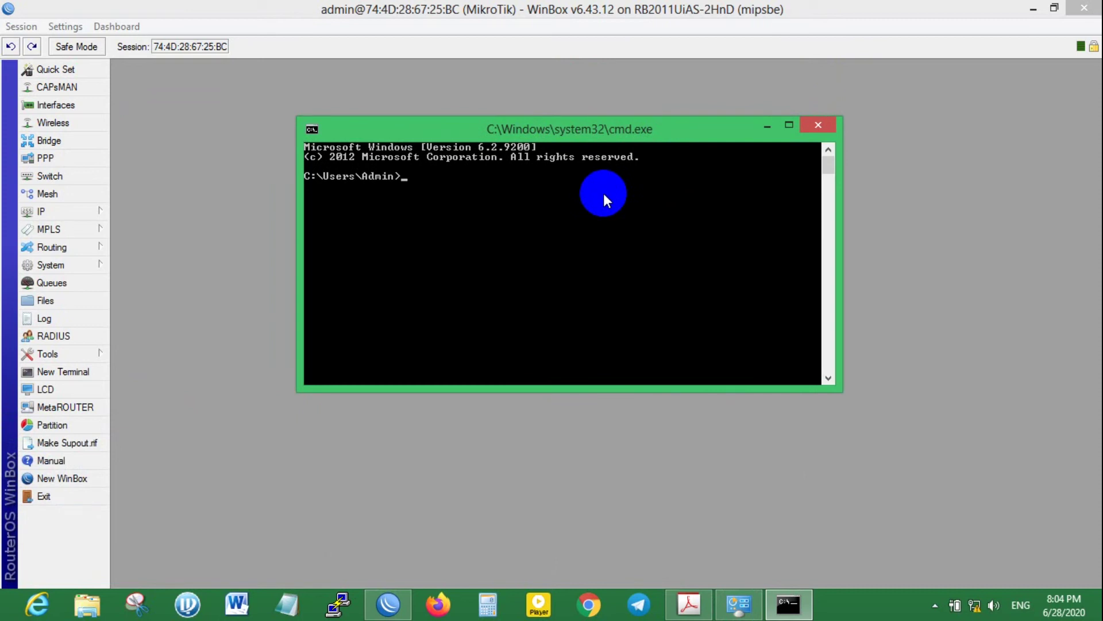
pyautogui.write('ipconfig /release')
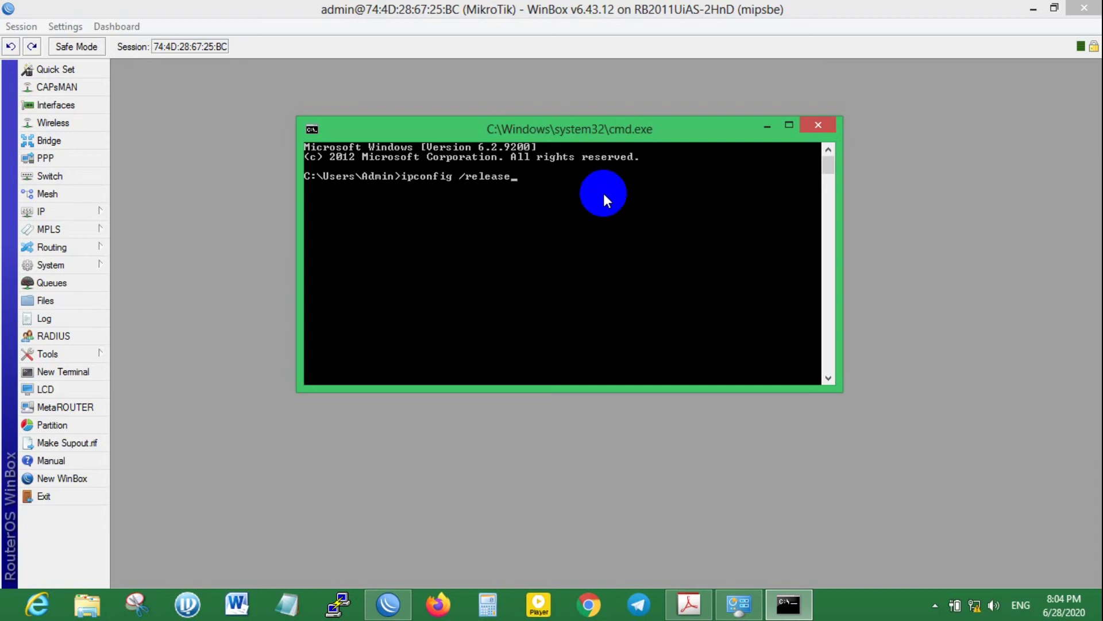
pyautogui.press('Return')
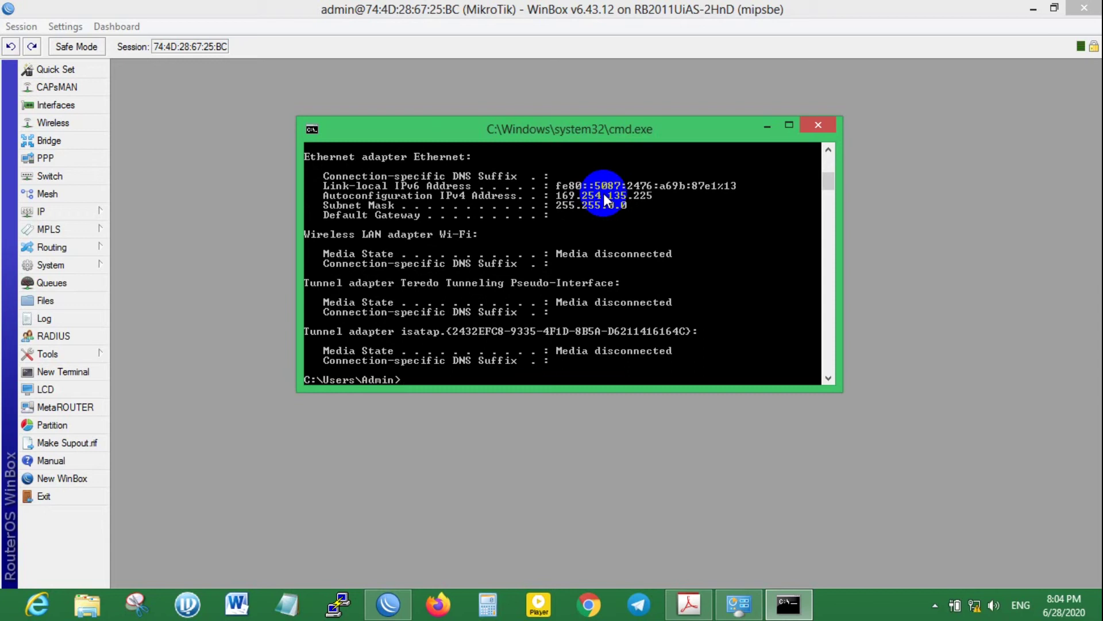
# Replace the recalled command with ipconfig /renew and run it to request a new IP address.
pyautogui.press('Up')
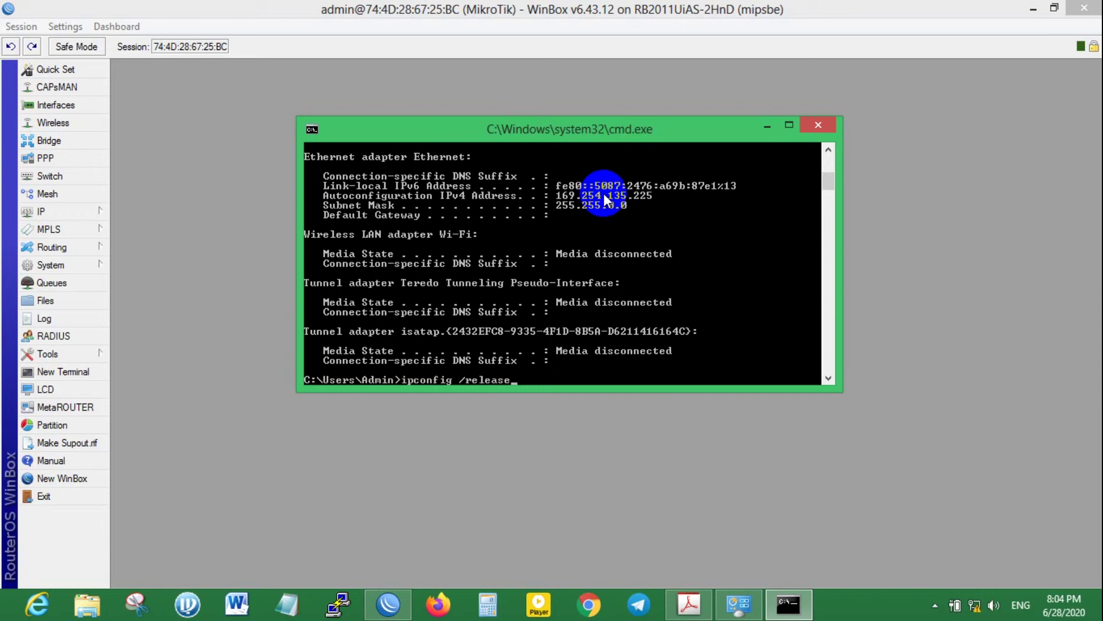
pyautogui.press('BackSpace')
pyautogui.press('BackSpace')
pyautogui.press('BackSpace')
pyautogui.press('BackSpace')
pyautogui.press('BackSpace')
pyautogui.press('BackSpace')
pyautogui.press('BackSpace')
pyautogui.press('BackSpace')
pyautogui.press('BackSpace')
pyautogui.press('BackSpace')
pyautogui.press('BackSpace')
pyautogui.press('BackSpace')
pyautogui.press('BackSpace')
pyautogui.press('BackSpace')
pyautogui.press('BackSpace')
pyautogui.press('BackSpace')
pyautogui.press('BackSpace')
pyautogui.write('ipconfig /renew')
pyautogui.press('Return')
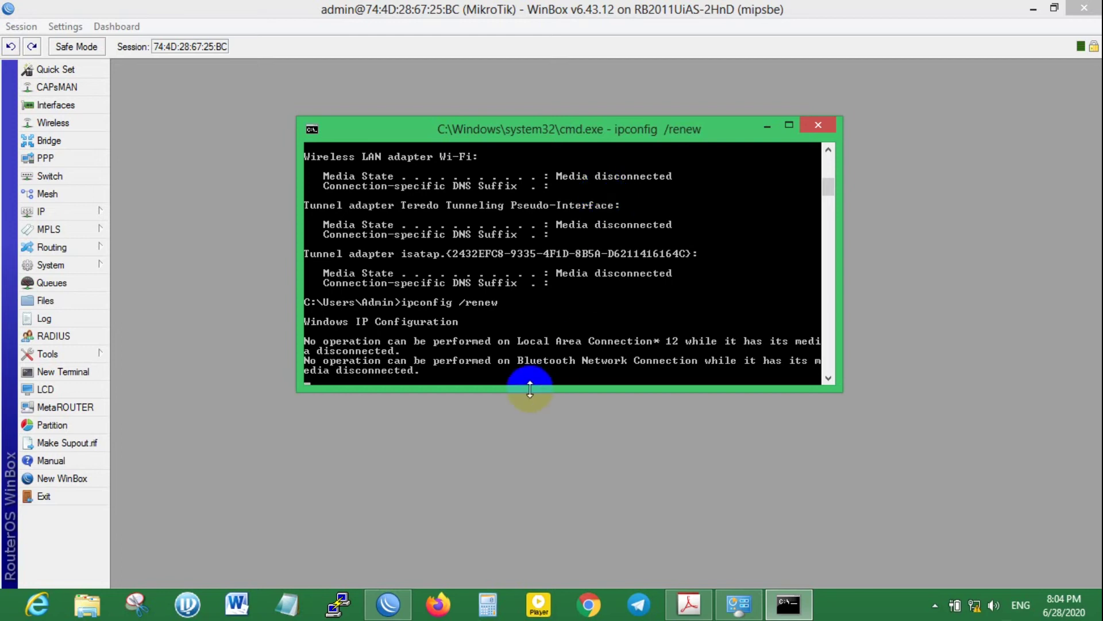
# Review the Ethernet adapter's renewed IPv4 address, subnet mask and gateway, and get the Command Prompt out of the way.
pyautogui.moveTo(553, 128); pyautogui.dragTo(522, 116)
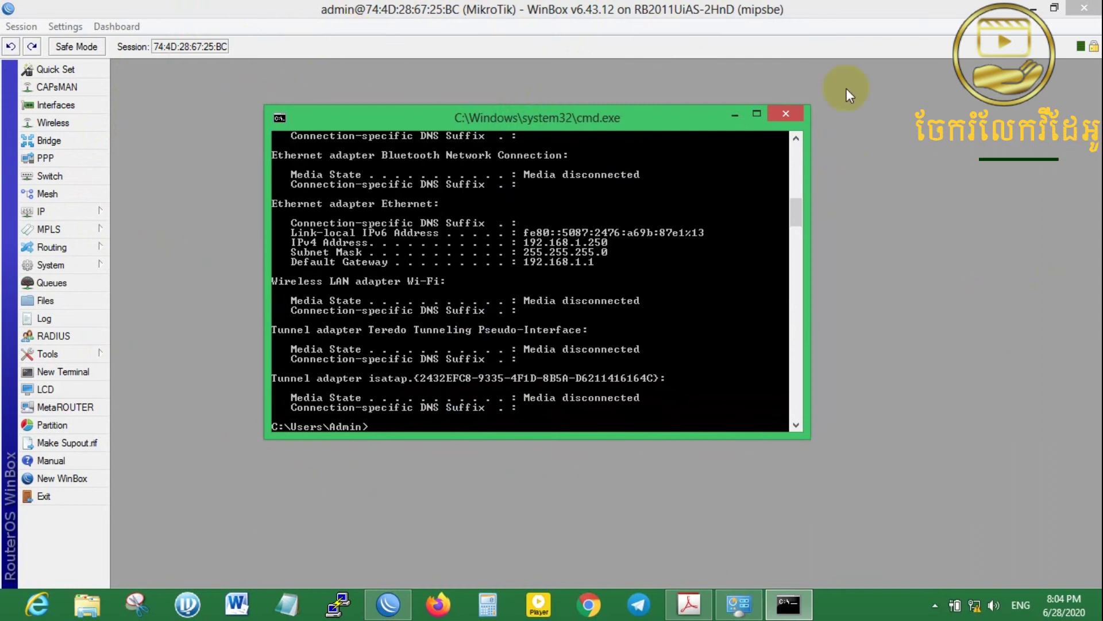
pyautogui.moveTo(528, 118); pyautogui.dragTo(577, 107)
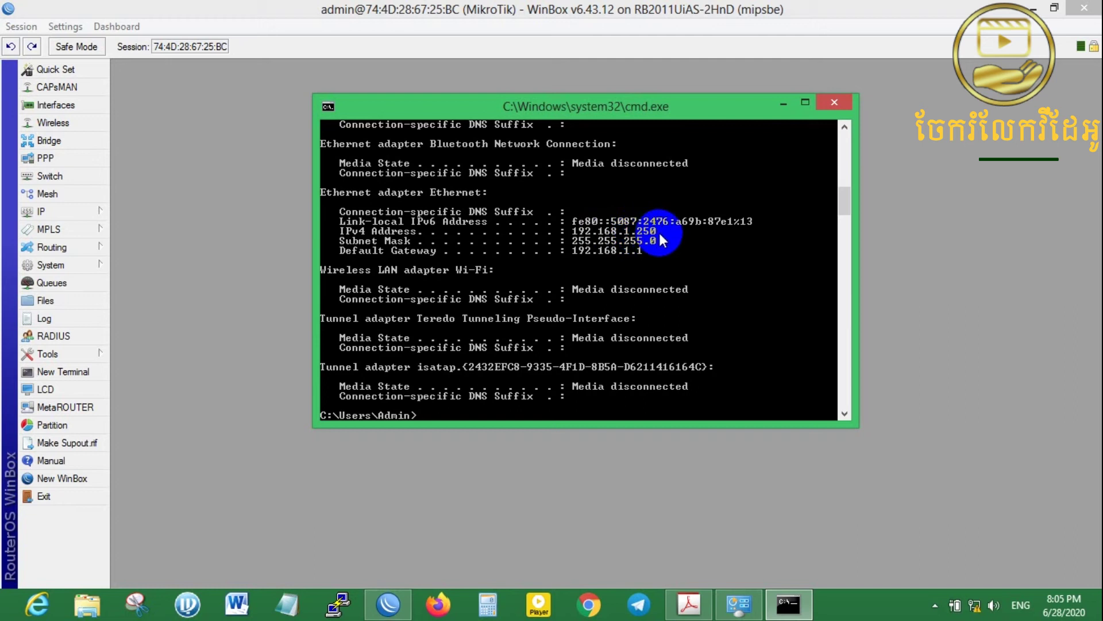
pyautogui.moveTo(681, 108); pyautogui.dragTo(733, 113)
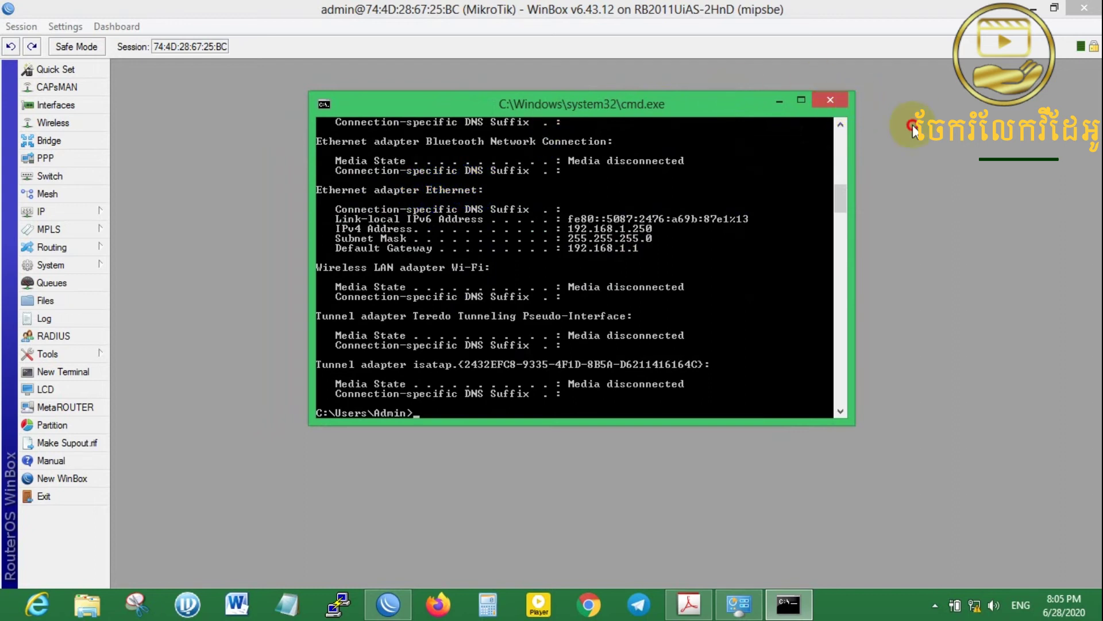
pyautogui.click(820, 96)
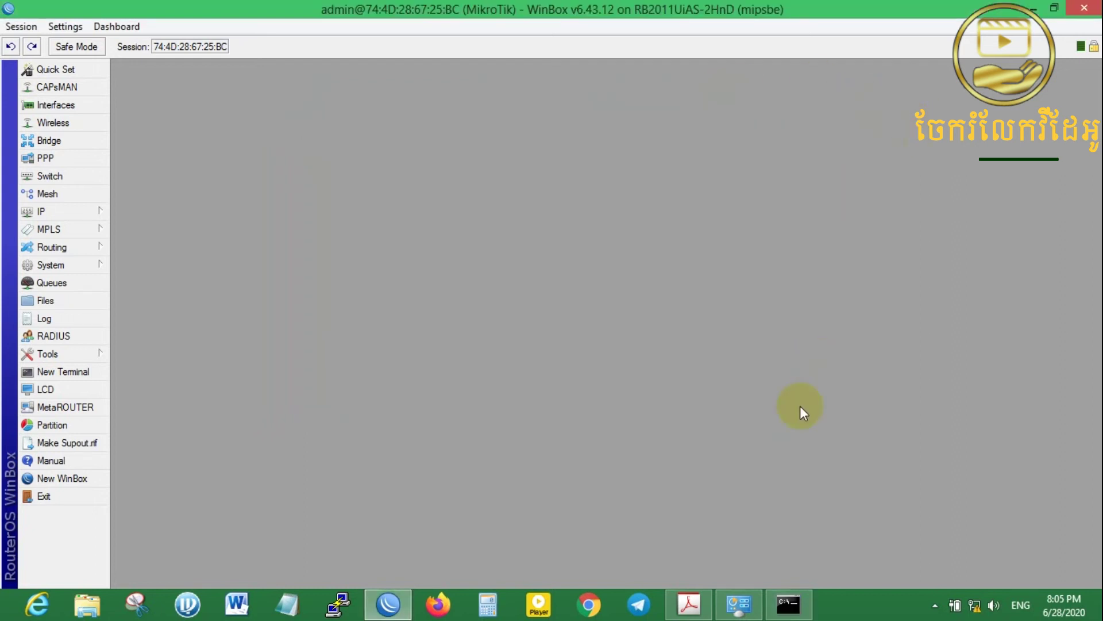
# Return to Network Connections and disable the Ethernet adapter, then enable it again.
pyautogui.click(751, 603)
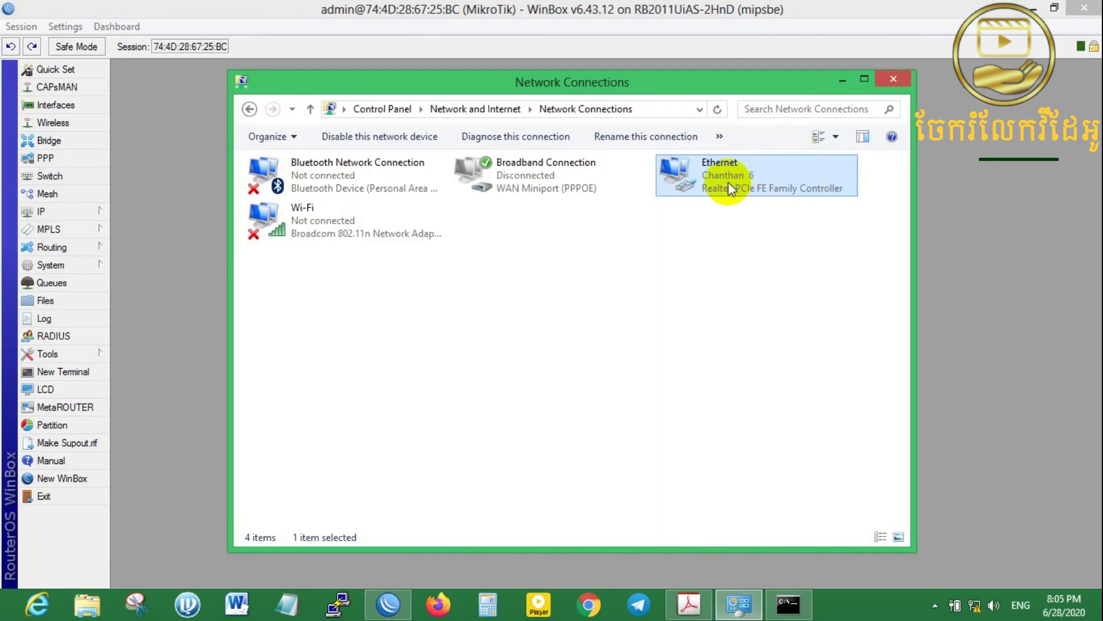
pyautogui.rightClick(728, 175)
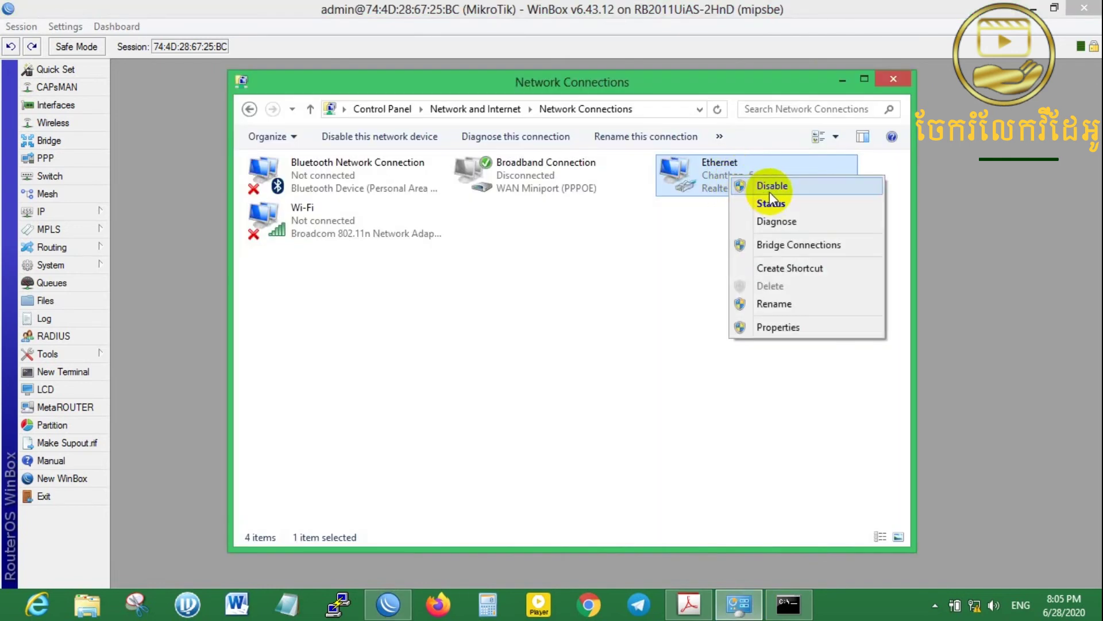
pyautogui.click(767, 187)
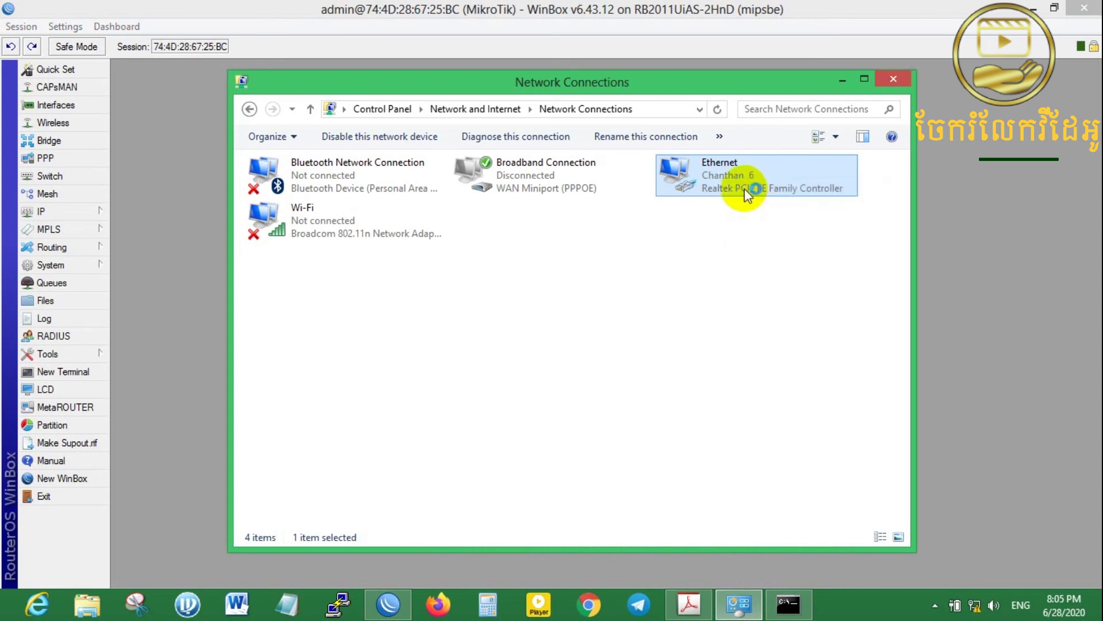
pyautogui.rightClick(710, 178)
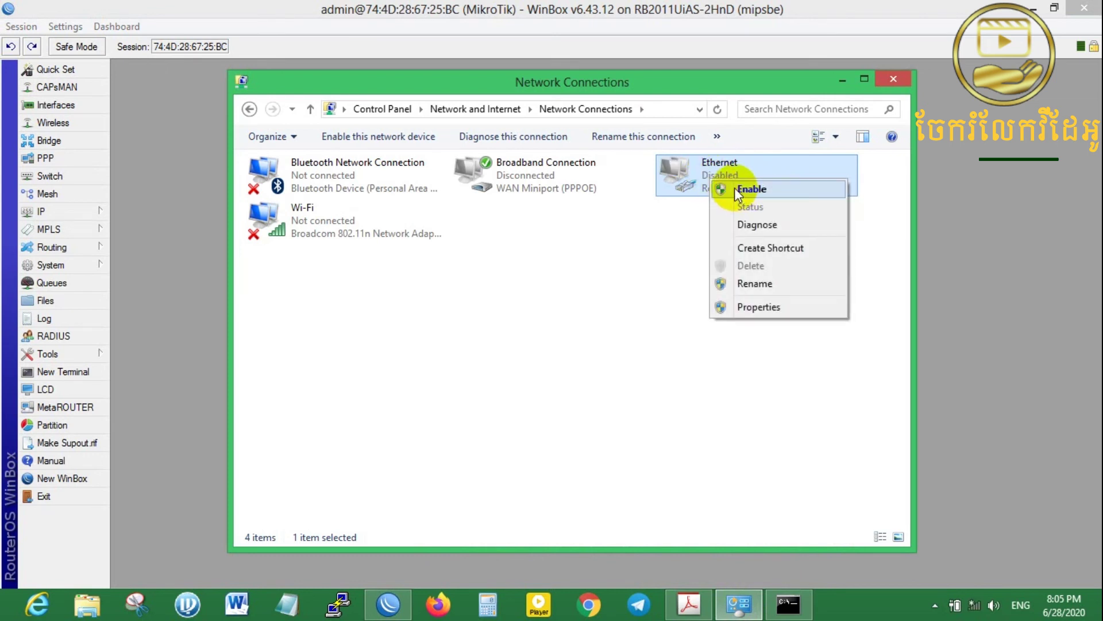
pyautogui.click(734, 189)
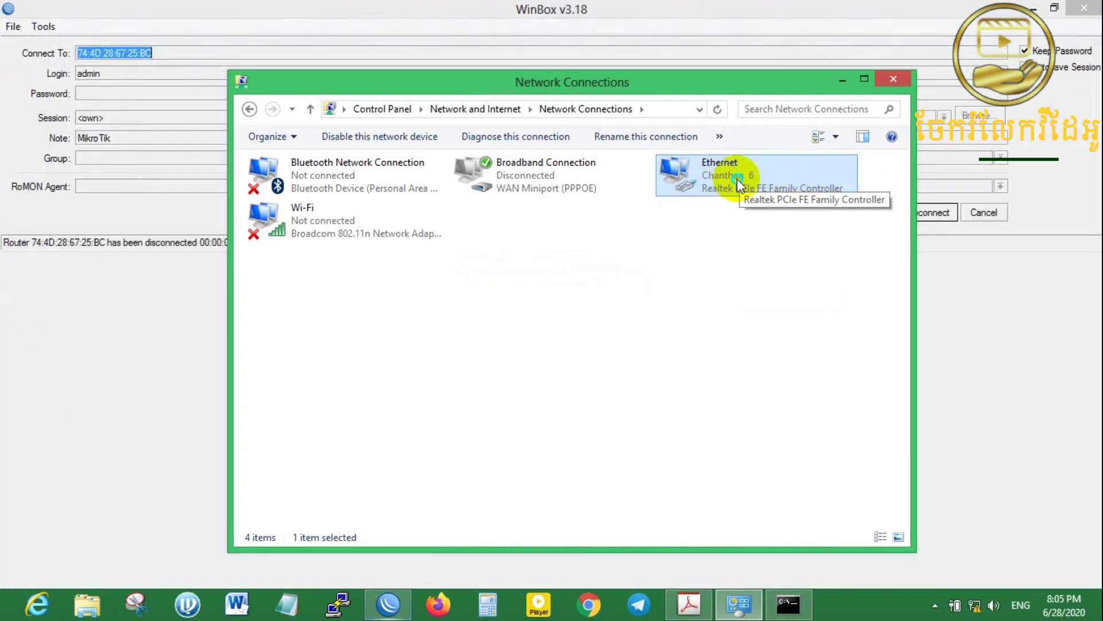
# Open the Ethernet adapter's status and display its connection details to check the DHCP lease.
pyautogui.rightClick(736, 179)
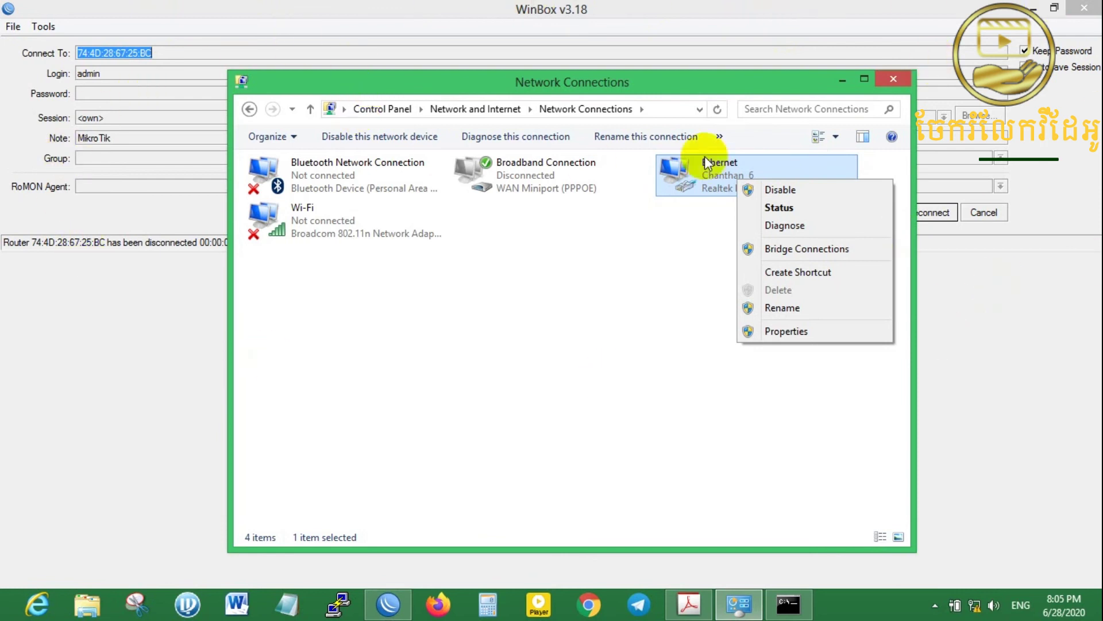
pyautogui.click(690, 244)
pyautogui.click(728, 184)
pyautogui.rightClick(729, 184)
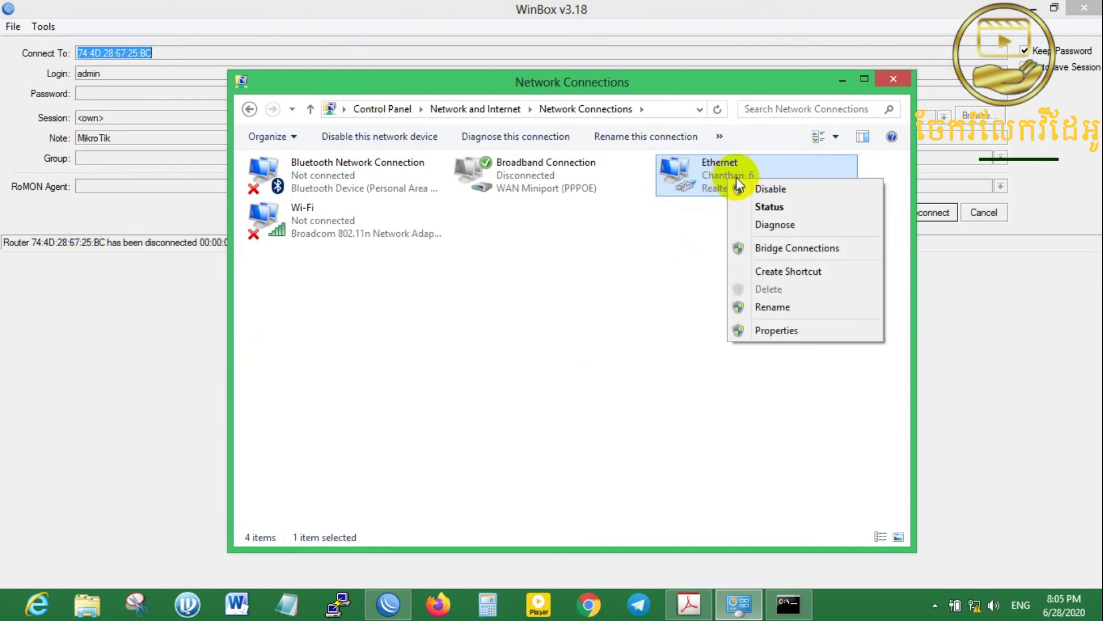
pyautogui.click(766, 208)
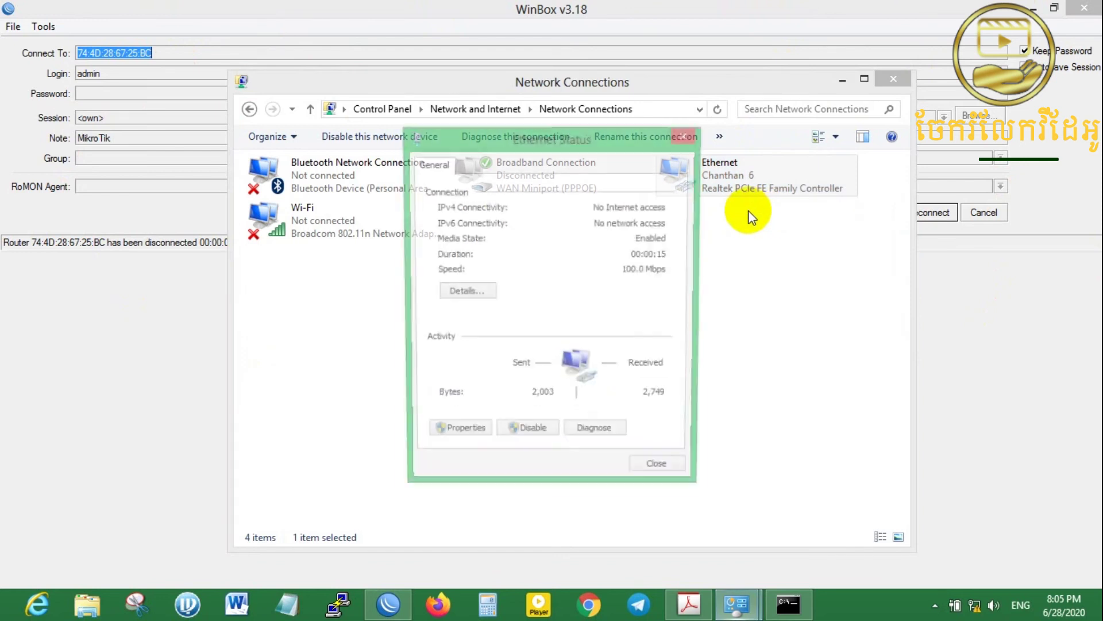
pyautogui.click(461, 291)
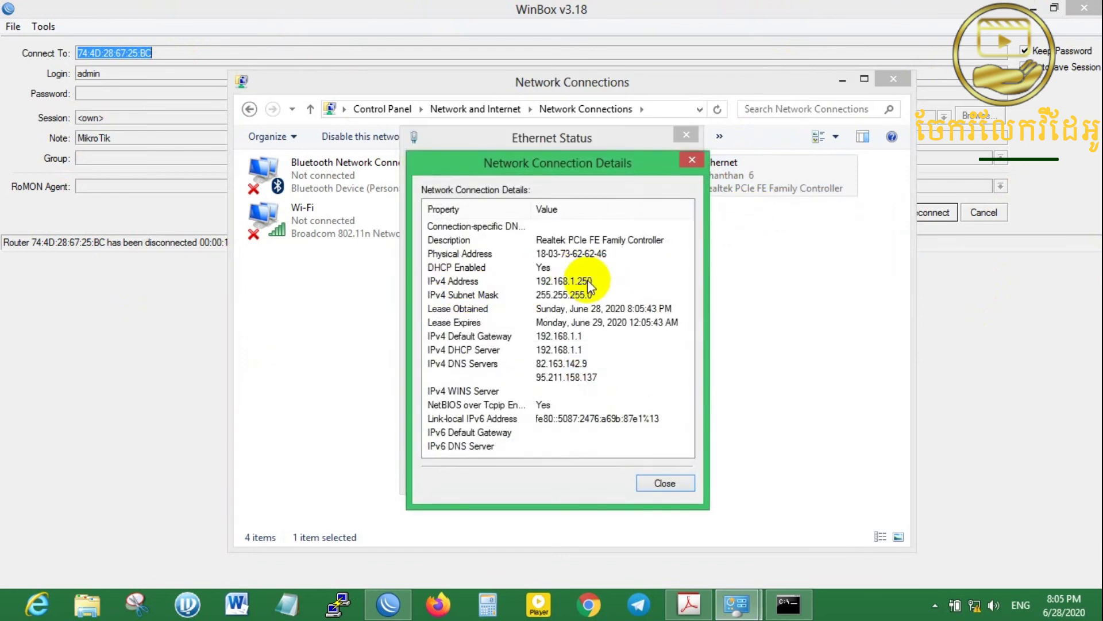
# Review the Ethernet adapter's IPv4 address, subnet mask, lease times, default gateway, DHCP server and DNS servers, and close its details and status.
pyautogui.click(550, 282)
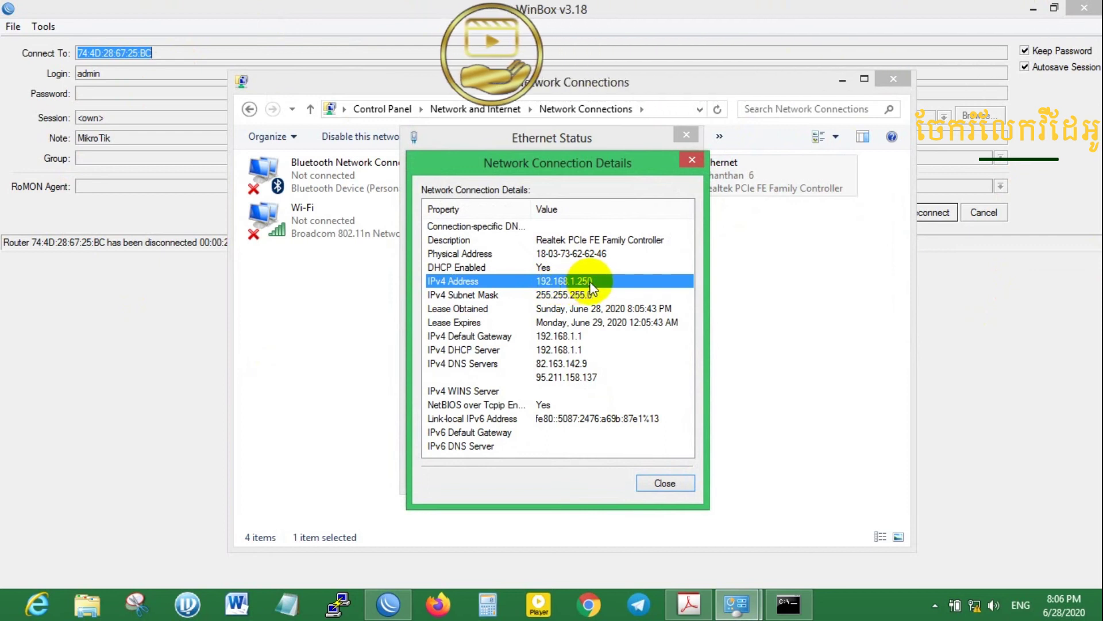
pyautogui.click(574, 308)
pyautogui.click(581, 337)
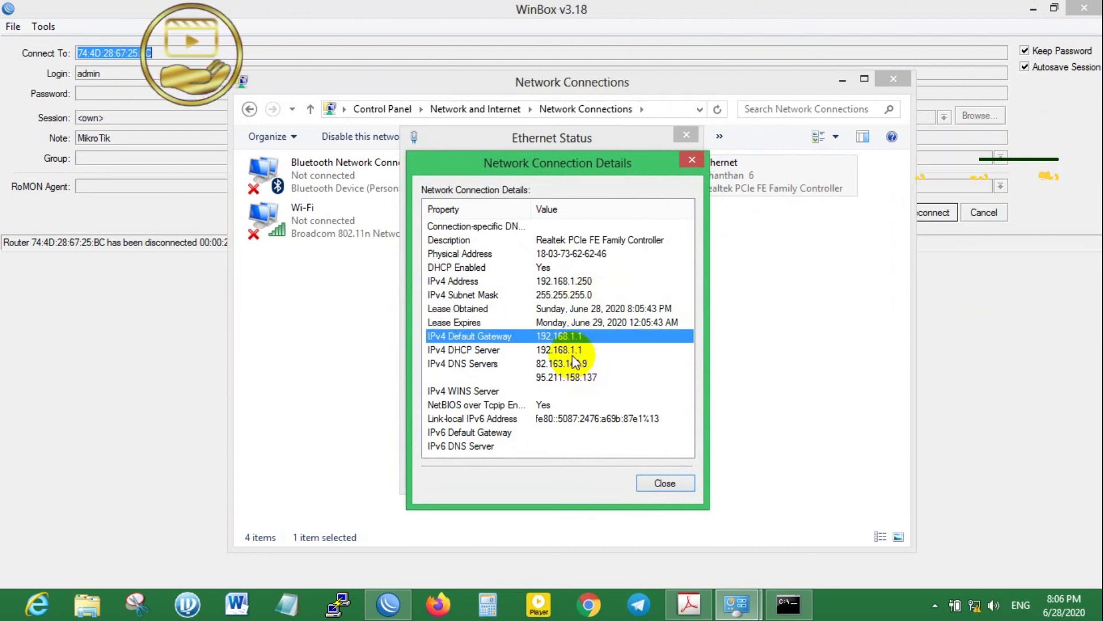
pyautogui.click(585, 363)
pyautogui.click(574, 377)
pyautogui.click(570, 362)
pyautogui.click(568, 350)
pyautogui.click(570, 322)
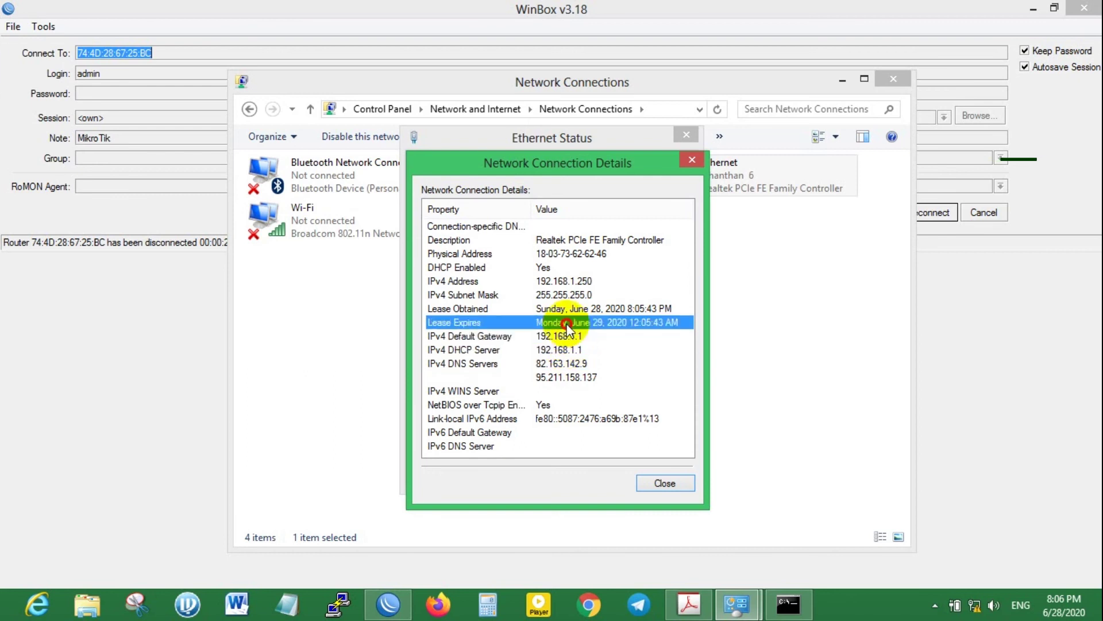
pyautogui.click(571, 294)
pyautogui.click(571, 282)
pyautogui.click(575, 363)
pyautogui.click(577, 378)
pyautogui.click(571, 281)
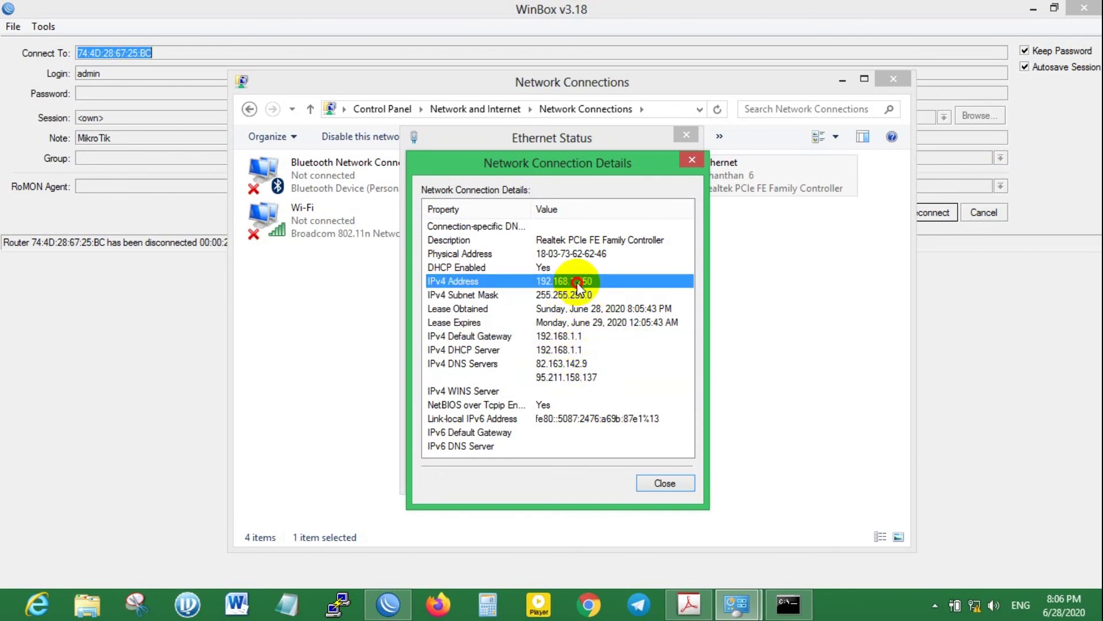
pyautogui.click(693, 156)
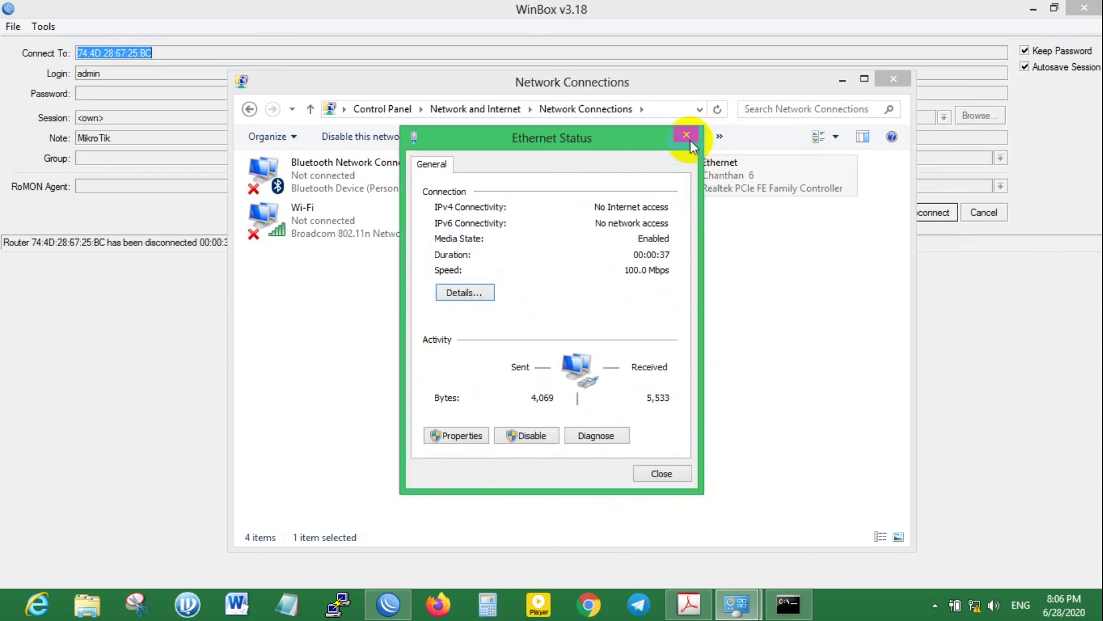
pyautogui.click(691, 140)
# Check in the Ethernet adapter's TCP/IPv4 properties that IP and DNS addresses are obtained automatically, and close the properties.
pyautogui.rightClick(716, 179)
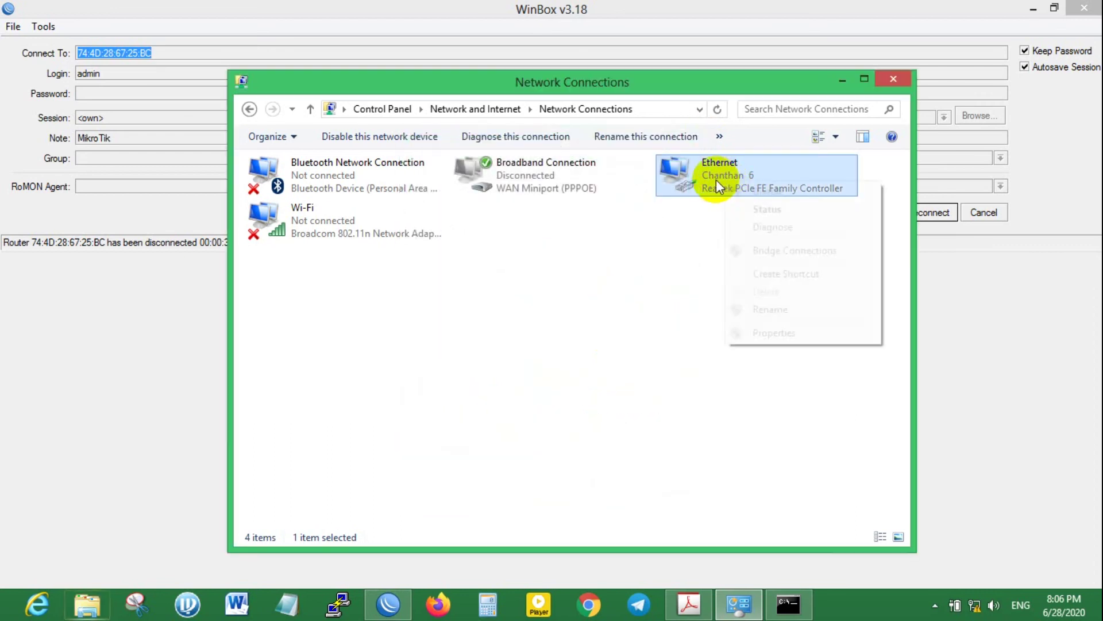
pyautogui.click(777, 332)
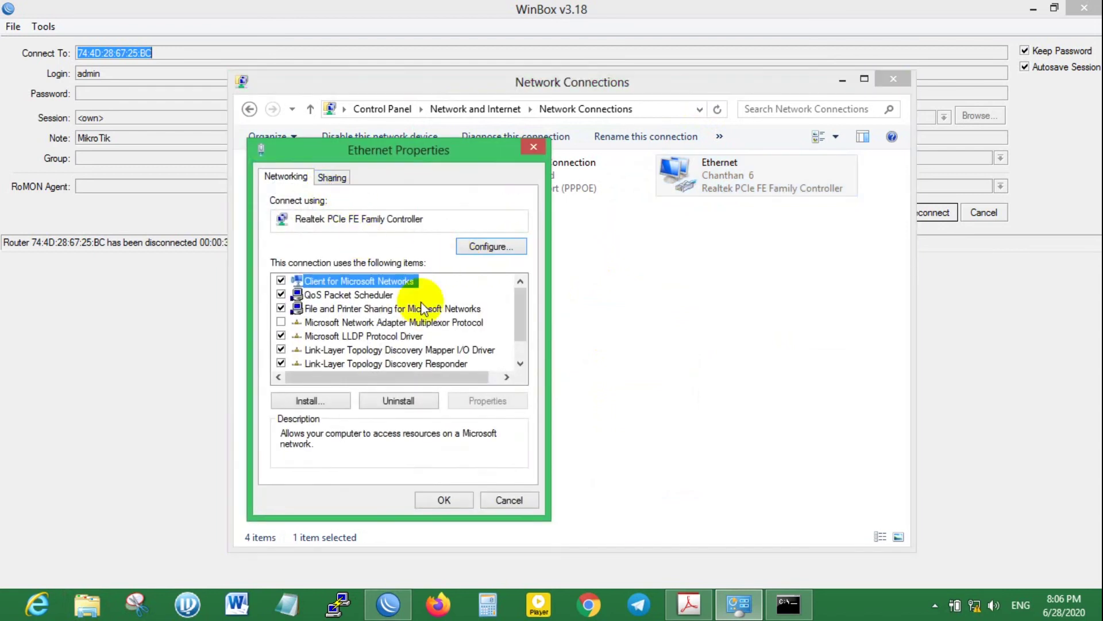
pyautogui.click(425, 348)
pyautogui.scroll(-1, 425, 339)
pyautogui.doubleClick(421, 362)
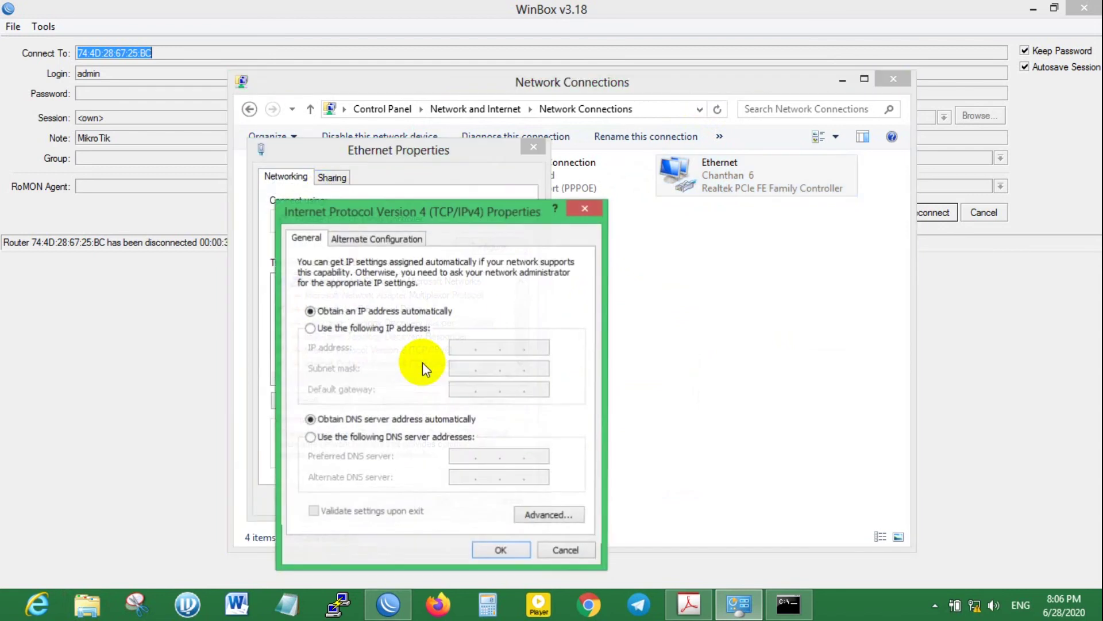
pyautogui.click(526, 552)
pyautogui.click(444, 496)
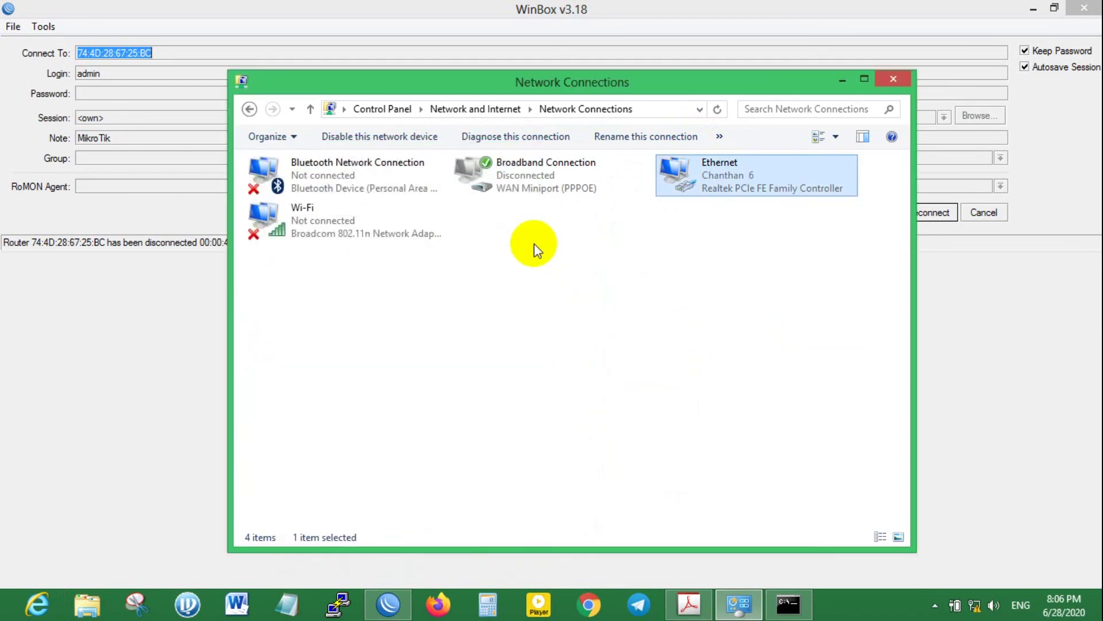
# Recheck the IPv4 address, gateway and DNS servers in the Ethernet adapter's connection details, and close everything including Network Connections.
pyautogui.rightClick(743, 178)
pyautogui.click(792, 206)
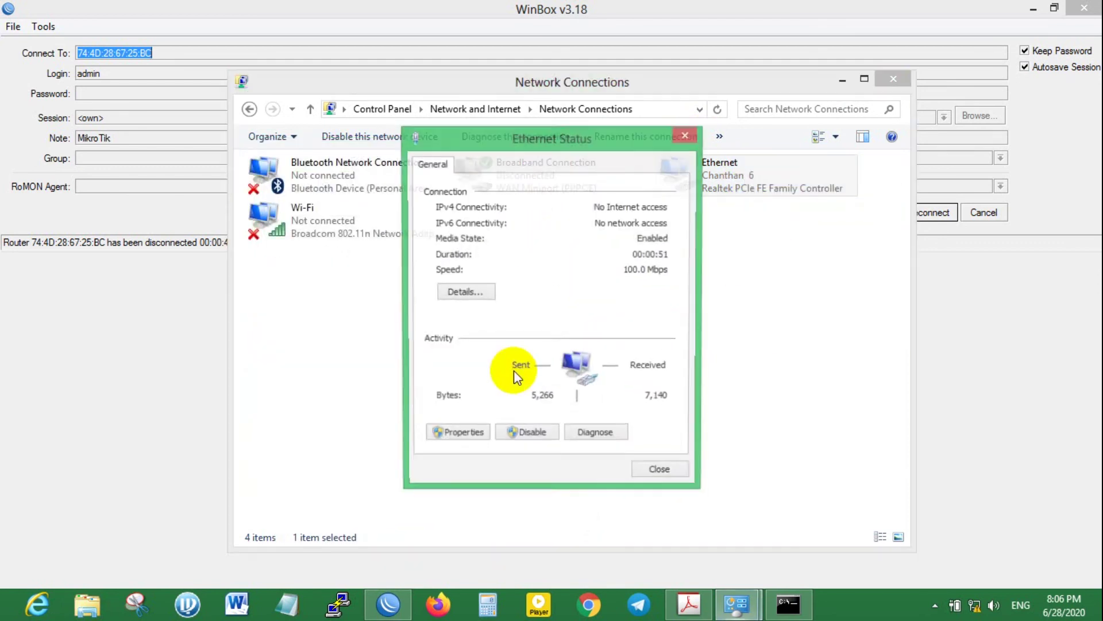
pyautogui.click(480, 291)
pyautogui.click(574, 283)
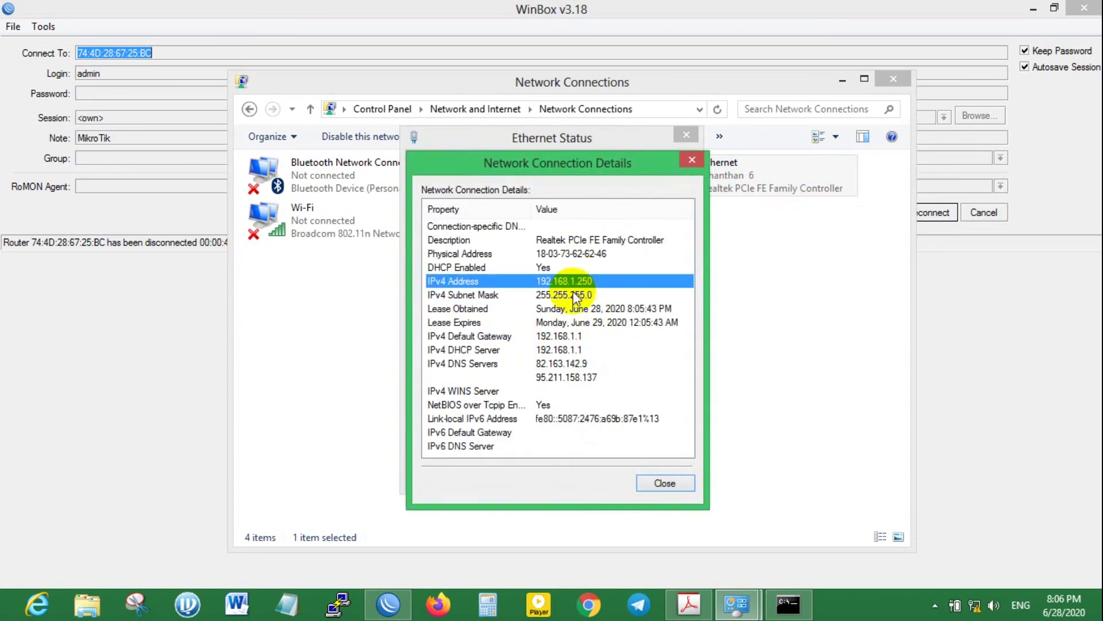
pyautogui.moveTo(575, 296); pyautogui.dragTo(557, 329)
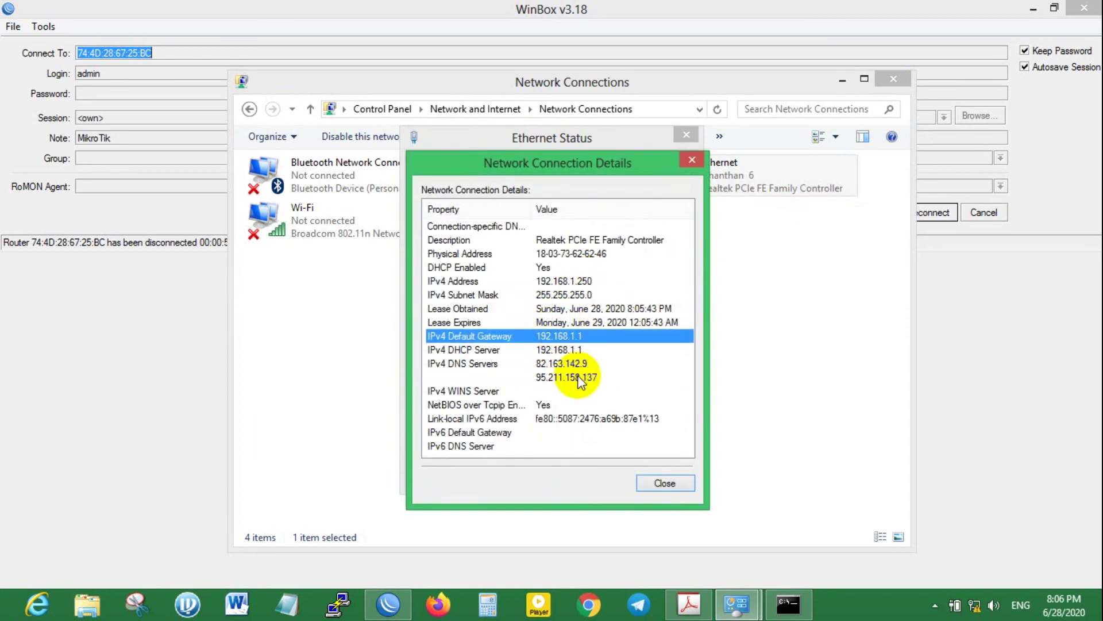
pyautogui.moveTo(580, 380); pyautogui.dragTo(575, 281)
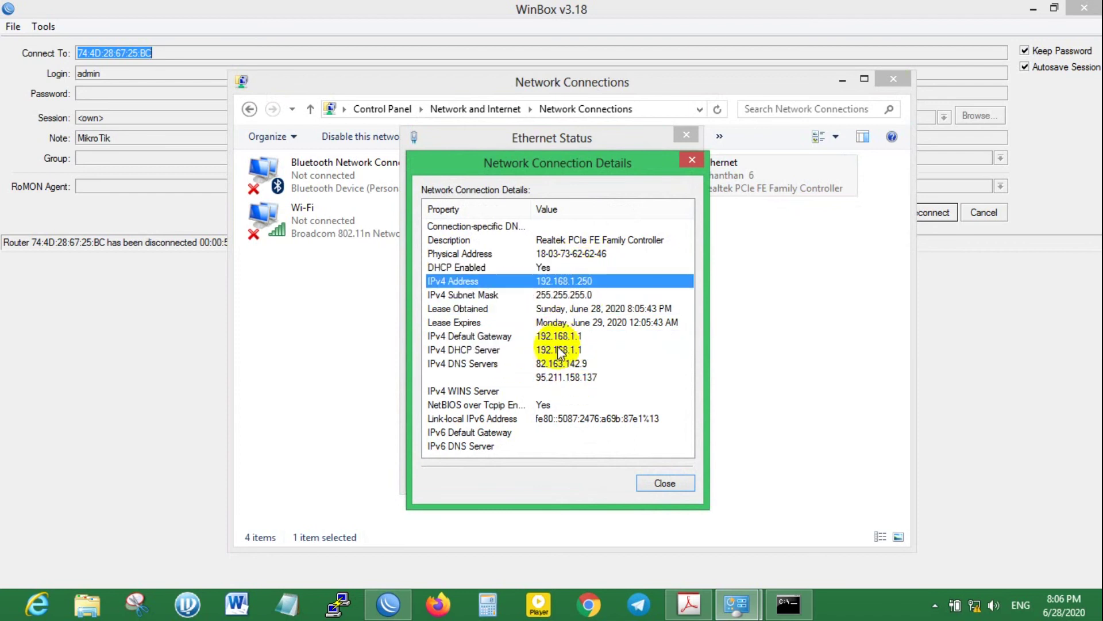
pyautogui.click(692, 161)
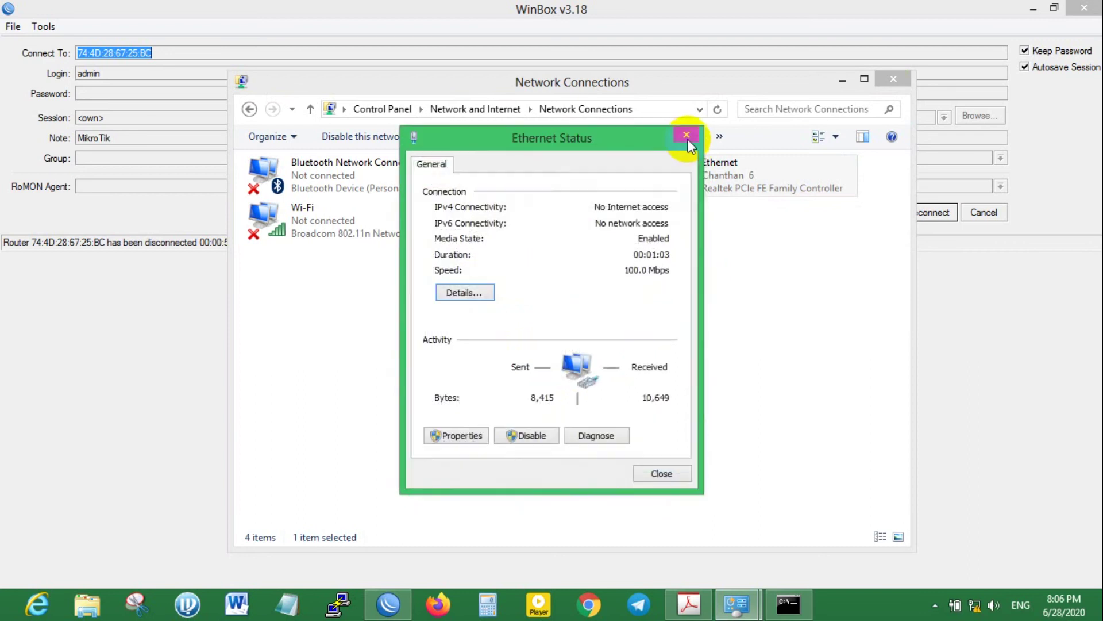
pyautogui.click(687, 136)
pyautogui.click(894, 79)
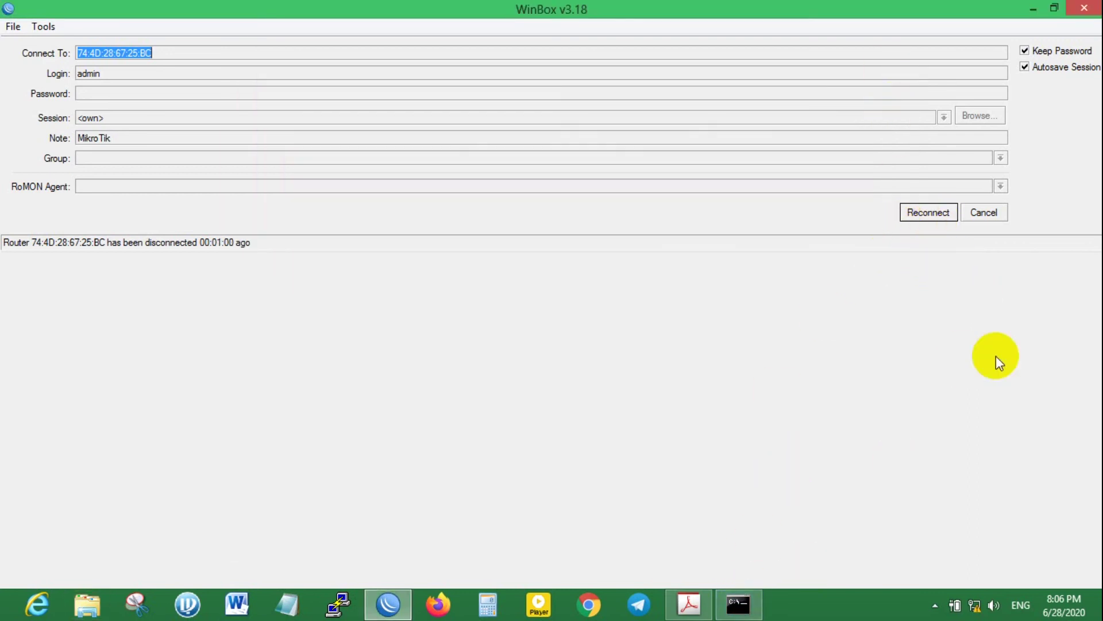
# Look at the system's list of network connections, and reconnect WinBox to the MikroTik router.
pyautogui.click(974, 605)
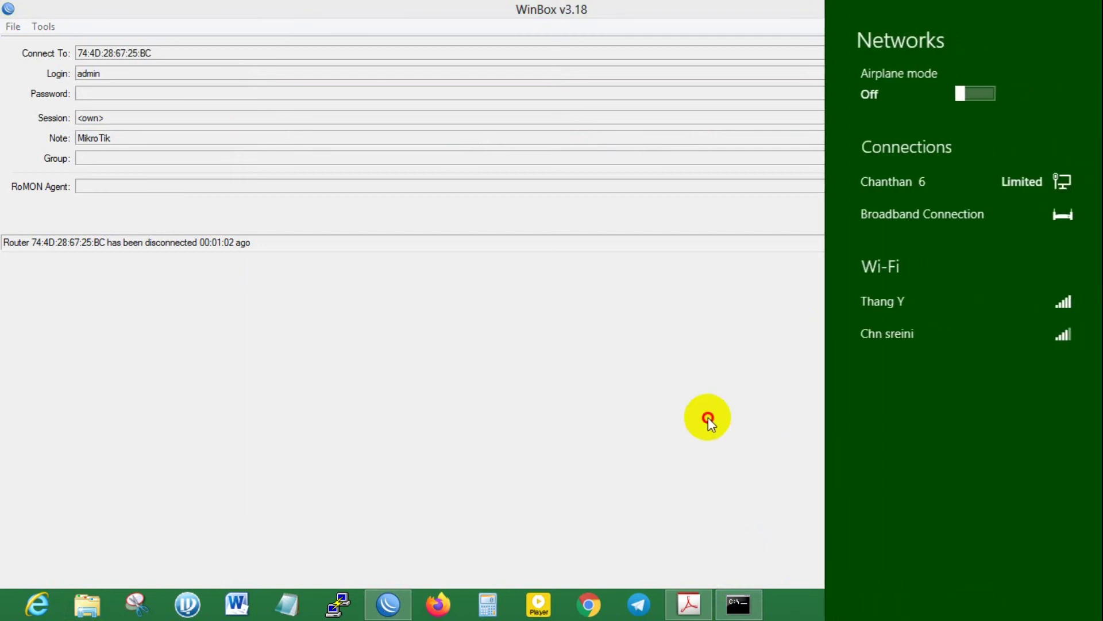
pyautogui.click(708, 418)
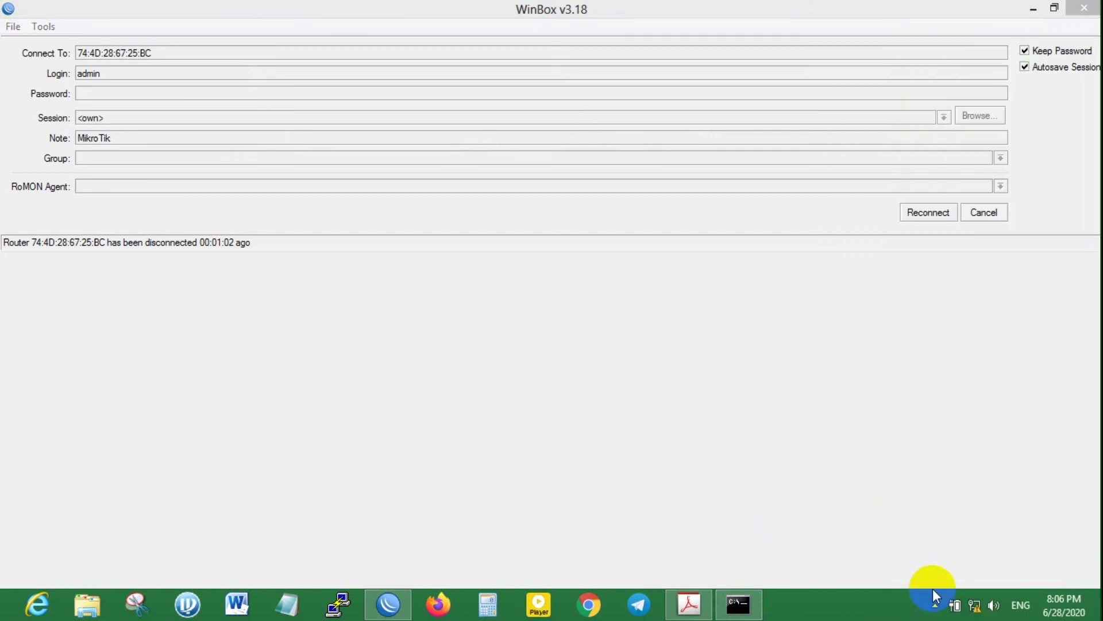
pyautogui.click(935, 221)
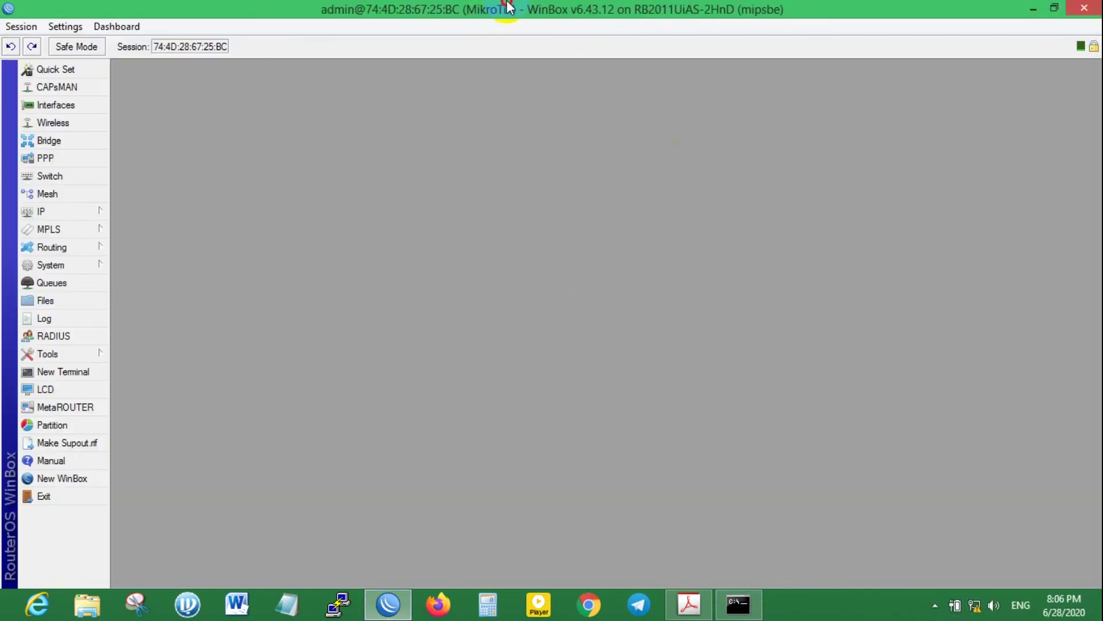
pyautogui.moveTo(508, 7); pyautogui.dragTo(485, 2)
# Switch to the PDF outline in Adobe Acrobat, review its LAN section, and get the document out of the way.
pyautogui.click(689, 603)
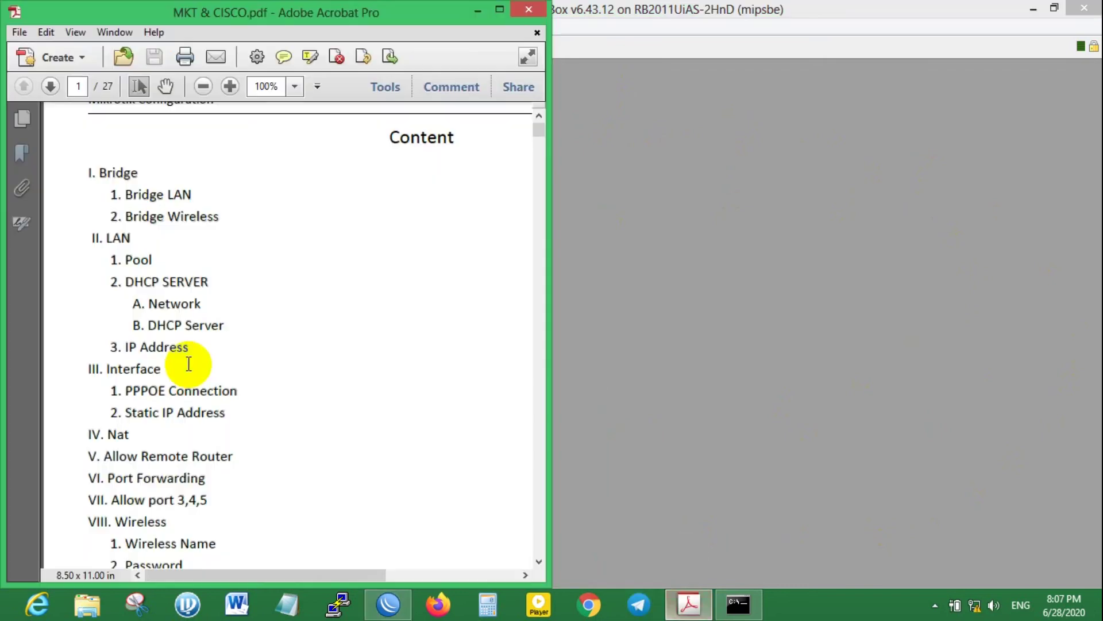
pyautogui.moveTo(90, 239); pyautogui.dragTo(133, 244)
pyautogui.click(91, 236)
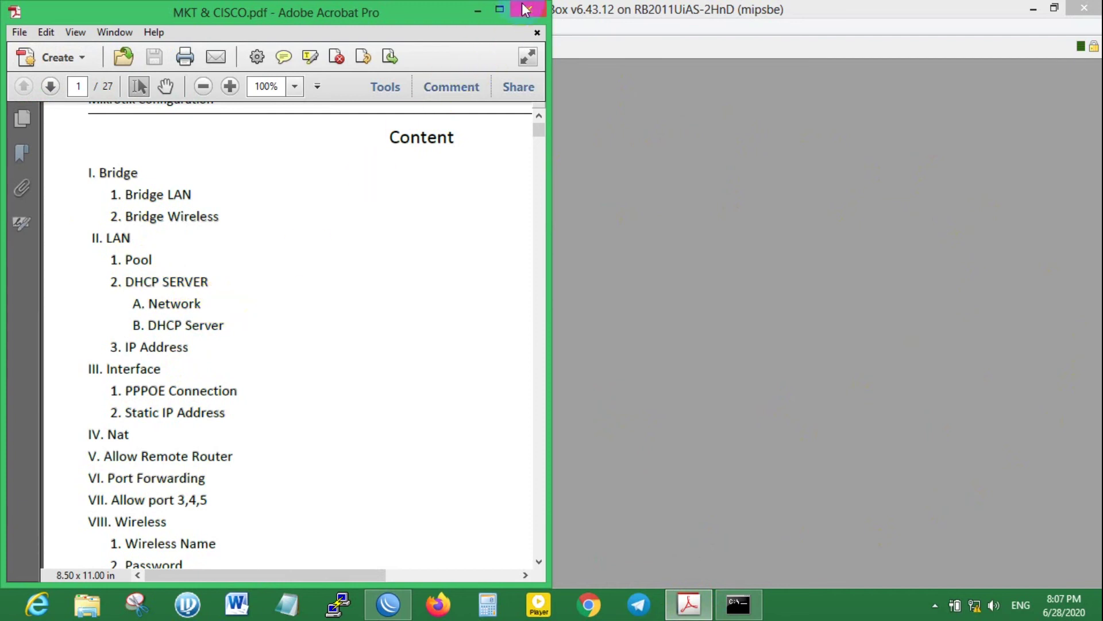
pyautogui.click(478, 10)
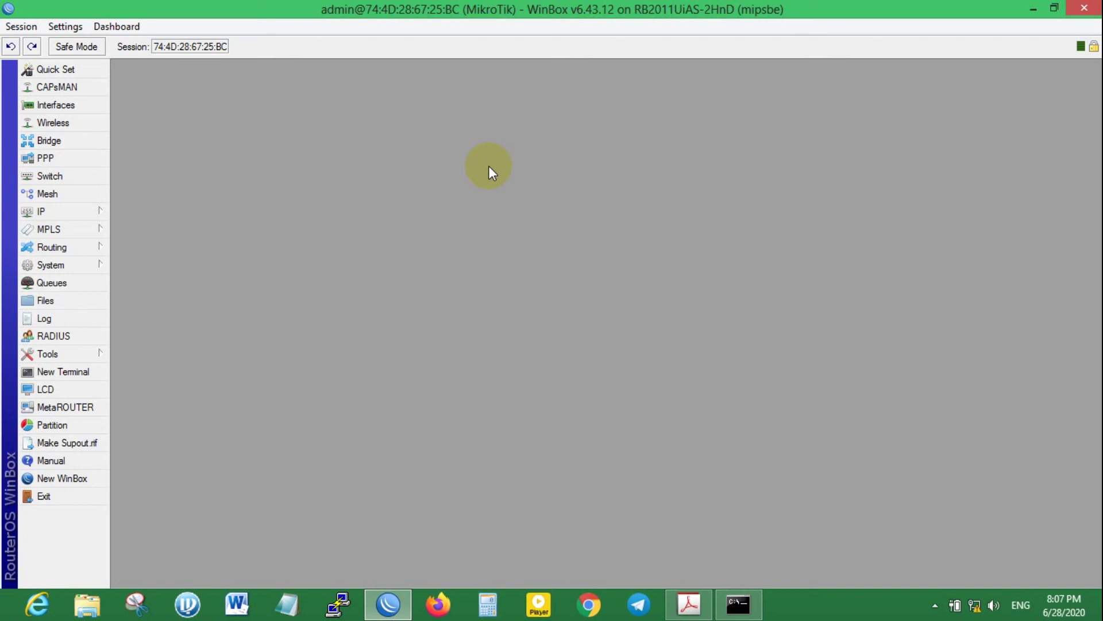
# Open the router's DHCP Server window, enlarge it, and display the list of leases.
pyautogui.click(73, 213)
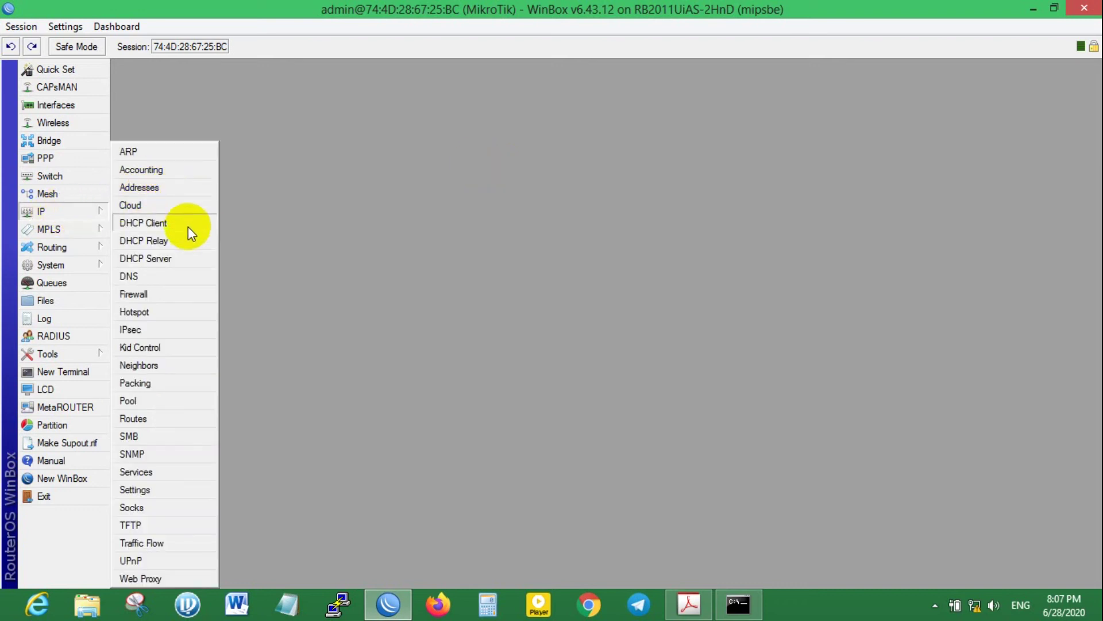
pyautogui.click(134, 263)
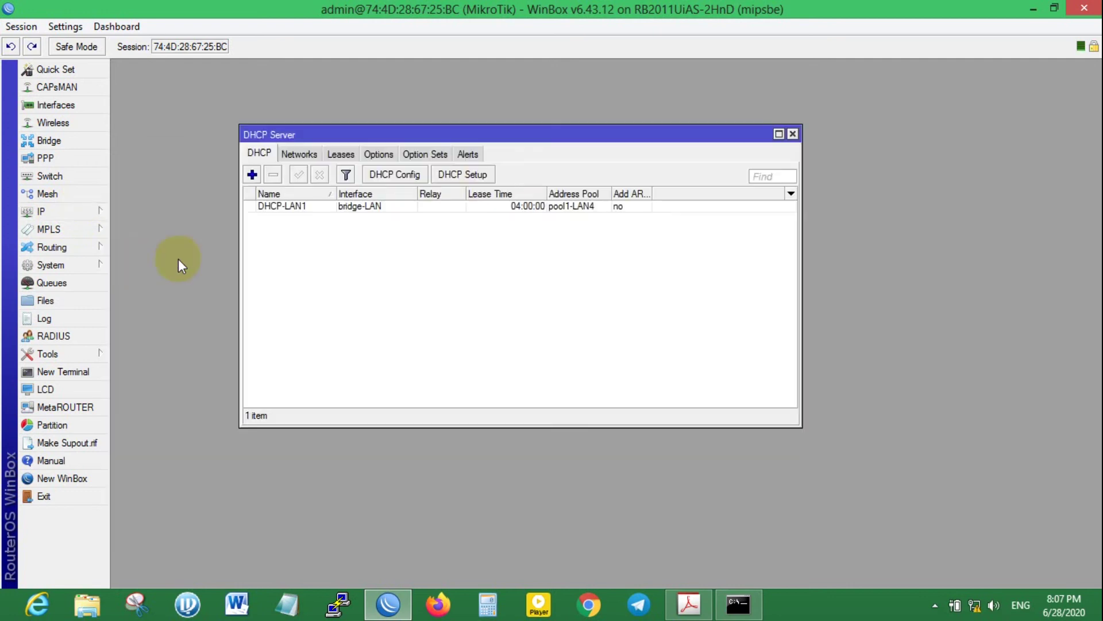
pyautogui.moveTo(804, 313); pyautogui.dragTo(952, 307)
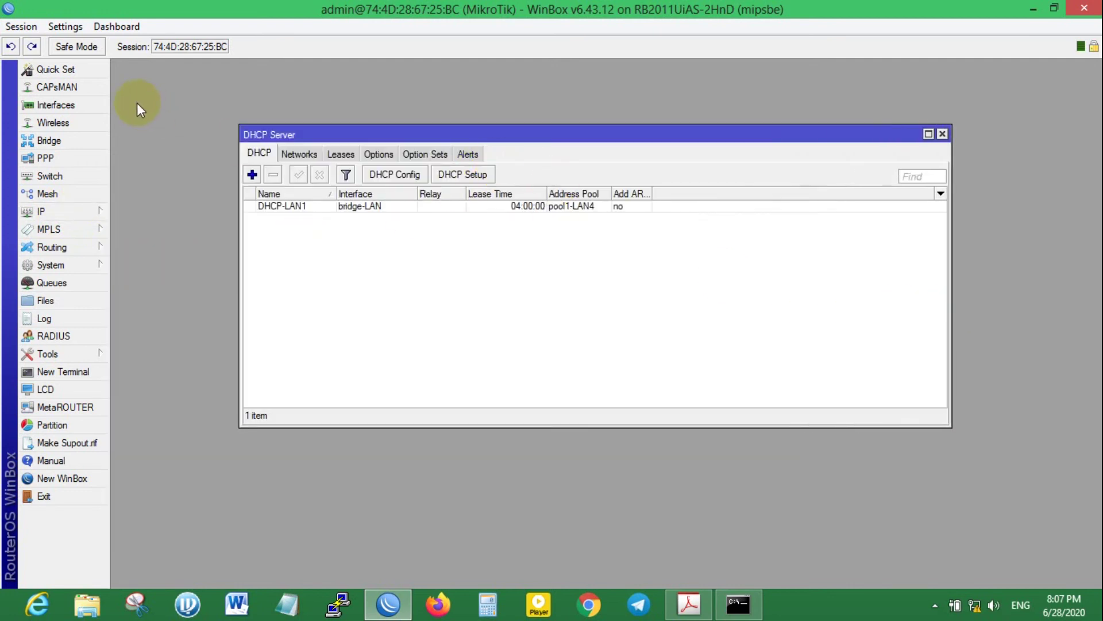
pyautogui.moveTo(339, 136); pyautogui.dragTo(272, 152)
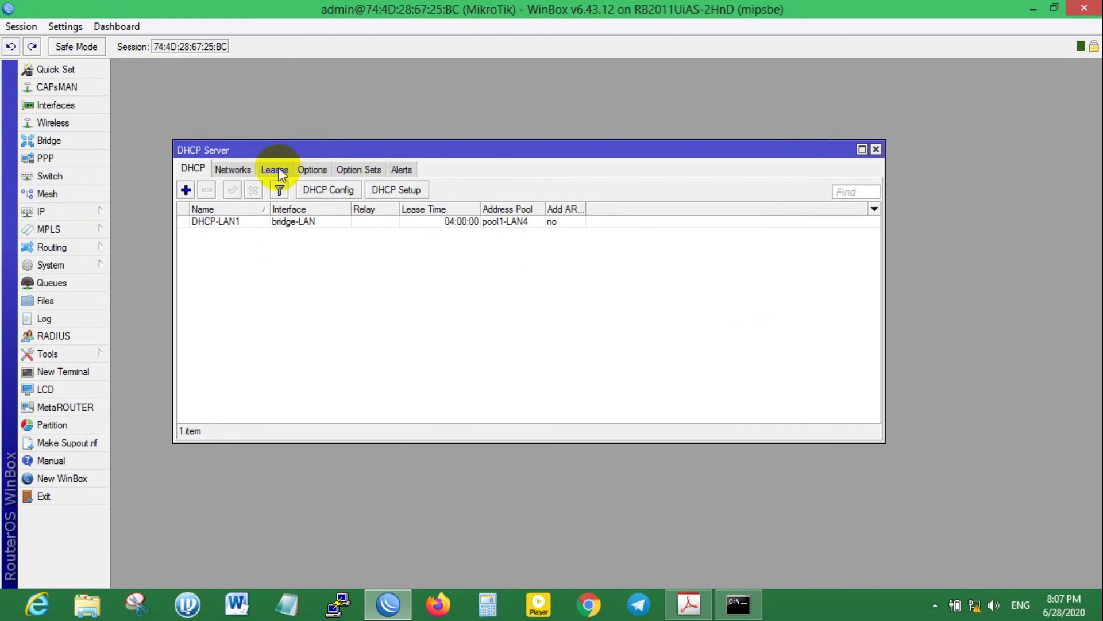
pyautogui.click(277, 172)
pyautogui.moveTo(173, 280); pyautogui.dragTo(134, 279)
# Widen the lease list's address and active host name columns and the window, and inspect the lease issued by DHCP-LAN1.
pyautogui.click(374, 223)
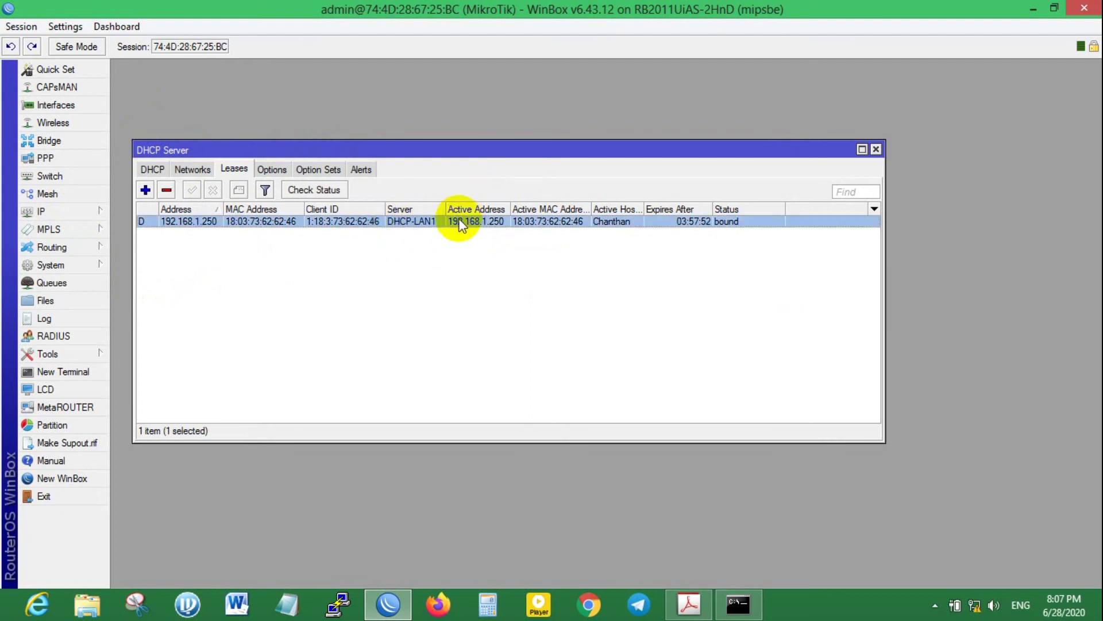
pyautogui.moveTo(508, 210); pyautogui.dragTo(527, 210)
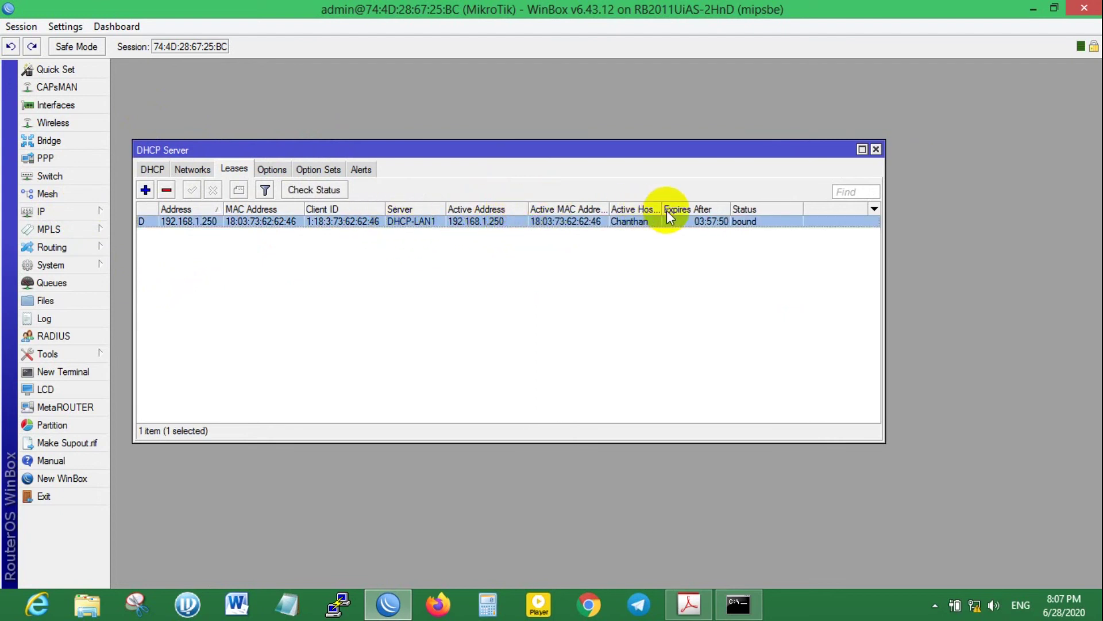
pyautogui.moveTo(667, 210); pyautogui.dragTo(696, 211)
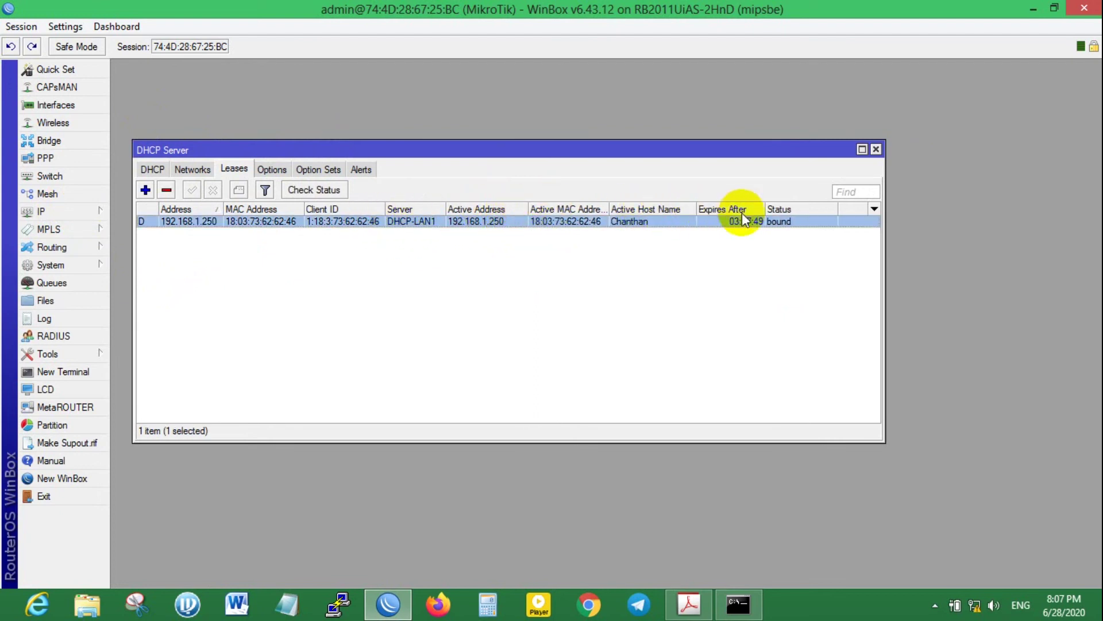
pyautogui.click(882, 235)
pyautogui.moveTo(885, 229); pyautogui.dragTo(1018, 228)
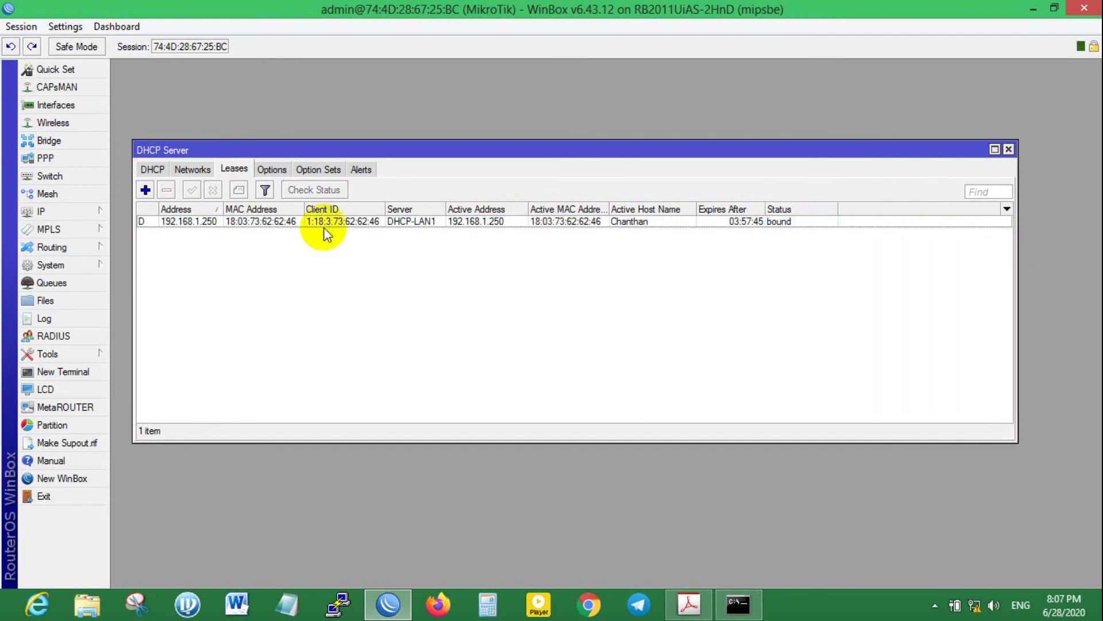
pyautogui.click(196, 223)
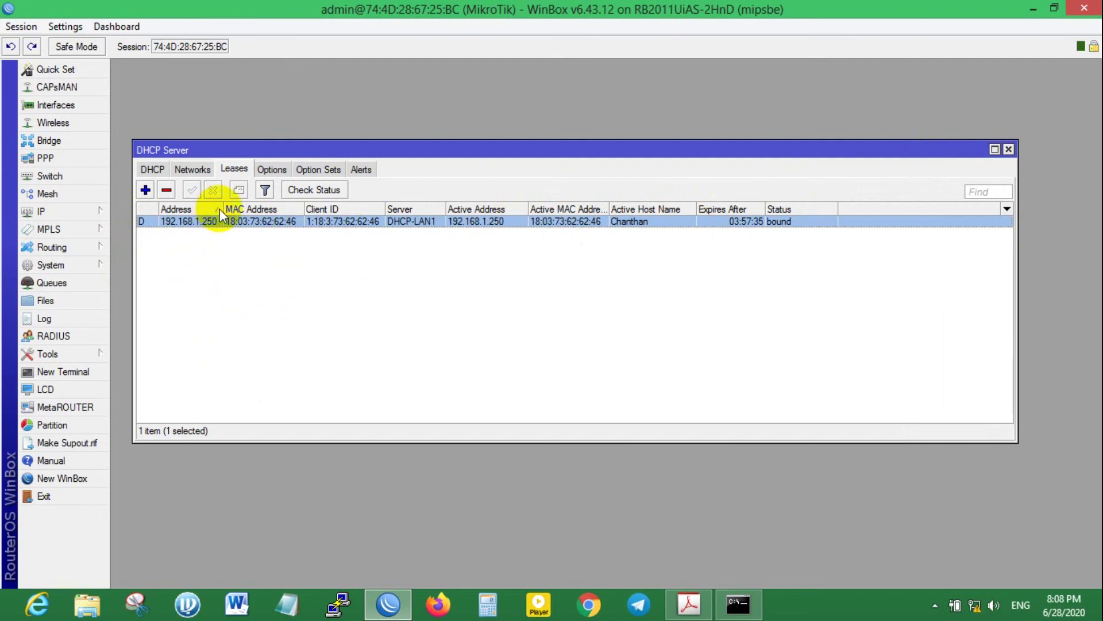
pyautogui.moveTo(223, 209); pyautogui.dragTo(240, 208)
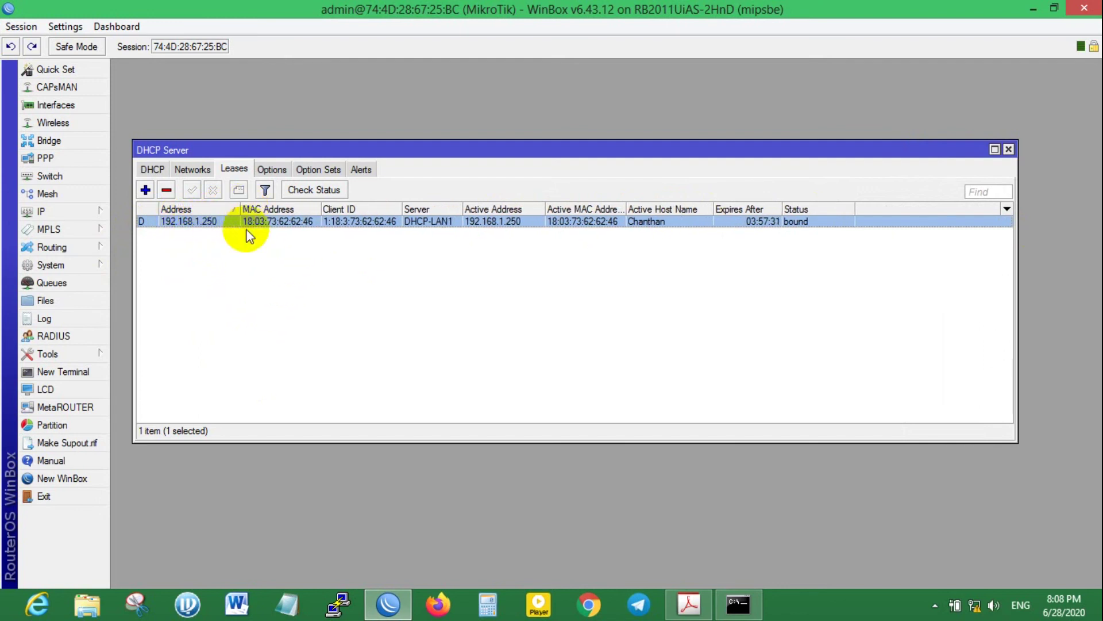
# Switch to the Command Prompt, place it below the lease entry, and compare the Ethernet adapter's IPv4 address with the router's lease.
pyautogui.click(740, 603)
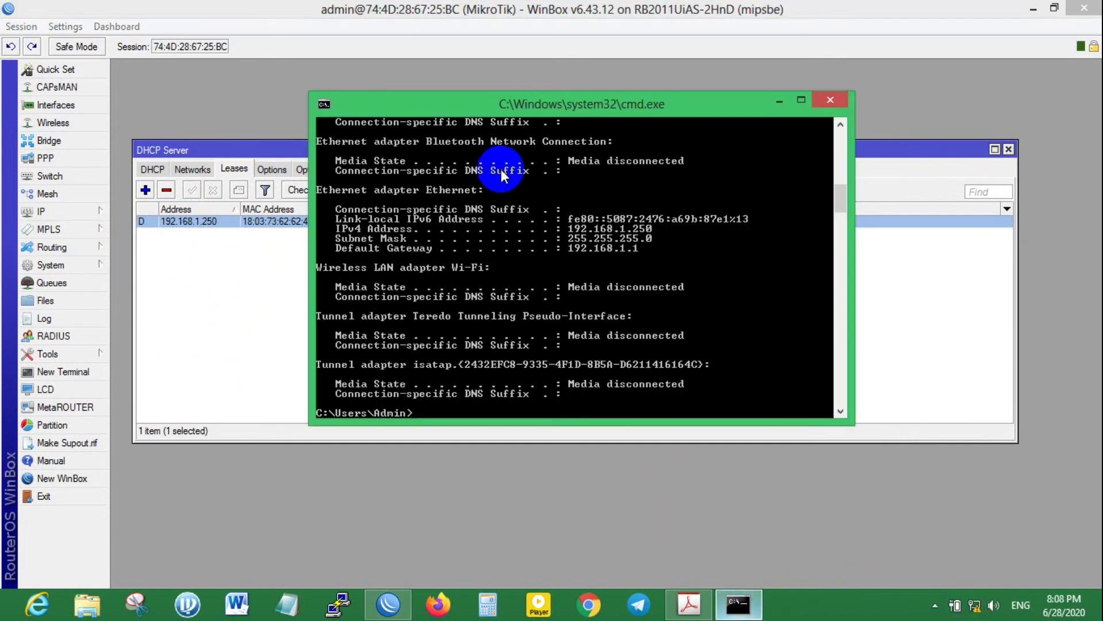
pyautogui.moveTo(495, 105); pyautogui.dragTo(657, 183)
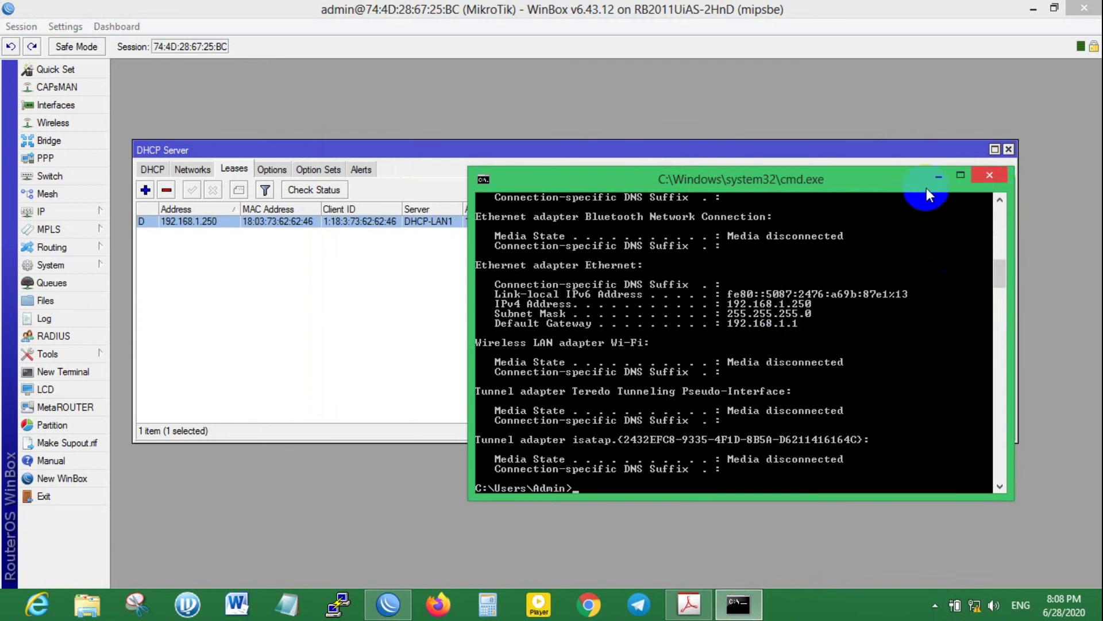
pyautogui.moveTo(823, 199); pyautogui.dragTo(719, 290)
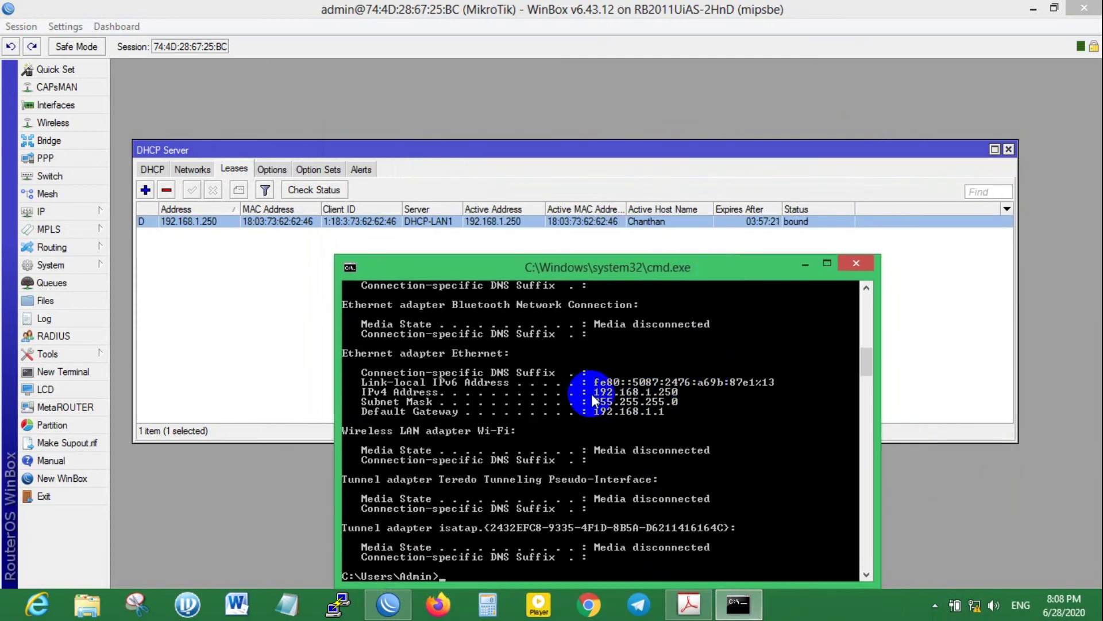
pyautogui.scroll(1, 600, 408)
pyautogui.scroll(5, 602, 398)
pyautogui.scroll(-5, 602, 397)
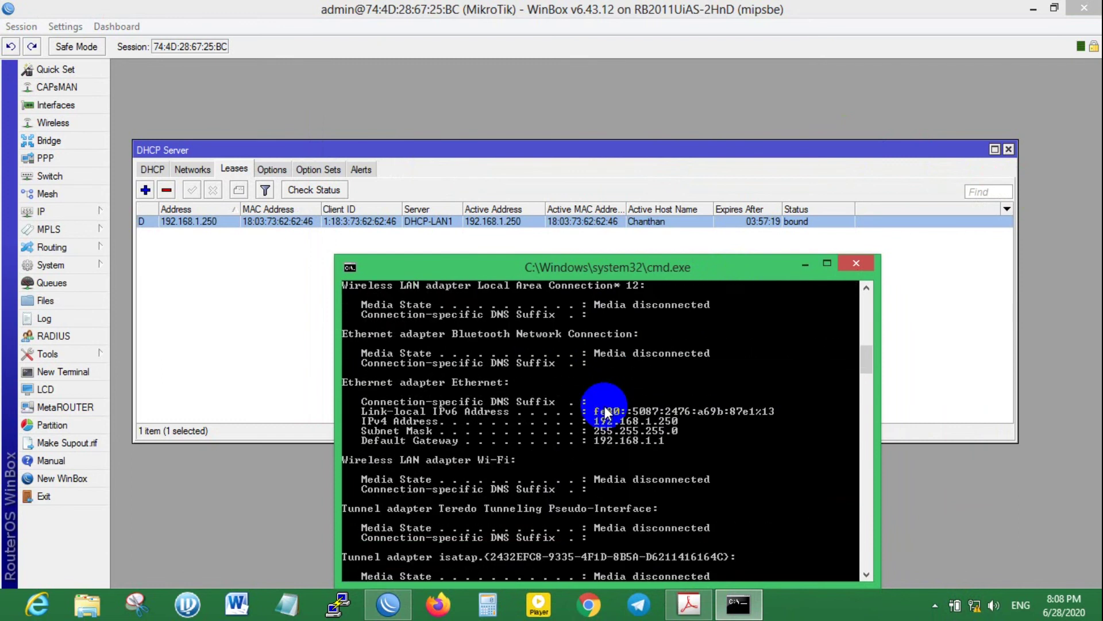
# Move the Command Prompt up over the lease list and run ipconfig /all.
pyautogui.scroll(5, 603, 411)
pyautogui.scroll(-7, 604, 411)
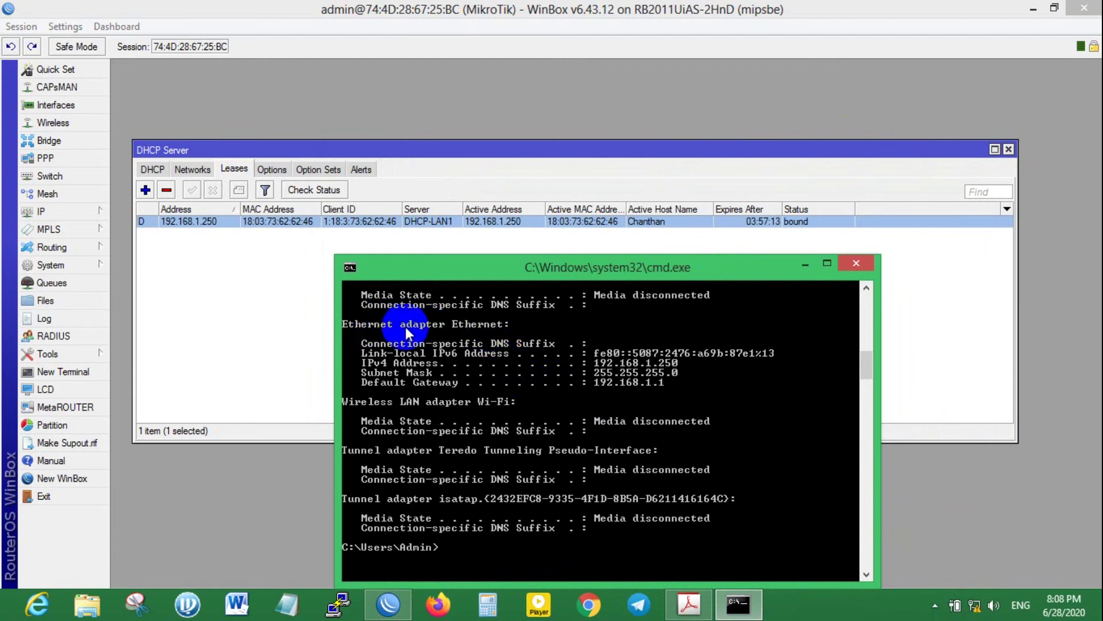
pyautogui.moveTo(608, 278); pyautogui.dragTo(694, 169)
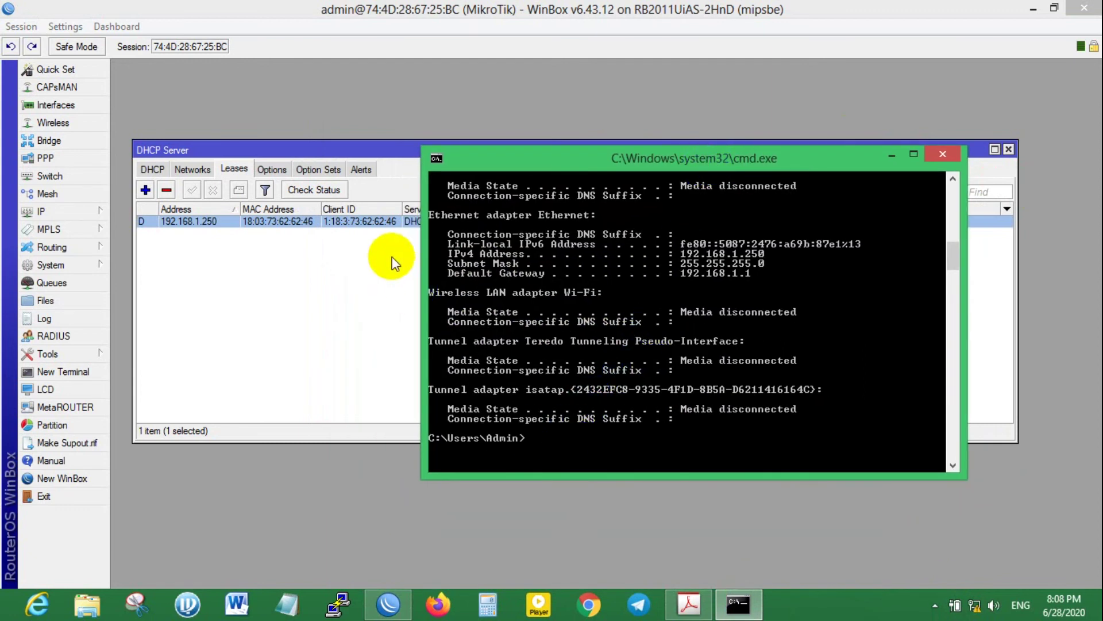
pyautogui.click(586, 434)
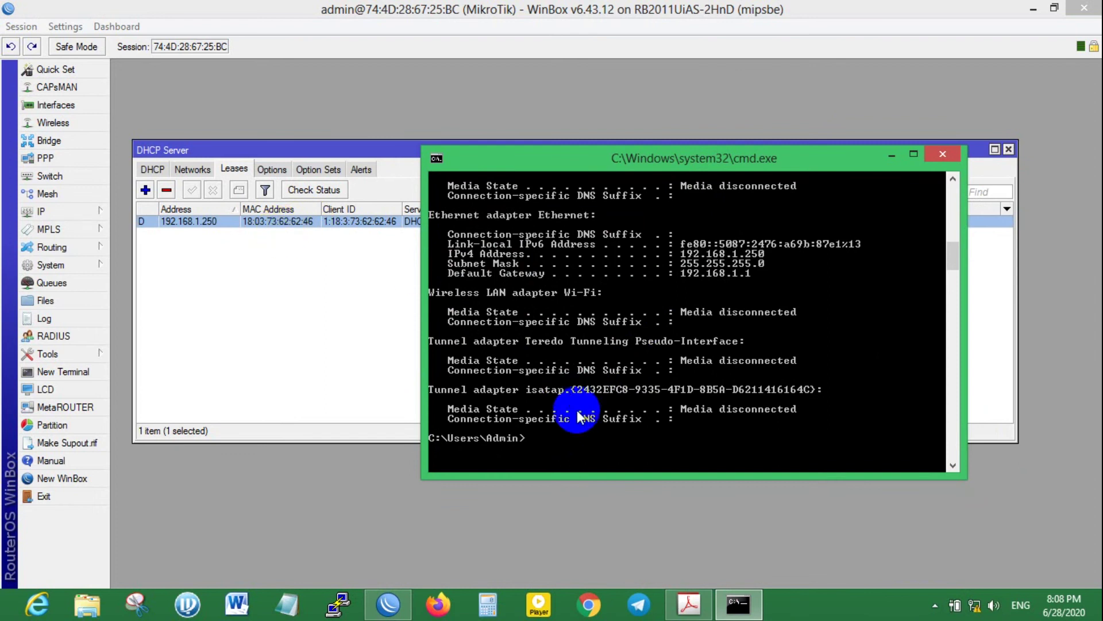
pyautogui.write('ipconfig /all')
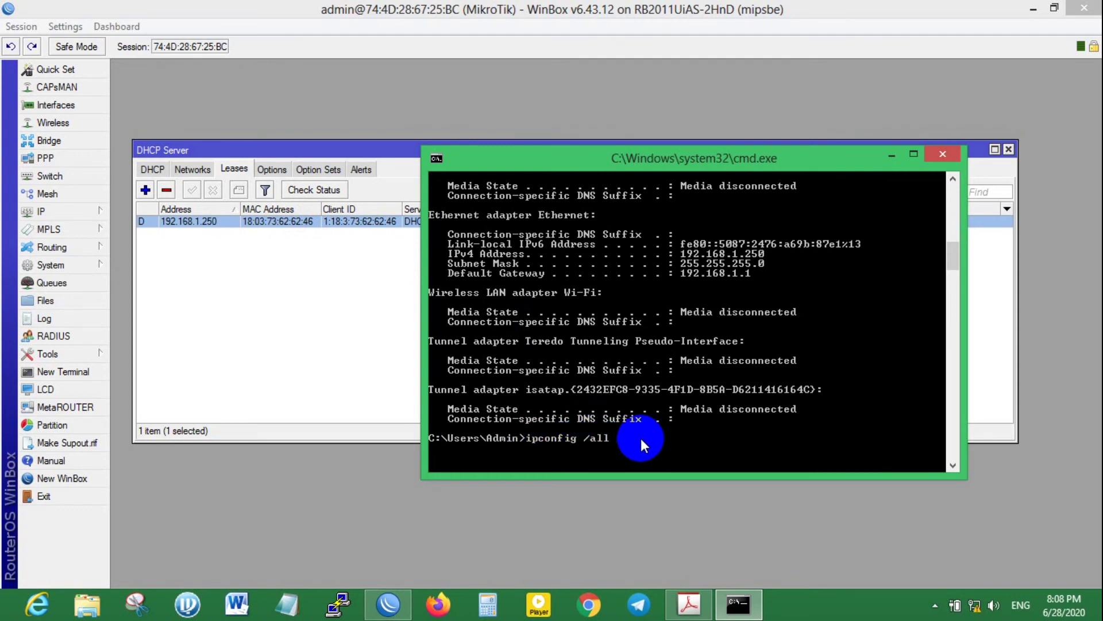
pyautogui.press('Return')
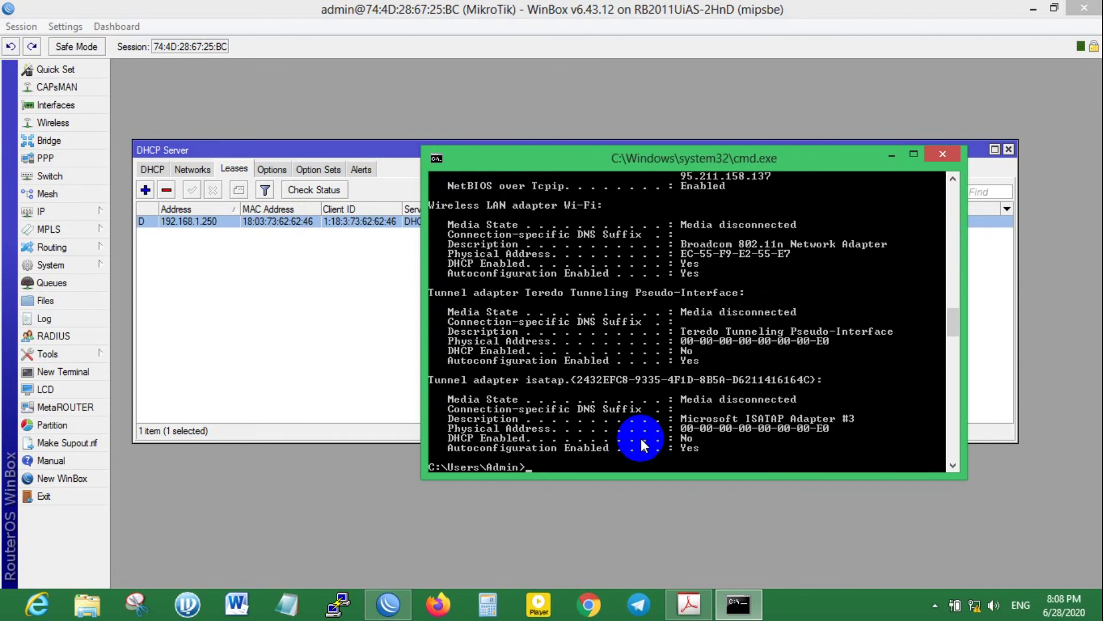
# Extend the Command Prompt to full screen height and review the Ethernet adapter's physical address, lease times, DHCP server, and DNS servers.
pyautogui.doubleClick(796, 145)
pyautogui.scroll(12, 732, 280)
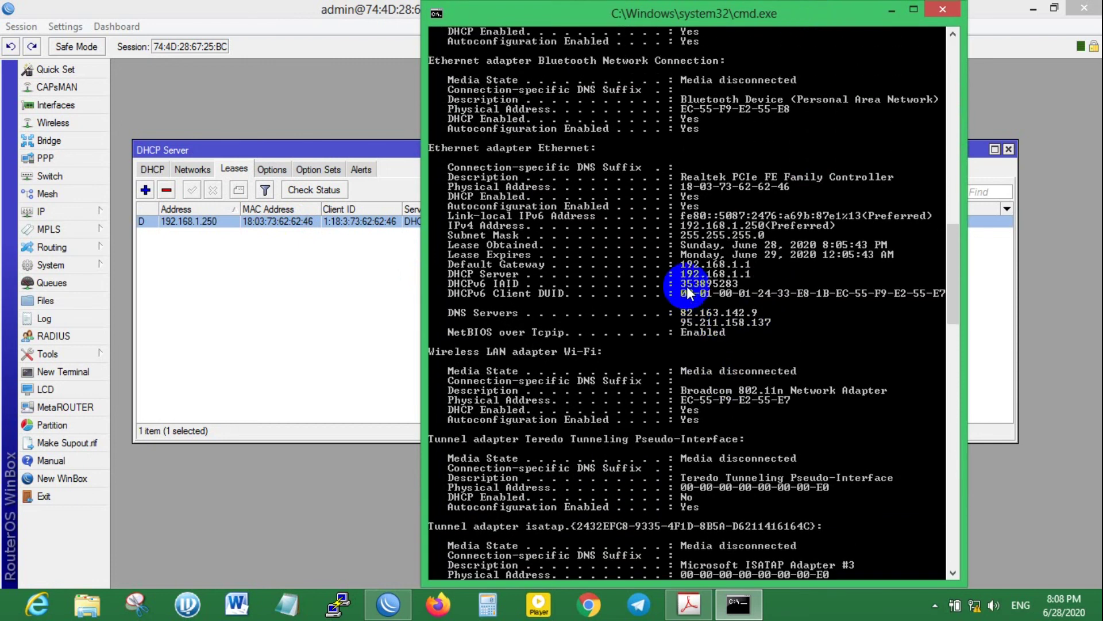
pyautogui.scroll(3, 687, 290)
pyautogui.scroll(-2, 604, 294)
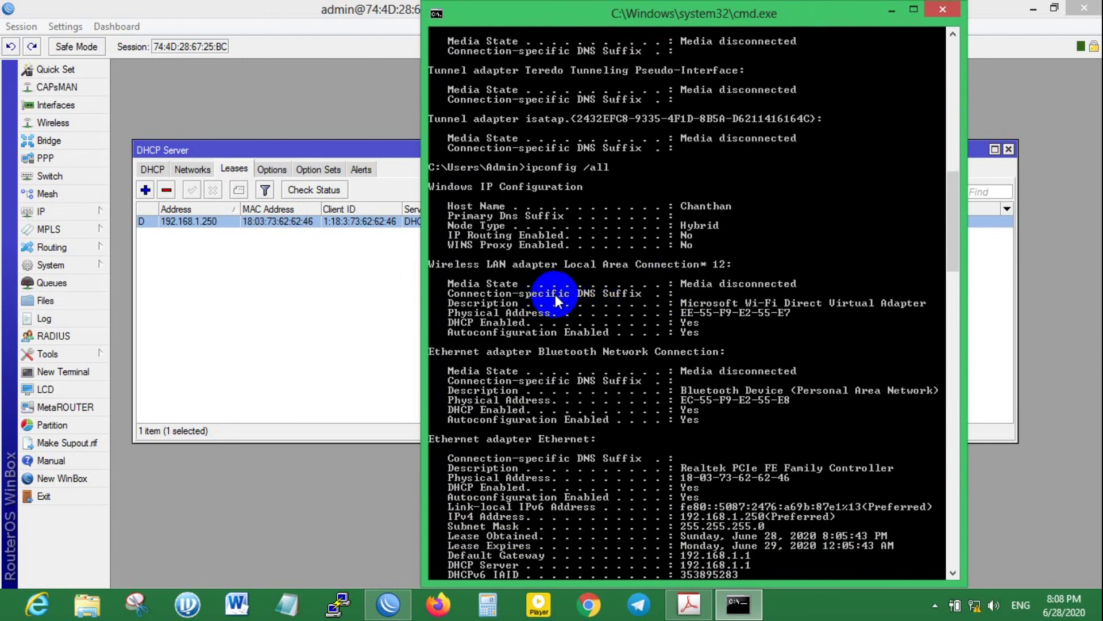
pyautogui.scroll(2, 543, 282)
pyautogui.scroll(-7, 529, 321)
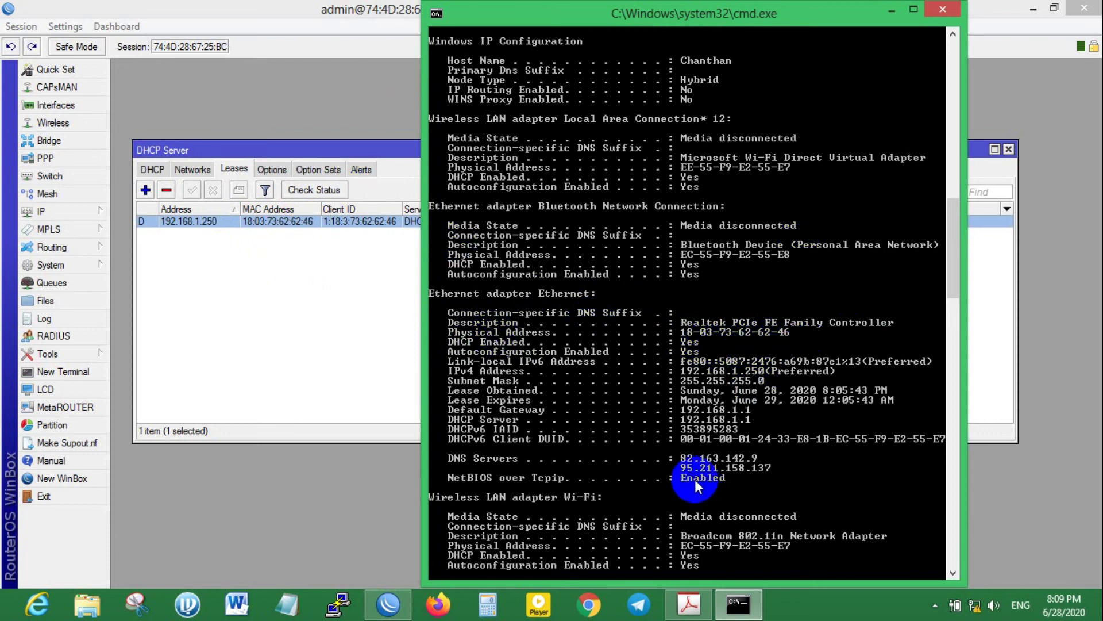
# Restore the Command Prompt to its smaller size, recheck the Ethernet adapter details, and close it.
pyautogui.moveTo(808, 14); pyautogui.dragTo(798, 122)
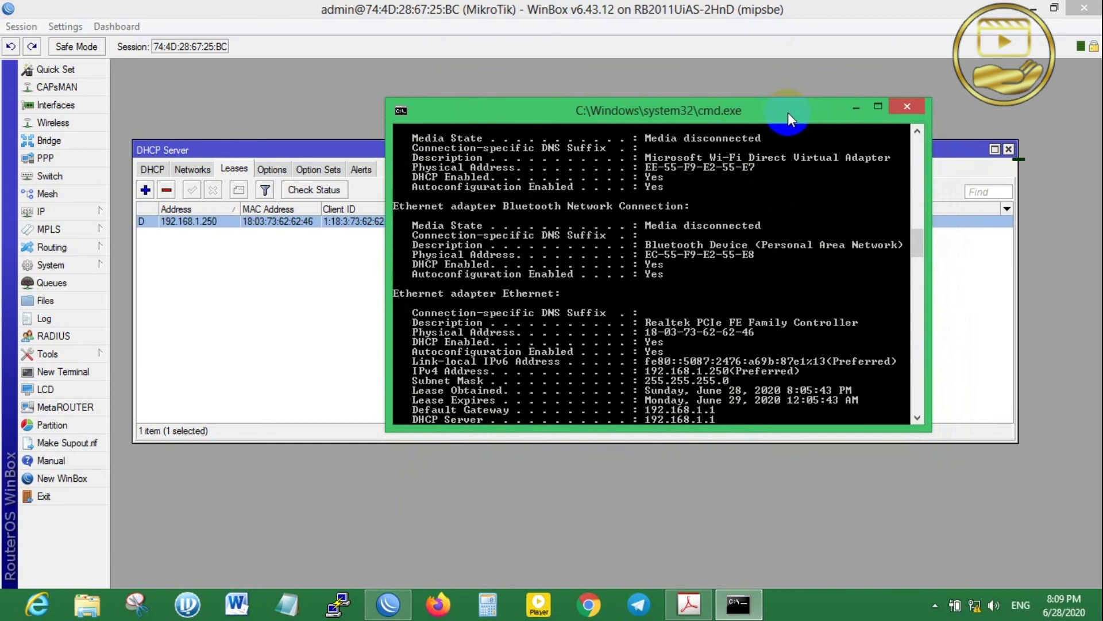
pyautogui.moveTo(788, 109)
pyautogui.mouseDown()
pyautogui.moveTo(792, 98)
pyautogui.moveTo(762, 86)
pyautogui.moveTo(805, 103)
pyautogui.moveTo(766, 106)
pyautogui.moveTo(785, 89)
pyautogui.mouseUp()
pyautogui.click(791, 210)
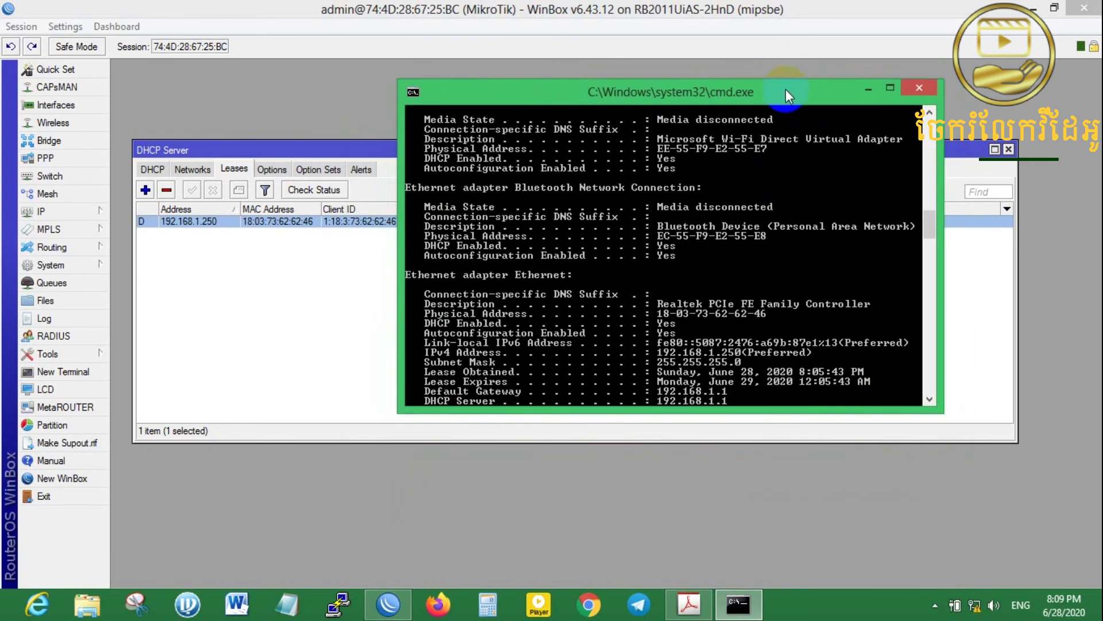
pyautogui.moveTo(785, 88); pyautogui.dragTo(773, 138)
pyautogui.scroll(-5, 744, 192)
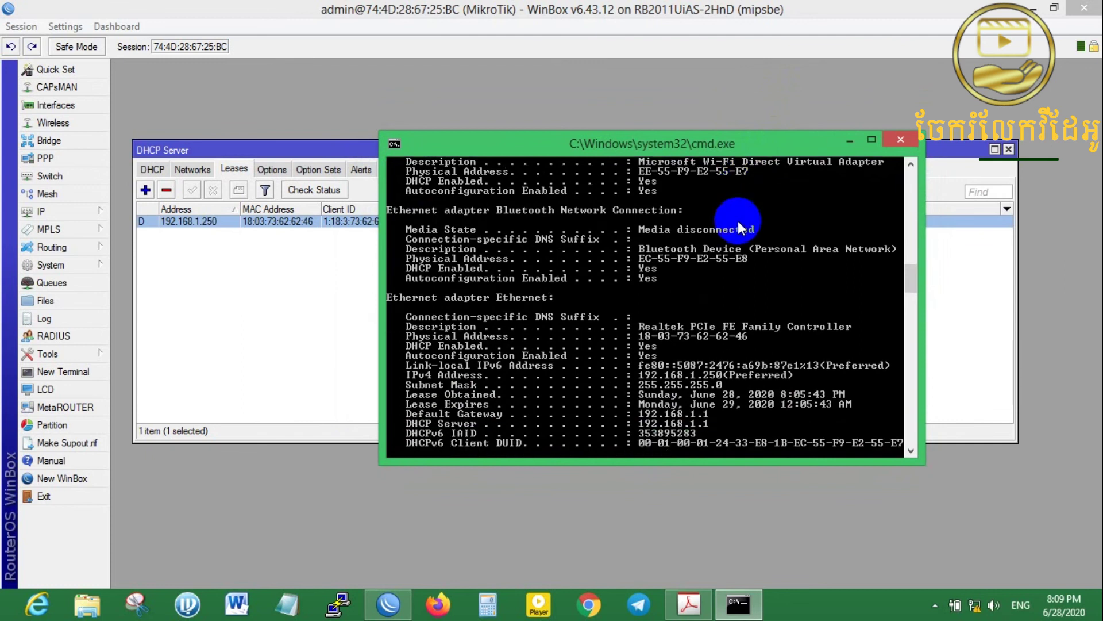
pyautogui.scroll(5, 771, 213)
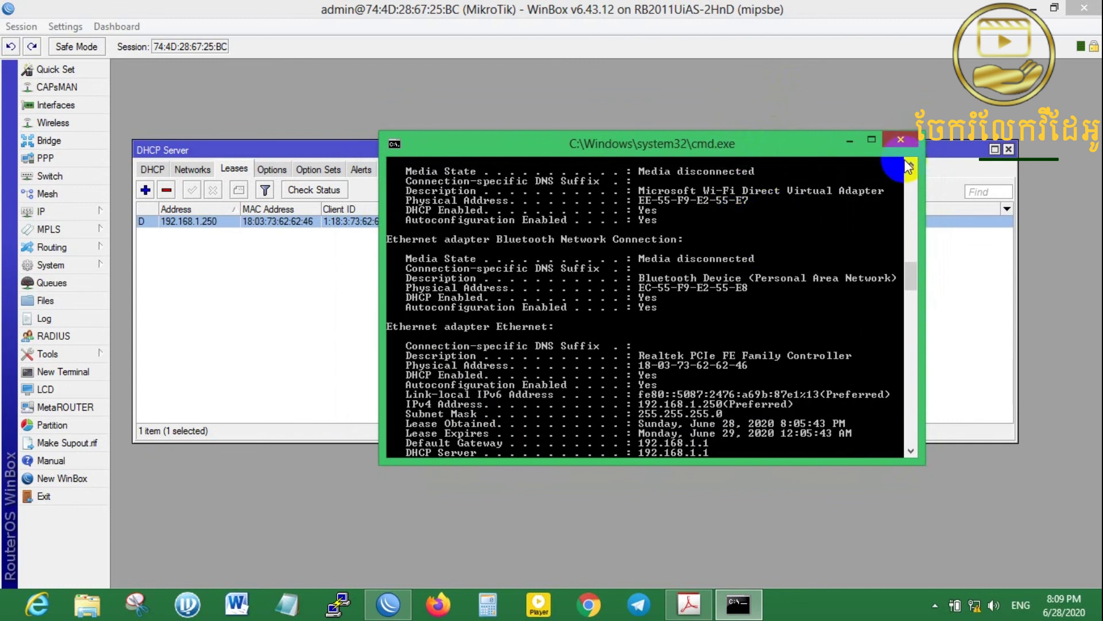
pyautogui.click(901, 141)
# Open the Ethernet connection's details from Network and Sharing Center and compare its physical and IPv4 addresses with the router's lease.
pyautogui.rightClick(975, 605)
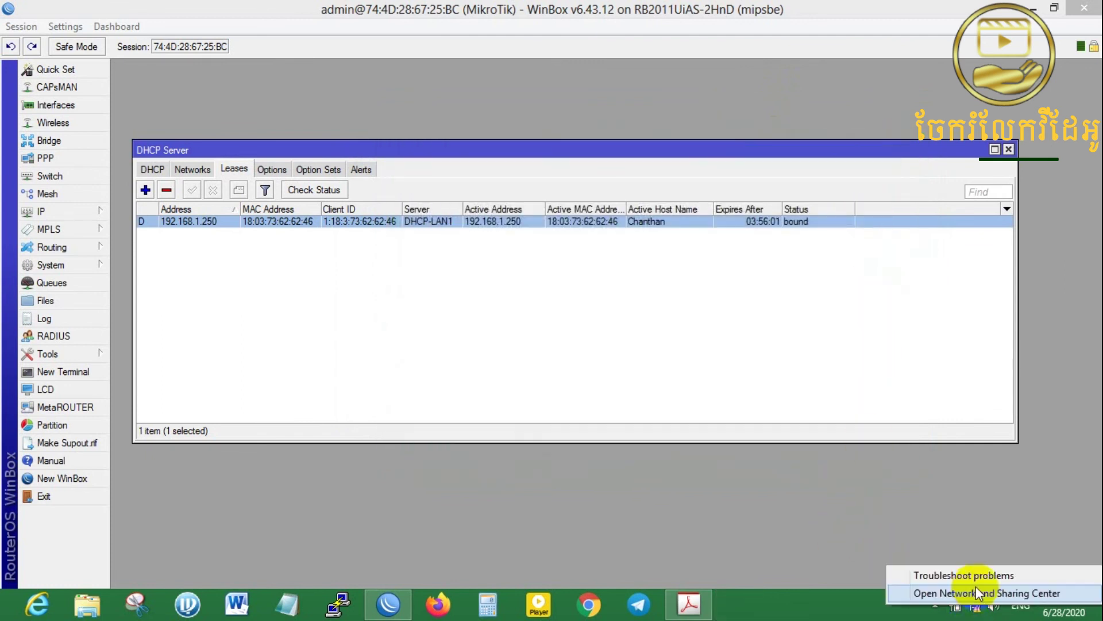
pyautogui.click(977, 592)
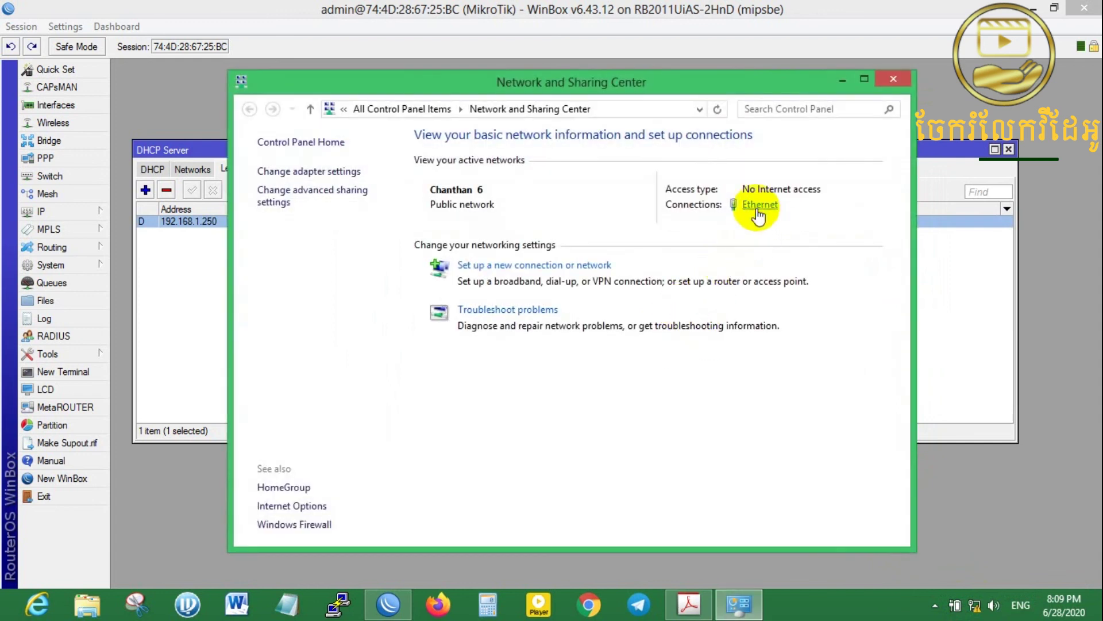
pyautogui.click(758, 206)
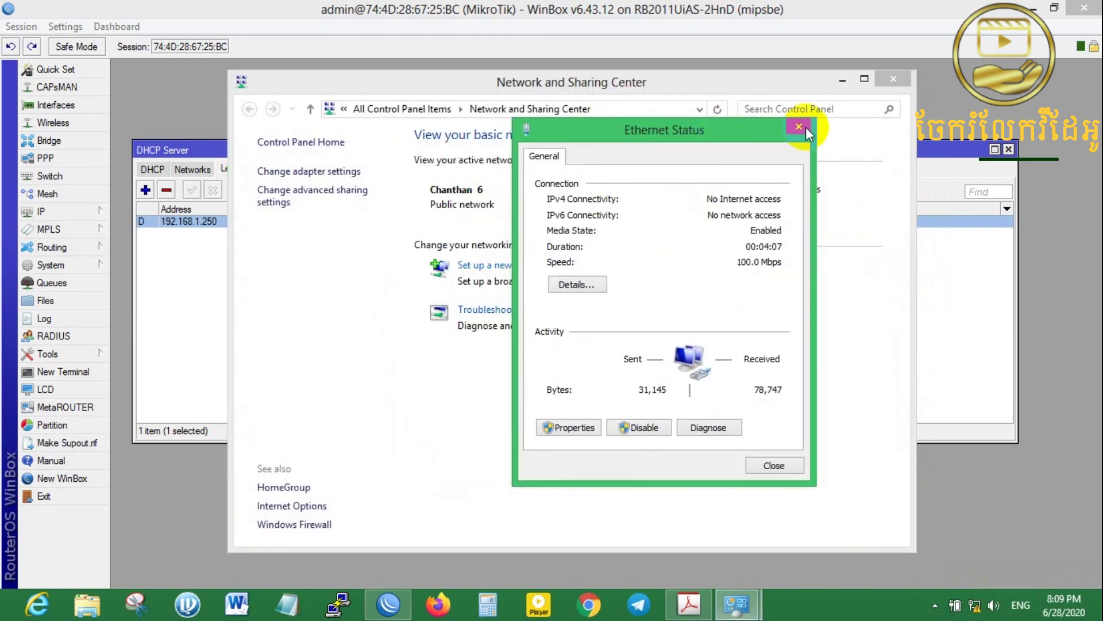
pyautogui.click(841, 78)
pyautogui.moveTo(705, 137); pyautogui.dragTo(567, 122)
pyautogui.click(702, 255)
pyautogui.click(574, 208)
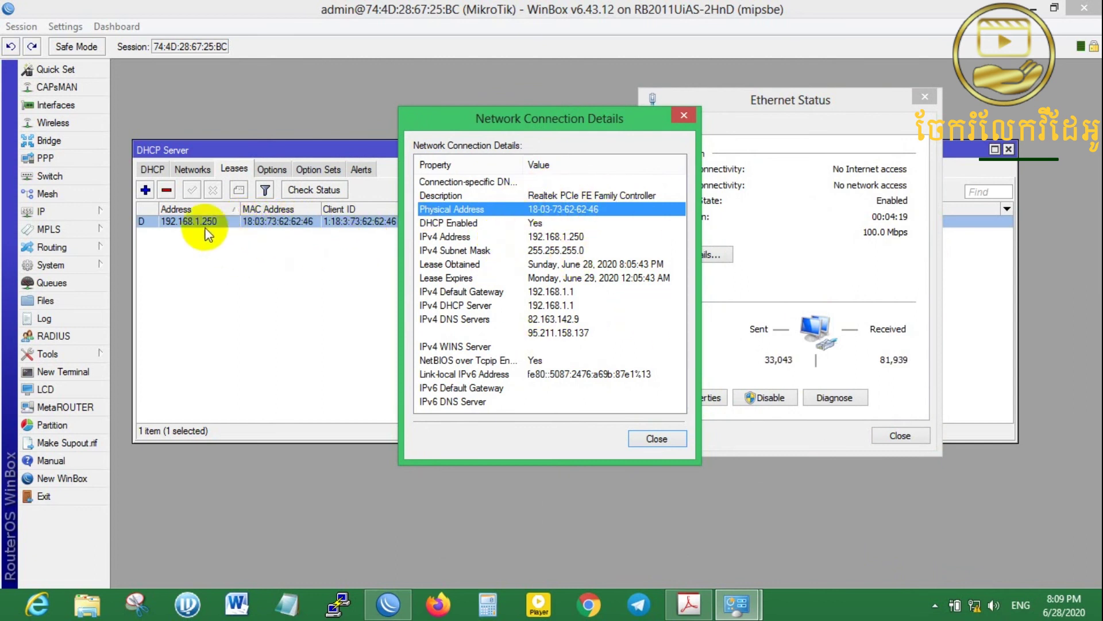
pyautogui.click(567, 236)
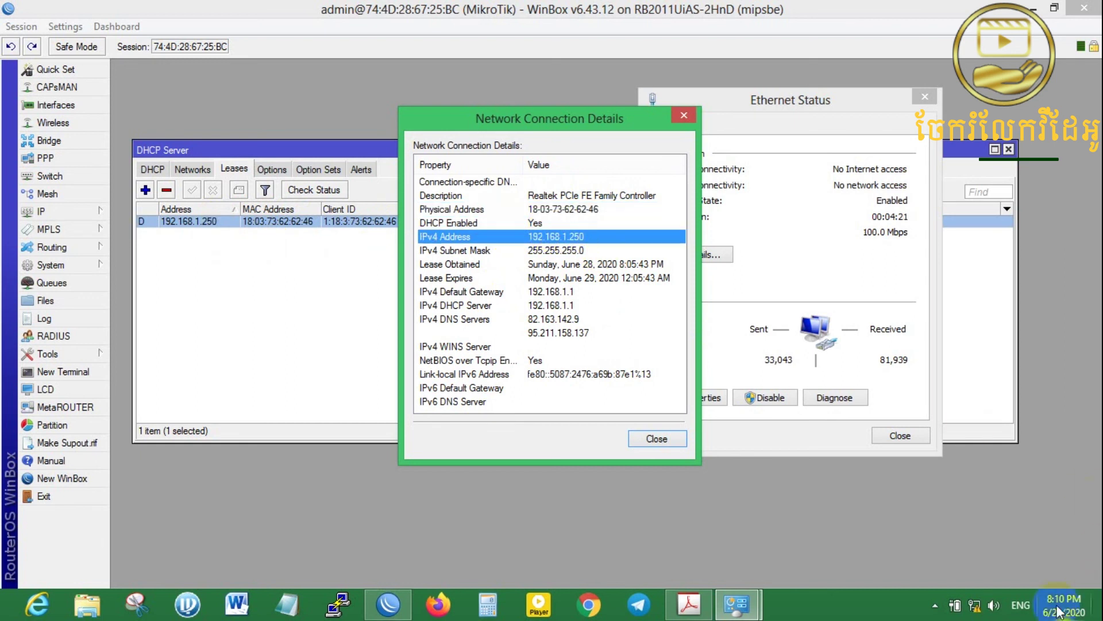
# Close the connection details, check the Ethernet connection in the Windows network list, and close the Ethernet status window.
pyautogui.moveTo(975, 610)
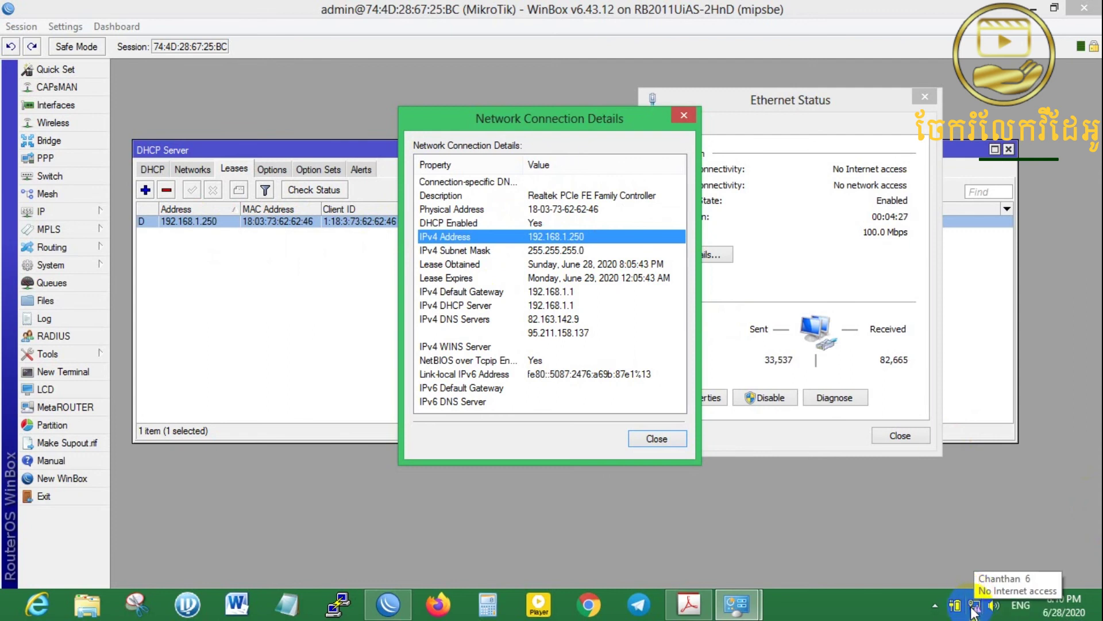
pyautogui.click(656, 441)
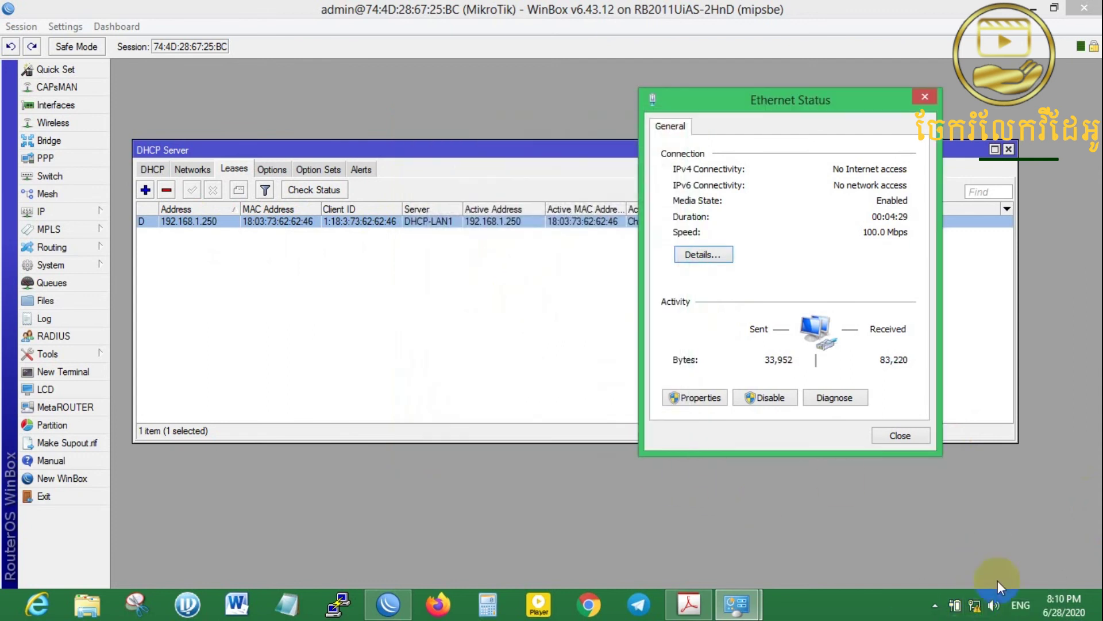
pyautogui.click(977, 605)
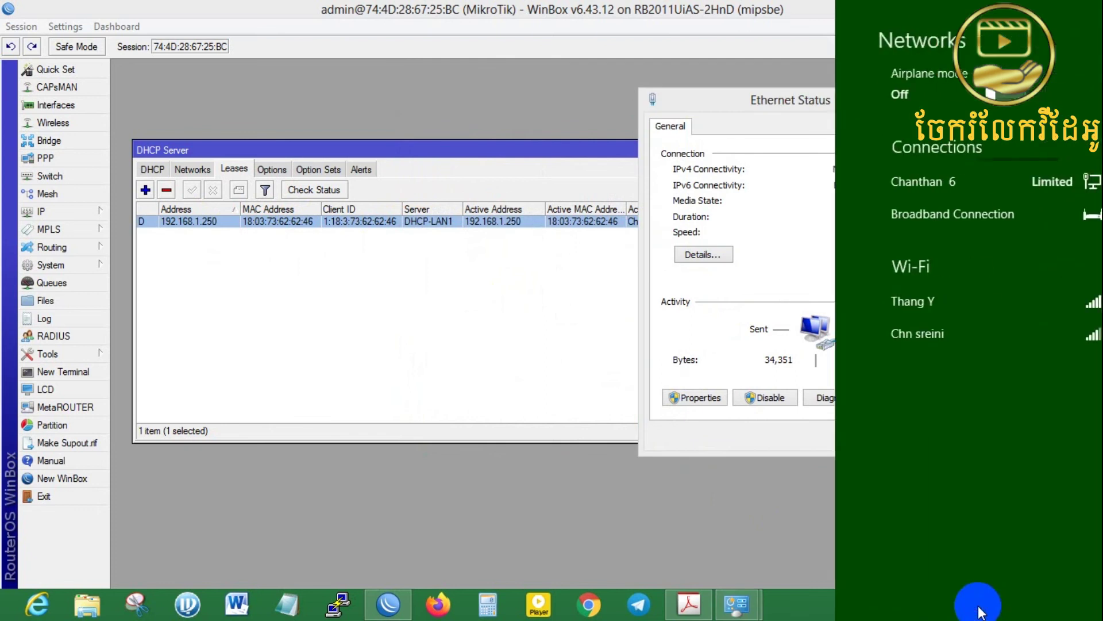
pyautogui.click(803, 547)
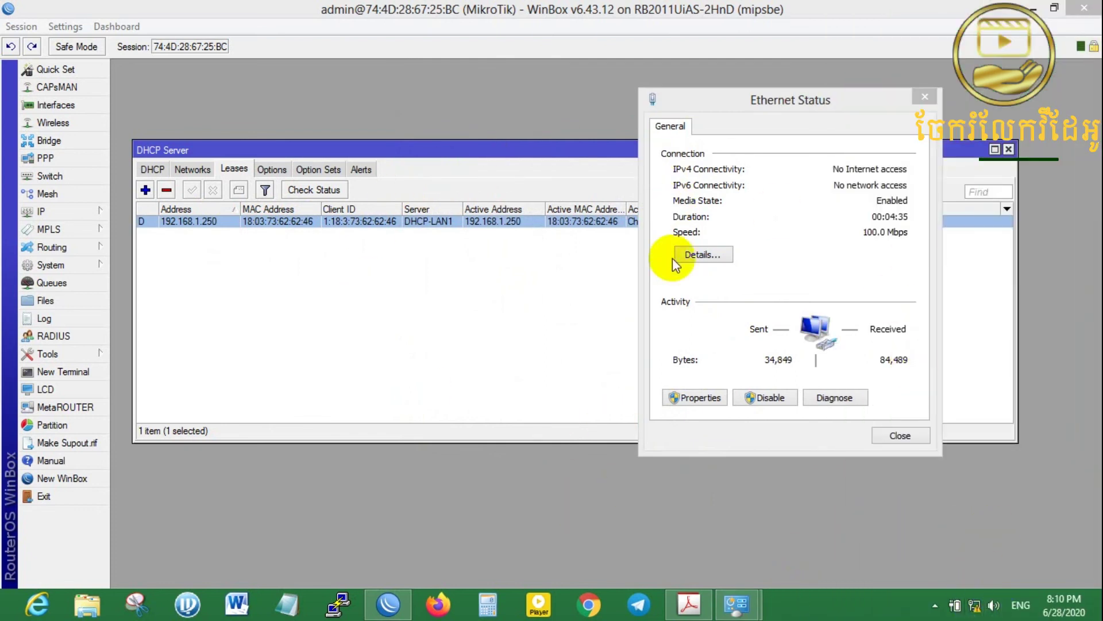
pyautogui.click(901, 435)
# Move the DHCP Server window higher in the workspace, close it, and reopen it from the router's IP settings.
pyautogui.moveTo(800, 156); pyautogui.dragTo(807, 121)
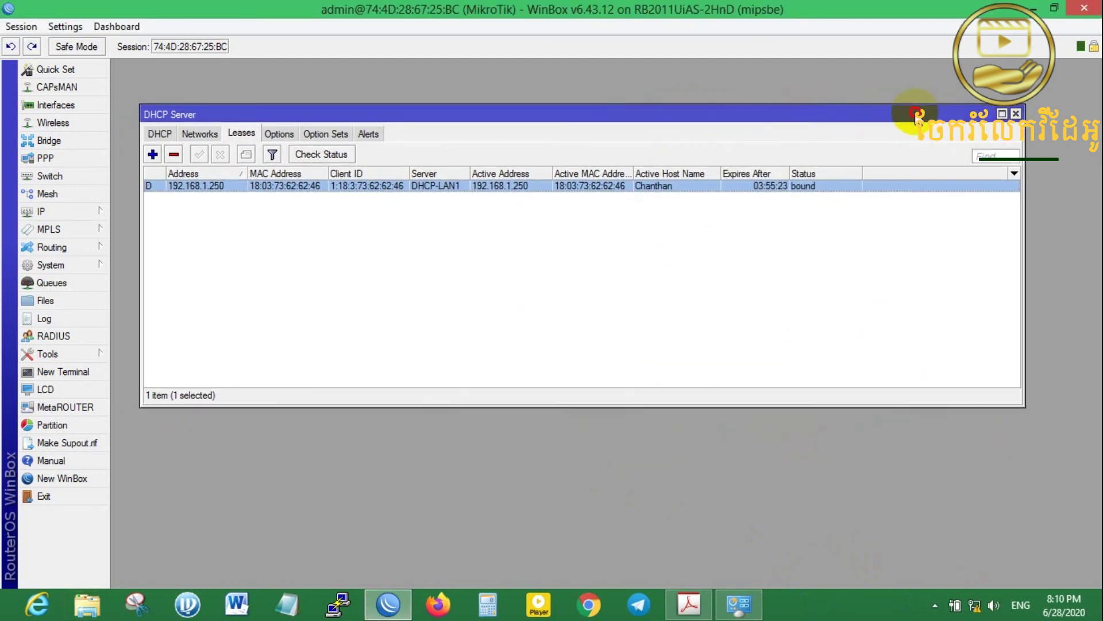
pyautogui.moveTo(985, 118); pyautogui.dragTo(974, 109)
pyautogui.click(1009, 105)
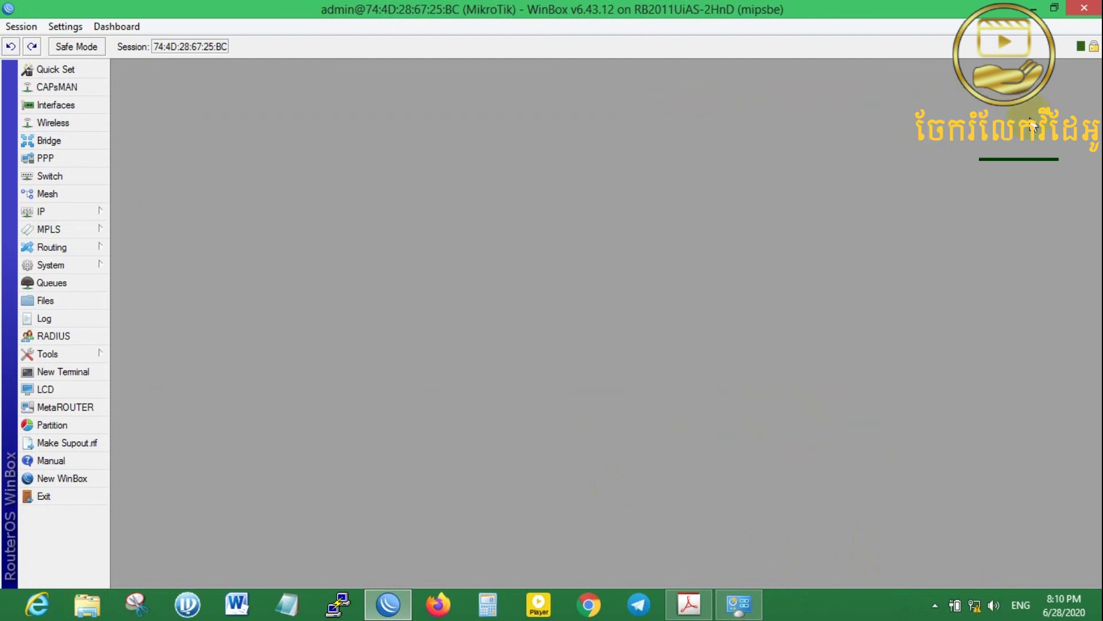
pyautogui.click(77, 209)
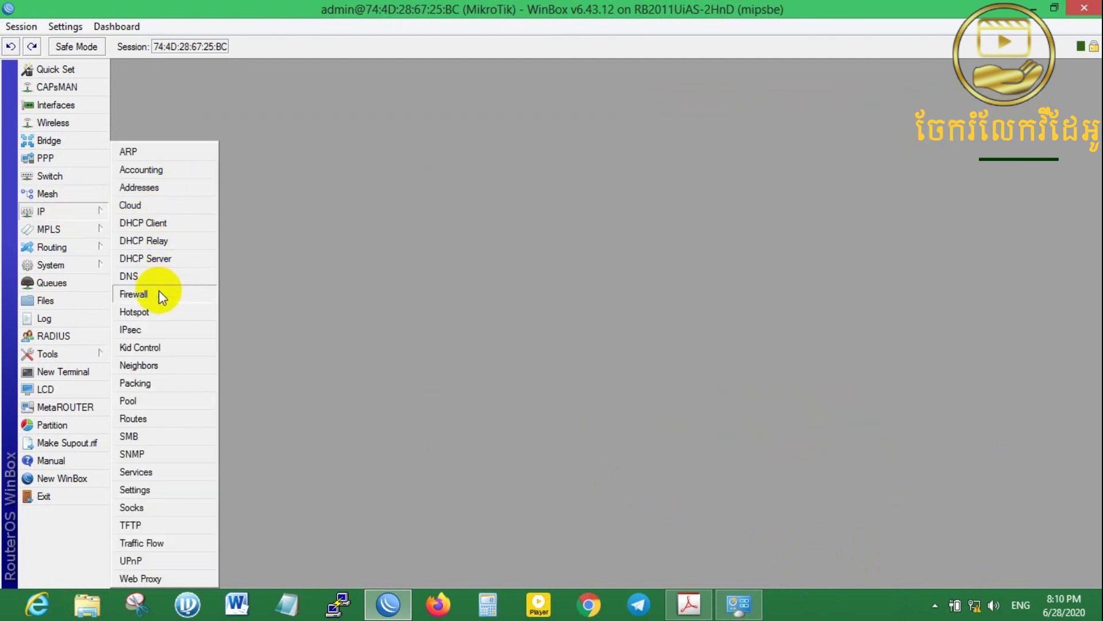
pyautogui.click(168, 261)
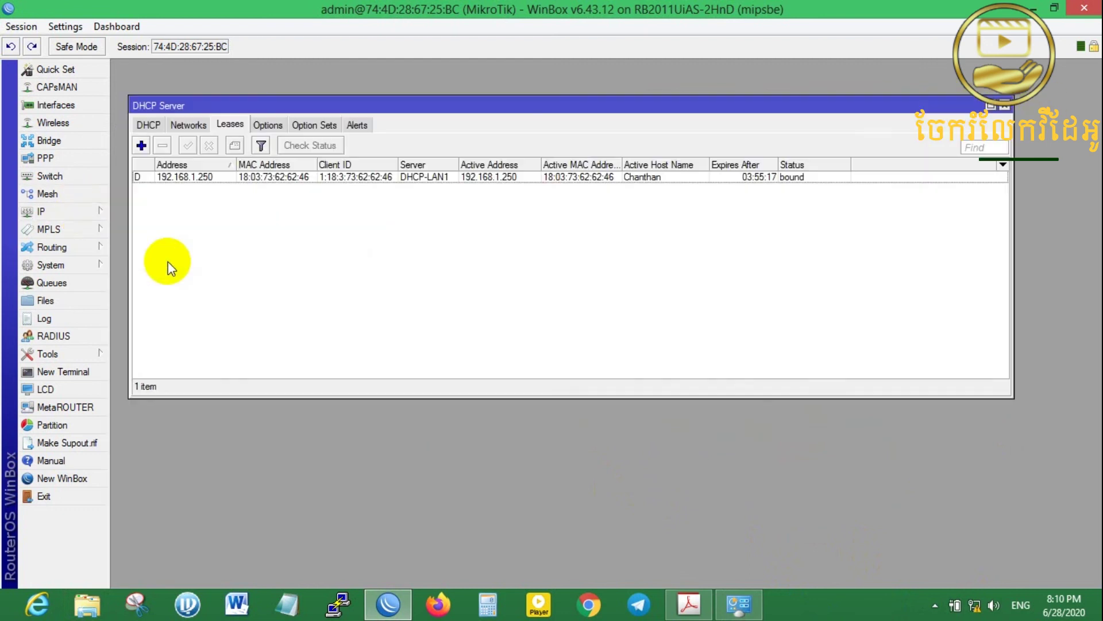
# Look through the DHCP server's options, alerts, and networks, and return to the lease list.
pyautogui.click(268, 126)
pyautogui.click(357, 125)
pyautogui.click(268, 125)
pyautogui.click(229, 125)
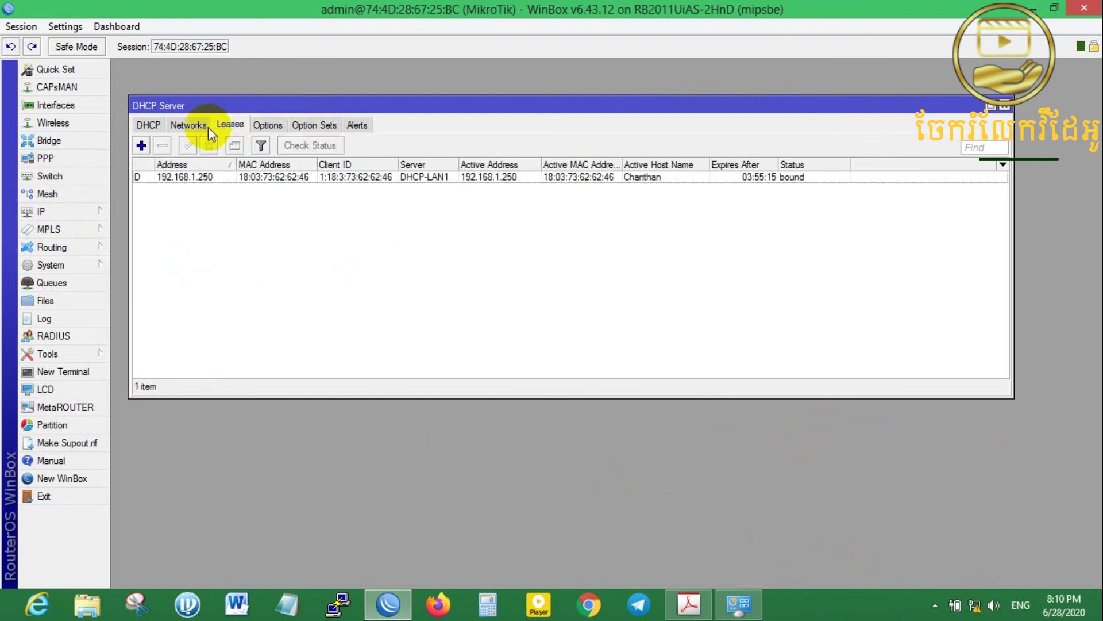
pyautogui.click(188, 124)
pyautogui.click(230, 125)
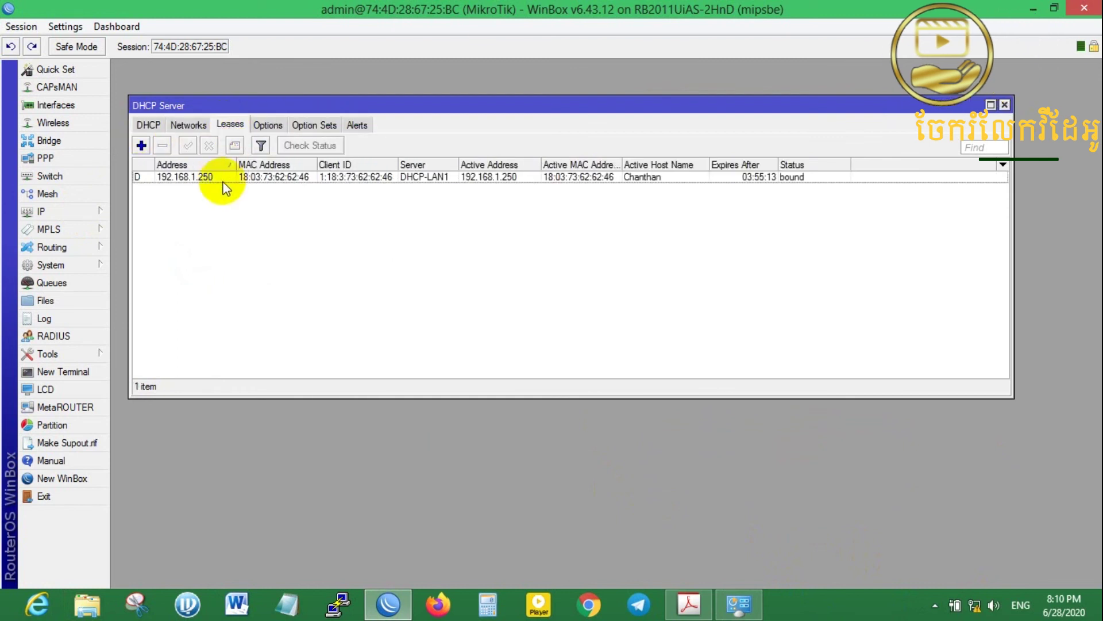
# Select the computer's lease, widen the address column, and compare the lease's server name with the DHCP server entry.
pyautogui.click(316, 178)
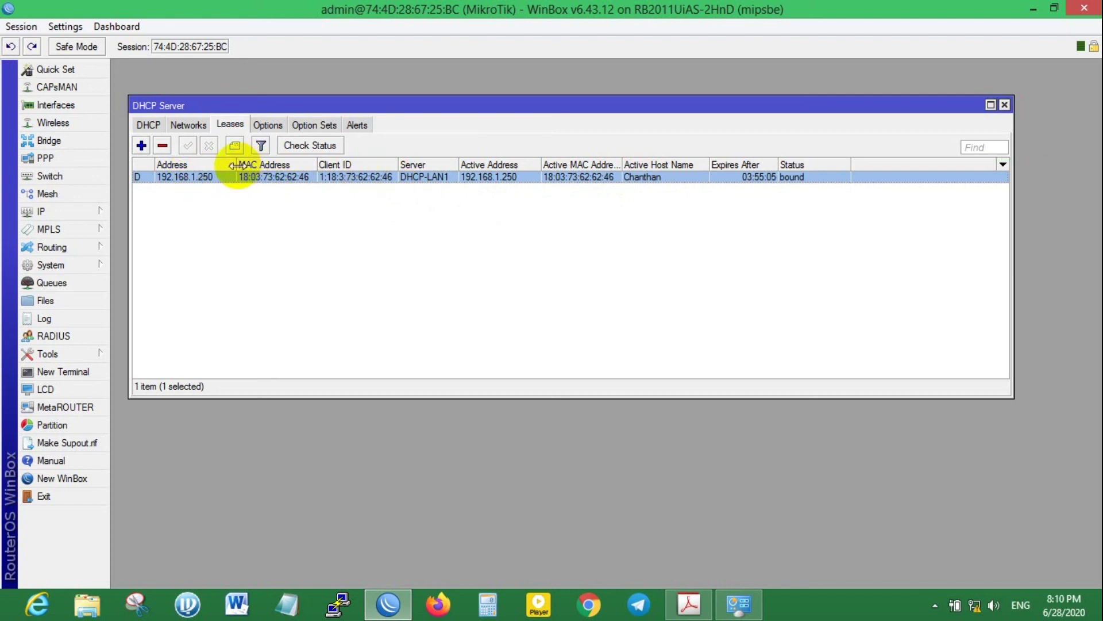
pyautogui.moveTo(236, 165); pyautogui.dragTo(246, 165)
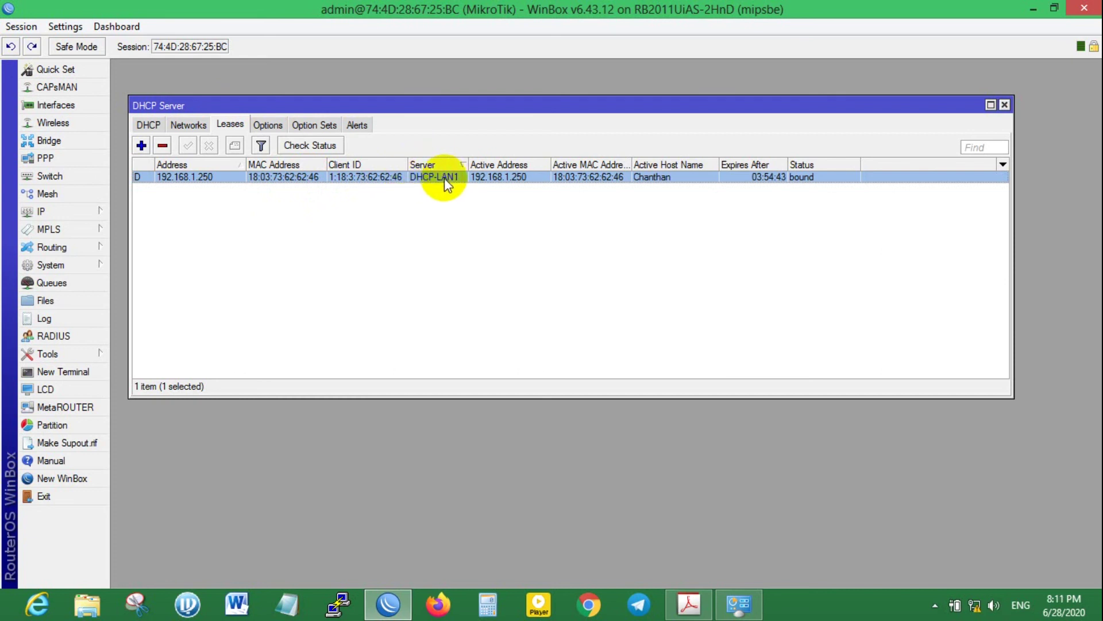
pyautogui.click(148, 125)
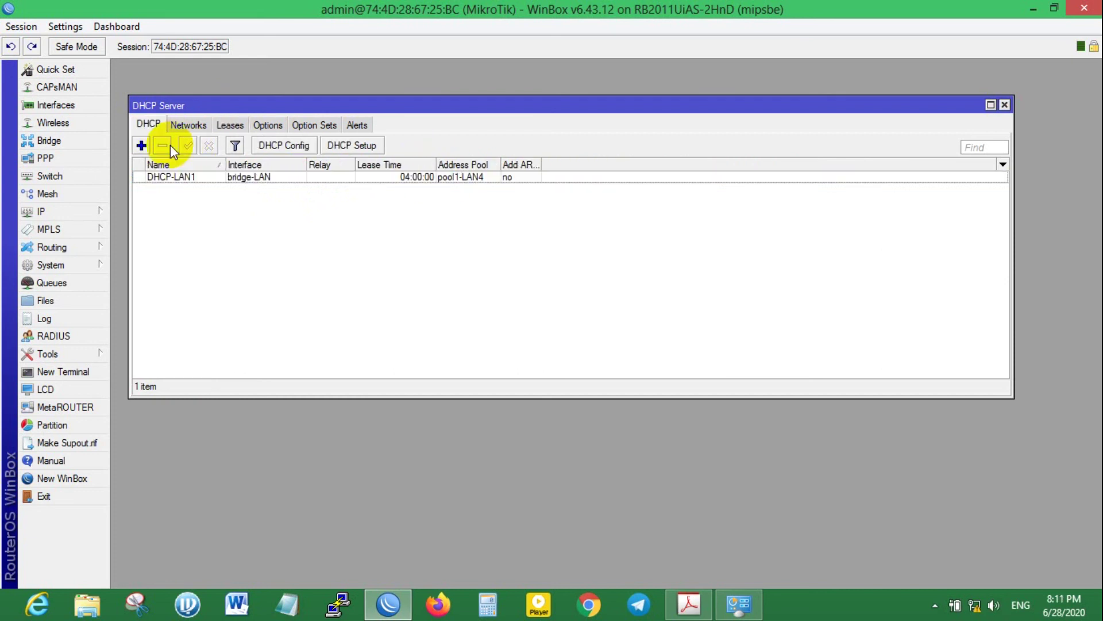
pyautogui.click(229, 126)
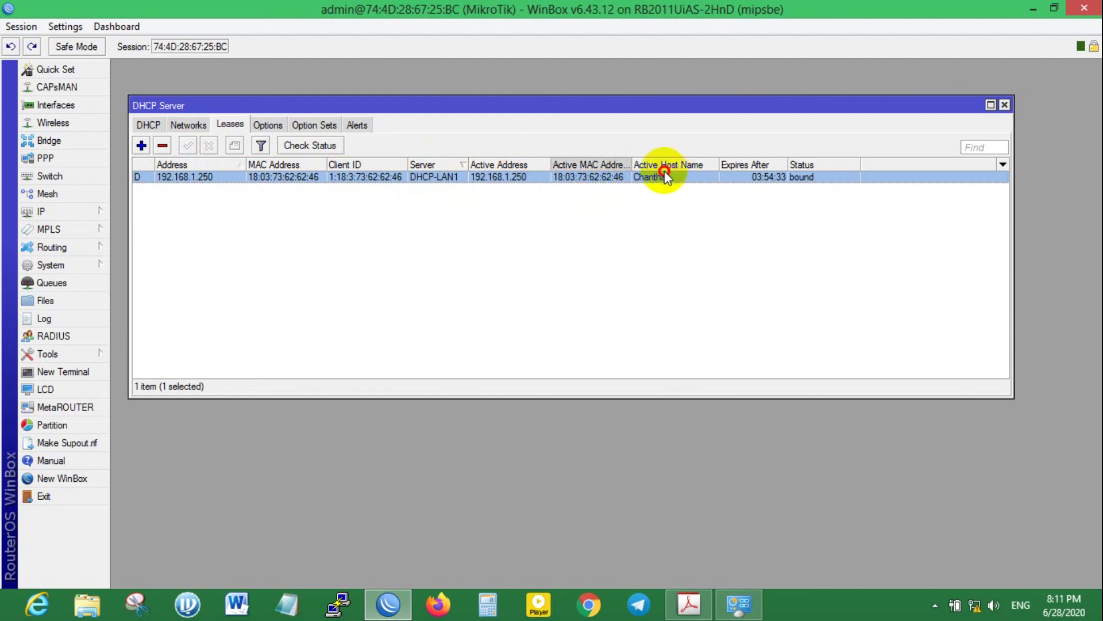
# Widen the active MAC address and active host name columns and inspect the lease's host name and expiry.
pyautogui.moveTo(631, 163); pyautogui.dragTo(660, 165)
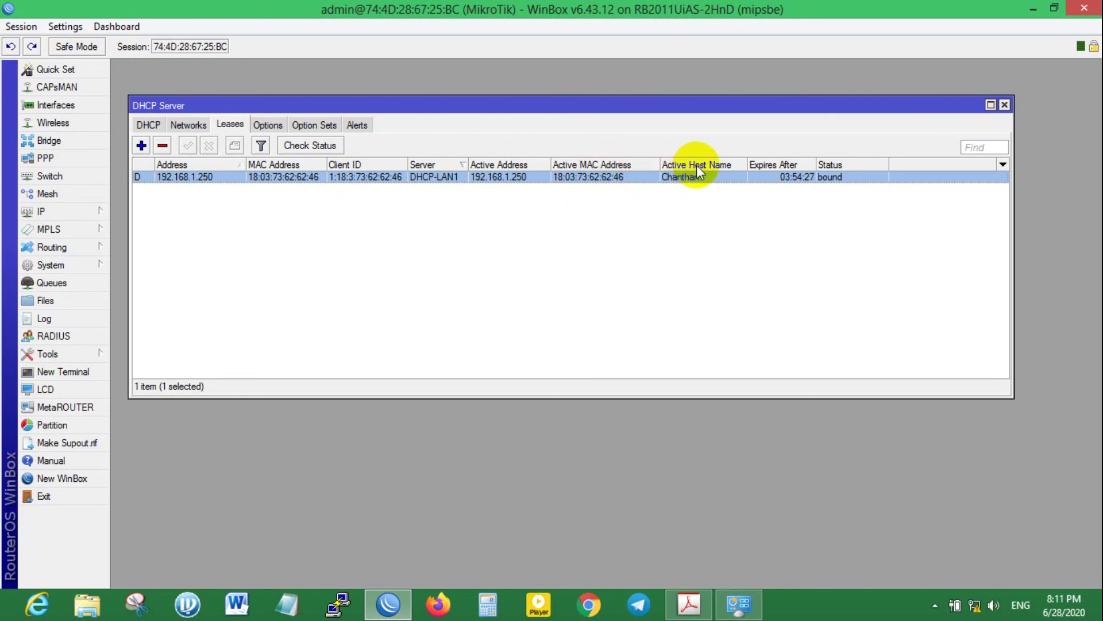
pyautogui.moveTo(747, 168); pyautogui.dragTo(776, 168)
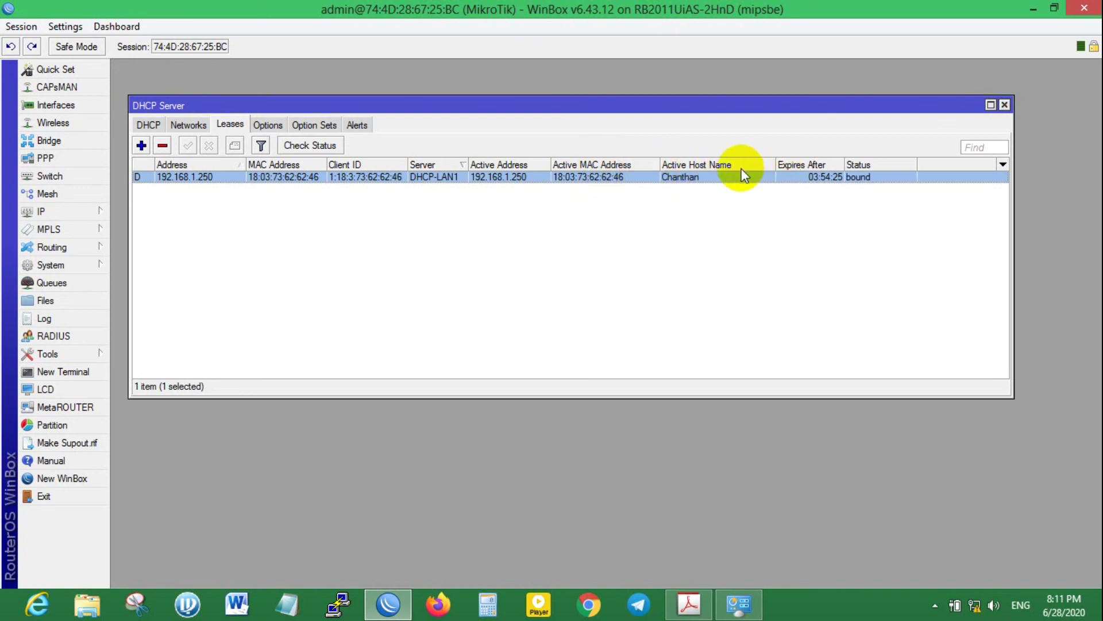
pyautogui.click(692, 179)
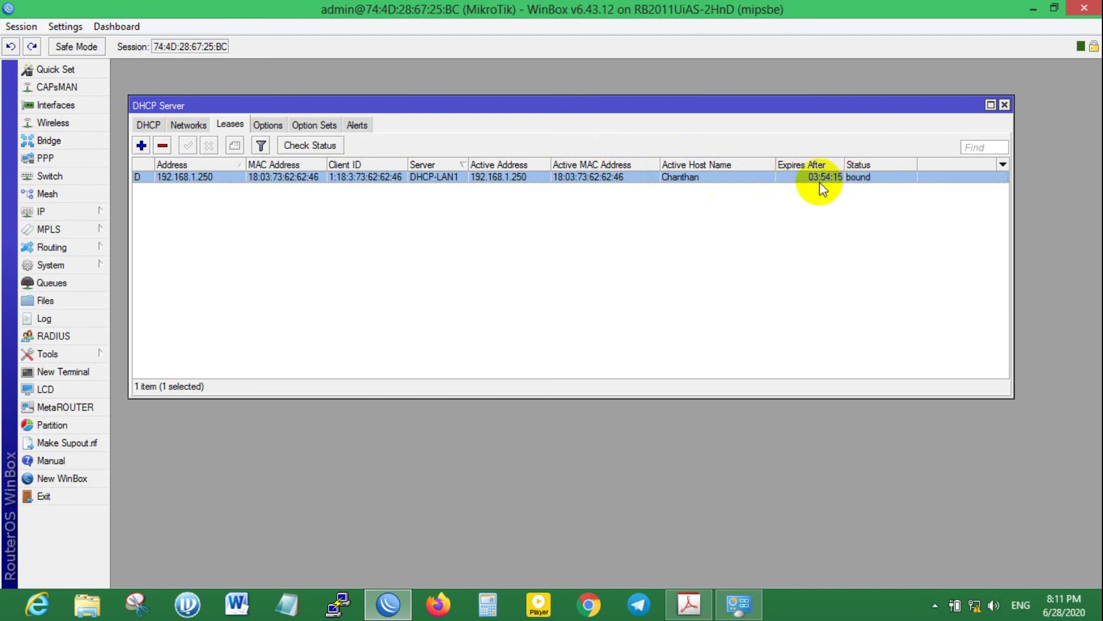
# Open the DHCP server's network entry, review its address, gateway and DNS servers, and close it unchanged.
pyautogui.click(188, 124)
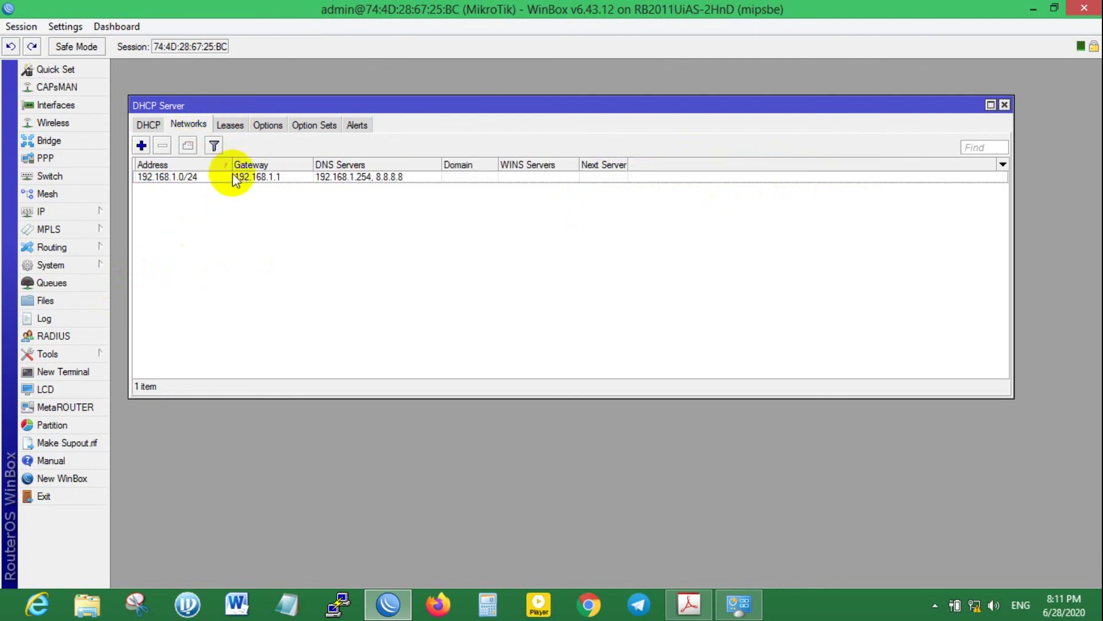
pyautogui.doubleClick(235, 177)
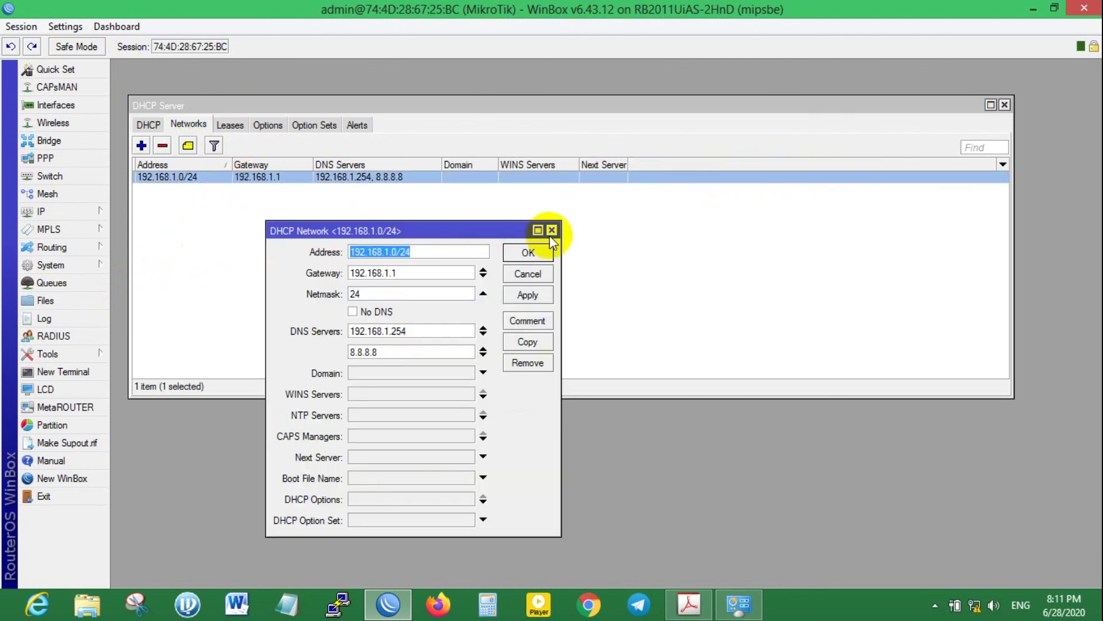
pyautogui.click(552, 230)
# Open the DHCP-LAN1 server entry beside the lease list, compare its lease time with the lease's expiry, and close the entry.
pyautogui.click(150, 124)
pyautogui.click(184, 177)
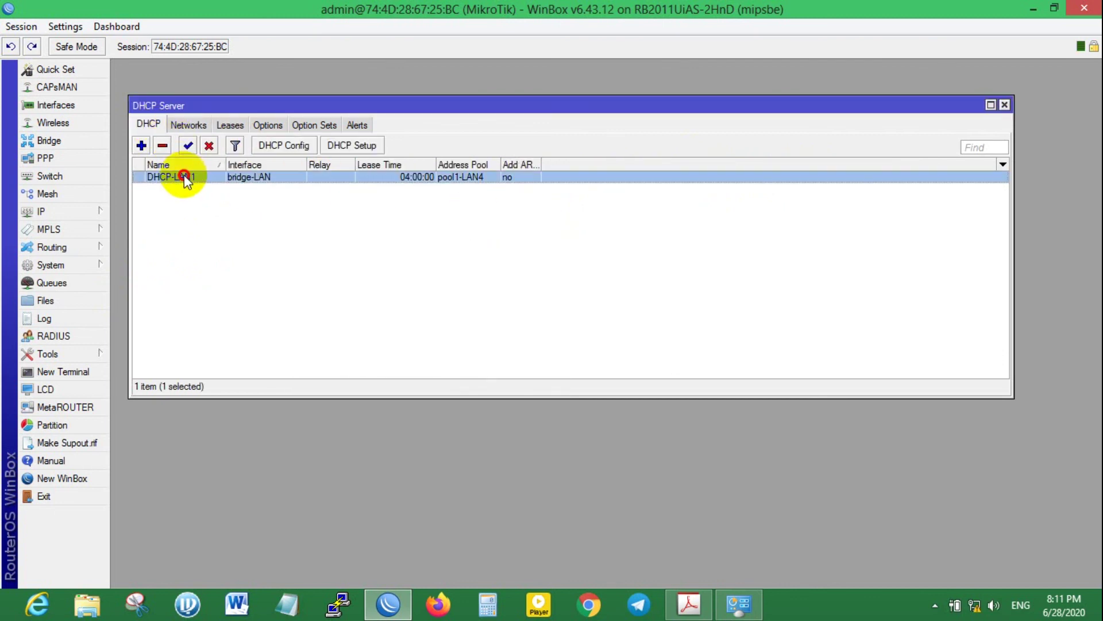
pyautogui.doubleClick(184, 177)
pyautogui.moveTo(515, 66); pyautogui.dragTo(276, 212)
pyautogui.click(230, 124)
pyautogui.click(519, 411)
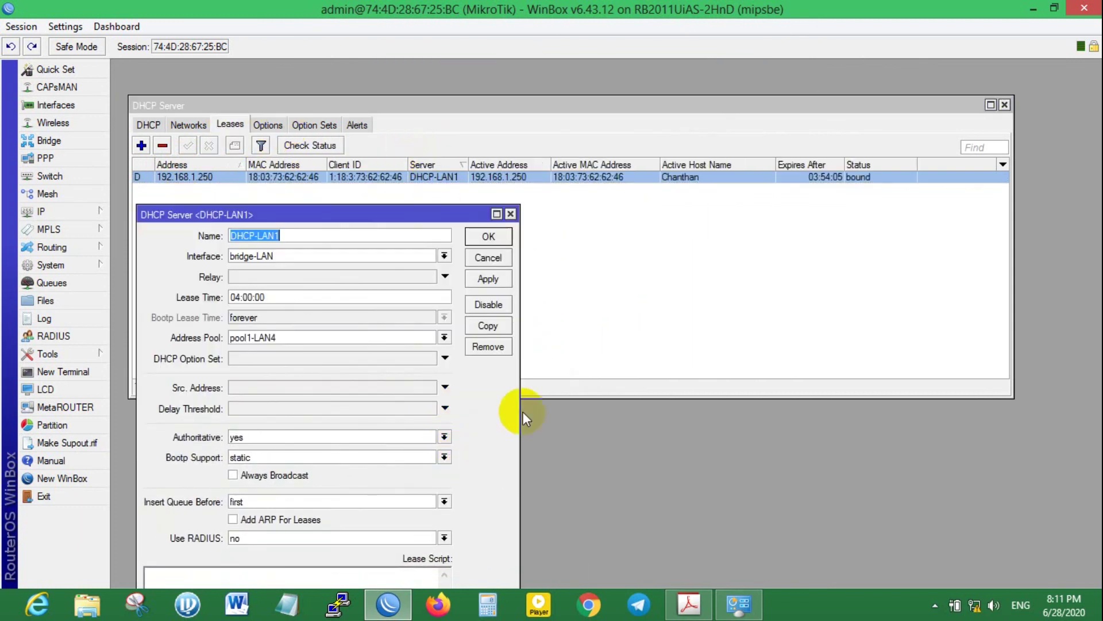
pyautogui.moveTo(448, 217); pyautogui.dragTo(445, 212)
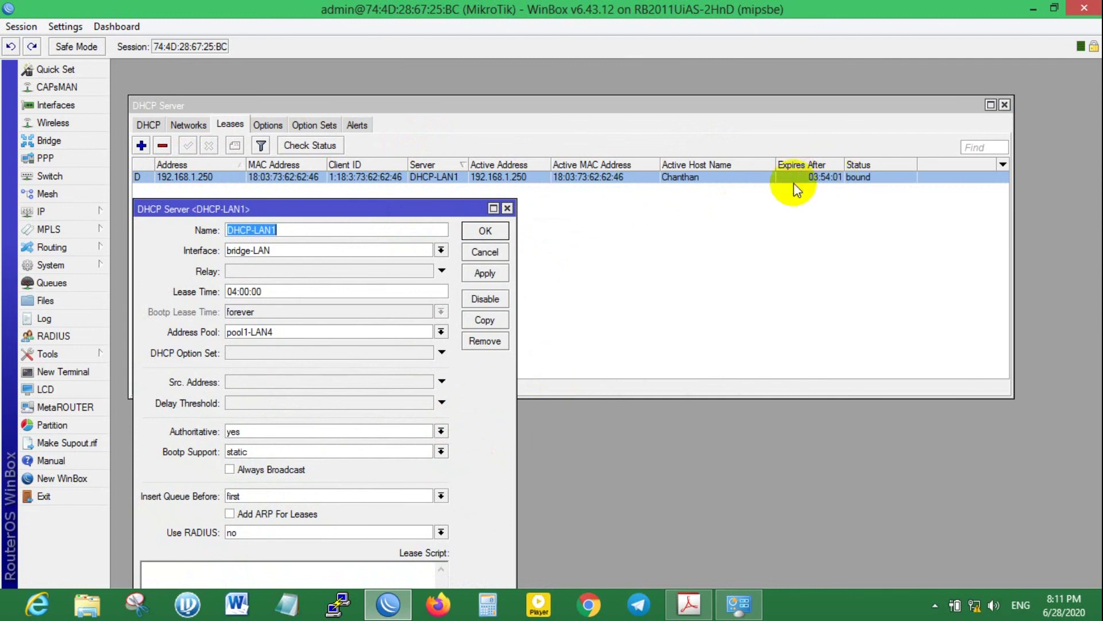
pyautogui.moveTo(290, 290); pyautogui.dragTo(193, 299)
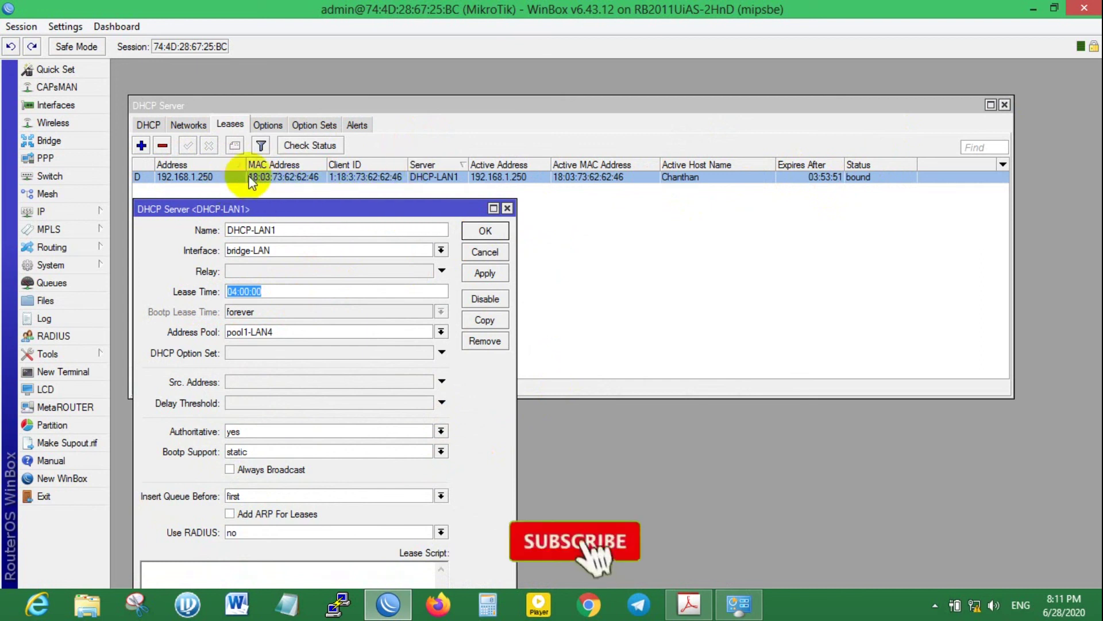
pyautogui.click(507, 208)
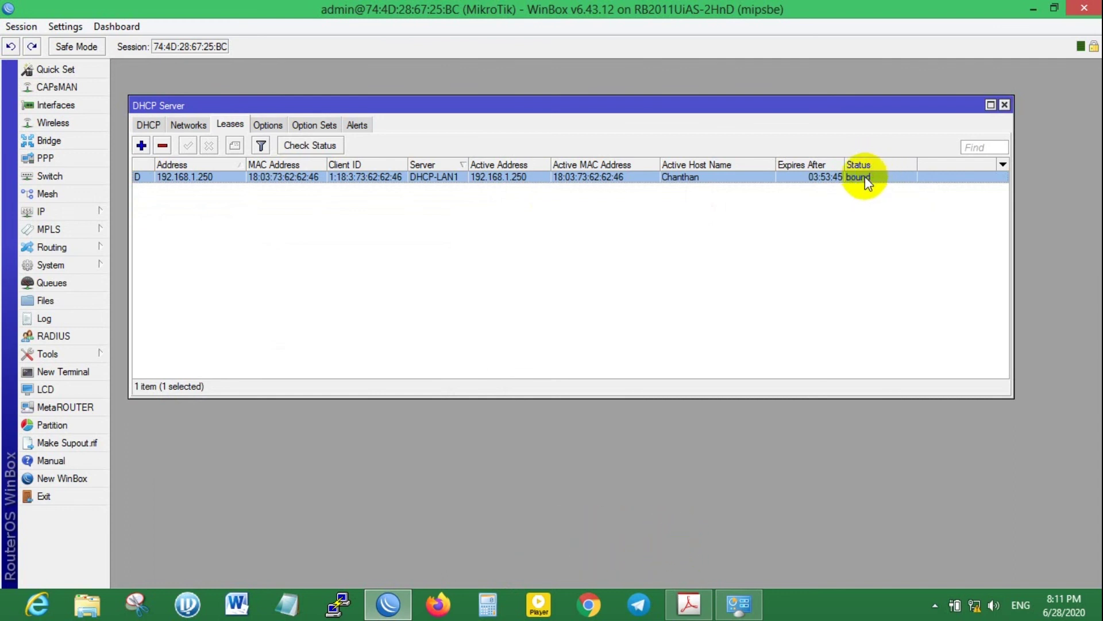
# Look through the DHCP server's option sets, options and alerts, and close the DHCP Server window.
pyautogui.click(314, 124)
pyautogui.click(267, 125)
pyautogui.click(357, 125)
pyautogui.click(1004, 105)
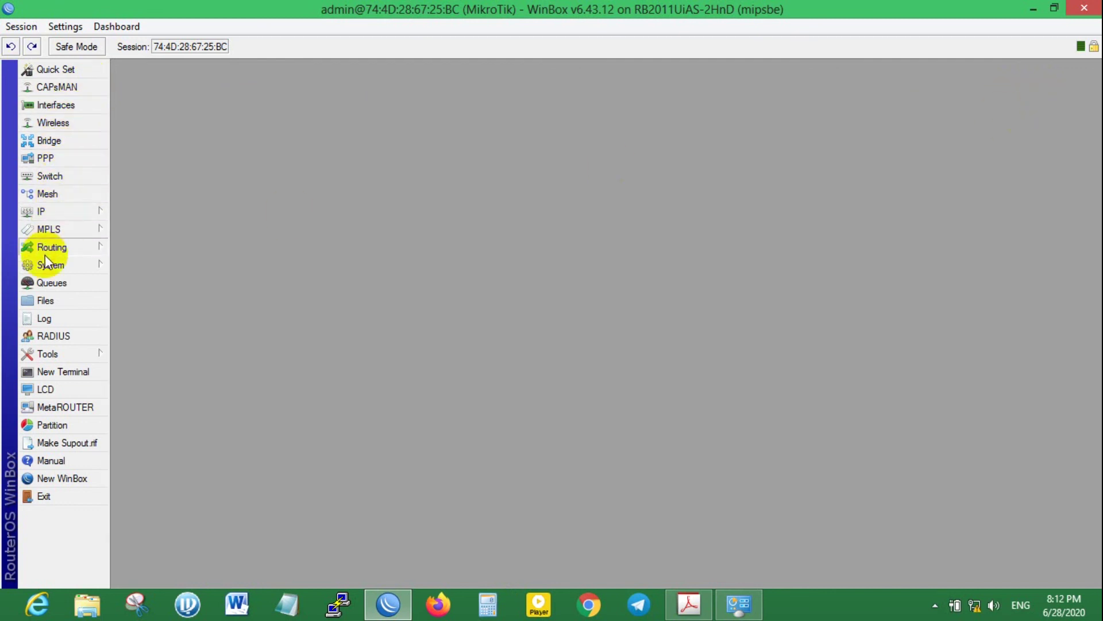
# Open the router's IP firewall, look through its sections from NAT to Layer7 Protocols and the filter rules, and close it.
pyautogui.moveTo(74, 209)
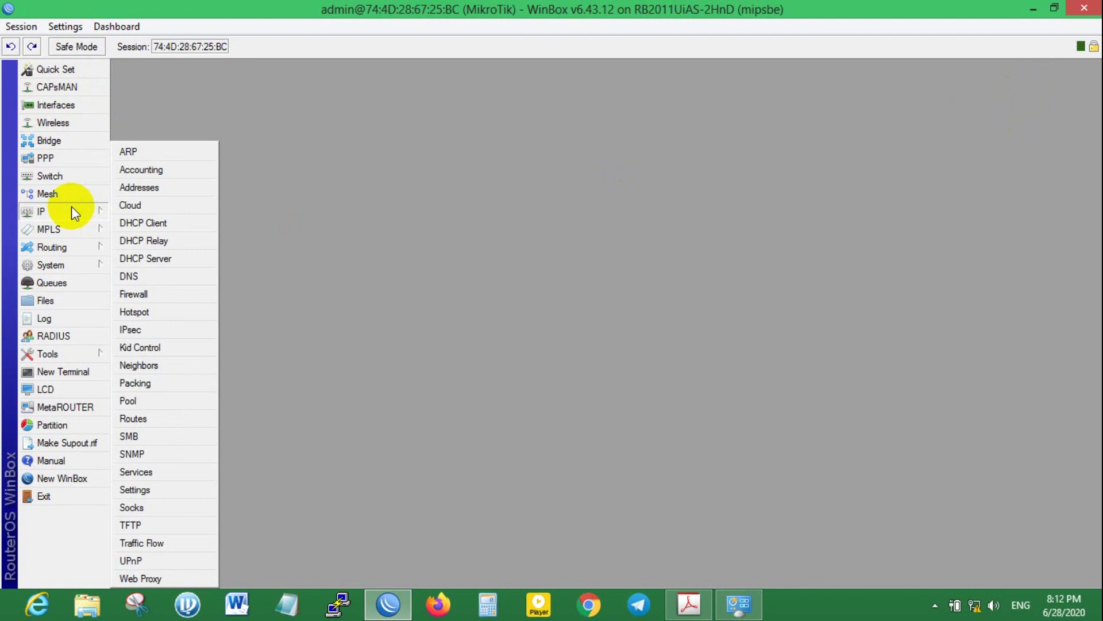
pyautogui.click(150, 293)
pyautogui.click(373, 215)
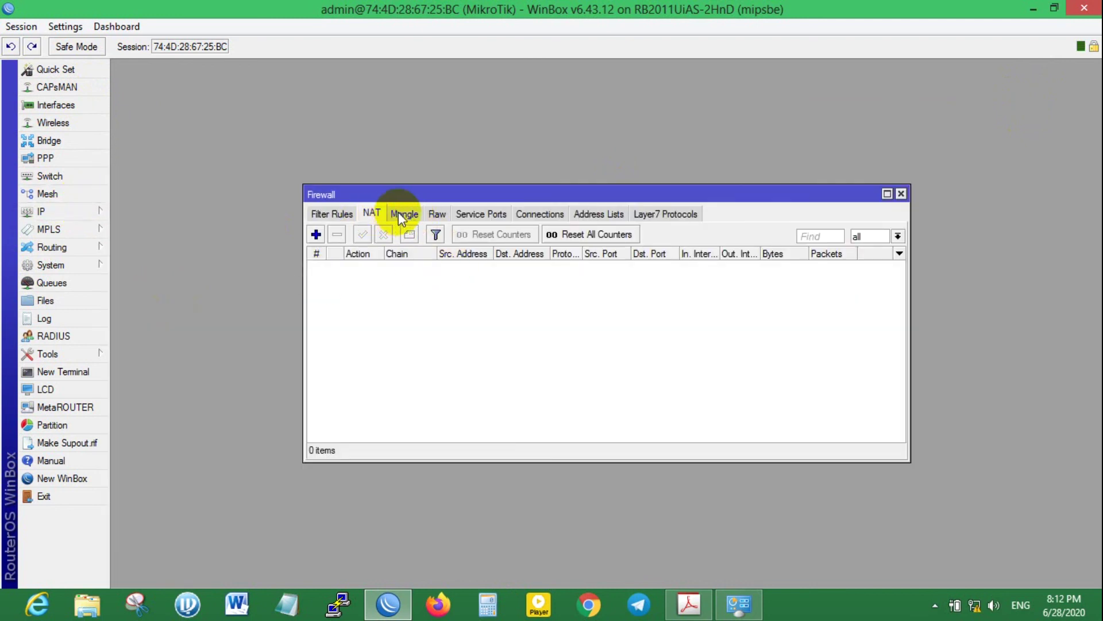
pyautogui.click(404, 214)
pyautogui.click(442, 215)
pyautogui.click(493, 217)
pyautogui.click(540, 213)
pyautogui.click(601, 214)
pyautogui.click(665, 213)
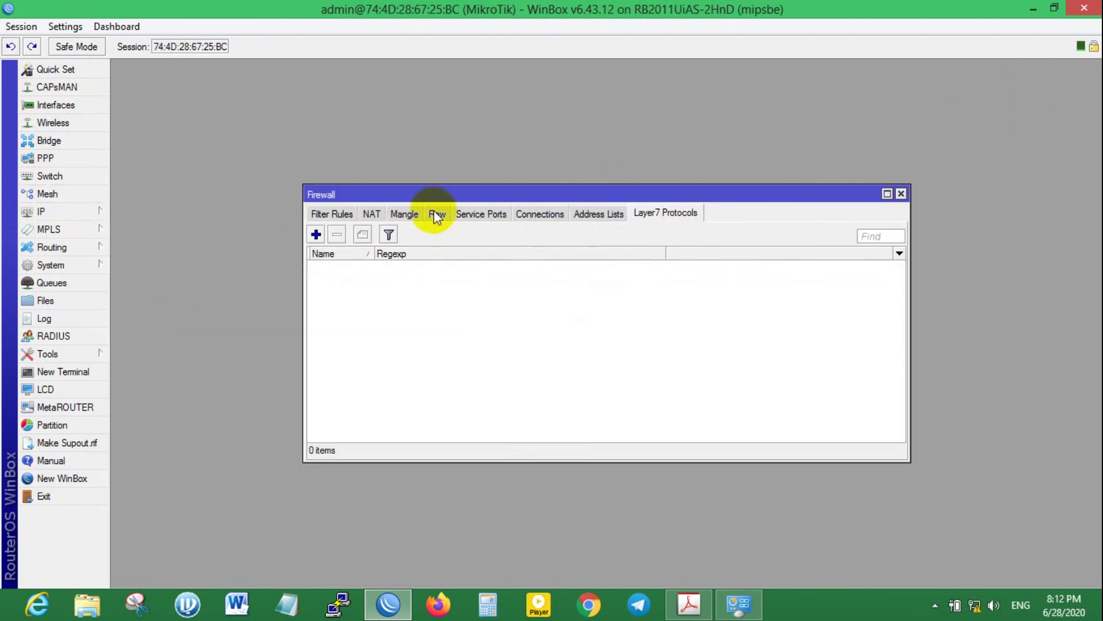
pyautogui.click(344, 213)
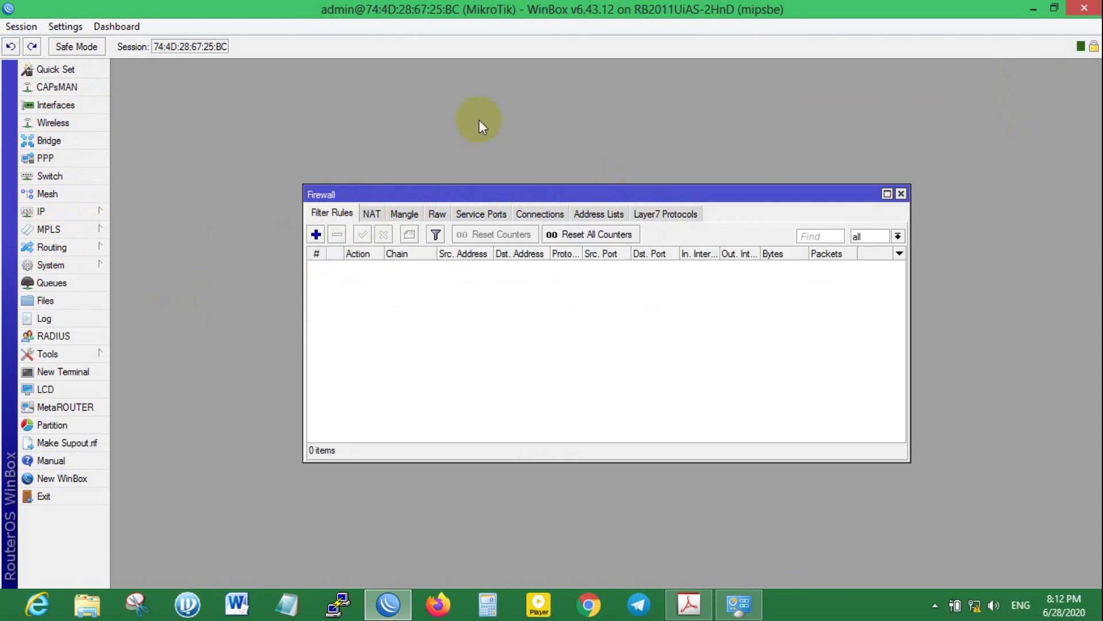
pyautogui.click(901, 194)
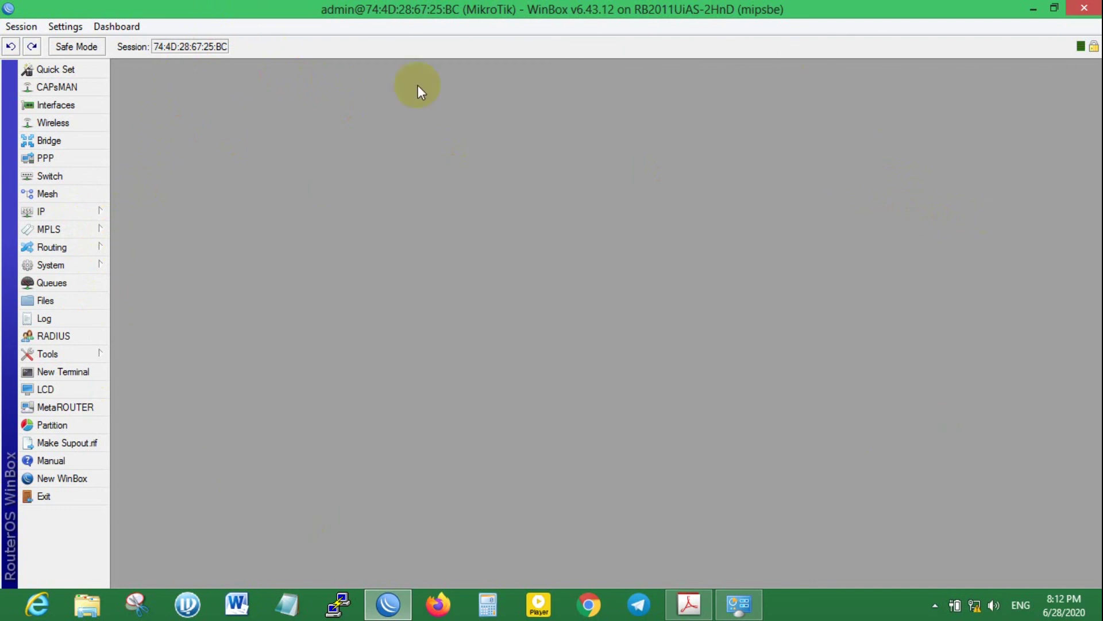
# Switch to MKT & CISCO.pdf in Acrobat and highlight the Interface entries PPPOE Connection and Static IP Address in the outline.
pyautogui.click(689, 603)
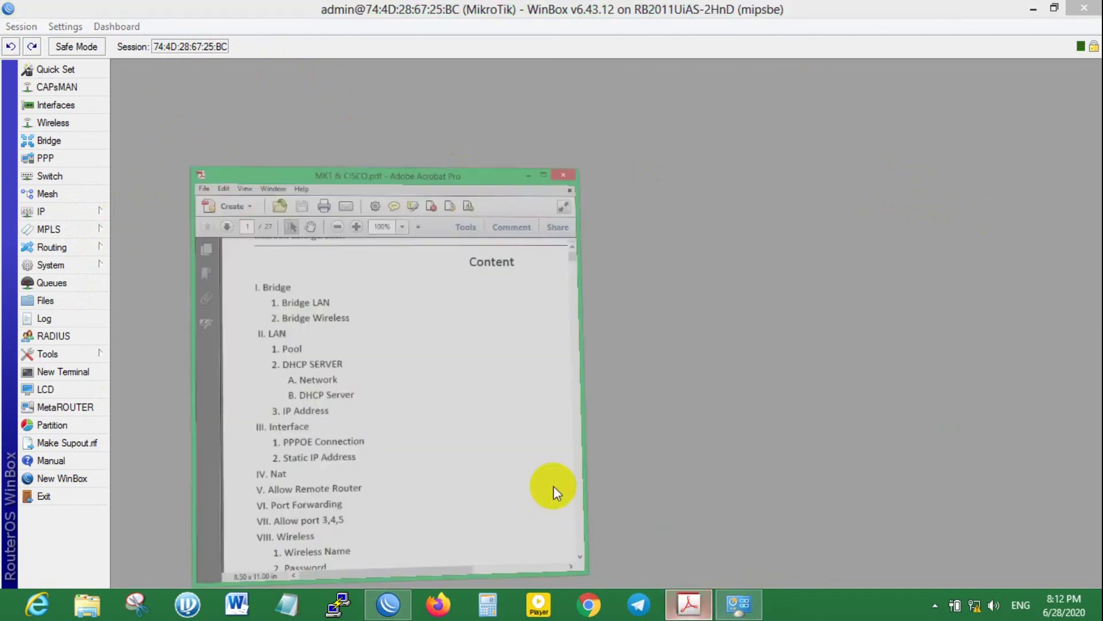
pyautogui.scroll(3, 299, 381)
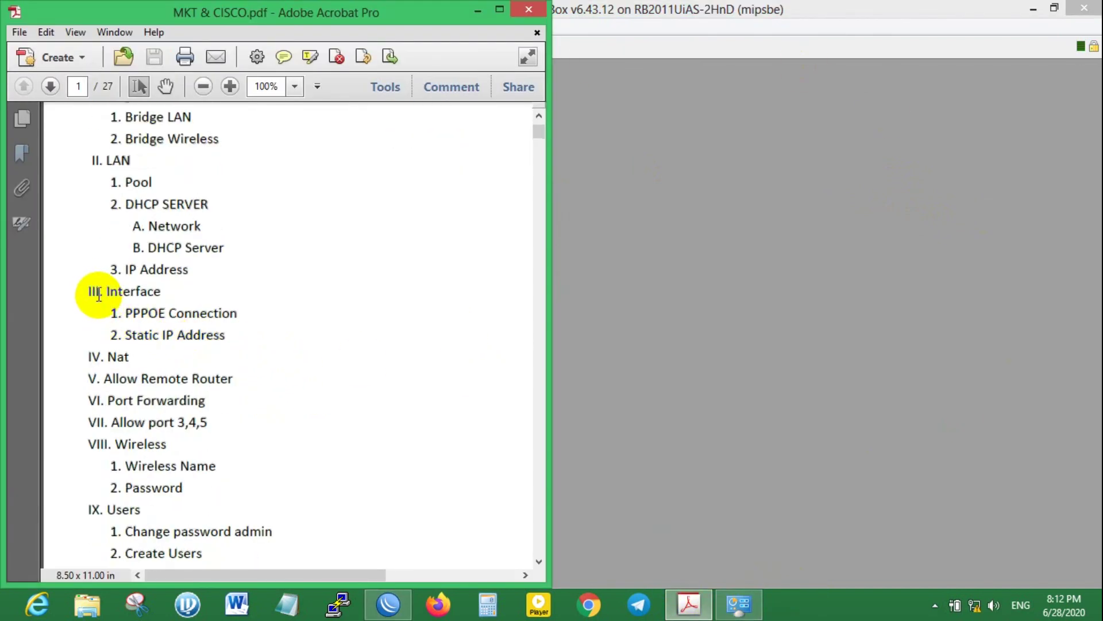
pyautogui.moveTo(89, 291); pyautogui.dragTo(255, 312)
pyautogui.click(142, 297)
pyautogui.click(255, 313)
pyautogui.moveTo(111, 335); pyautogui.dragTo(227, 335)
pyautogui.click(231, 336)
pyautogui.doubleClick(231, 336)
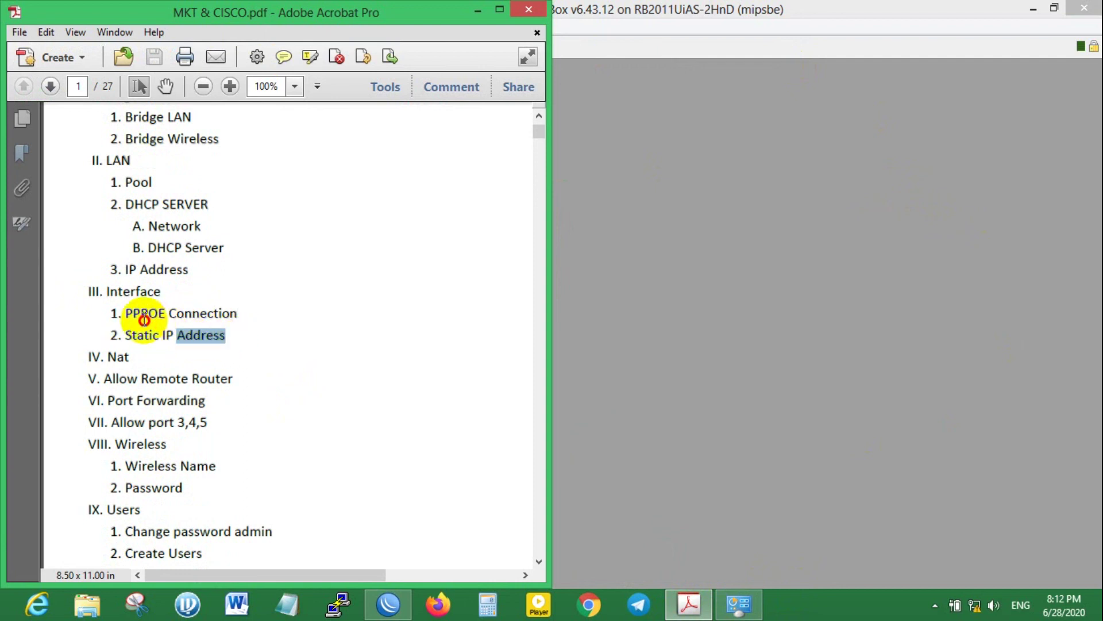
# Highlight the outline's whole Interface section, single out PPPOE Connection, and highlight the full section again.
pyautogui.click(90, 290)
pyautogui.moveTo(89, 290); pyautogui.dragTo(236, 335)
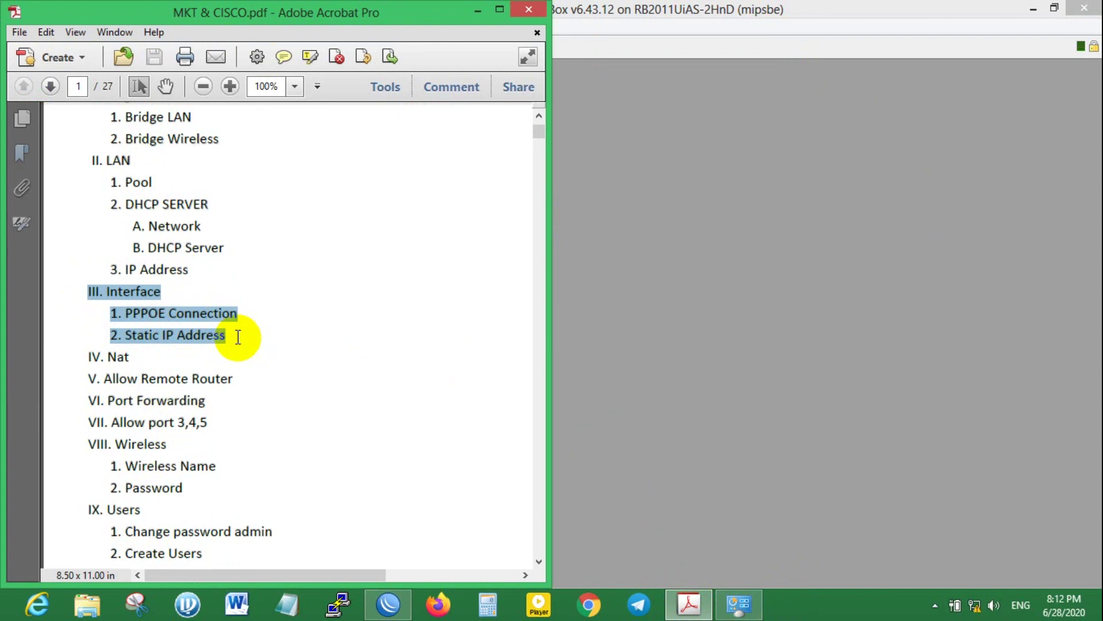
pyautogui.moveTo(240, 312); pyautogui.dragTo(119, 320)
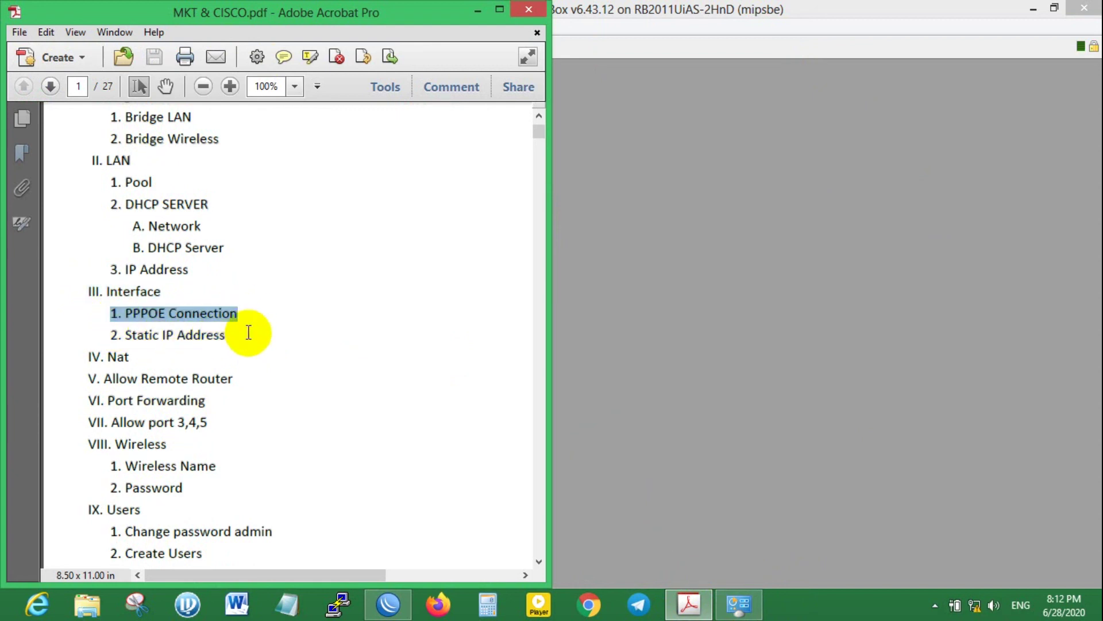
pyautogui.click(111, 333)
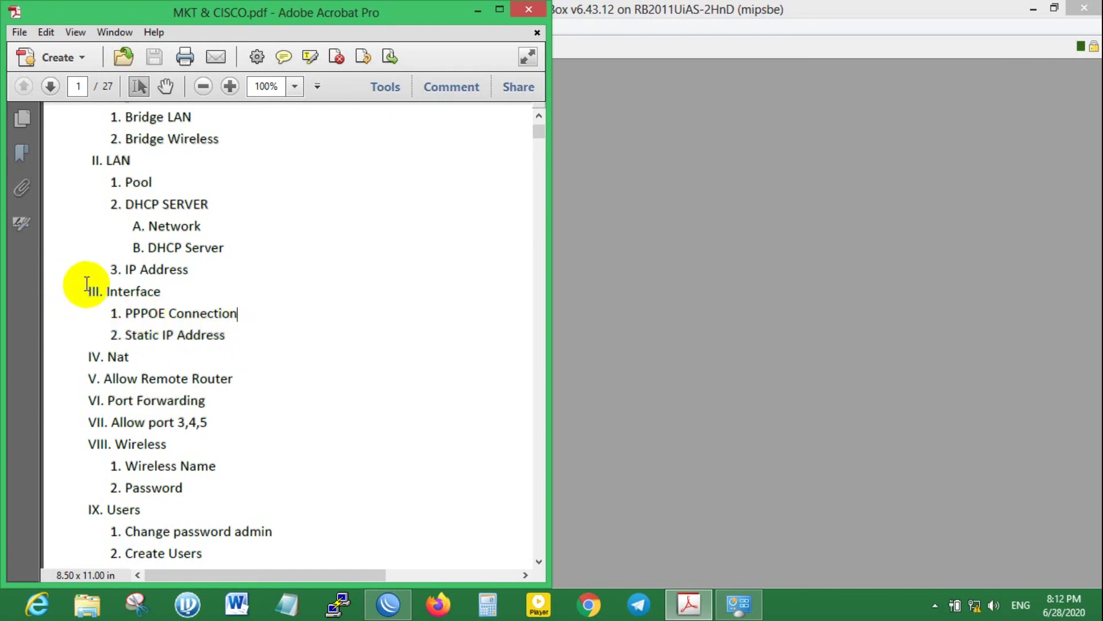
pyautogui.moveTo(88, 290)
pyautogui.mouseDown()
pyautogui.moveTo(221, 333)
pyautogui.moveTo(83, 297)
pyautogui.mouseUp()
pyautogui.click(257, 335)
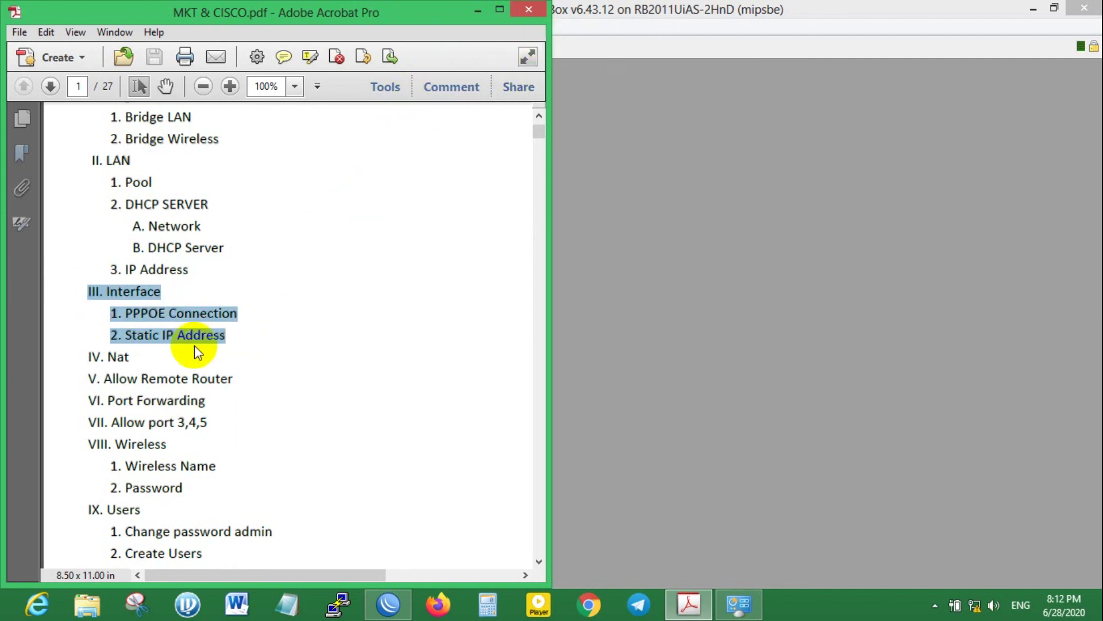
# Review the Nat and Allow Remote Router entries against the Interface section in the outline, and close the PDF.
pyautogui.click(178, 359)
pyautogui.scroll(-4, 209, 276)
pyautogui.moveTo(88, 240); pyautogui.dragTo(187, 256)
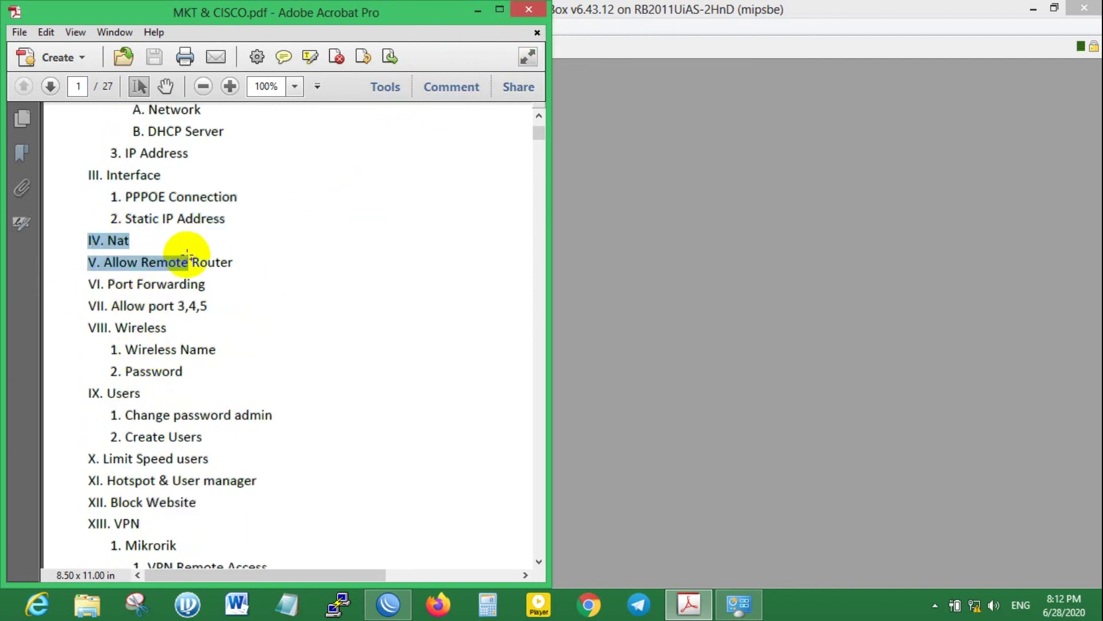
pyautogui.click(187, 256)
pyautogui.moveTo(237, 197); pyautogui.dragTo(87, 176)
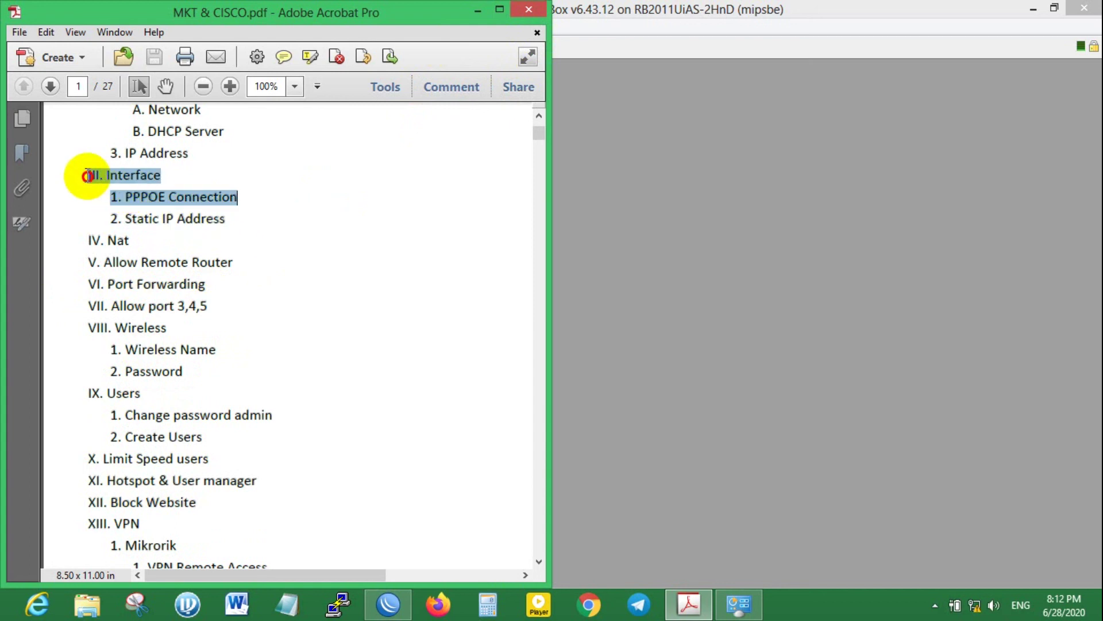
pyautogui.click(254, 177)
pyautogui.click(529, 9)
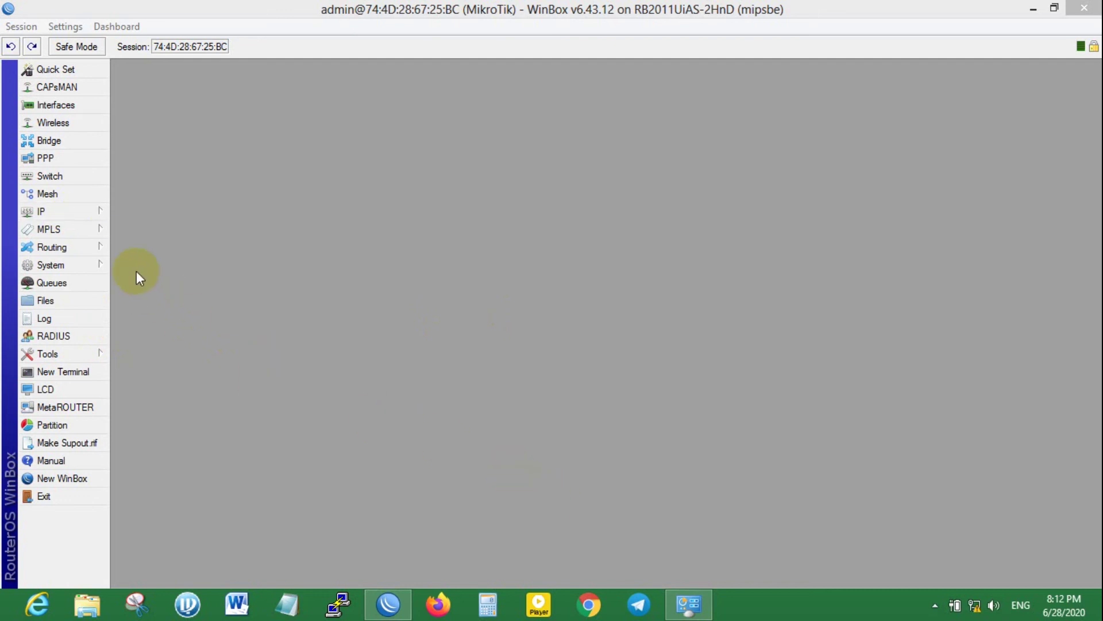
pyautogui.click(94, 211)
pyautogui.click(95, 212)
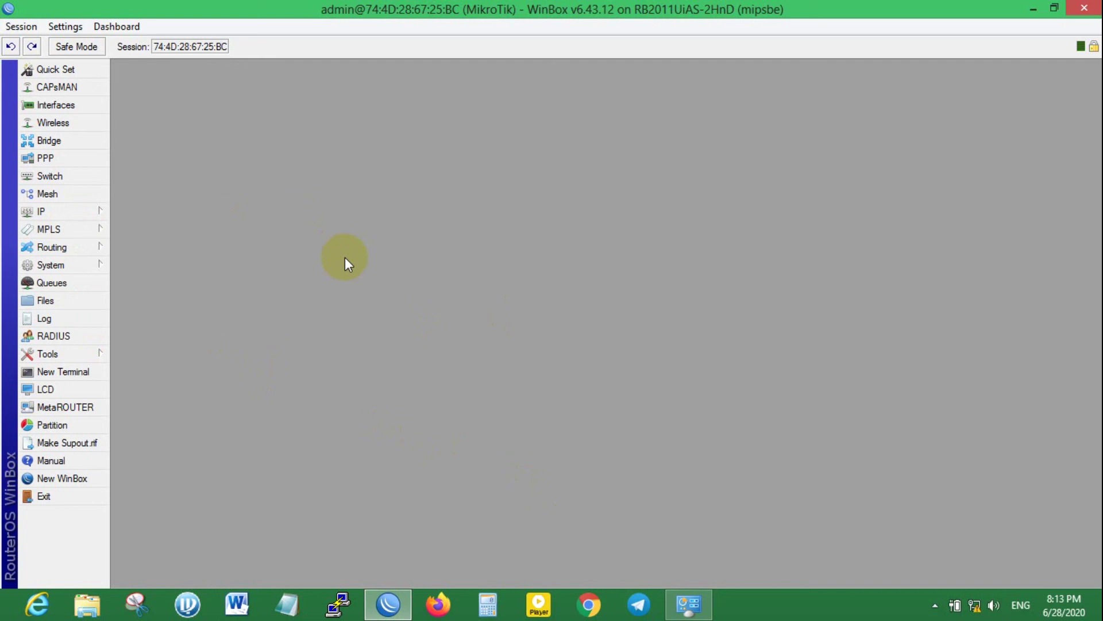
pyautogui.click(81, 214)
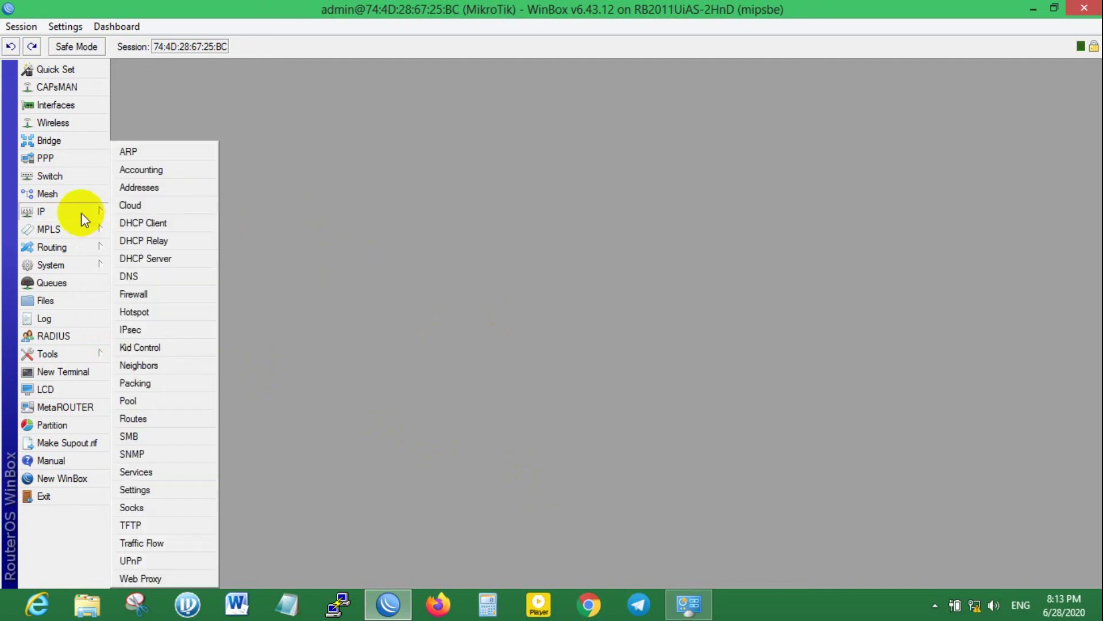
pyautogui.click(330, 197)
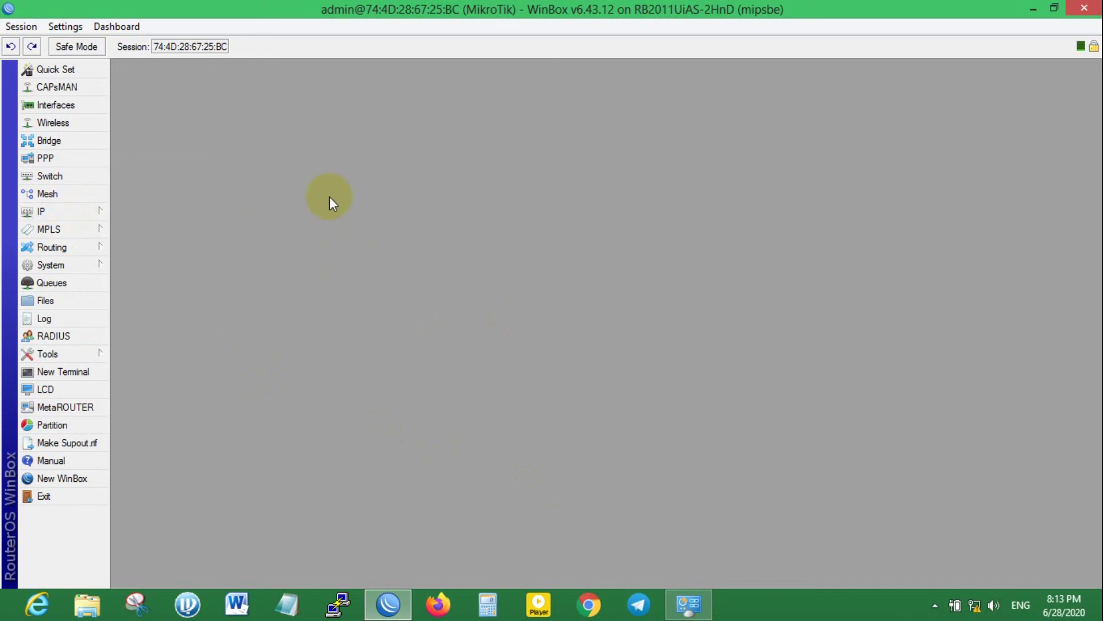
pyautogui.click(95, 214)
pyautogui.click(357, 226)
pyautogui.click(96, 215)
pyautogui.click(299, 233)
# Bring up the Windows Network and Sharing Center to check the Ethernet connection's access type, and return to WinBox.
pyautogui.click(707, 603)
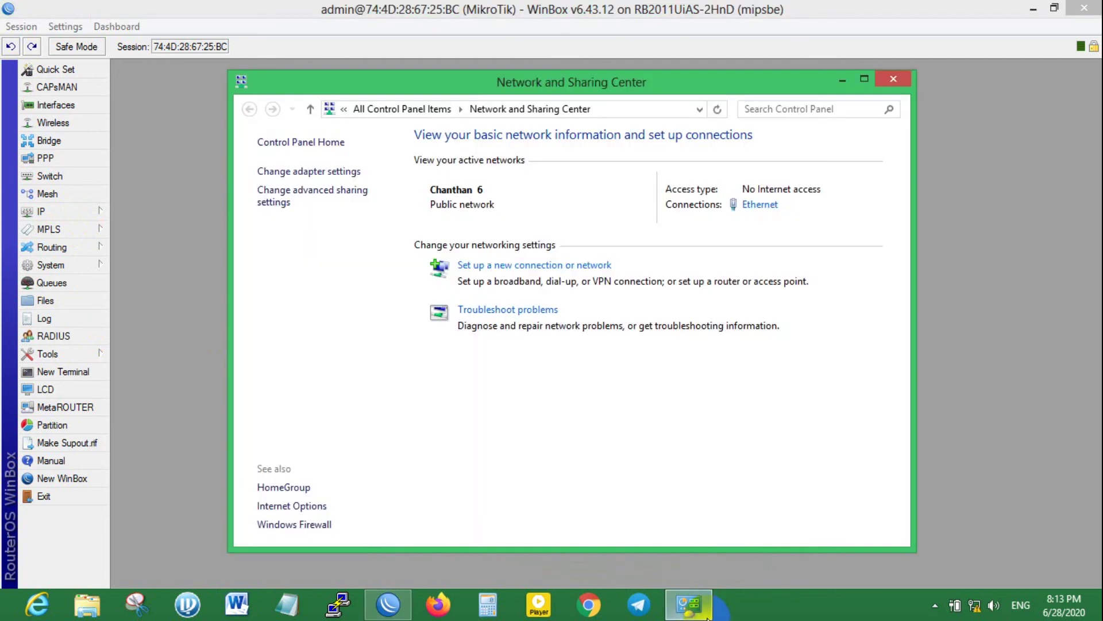
pyautogui.click(707, 616)
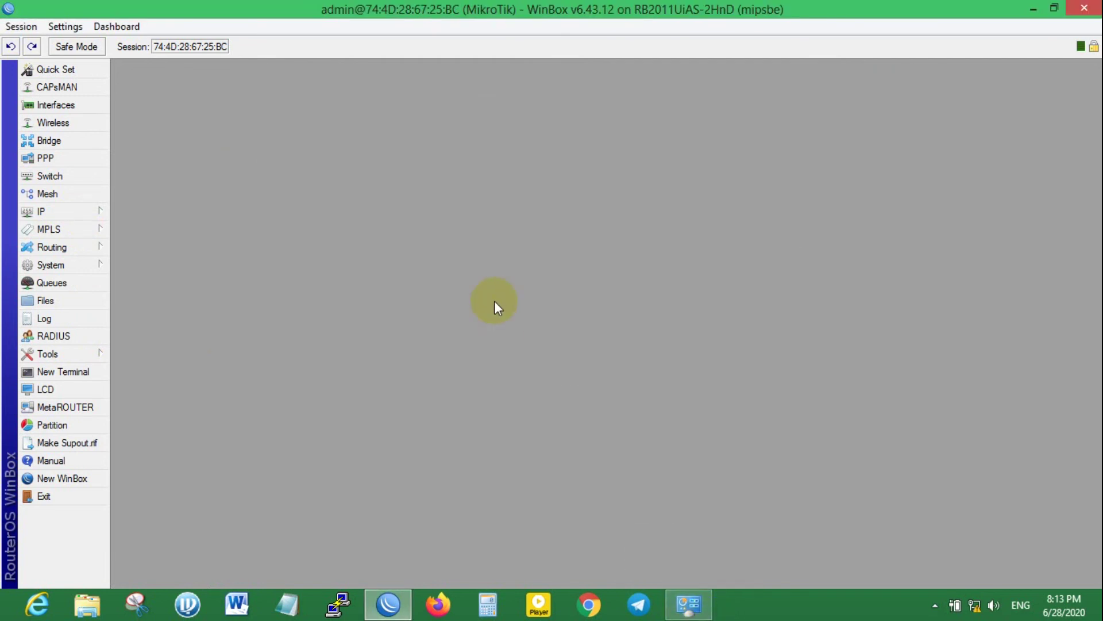